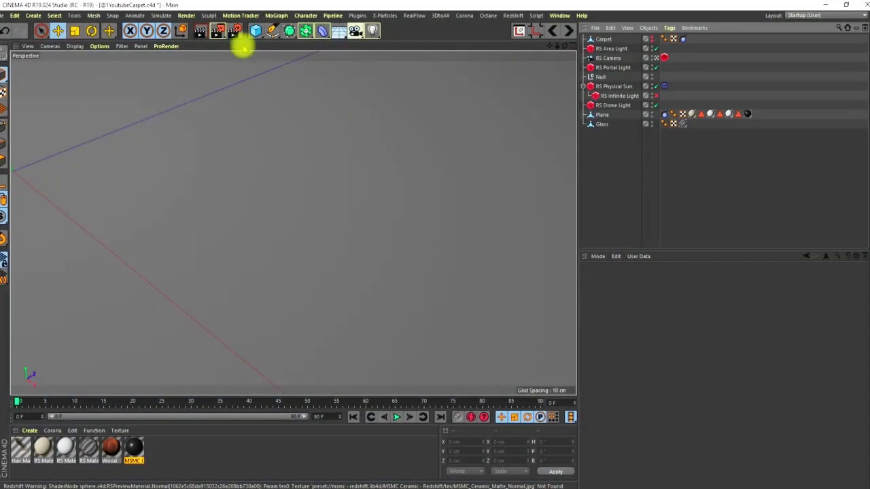
Step: Add a plane primitive and move it along Z to about 63 cm
drag(253, 32, 346, 71)
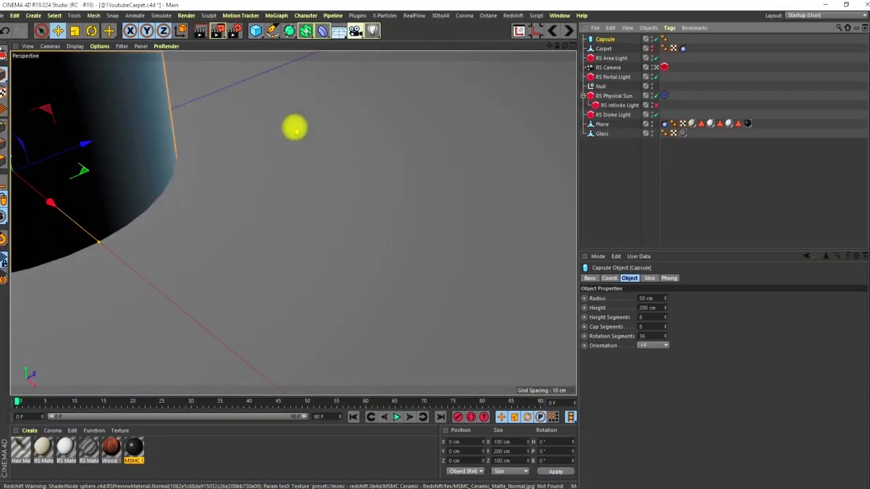
key(Delete)
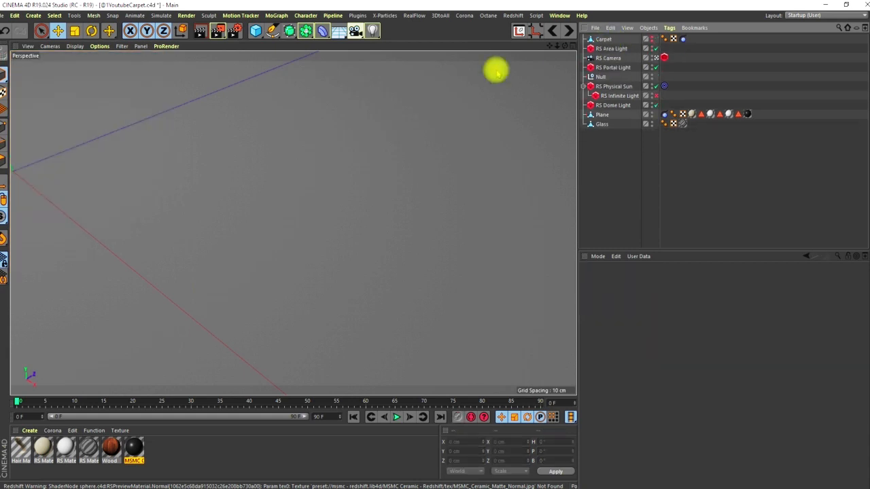
drag(254, 32, 340, 64)
drag(86, 142, 254, 134)
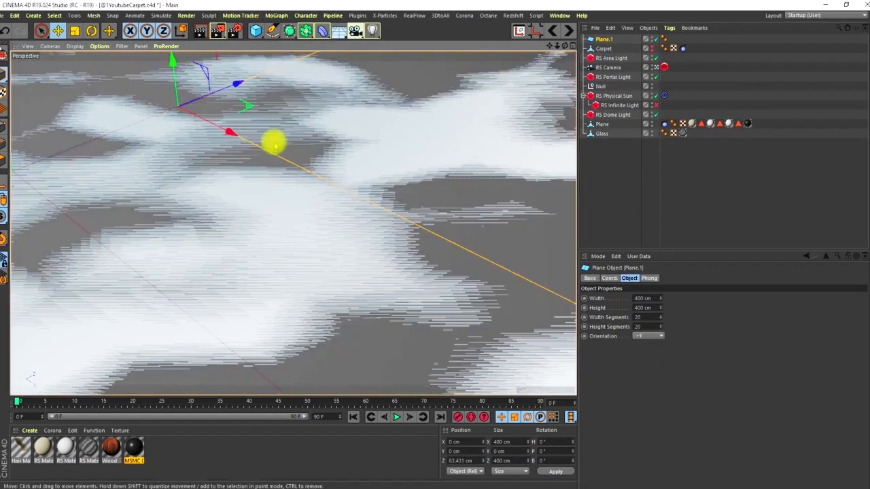
Step: Scale the new plane down to about 133 × 133 cm and move it along X to about 52 cm
key(t)
drag(396, 126, 226, 251)
key(e)
drag(228, 142, 311, 220)
Step: Show the new plane's mesh by switching the viewport display to Gouraud Shading (Lines)
alt+right_drag(418, 203, 302, 262)
alt+drag(302, 263, 330, 199)
alt+right_drag(331, 199, 327, 235)
alt+drag(327, 236, 351, 230)
alt+right_drag(349, 234, 243, 414)
alt+right_drag(294, 223, 215, 352)
alt+drag(214, 352, 340, 163)
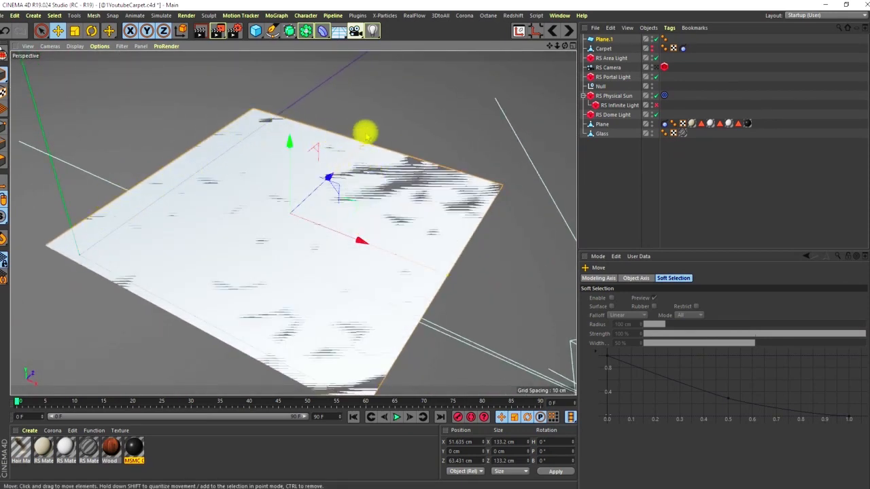
alt+right_drag(309, 241, 296, 286)
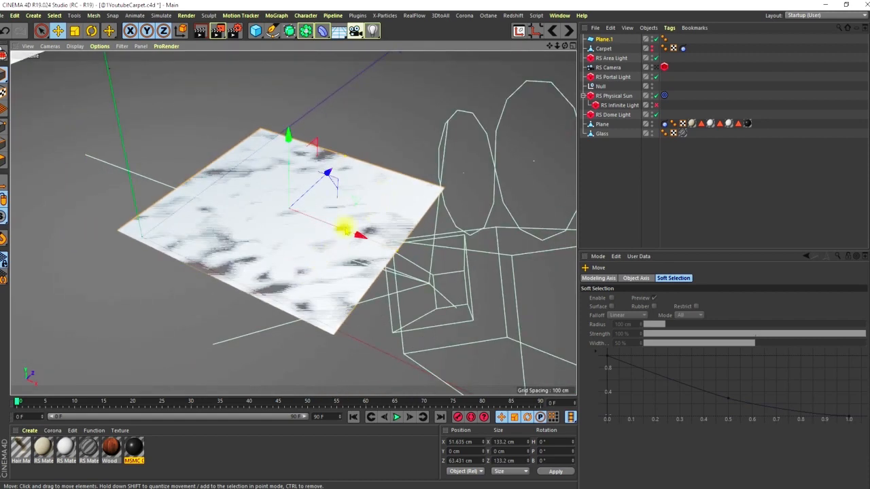
click(607, 41)
key(n)
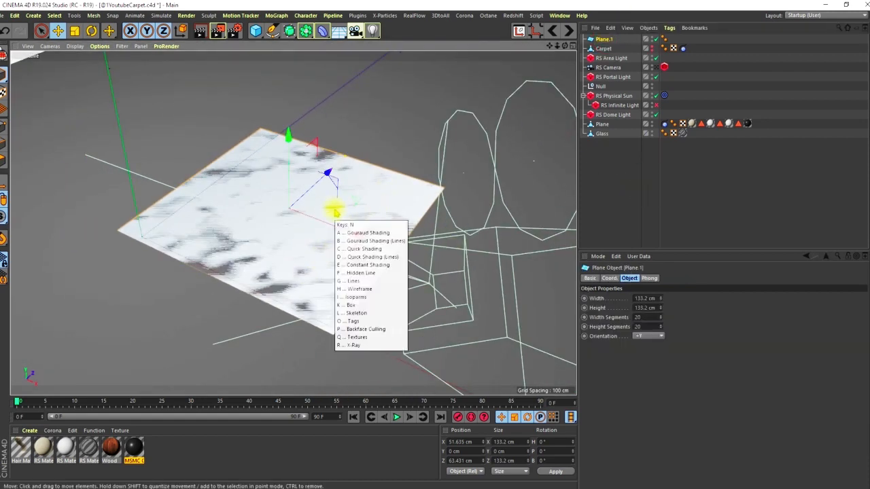
key(b)
alt+right_drag(318, 221, 318, 190)
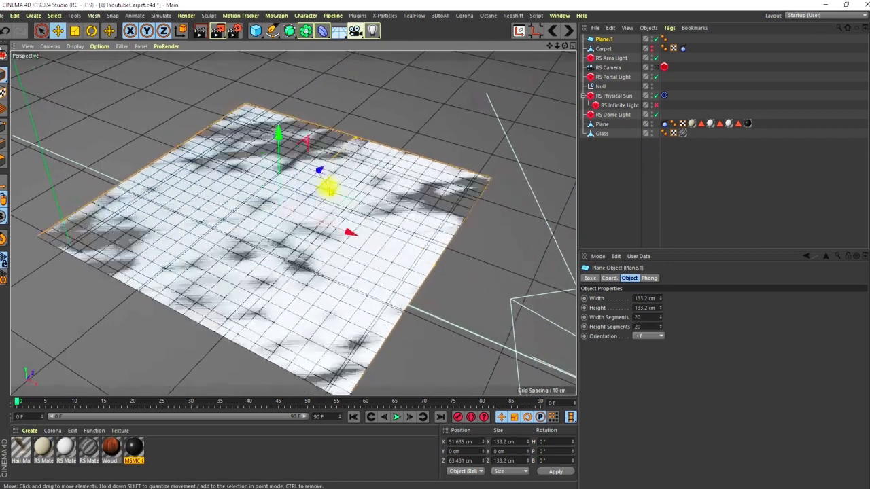
Step: Move the plane to about X 59 cm, Z 67 cm, and set its width and height segments to 40 each
alt+drag(440, 178, 389, 110)
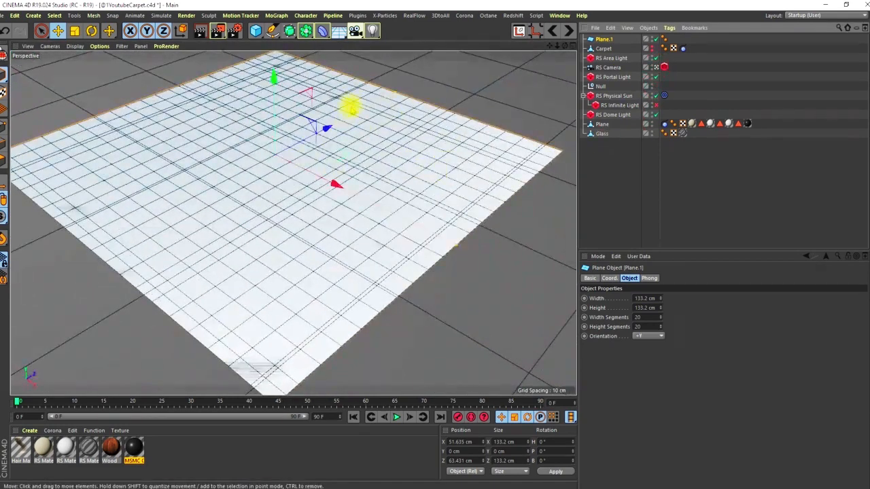
drag(327, 128, 352, 196)
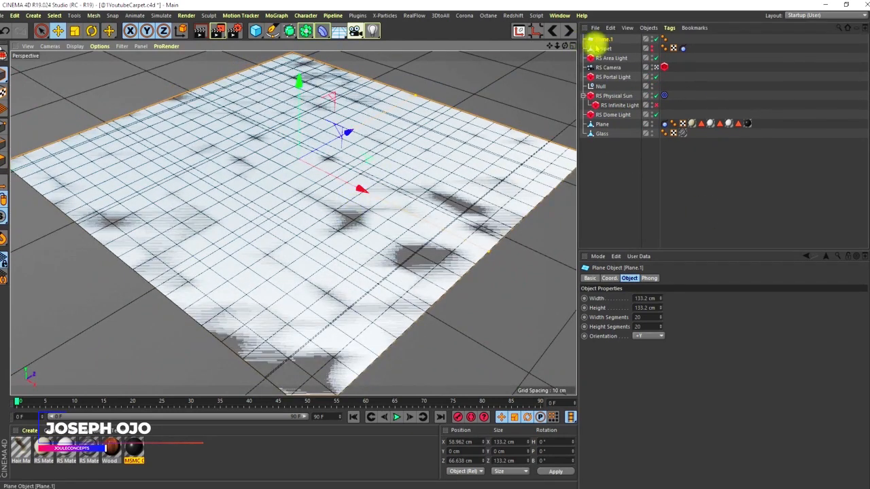
click(602, 39)
click(646, 318)
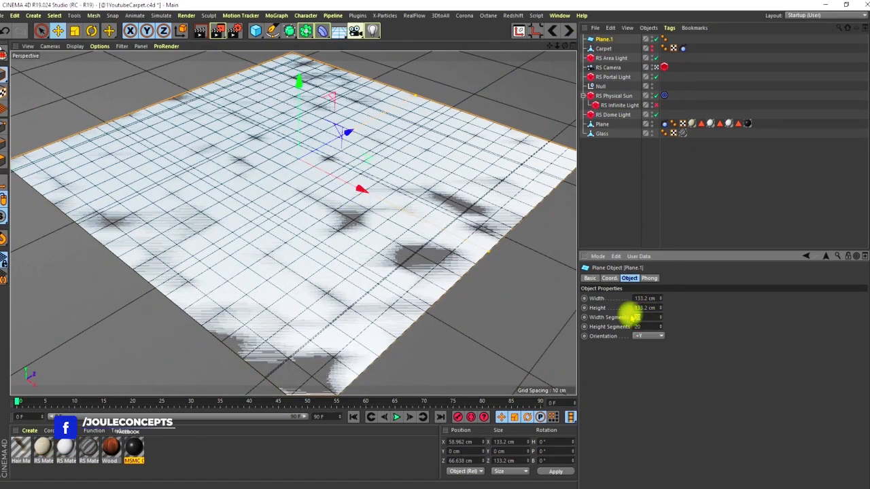
text(40)
key(Tab)
text(4)
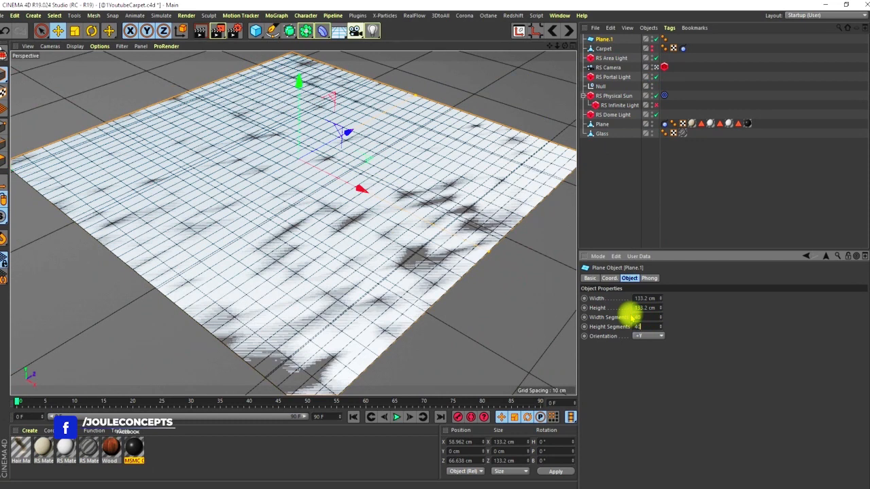
text(0)
key(Return)
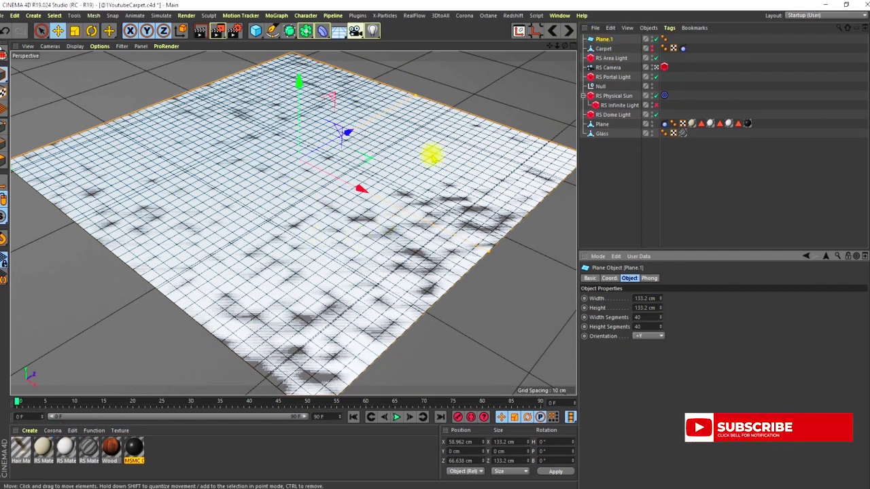
Step: Add a Displacer deformer as a child of the new plane and assign a Noise shader to it
click(606, 38)
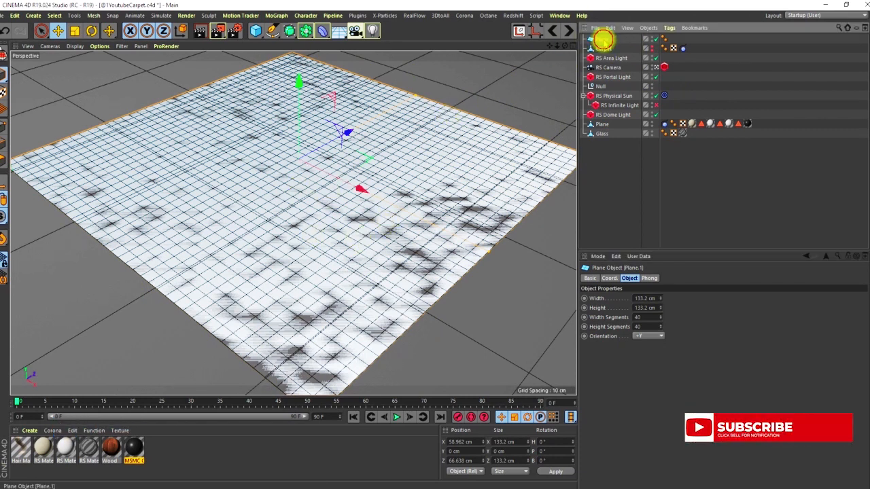
click(320, 31)
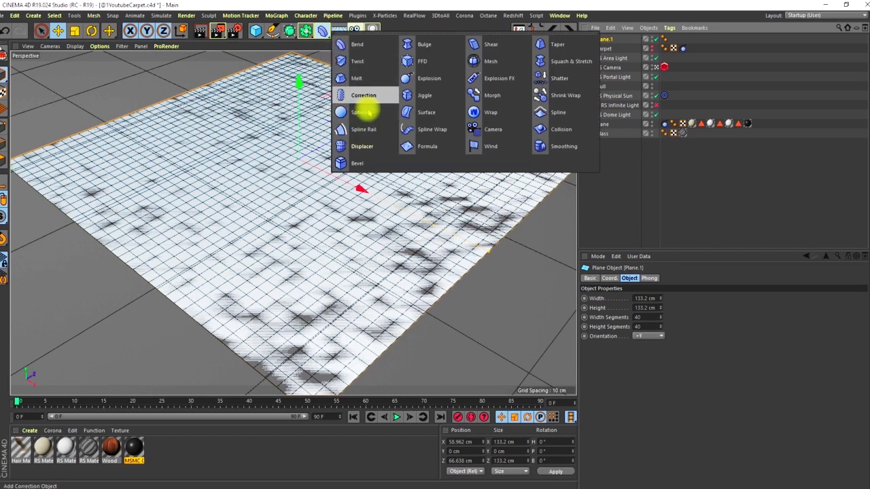
click(359, 147)
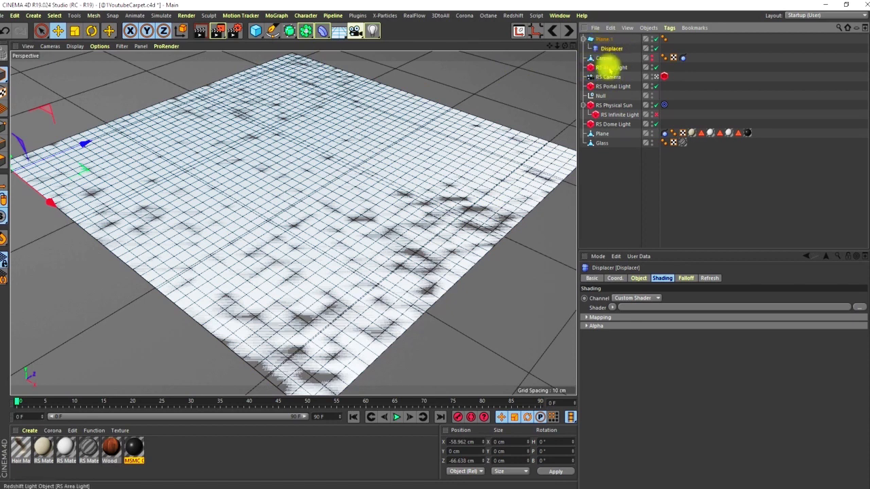
click(639, 278)
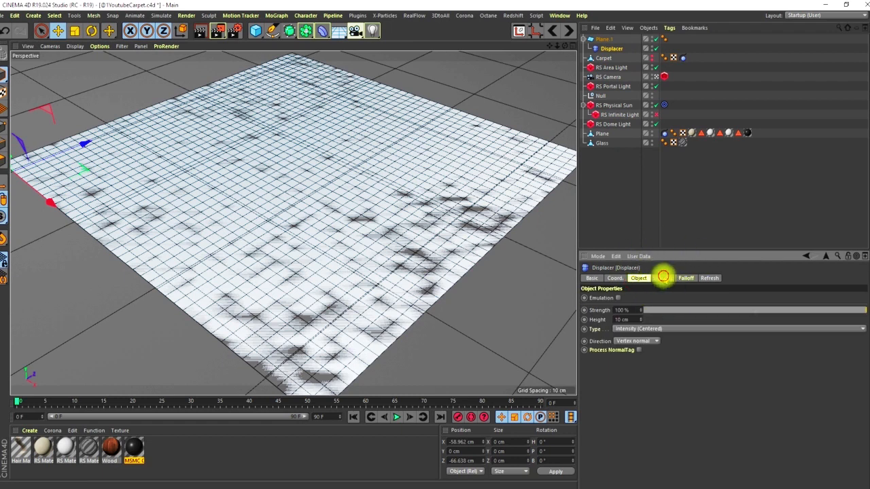
click(663, 277)
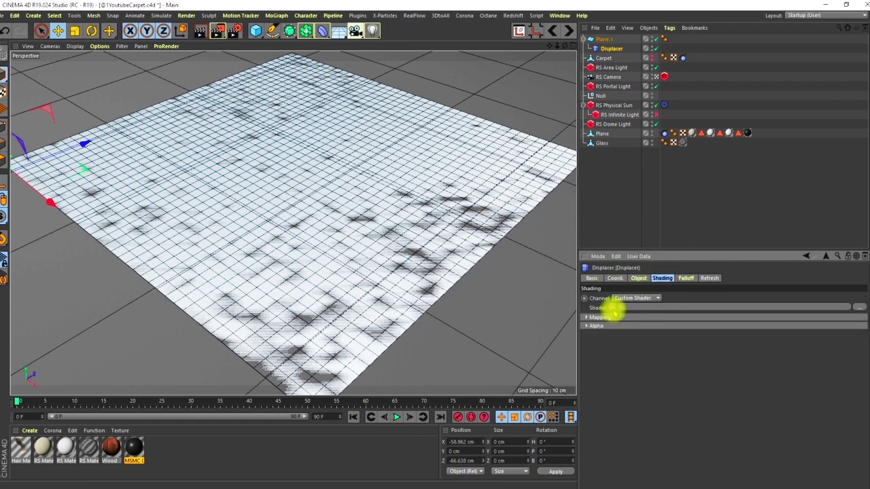
click(611, 308)
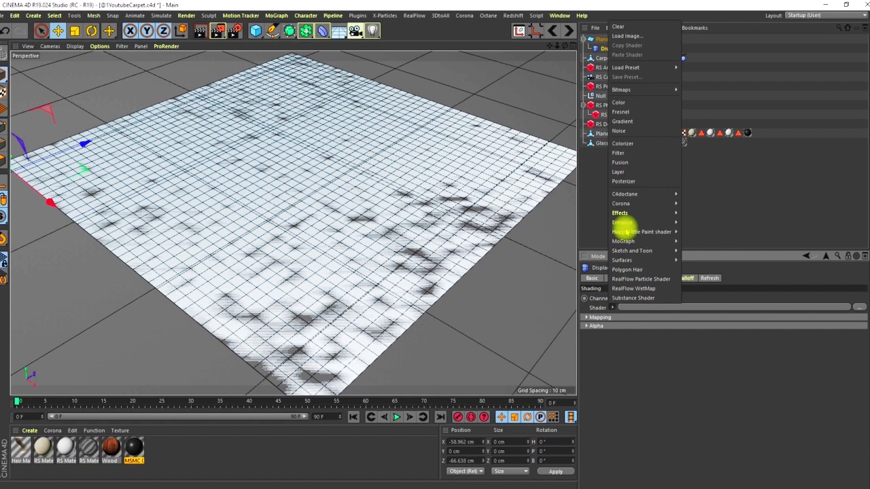
click(619, 130)
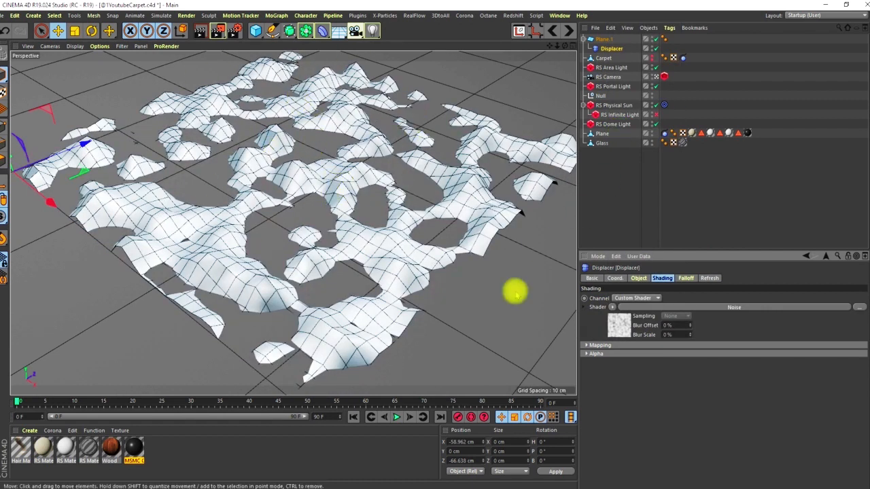
Step: Open the Displacer's Noise shader settings and set its Global Scale to 800%
click(607, 320)
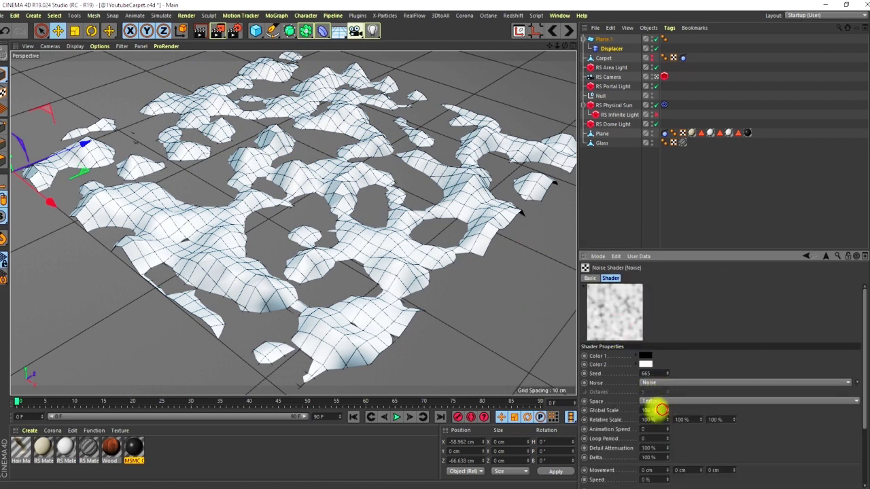
click(658, 410)
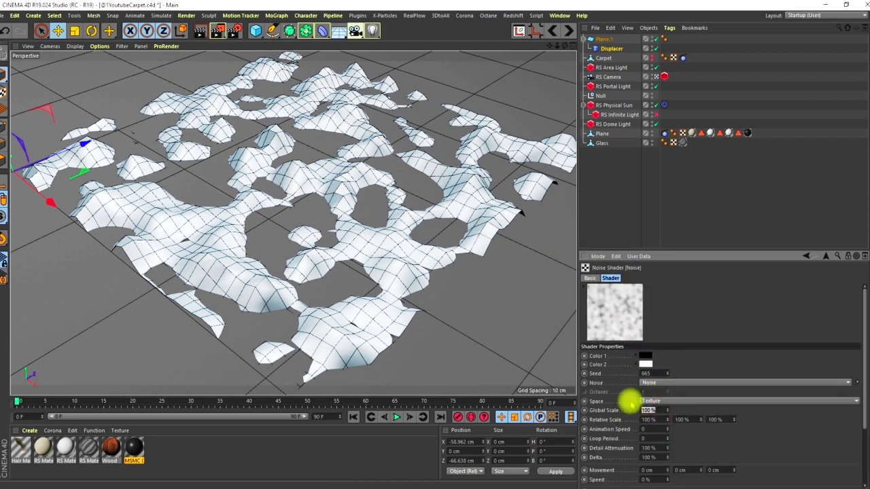
text(800)
key(Return)
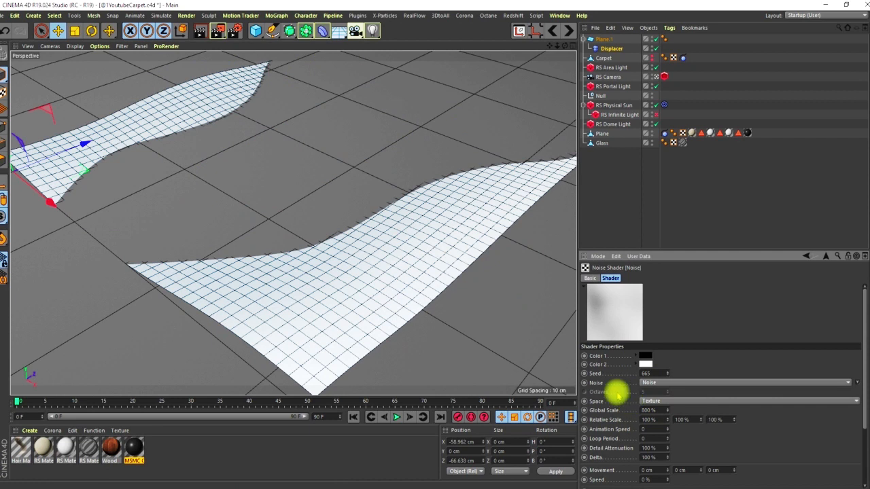
Step: Try smaller Global Scale values for the noise, including 600% and 500%
click(658, 410)
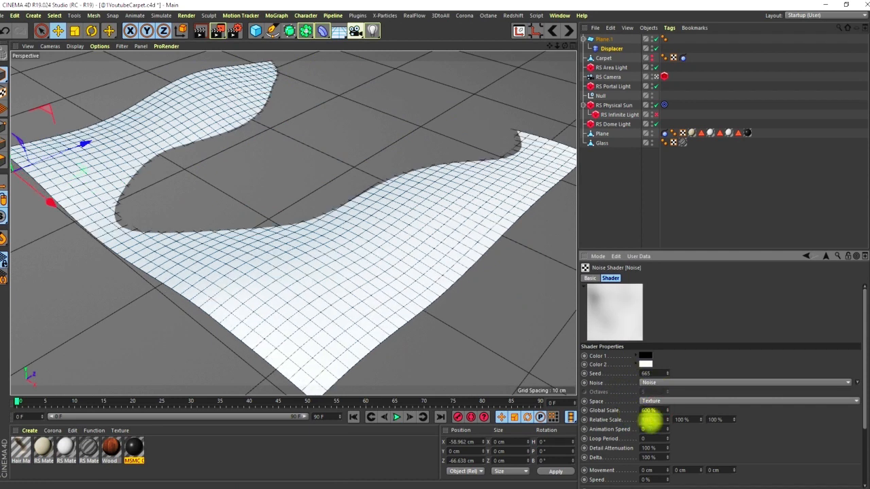
click(657, 412)
text(500)
key(Return)
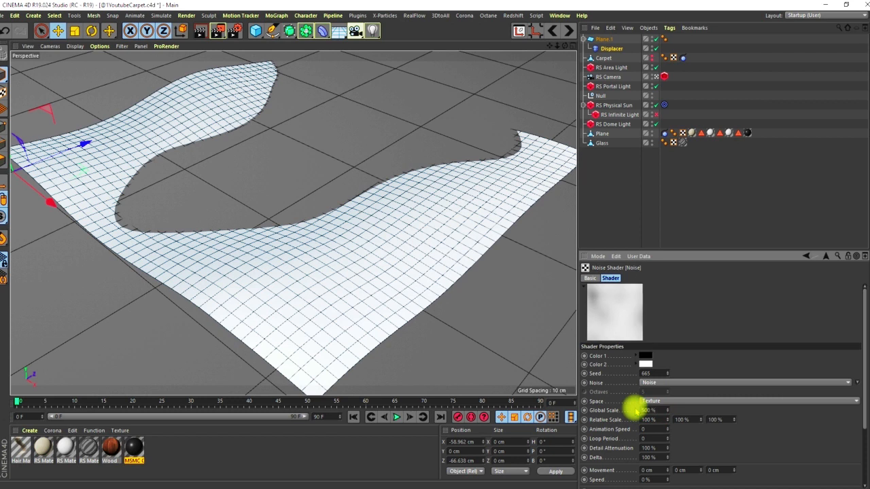
drag(656, 410, 641, 414)
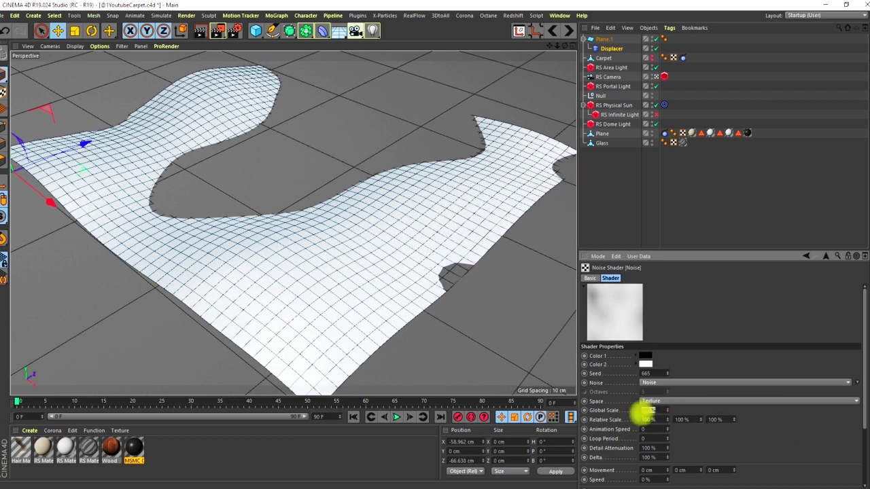
text(200)
key(Return)
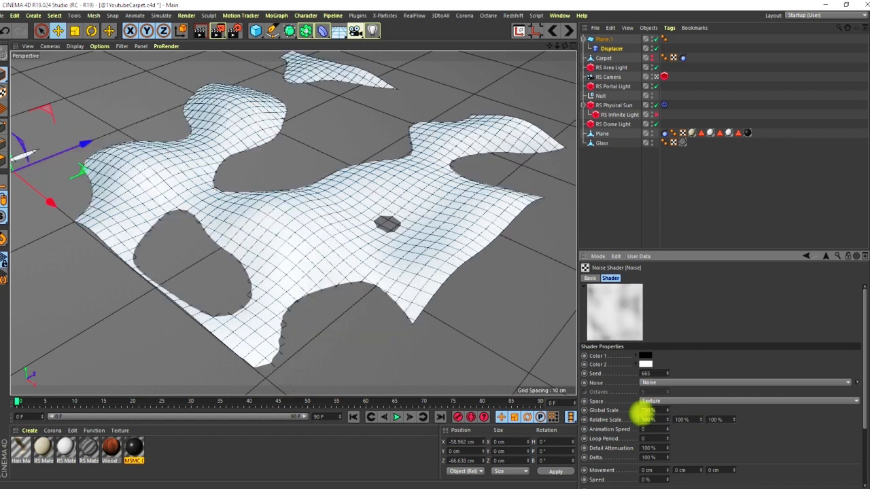
Step: Set the Noise shader's Global Scale to 200%
drag(657, 410, 640, 408)
text(200)
key(Return)
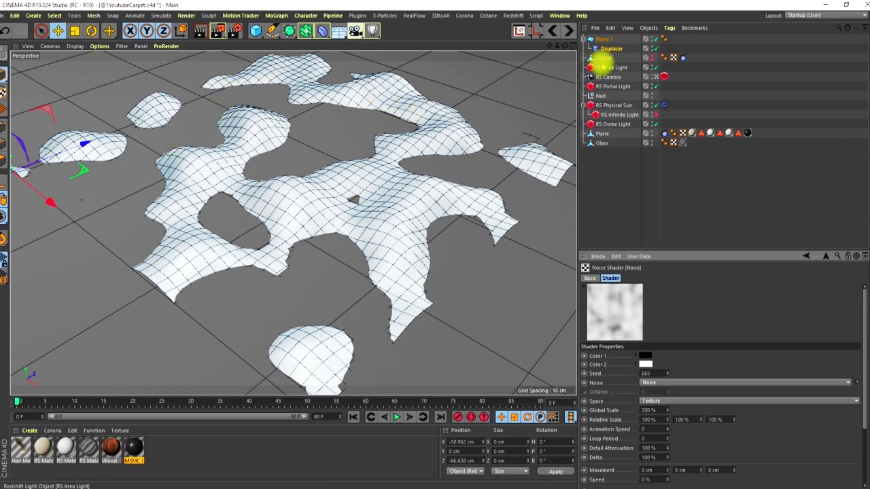
Step: Set the Displacer's displacement type to Intensity
click(611, 48)
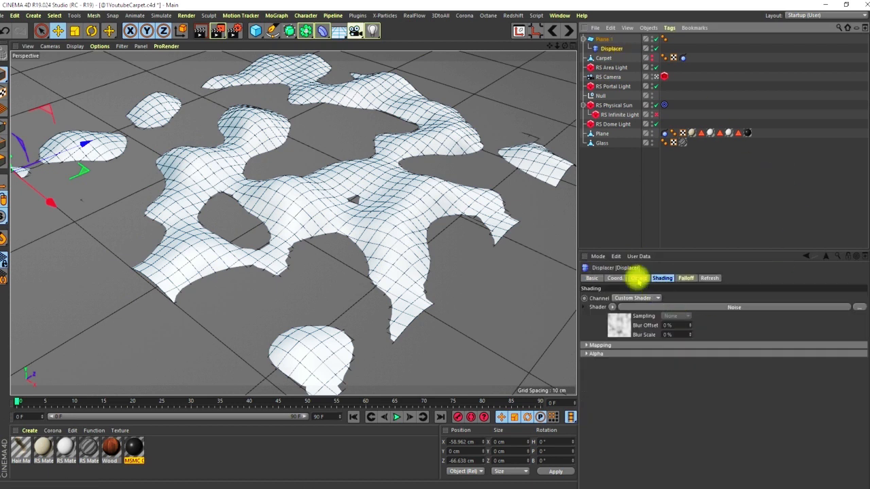
click(637, 279)
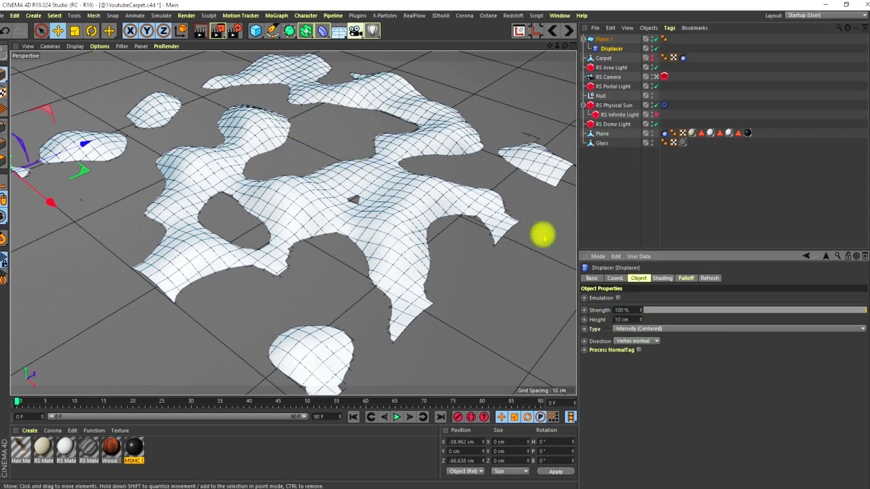
click(663, 278)
click(620, 325)
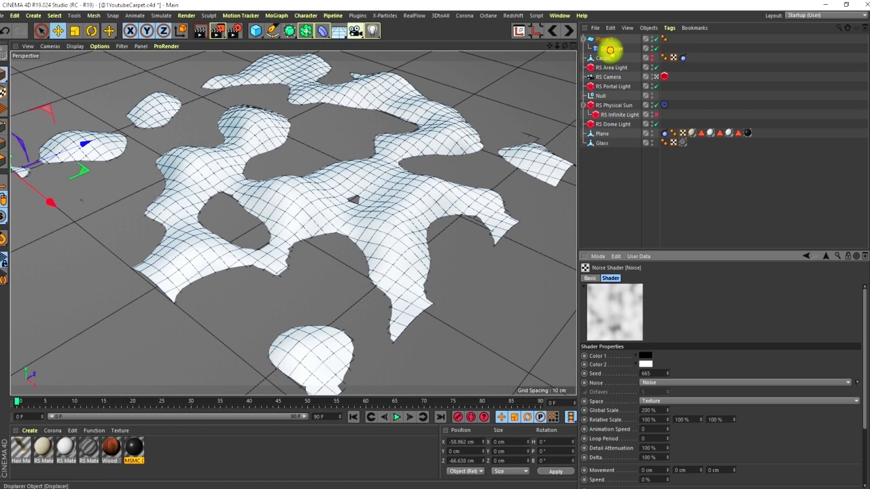
click(609, 48)
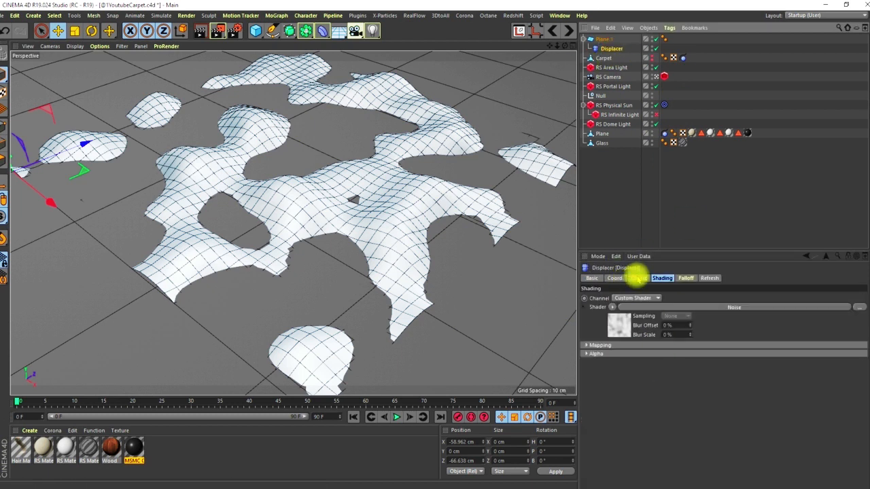
click(638, 278)
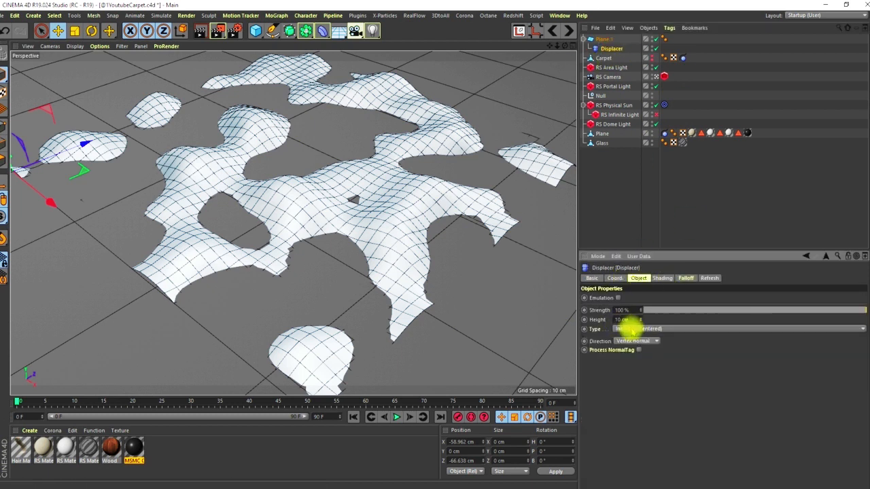
click(632, 329)
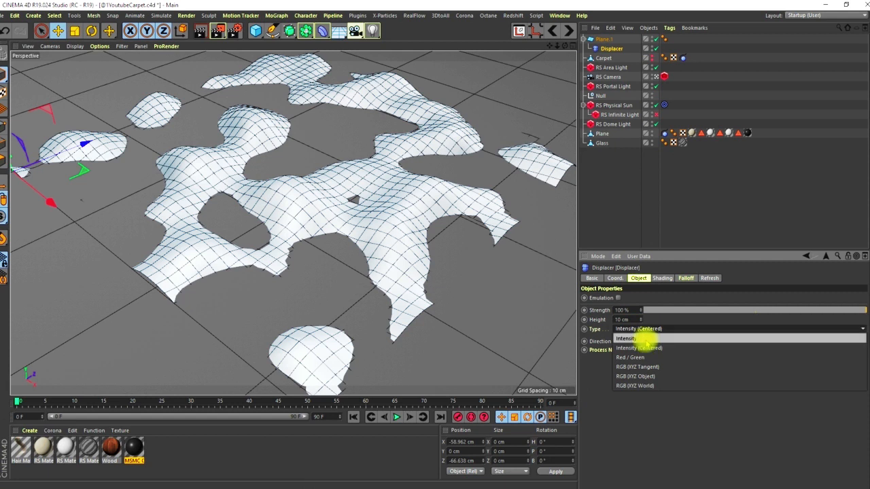
click(626, 338)
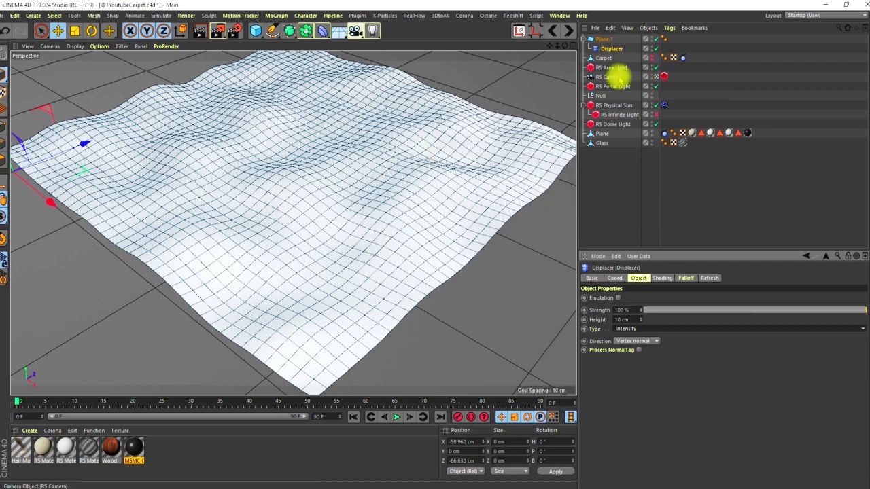
Step: Leave the RS Camera view and examine the displaced plane's relief from a low side angle
click(656, 76)
alt+right_drag(280, 298, 359, 273)
alt+drag(359, 273, 391, 218)
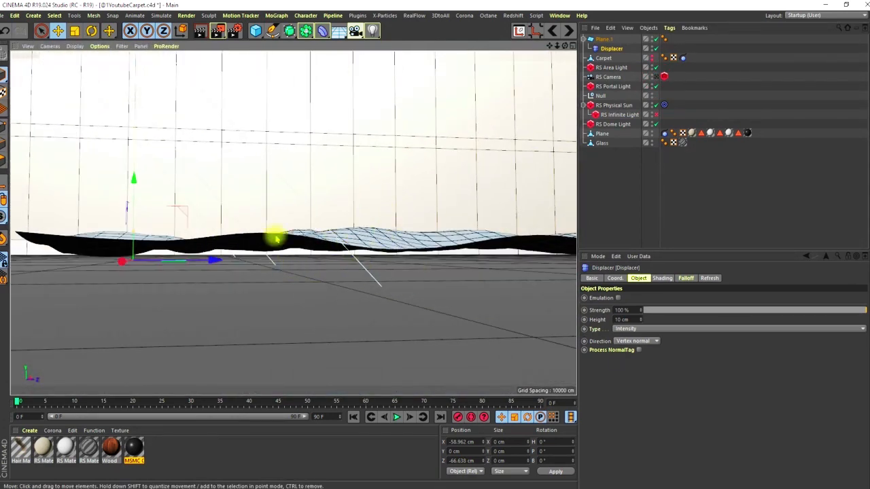
Step: Open the Displacer's Noise shader and set its Brightness to -50%
alt+drag(264, 252, 299, 257)
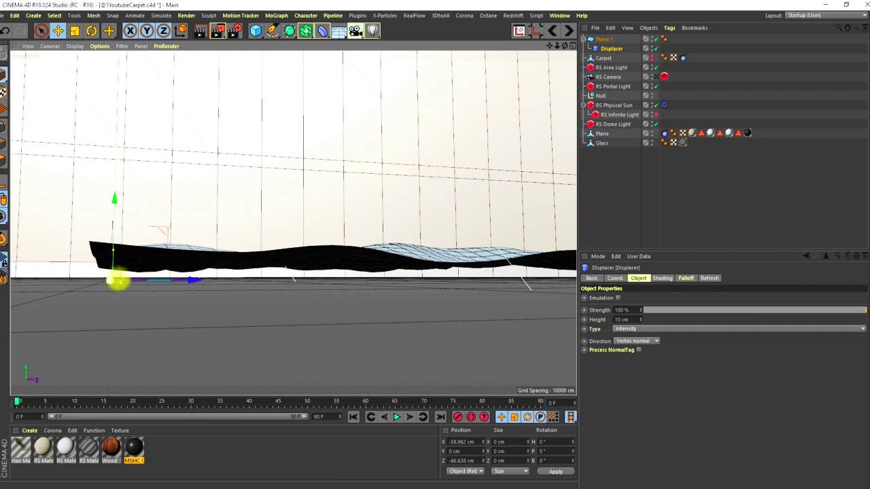
mouse_move(156, 283)
alt+mouse_down()
mouse_move(363, 278)
mouse_move(240, 184)
mouse_move(276, 195)
mouse_move(295, 248)
mouse_move(295, 210)
mouse_move(506, 280)
alt+mouse_up()
click(661, 279)
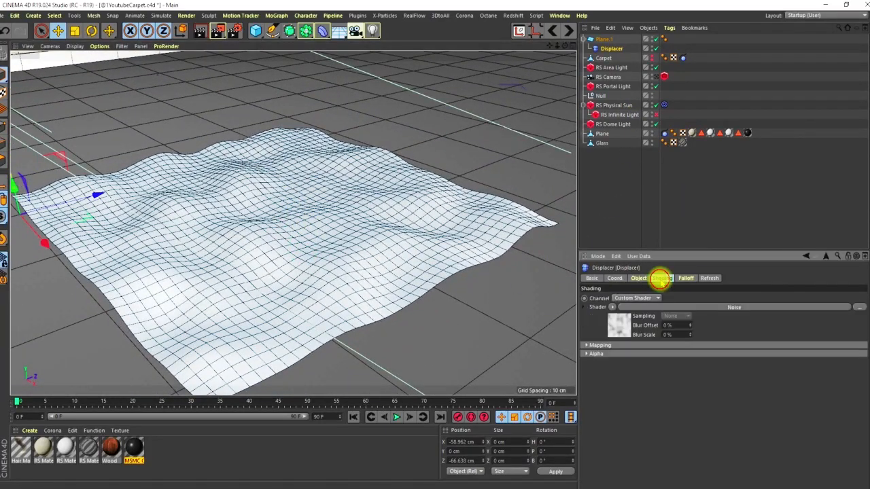
click(614, 307)
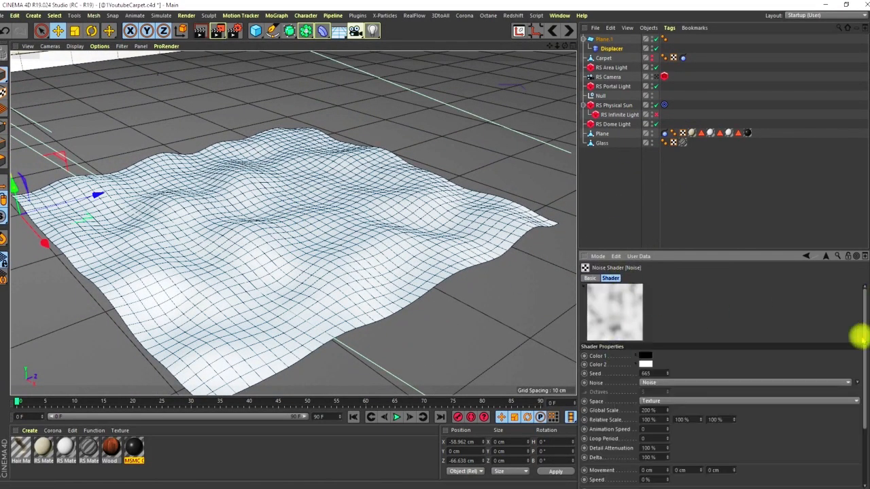
drag(766, 249, 748, 160)
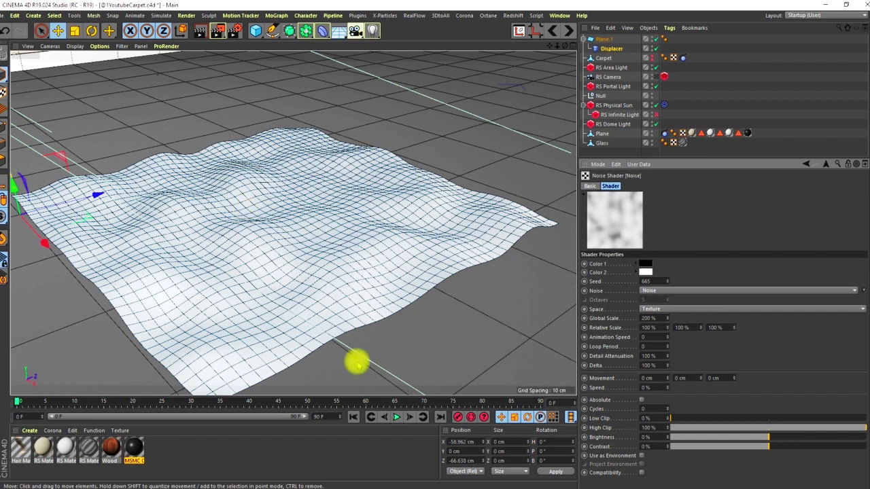
click(644, 438)
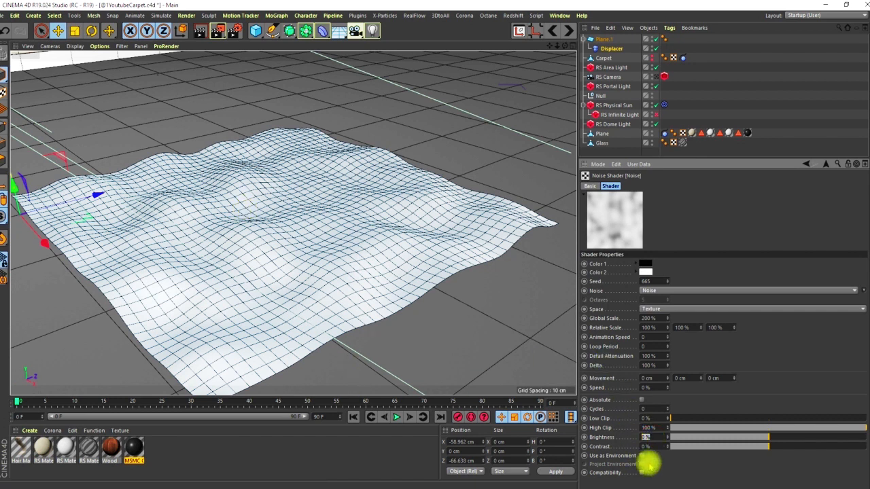
text(-50)
key(Return)
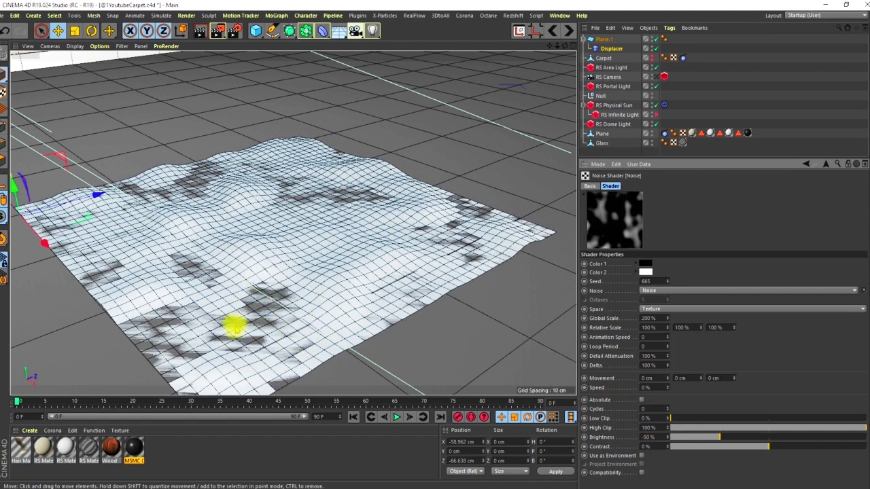
alt+drag(262, 275, 265, 246)
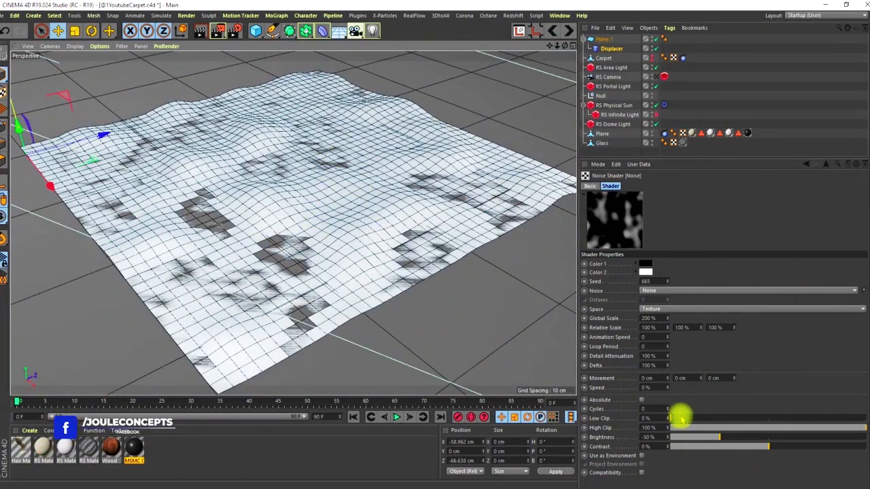
Step: Set the Noise shader's Low Clip to about 6% and its High Clip to about 93%
drag(678, 419, 643, 428)
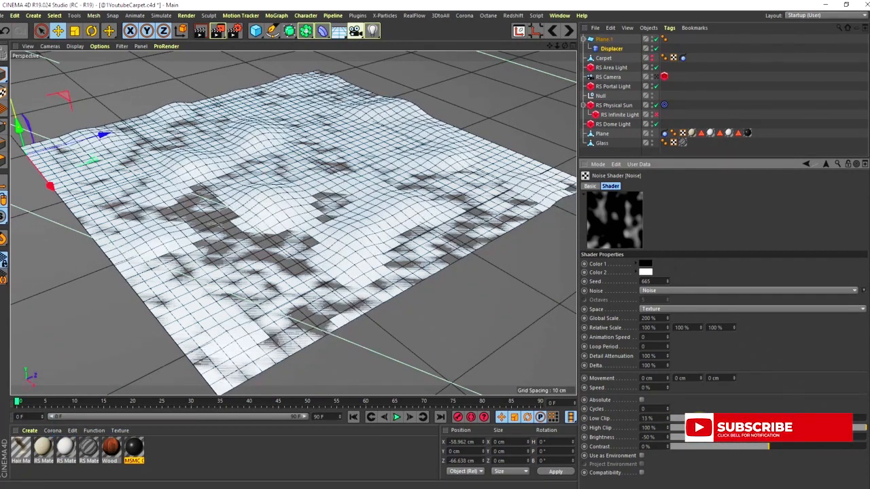
mouse_move(862, 428)
mouse_down()
mouse_move(788, 439)
mouse_move(823, 423)
mouse_move(849, 426)
mouse_up()
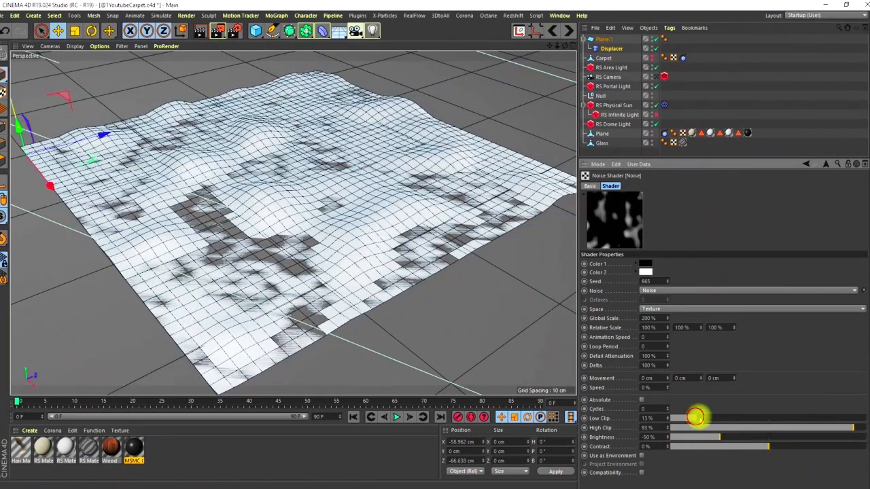
drag(695, 418, 682, 416)
Step: Set the noise's Global Scale to 150% and lower its High Clip to about 91%
click(656, 317)
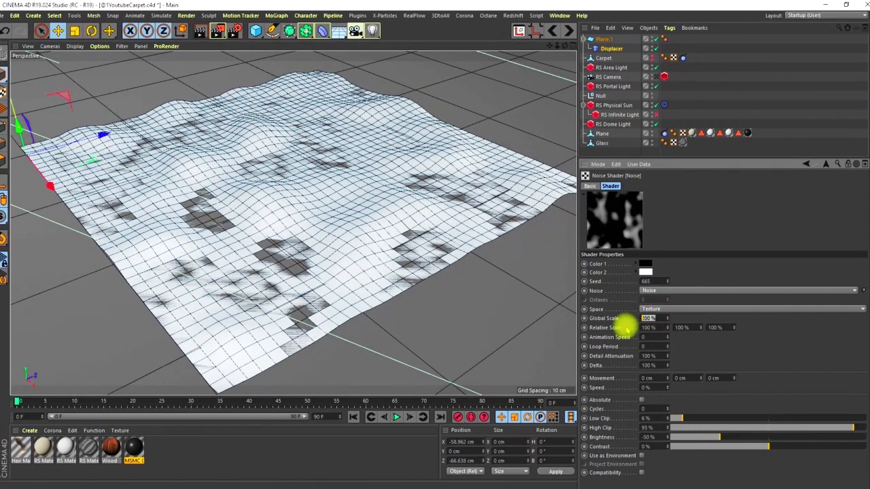
key(Return)
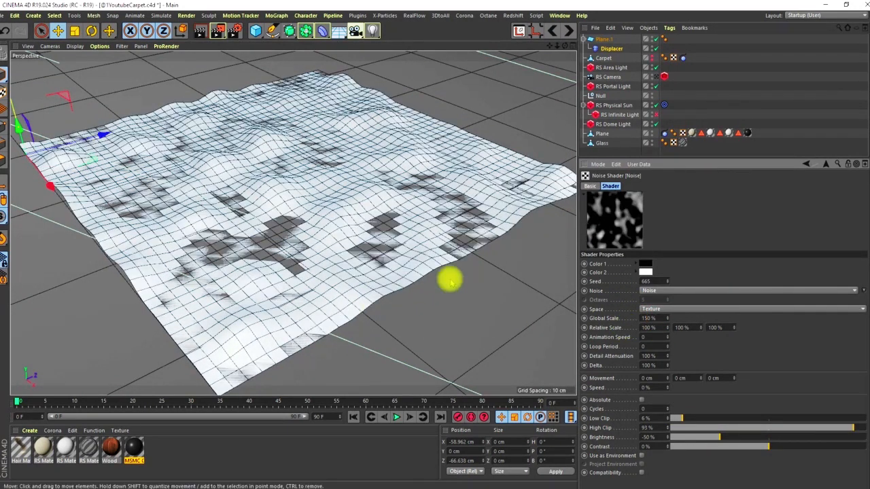
drag(851, 431, 849, 429)
drag(681, 419, 683, 417)
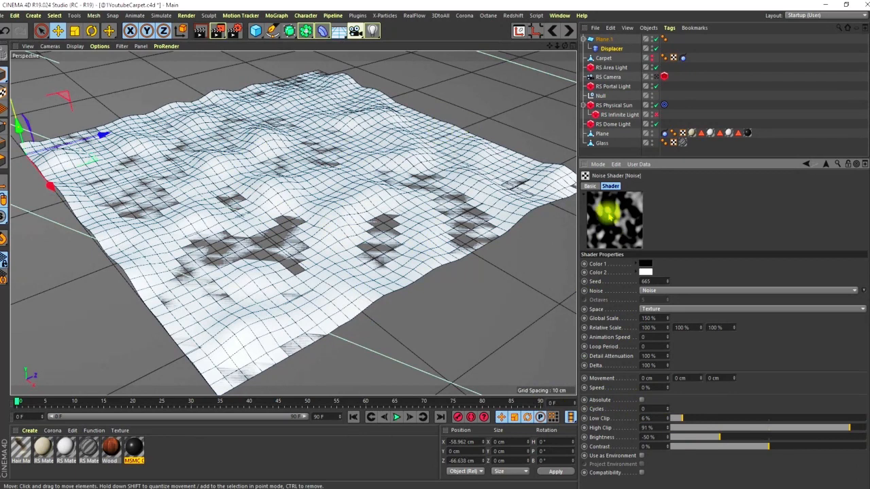
Step: Set both the width and height segments of Plane.1 to 60
click(602, 37)
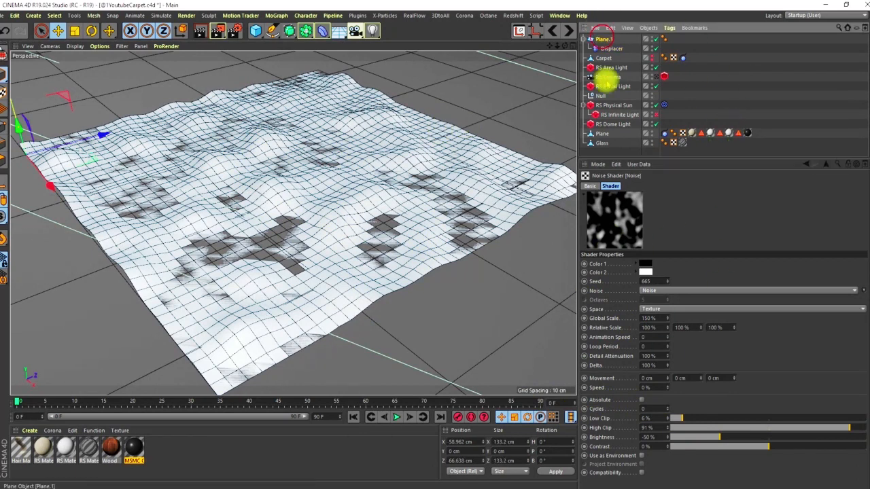
click(645, 225)
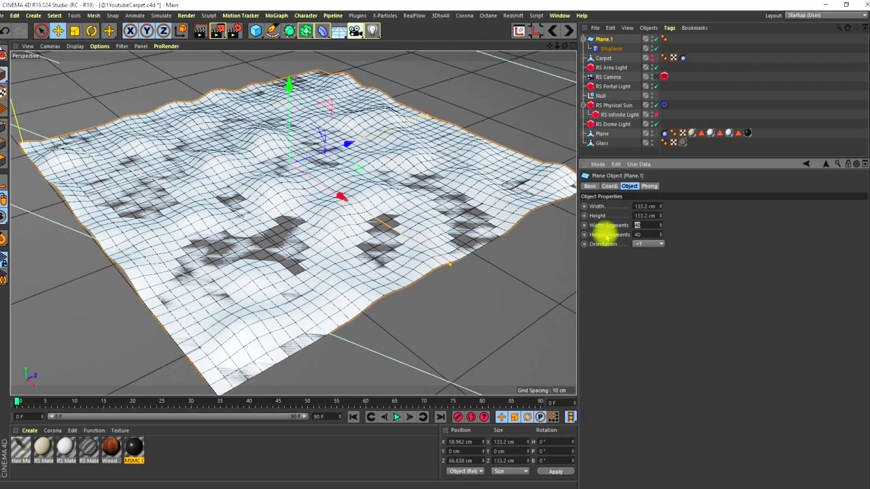
text(60)
key(Tab)
text(60)
key(Return)
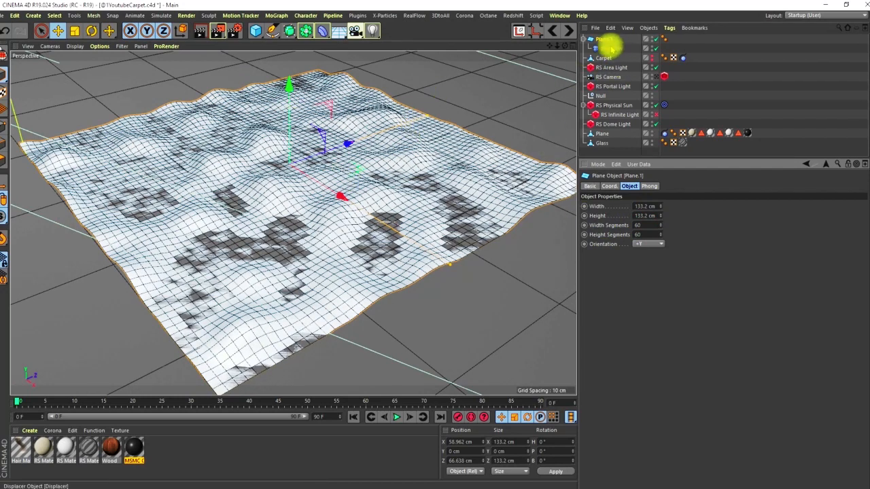
Step: Set the Displacer's Height to 5 cm and check the flatter relief from several angles
click(611, 49)
alt+drag(291, 262, 257, 210)
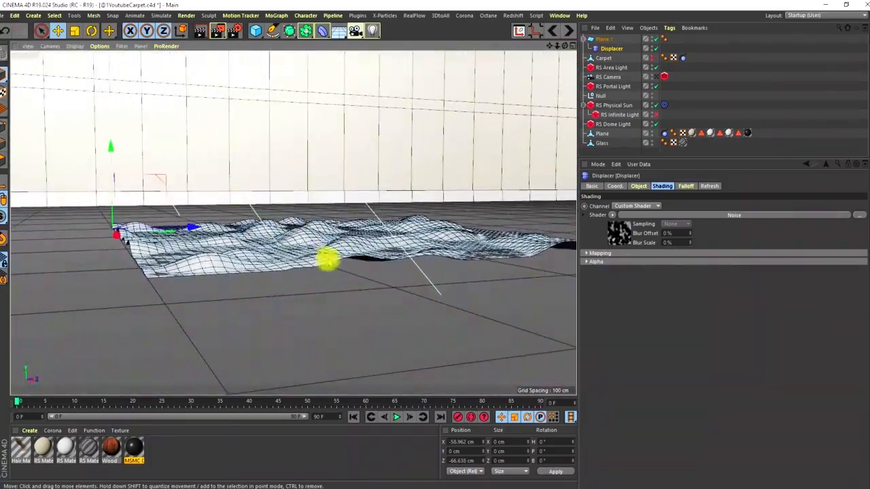
alt+right_drag(328, 259, 340, 202)
alt+drag(369, 221, 414, 281)
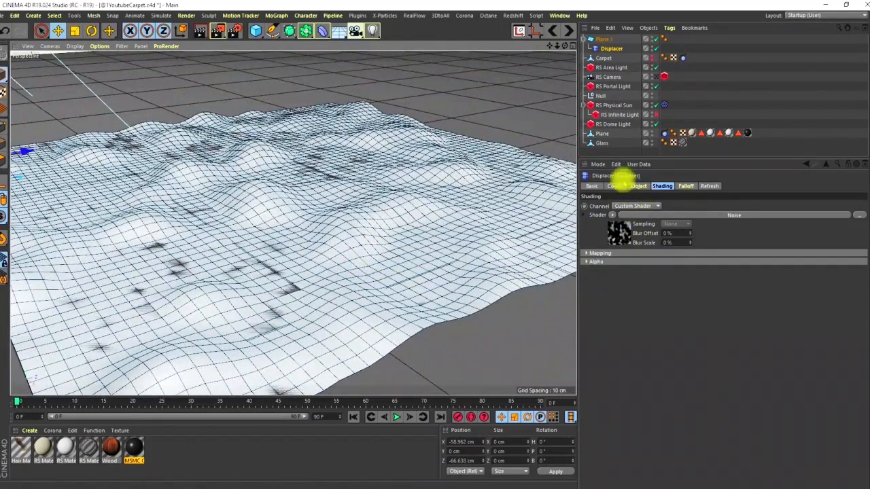
click(638, 186)
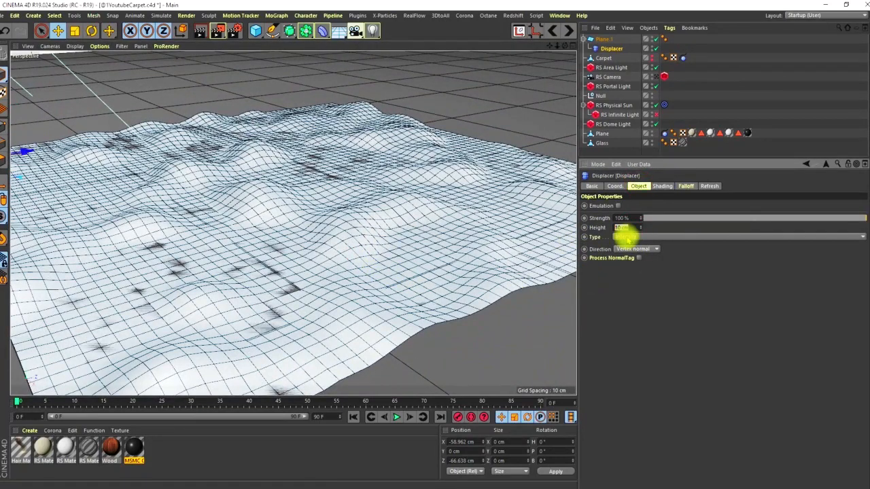
text(5)
key(Return)
alt+drag(316, 216, 312, 233)
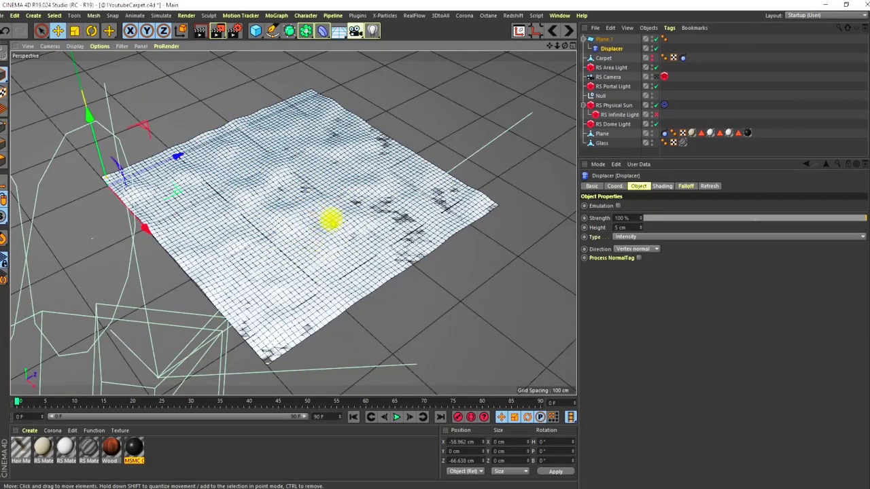
mouse_move(340, 227)
alt+mouse_down()
mouse_move(338, 245)
mouse_move(320, 240)
mouse_move(326, 235)
alt+mouse_up()
scroll(337, 199, up, 1)
scroll(337, 199, up, 1)
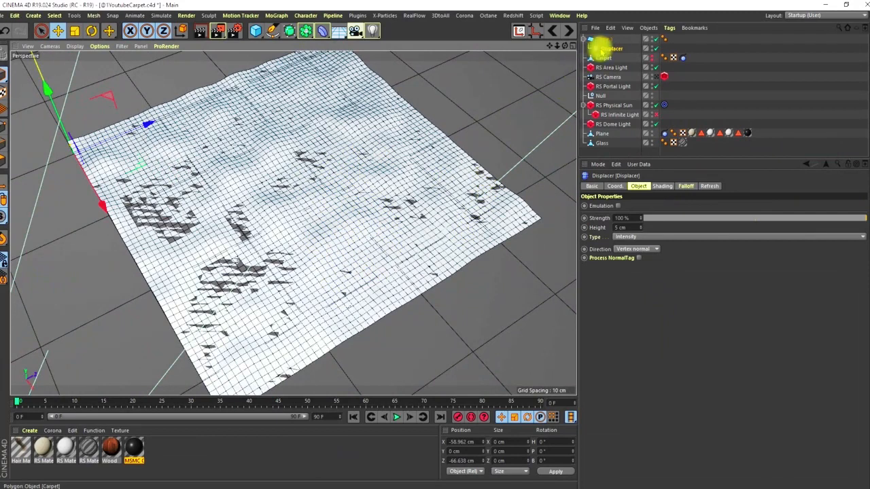
Step: Hide the displaced Plane.1 in the viewport and show the ready-made Carpet object instead
click(320, 31)
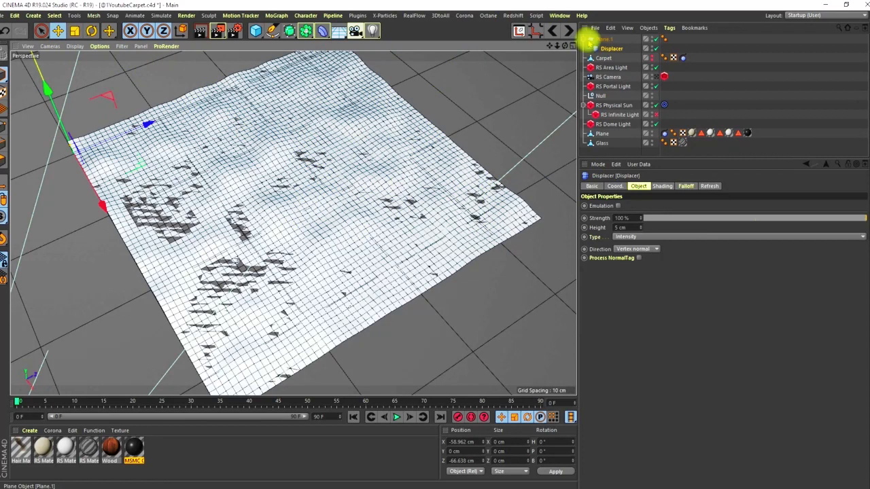
click(584, 38)
click(604, 39)
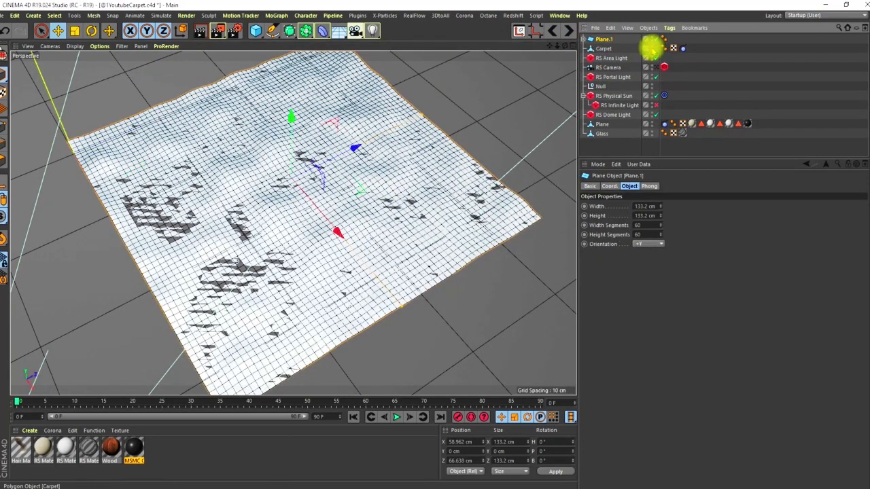
click(651, 46)
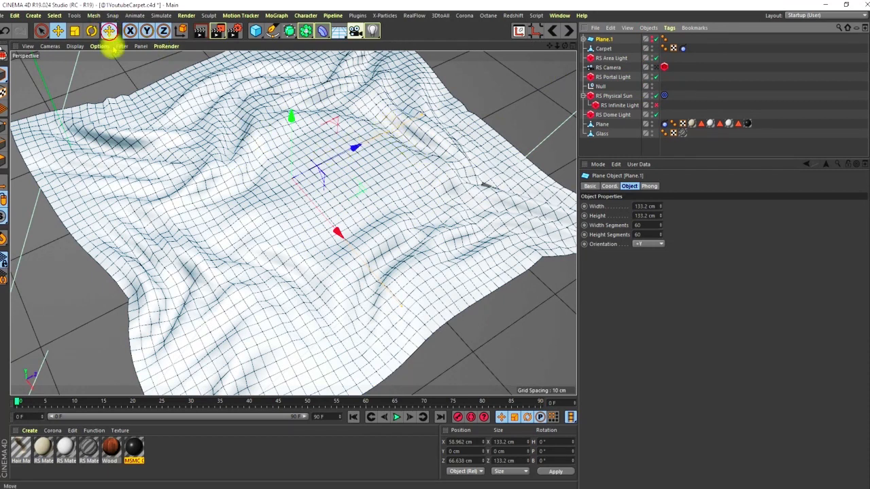
drag(109, 32, 137, 95)
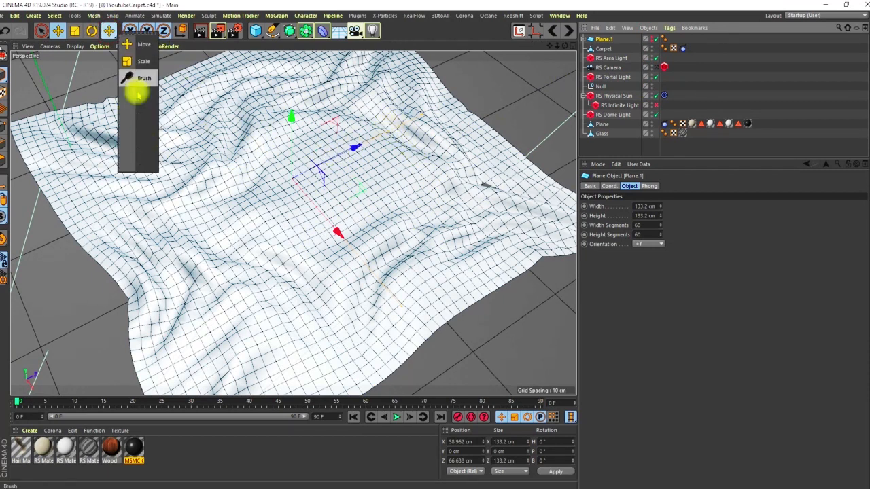
click(94, 15)
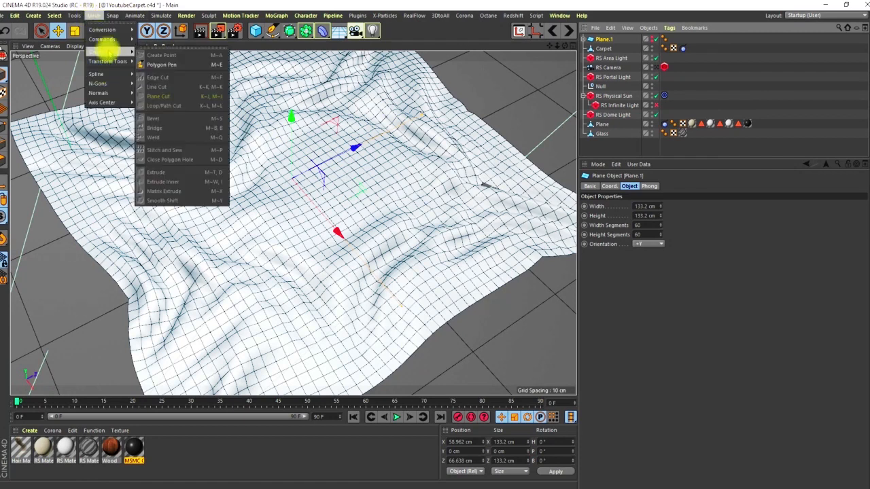
mouse_move(108, 61)
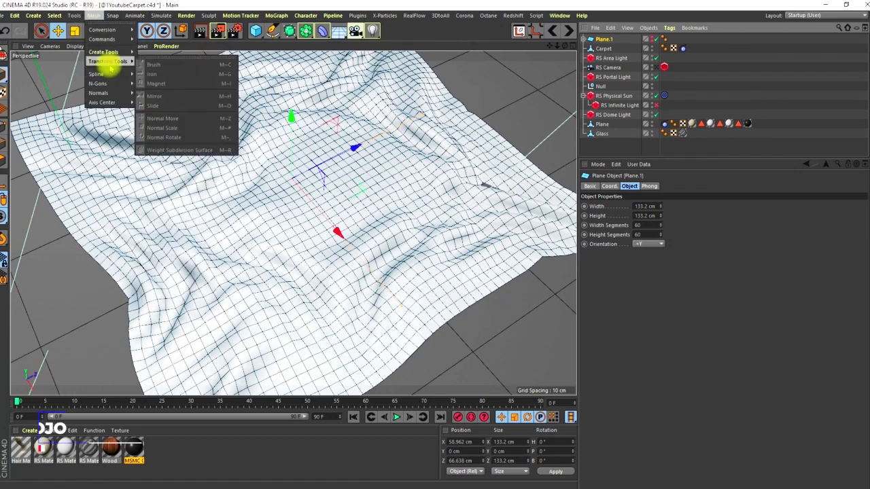
click(718, 81)
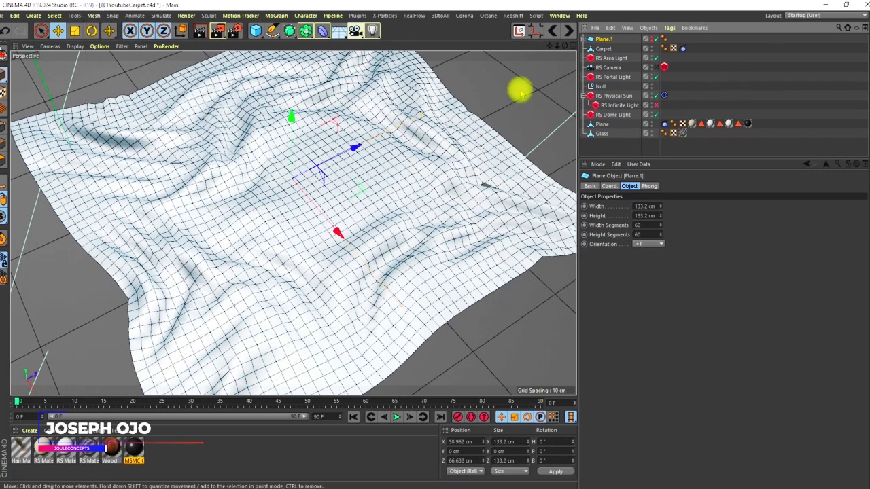
click(603, 49)
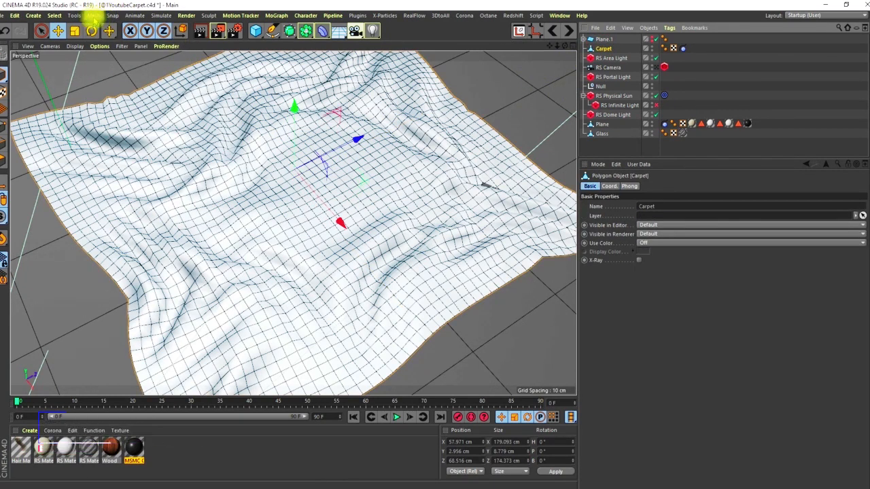
click(99, 15)
click(112, 15)
click(135, 15)
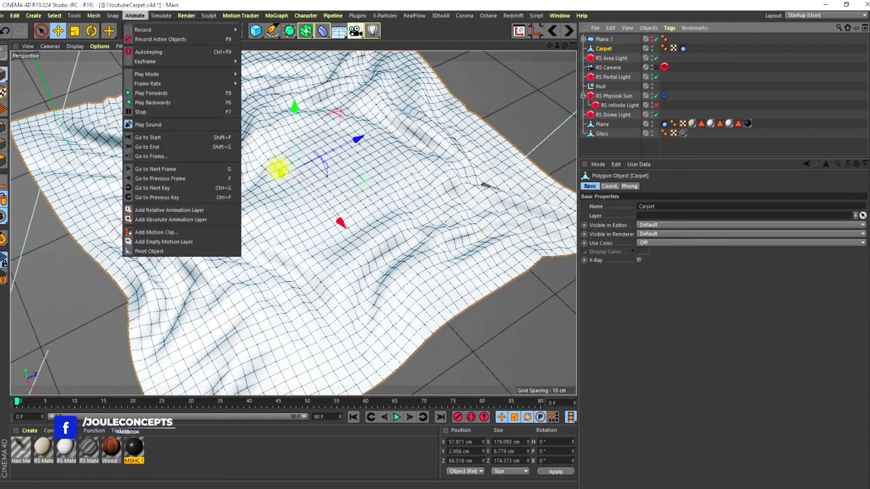
click(726, 88)
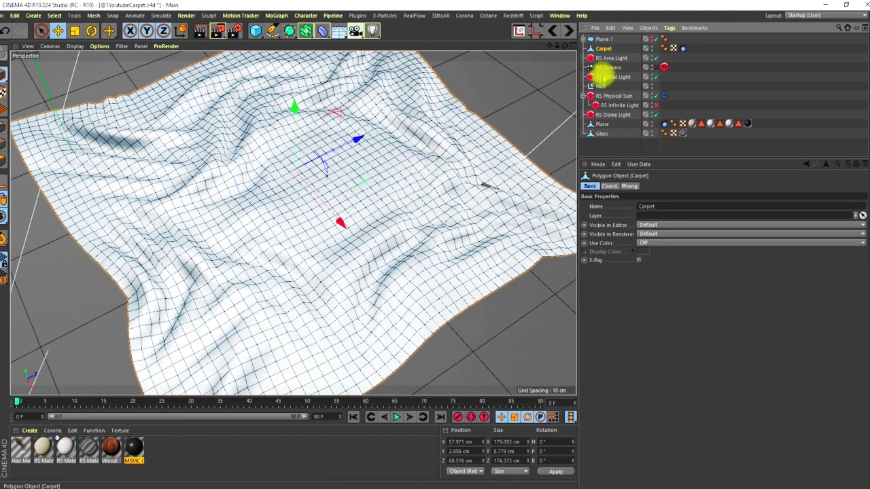
Step: Delete Plane.1 together with its Displacer and select the Carpet object
click(605, 39)
key(Delete)
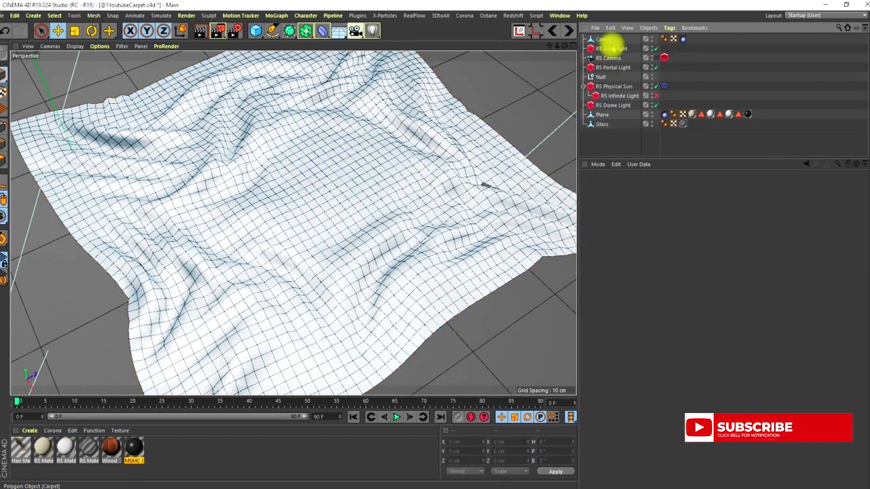
click(604, 39)
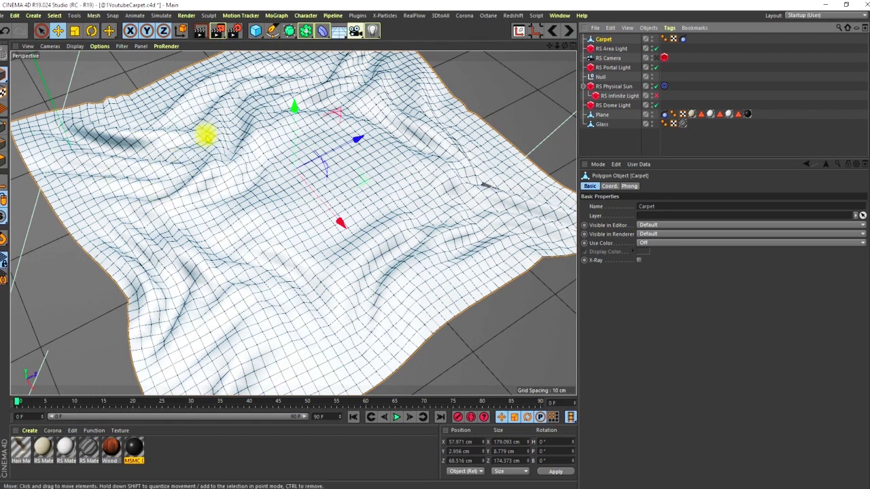
Step: Display the carpet with Gouraud shading, without wireframe lines
key(n)
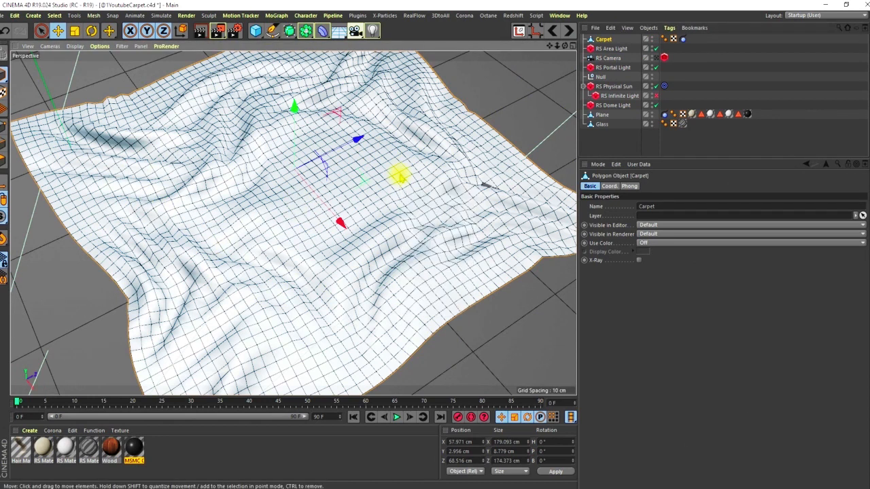
key(a)
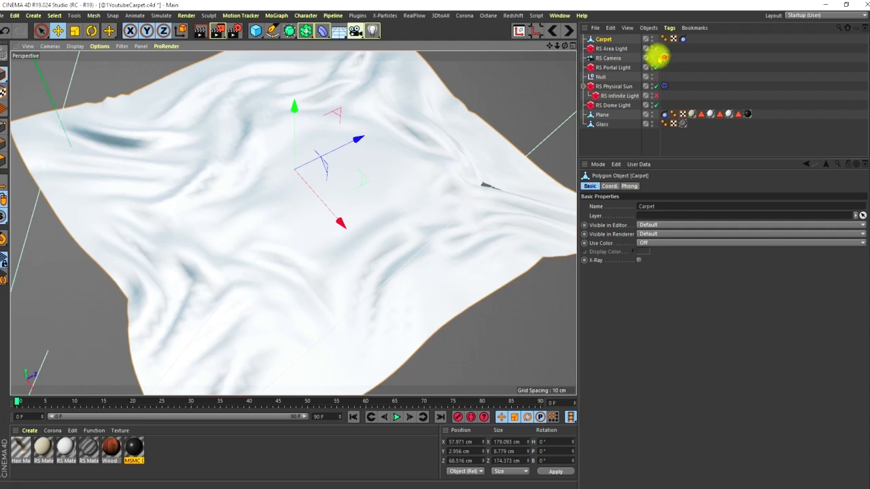
click(658, 59)
click(657, 59)
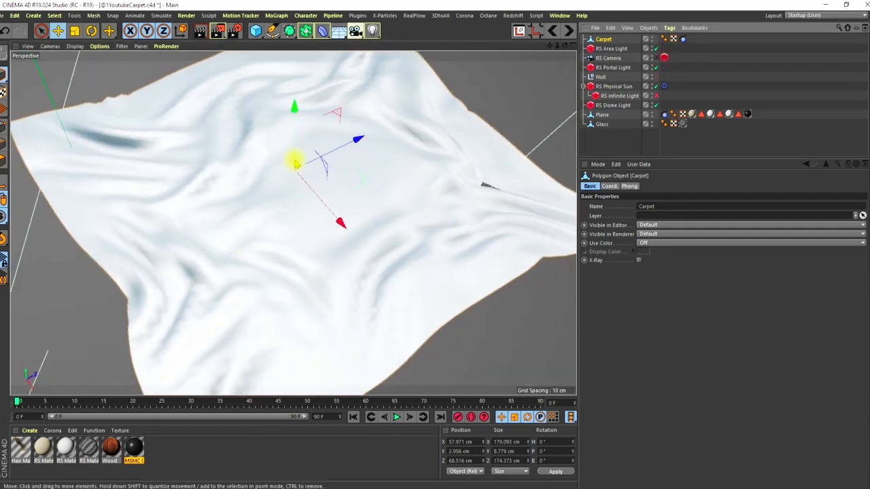
Step: Add a Hair object to the Carpet mesh
scroll(297, 239, down, 1)
alt+middle_drag(298, 238, 310, 229)
alt+drag(310, 229, 305, 235)
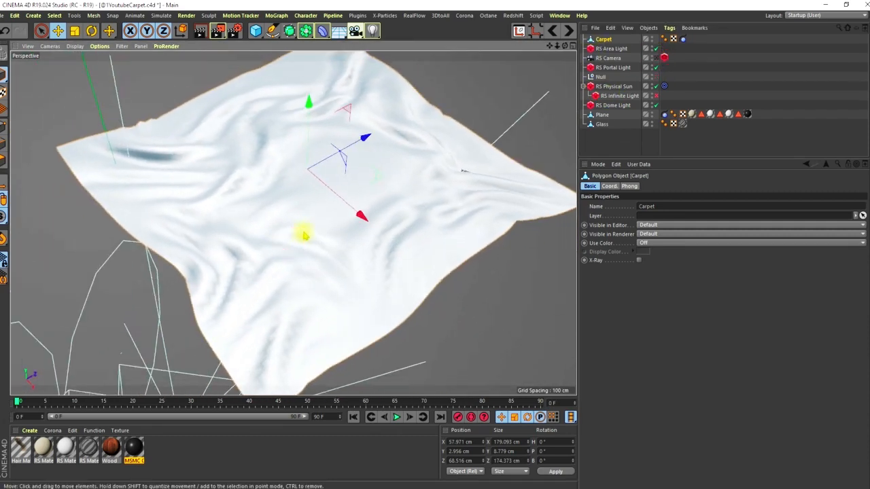
click(605, 38)
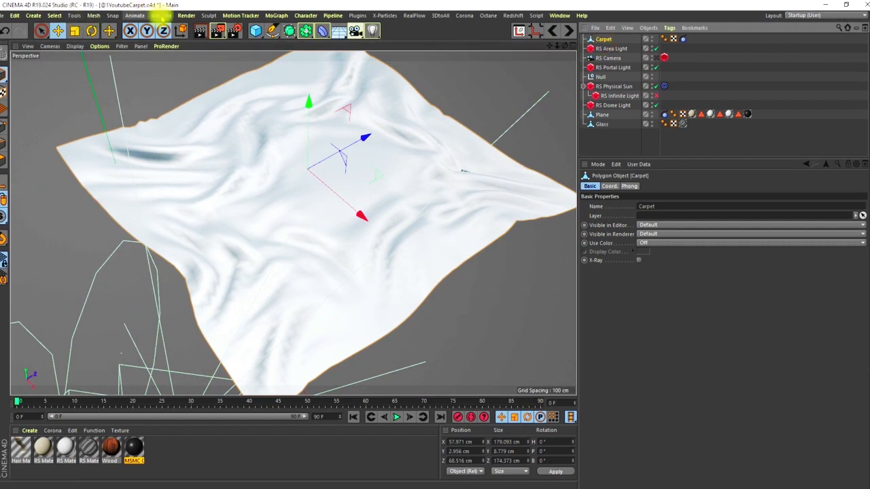
click(160, 15)
mouse_move(165, 75)
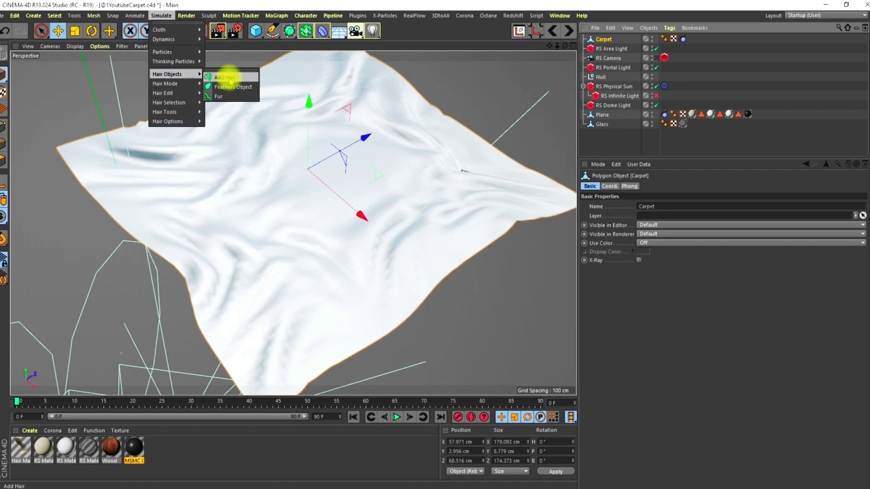
click(226, 77)
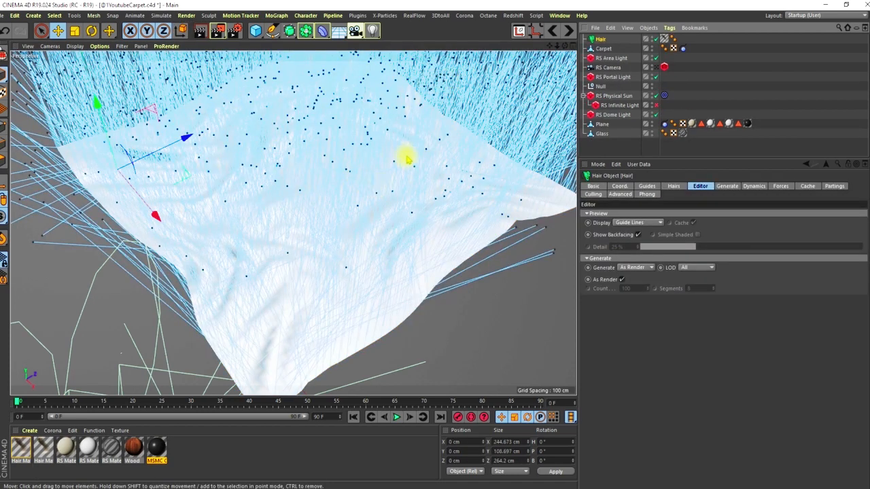
Step: Set the Length of the carpet's hair guides to 3 cm and check them from closer up
alt+drag(316, 238, 342, 204)
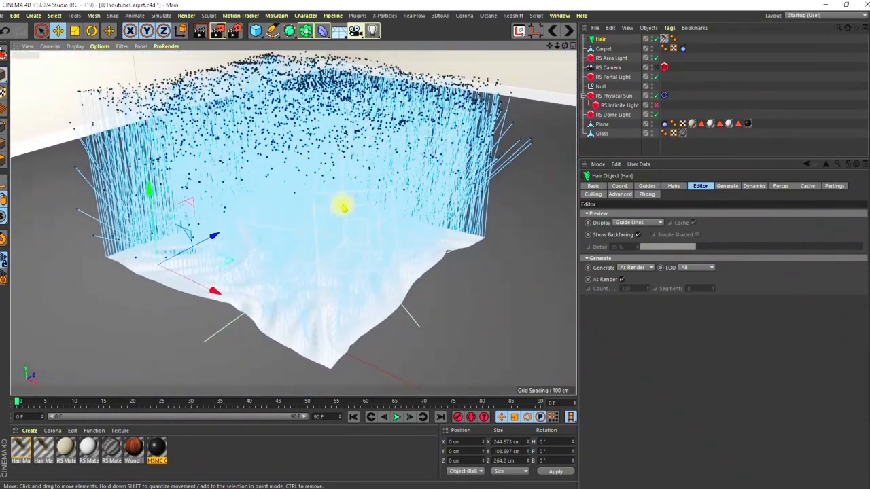
click(598, 41)
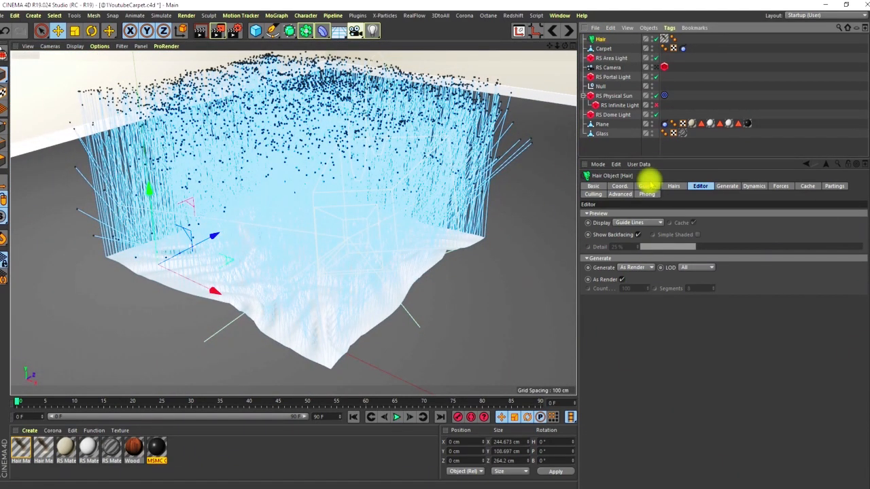
click(647, 186)
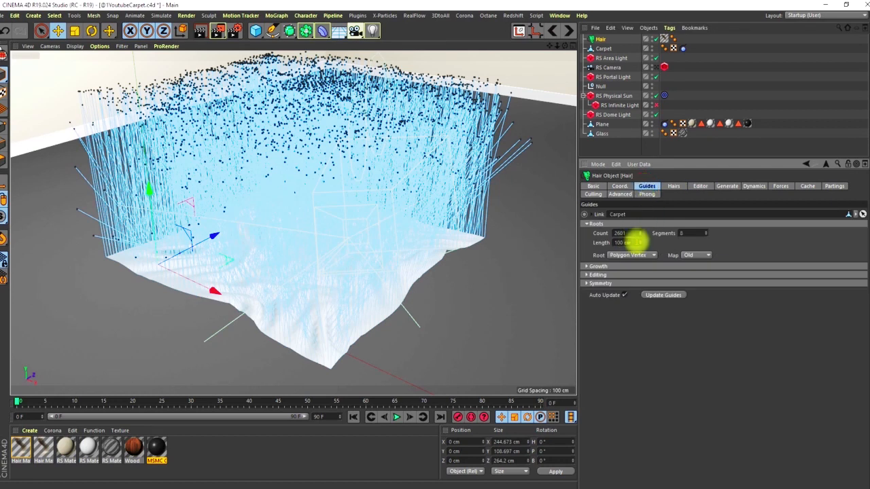
click(629, 243)
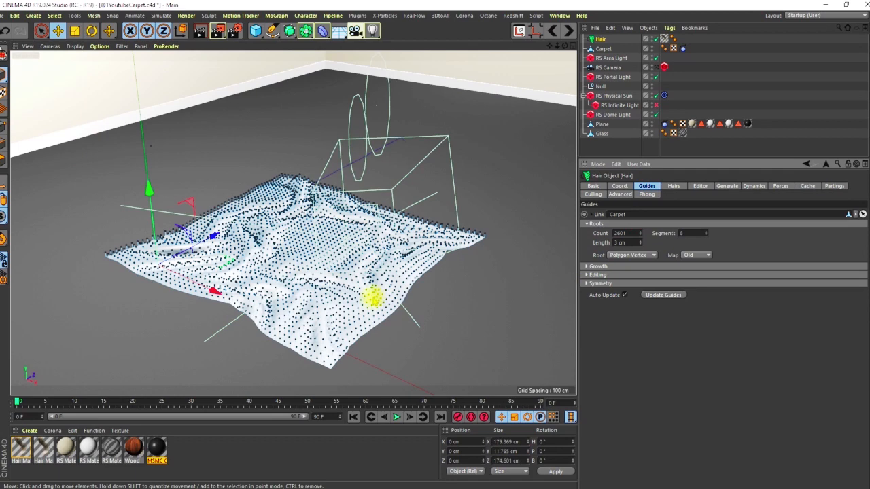
alt+drag(378, 296, 362, 317)
alt+right_drag(361, 317, 334, 220)
alt+drag(310, 254, 280, 238)
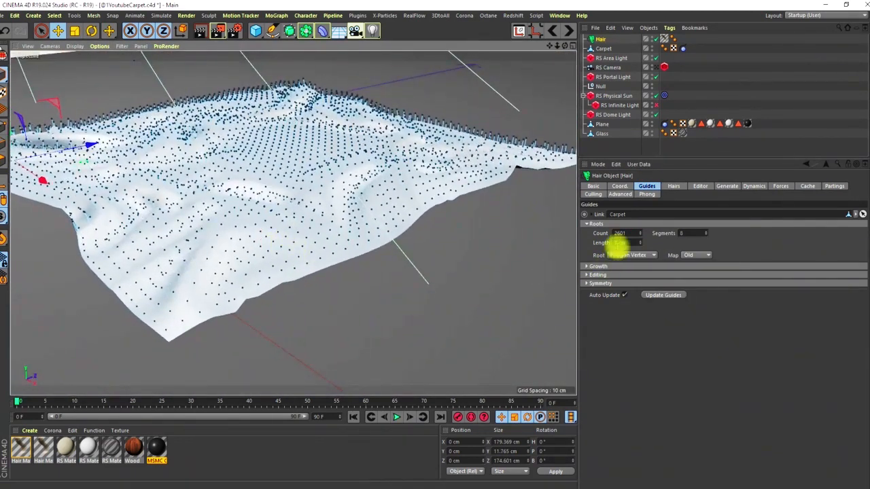
Step: Set the hair guides' Length to 5 cm and check the longer strands along the carpet's edge
double_click(630, 242)
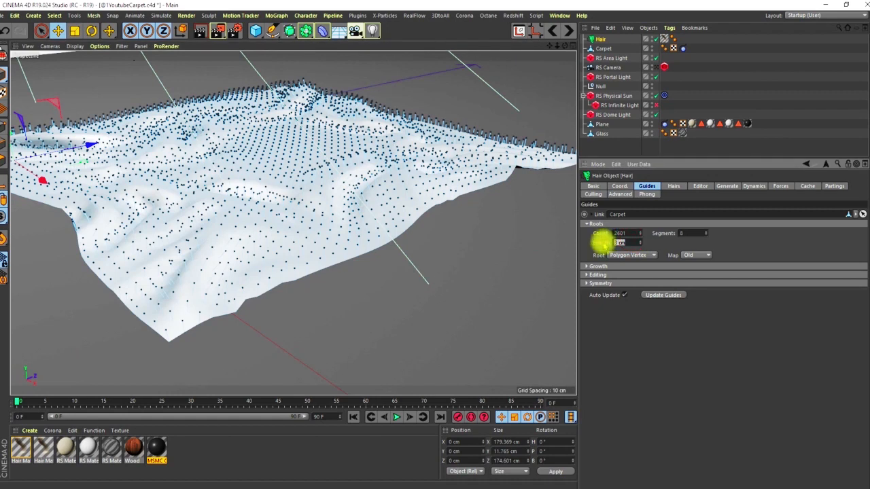
text(5)
key(Return)
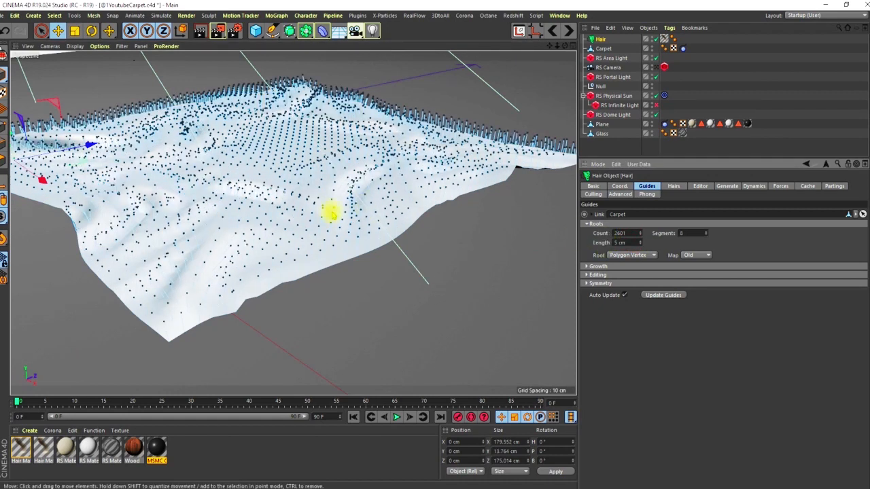
alt+drag(284, 180, 334, 251)
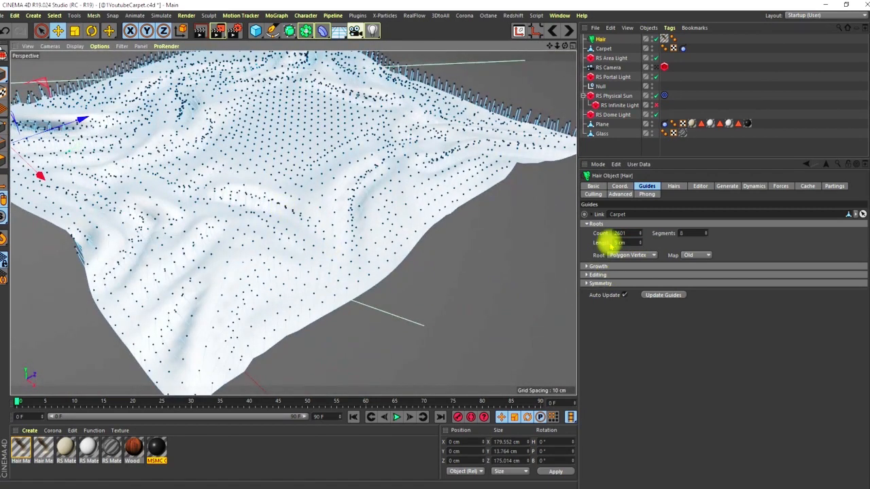
alt+right_drag(277, 318, 274, 266)
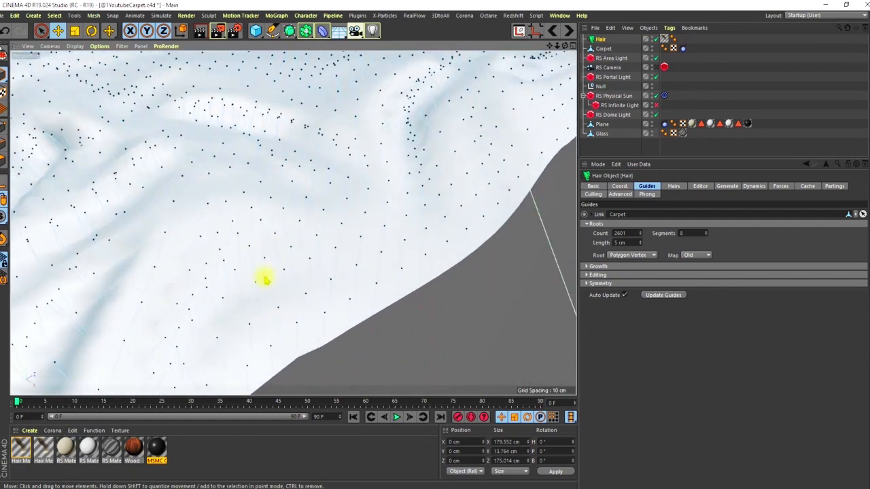
Step: Display the carpet with Gouraud shading and wireframe lines to reveal its polygons beneath the guides
key(n)
key(b)
mouse_move(289, 291)
alt+mouse_down()
mouse_move(287, 311)
mouse_move(287, 303)
alt+mouse_up()
alt+right_drag(302, 313, 303, 292)
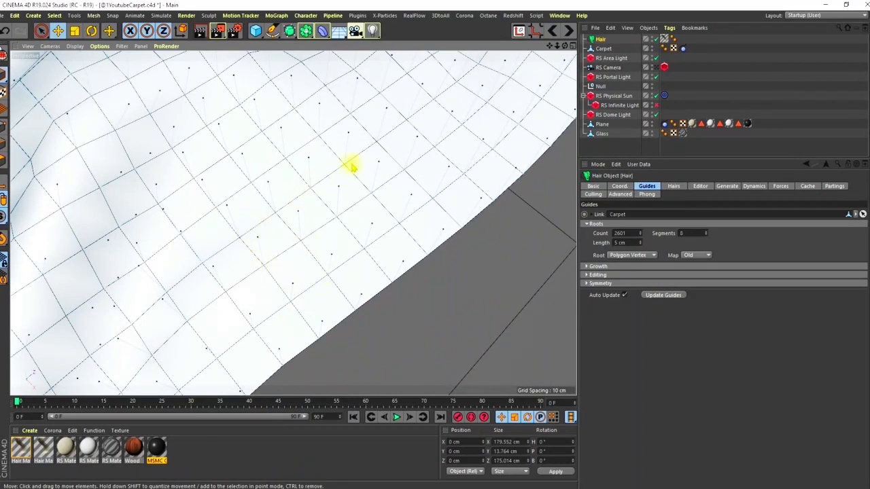
Step: Examine where the hair guides are rooted on the carpet's polygon grid, close up and from several angles
alt+drag(314, 263, 268, 263)
alt+right_drag(268, 262, 302, 241)
alt+right_drag(247, 213, 252, 253)
alt+drag(252, 252, 285, 221)
alt+right_drag(285, 221, 272, 258)
mouse_move(272, 258)
alt+mouse_down()
mouse_move(328, 195)
mouse_move(314, 205)
alt+mouse_up()
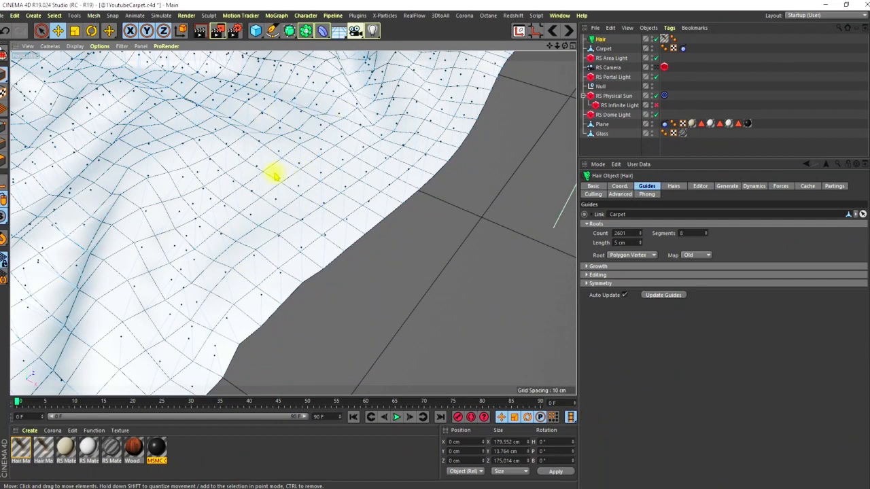
alt+drag(275, 175, 322, 211)
alt+right_drag(323, 211, 263, 268)
alt+drag(262, 268, 320, 210)
alt+middle_drag(320, 210, 311, 221)
alt+right_drag(311, 221, 336, 193)
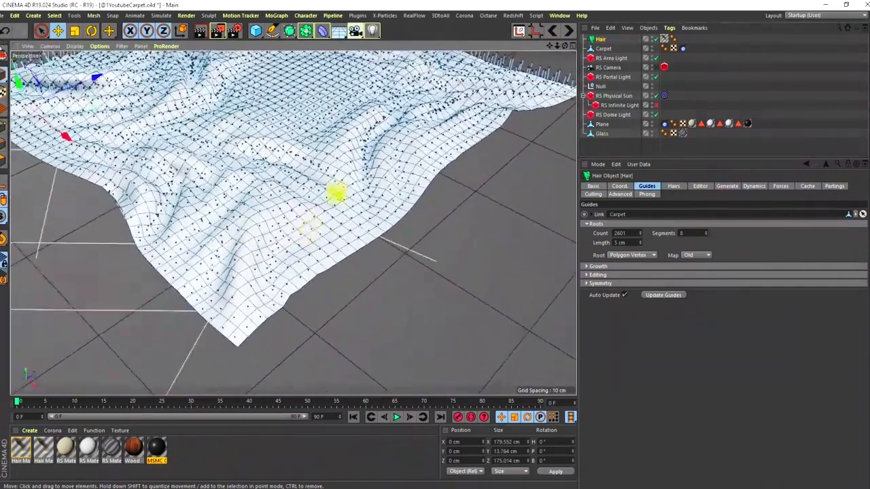
alt+drag(315, 136, 308, 199)
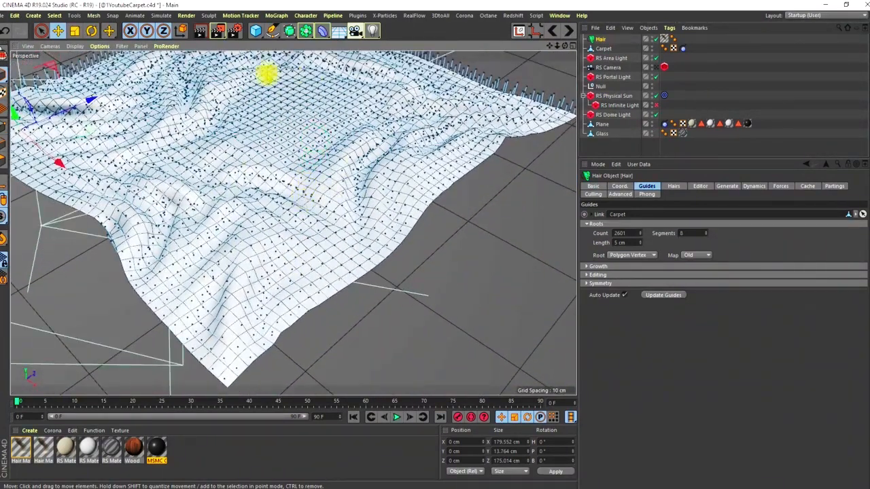
Step: Set the hair guides' Root option to Polygon Area and inspect their distribution over the carpet
click(621, 256)
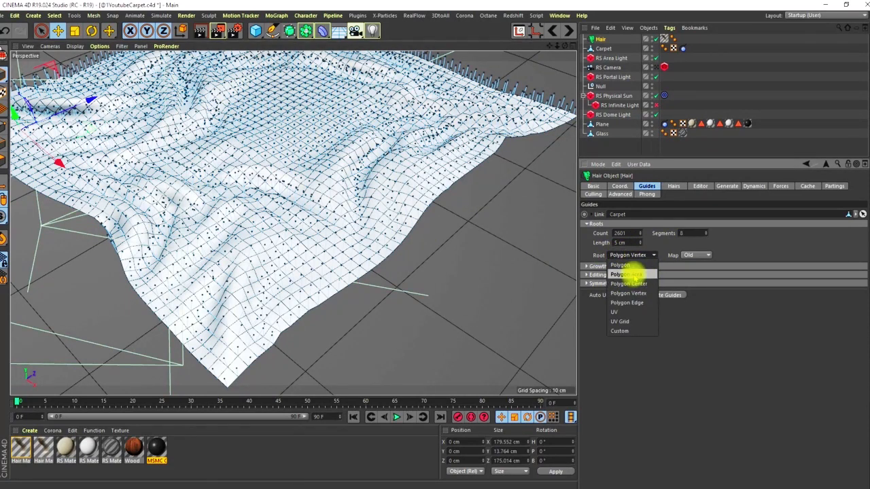
click(627, 275)
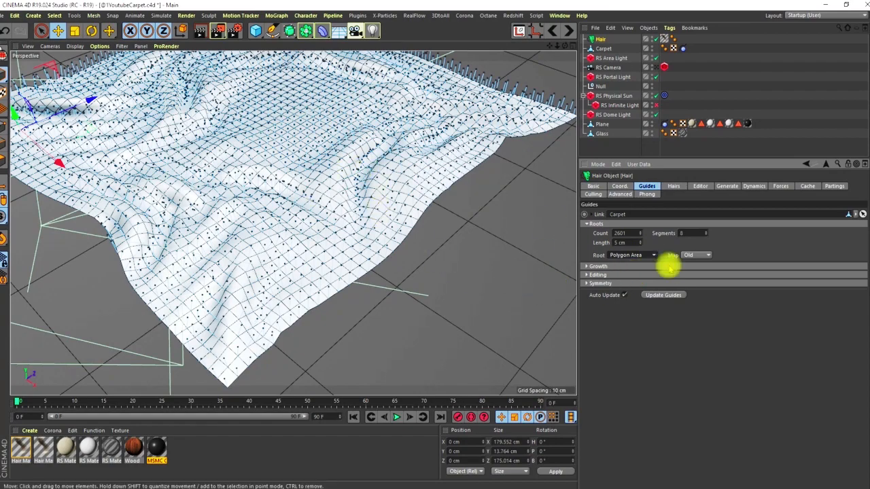
alt+right_drag(399, 207, 388, 167)
alt+drag(372, 249, 356, 289)
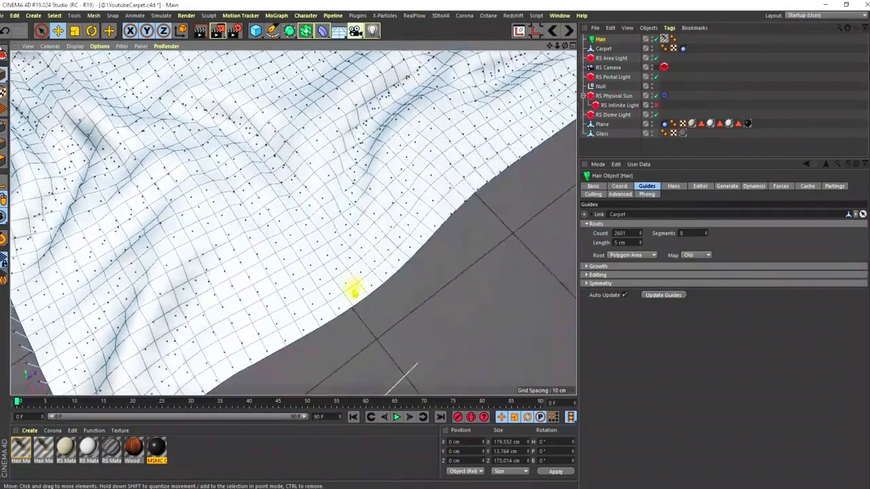
alt+right_drag(345, 268, 357, 245)
alt+drag(346, 271, 349, 233)
alt+right_drag(350, 233, 340, 282)
alt+drag(340, 282, 364, 258)
Step: Re-root and regrow the hair guides on the carpet
click(588, 275)
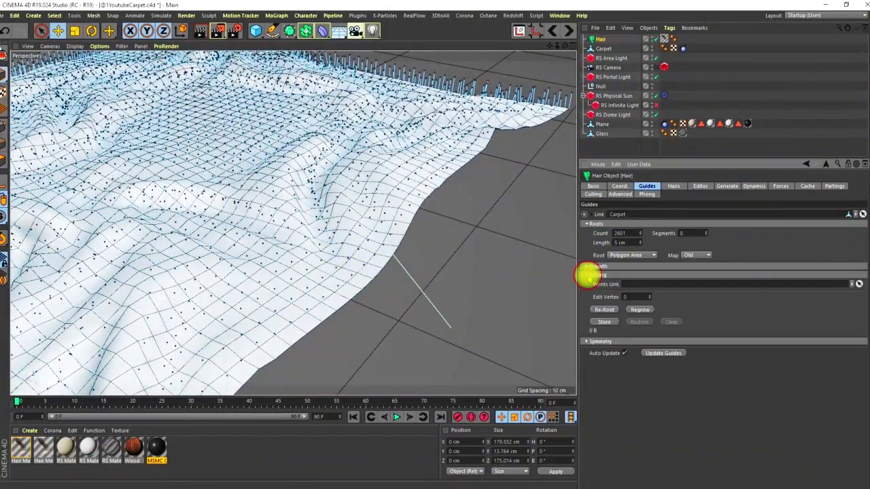
click(603, 310)
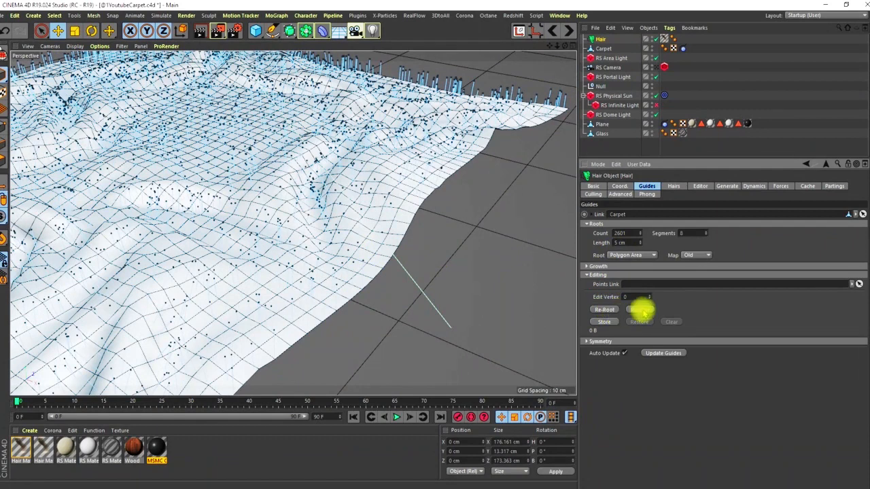
click(642, 310)
alt+drag(410, 355, 363, 267)
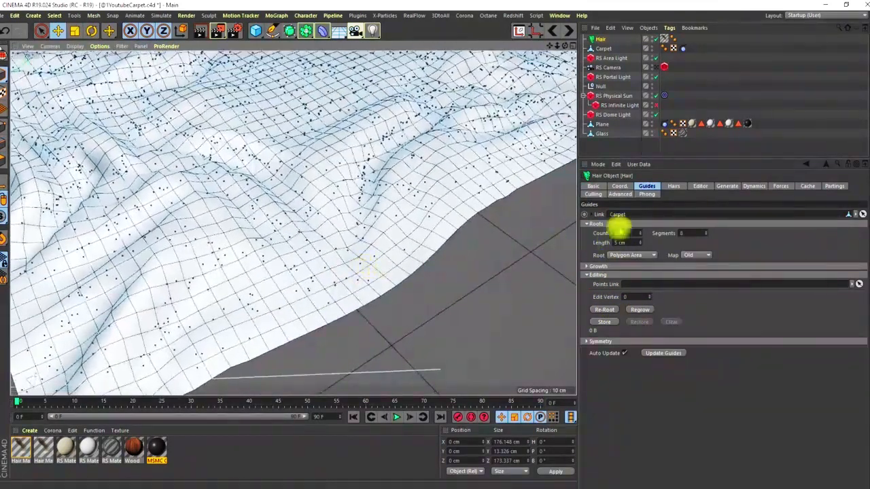
Step: Set the hair guide Count to 10000 and inspect the guides' density near the carpet's edge
drag(629, 233, 606, 246)
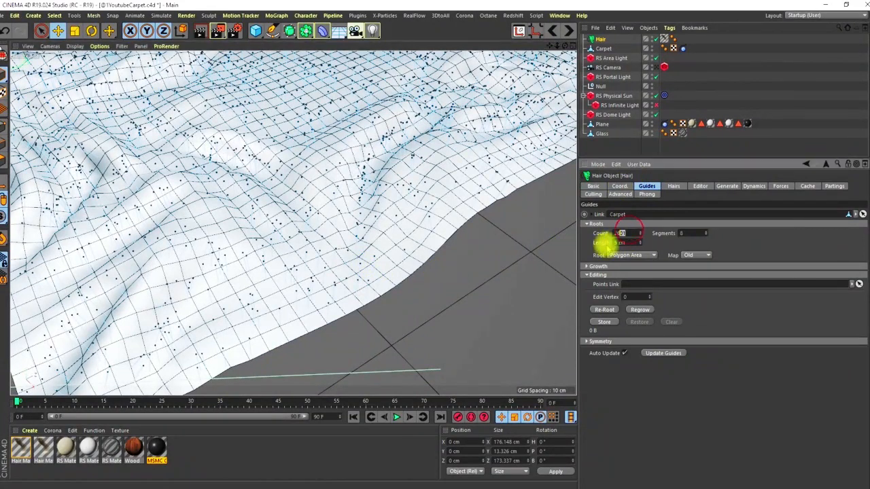
double_click(628, 234)
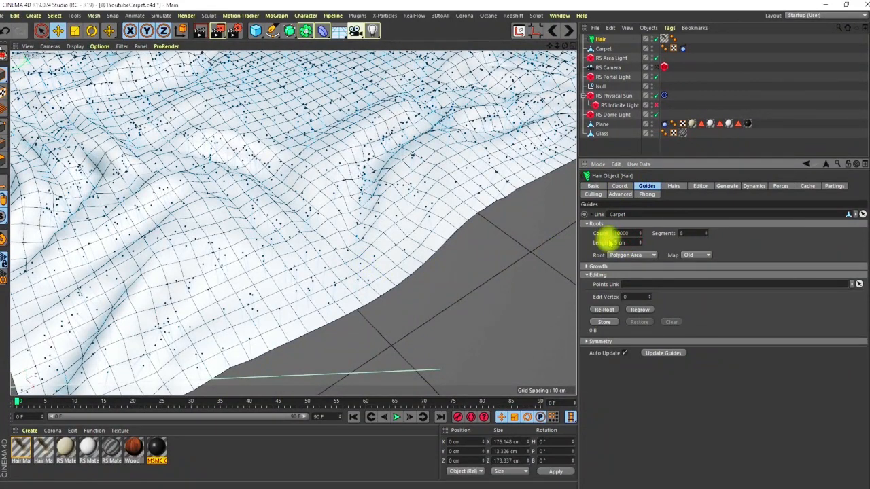
key(Return)
alt+drag(314, 206, 398, 219)
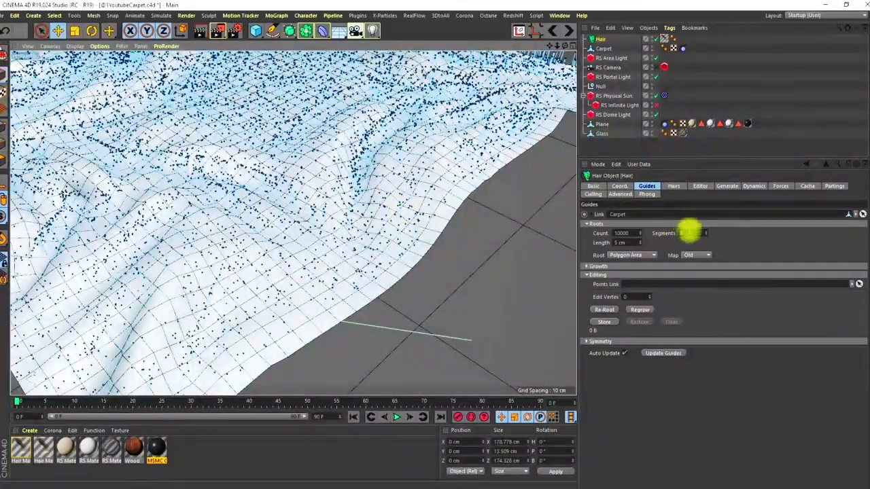
alt+right_drag(364, 295, 352, 187)
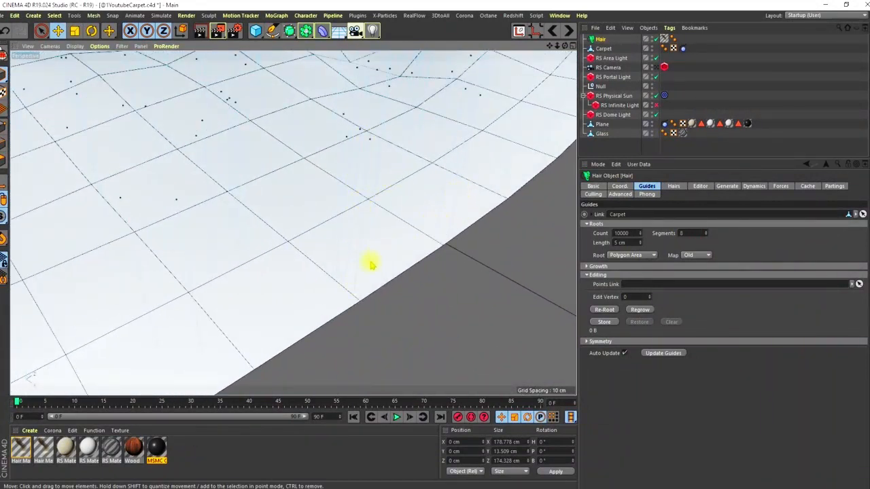
alt+drag(364, 248, 361, 197)
mouse_move(346, 180)
alt+right_down()
mouse_move(330, 196)
mouse_move(359, 192)
alt+right_up()
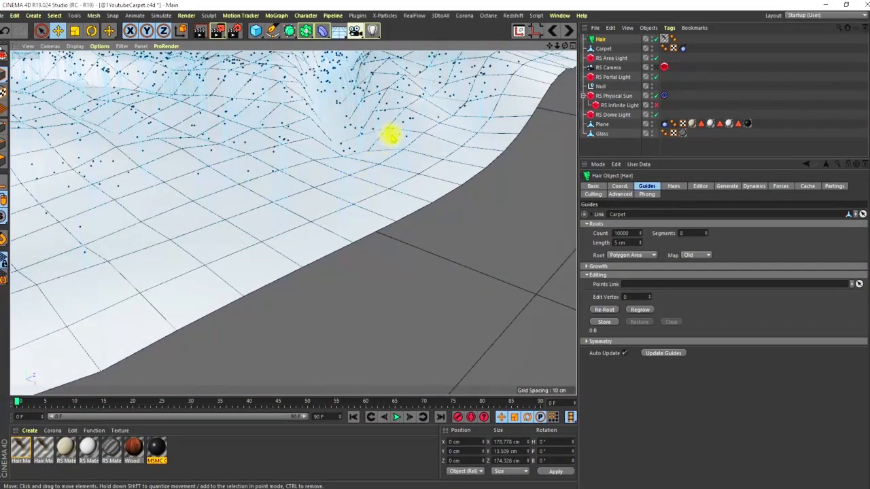
alt+right_drag(362, 191, 361, 198)
alt+drag(351, 167, 362, 225)
Step: Set the hair guides' Segments to 6 and inspect the guides across the carpet from several angles
drag(689, 233, 656, 265)
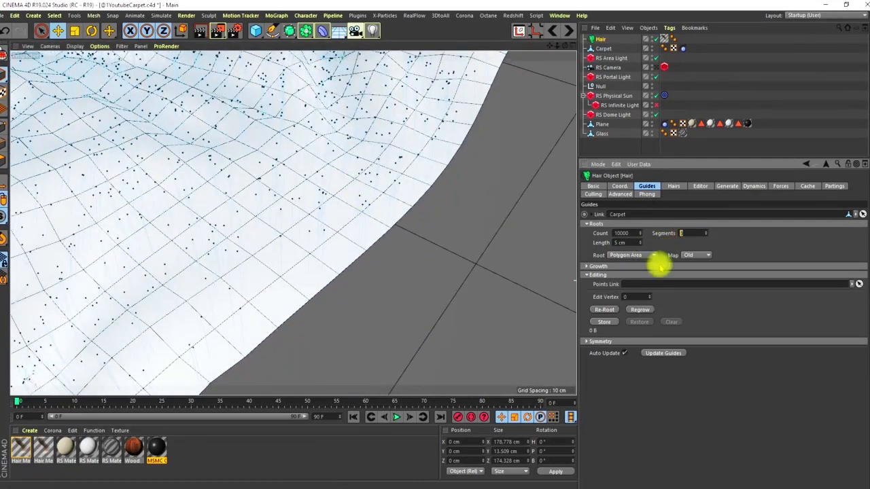
alt+right_drag(319, 203, 298, 233)
mouse_move(299, 233)
alt+mouse_down()
mouse_move(311, 233)
mouse_move(293, 224)
alt+mouse_up()
alt+right_drag(293, 223, 290, 248)
alt+middle_drag(278, 134, 305, 214)
alt+right_drag(305, 214, 299, 243)
alt+drag(299, 243, 289, 246)
alt+middle_drag(288, 247, 284, 232)
alt+drag(283, 232, 293, 206)
alt+right_drag(315, 284, 322, 201)
alt+drag(322, 201, 295, 216)
alt+right_drag(335, 325, 345, 297)
alt+drag(323, 298, 343, 292)
alt+drag(314, 263, 322, 289)
alt+right_drag(328, 269, 320, 309)
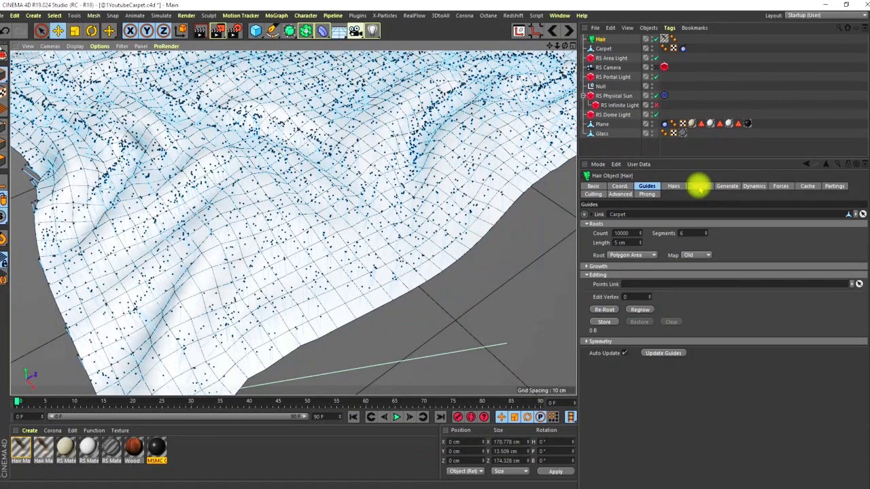
Step: Set the Hair object's editor preview to Hair Lines and check the display on the carpet
click(701, 187)
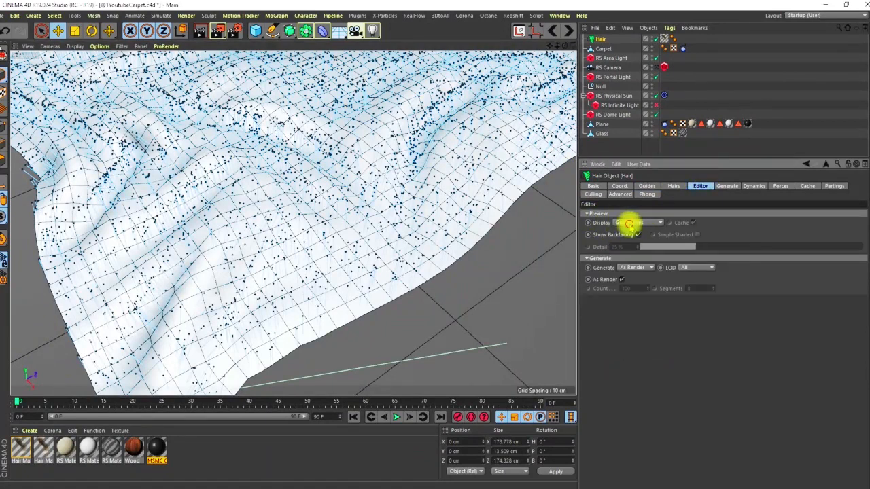
click(630, 223)
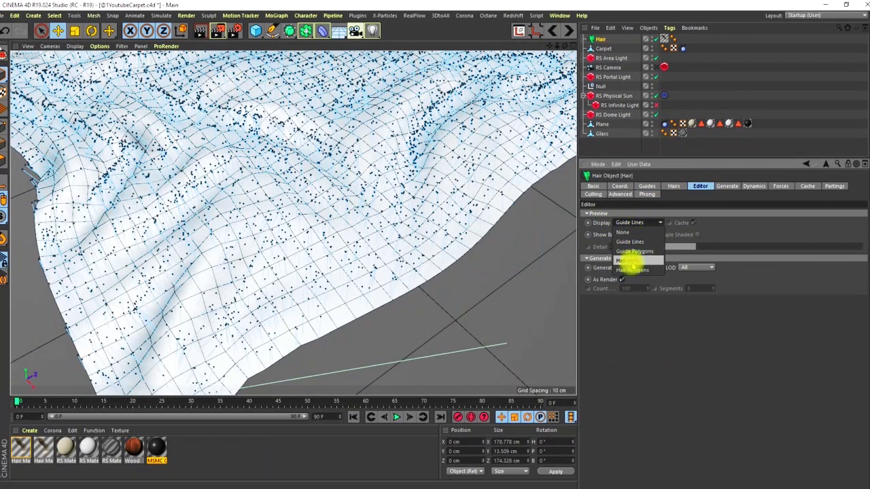
click(631, 261)
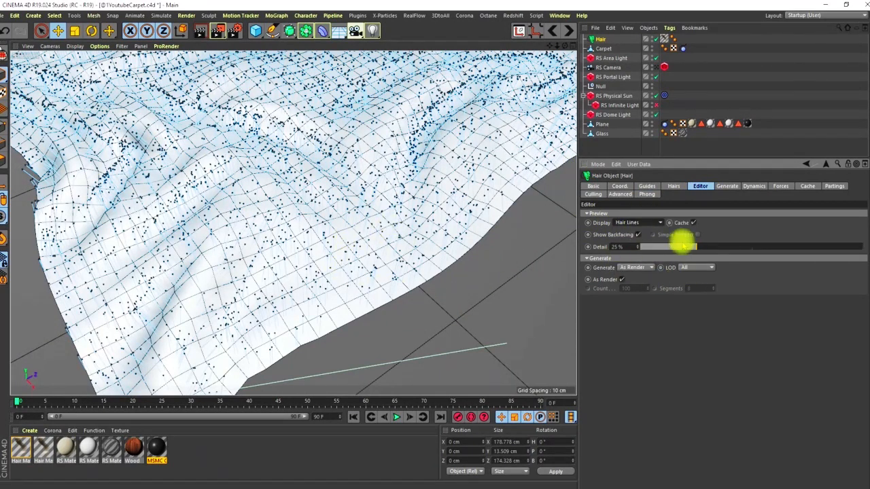
scroll(327, 229, down, 2)
alt+drag(338, 258, 360, 287)
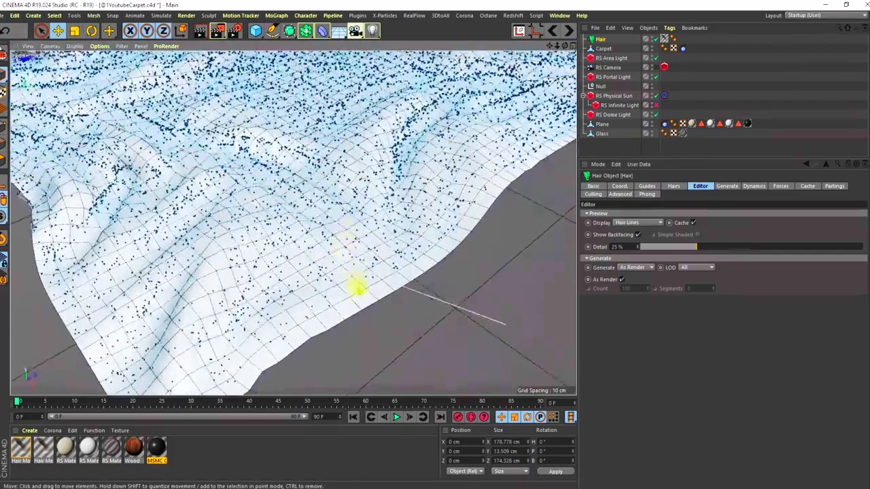
scroll(359, 288, up, 2)
click(729, 229)
alt+drag(329, 251, 331, 268)
Step: Re-root and regrow the Hair object's guides on the carpet, keeping the current guide settings
click(672, 186)
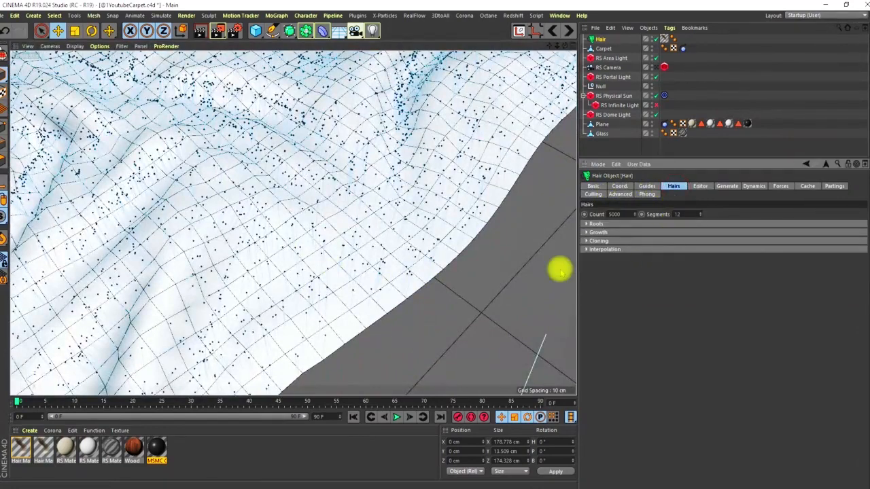
alt+drag(345, 249, 592, 199)
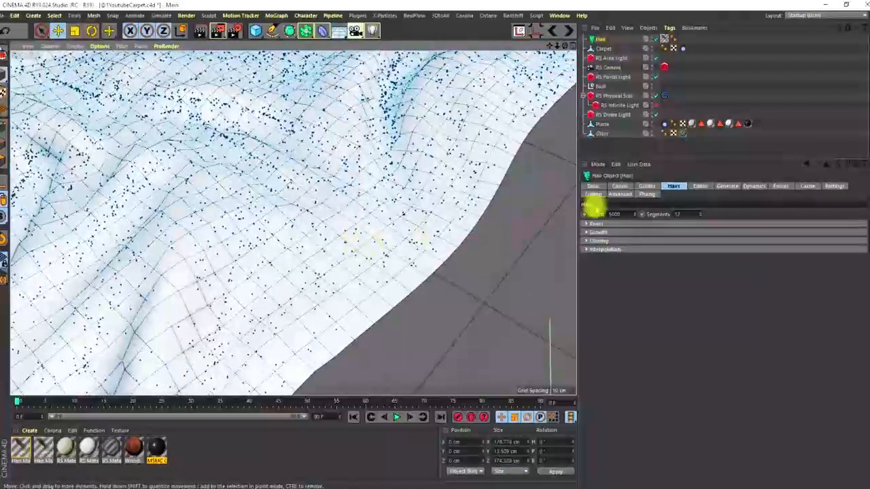
click(647, 186)
alt+drag(356, 274, 308, 251)
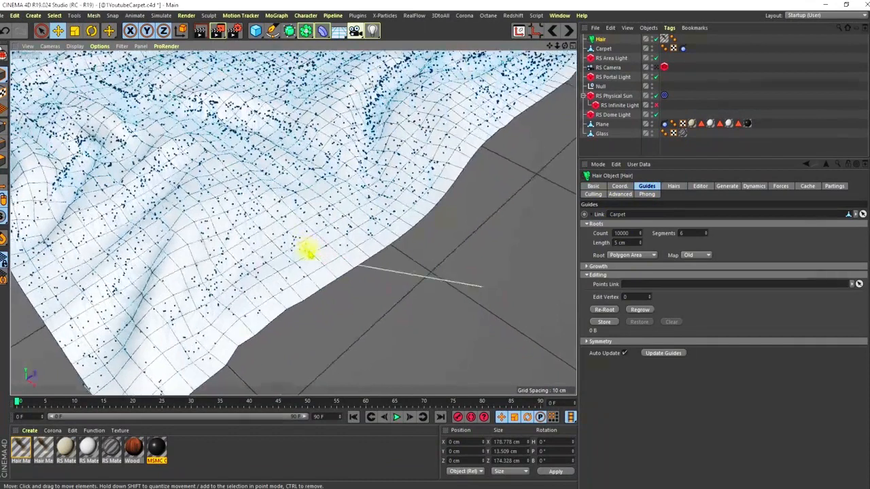
click(606, 310)
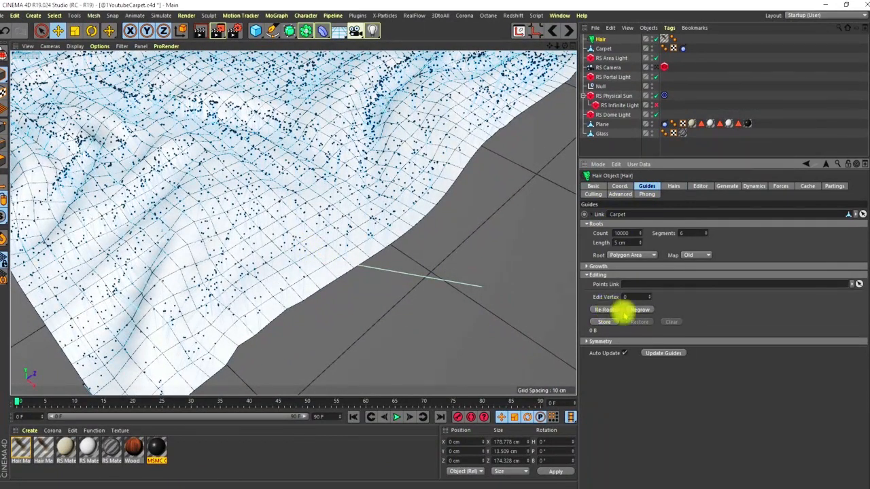
click(643, 311)
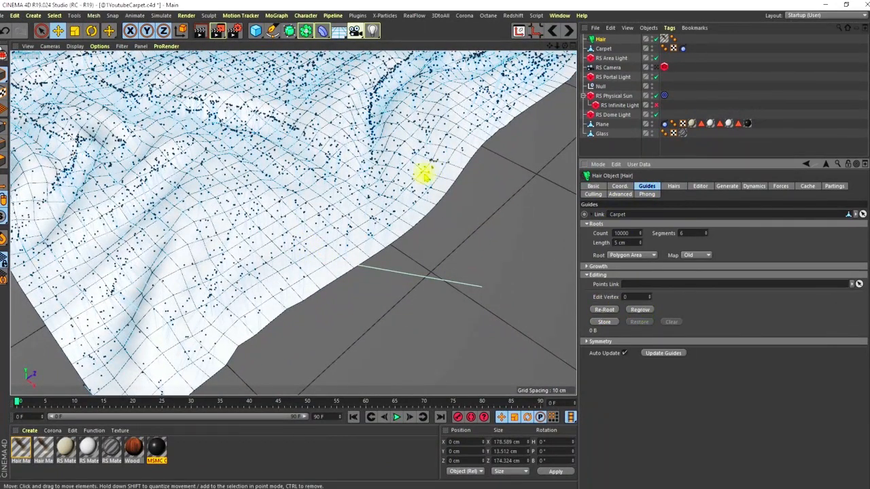
Step: Set the Hair object's hair Count to 10000 and inspect the hair close up on the carpet
click(674, 187)
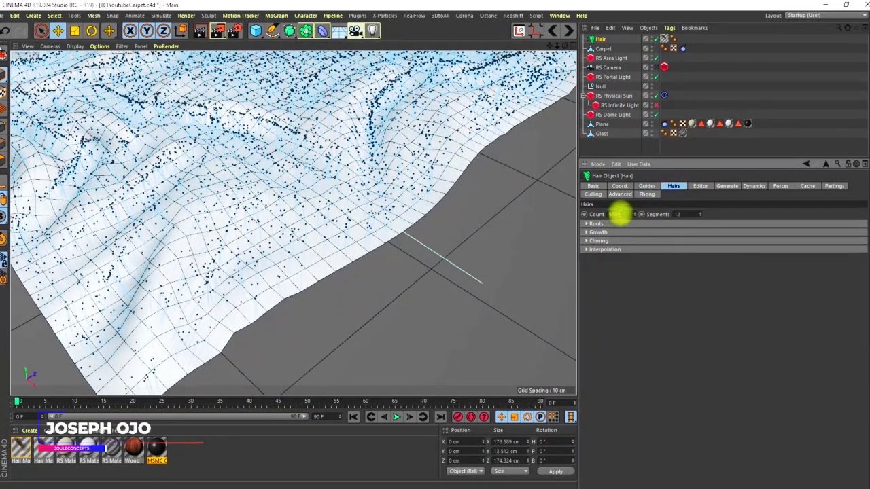
click(699, 186)
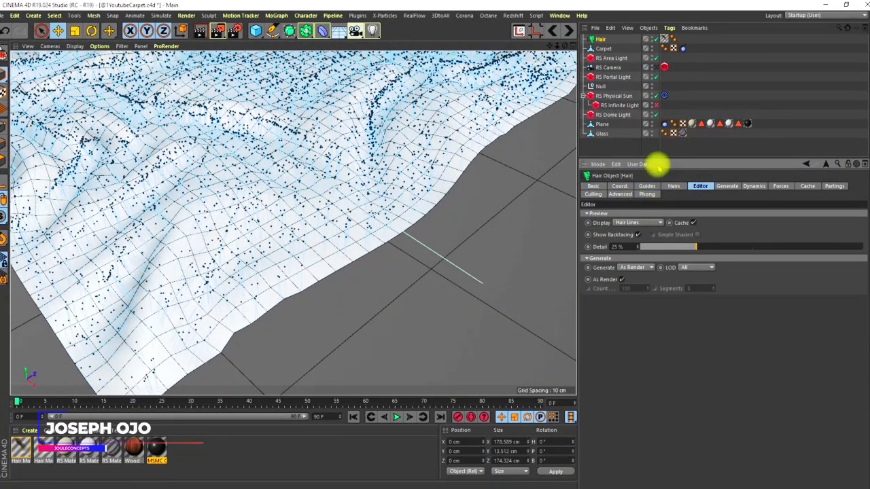
click(673, 186)
click(626, 214)
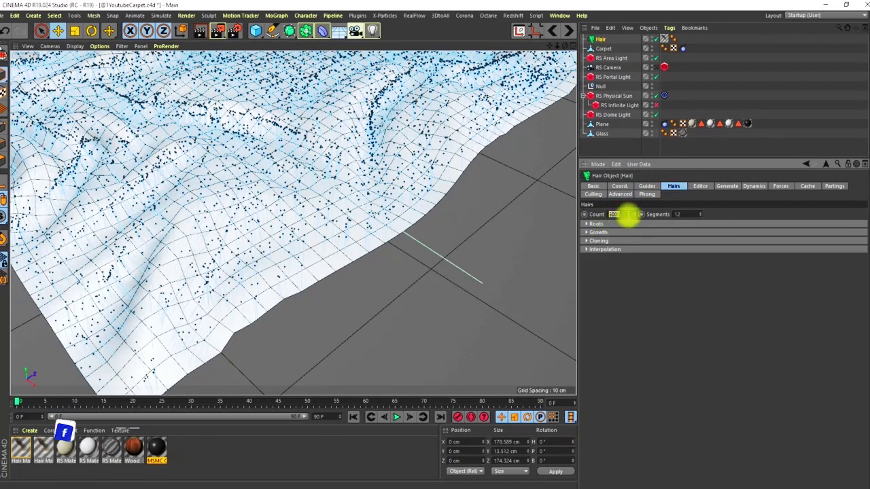
double_click(614, 214)
text(1000)
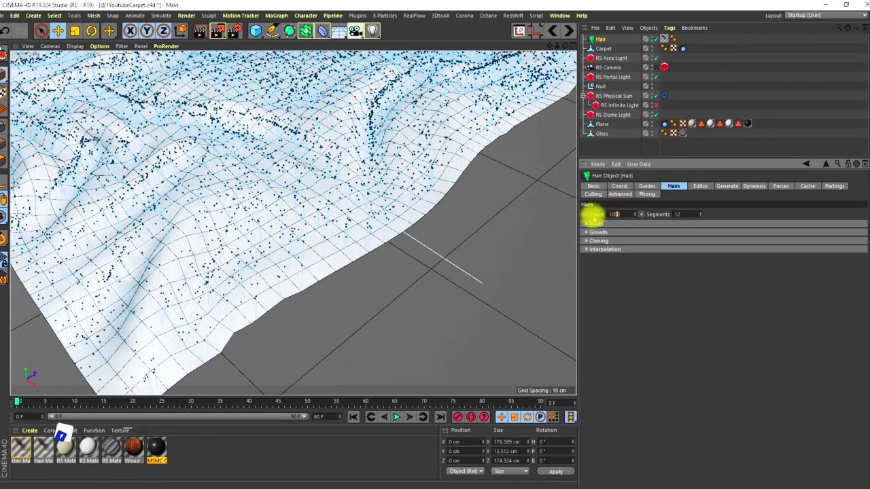
alt+drag(311, 156, 343, 272)
alt+drag(325, 234, 345, 258)
scroll(340, 233, up, 5)
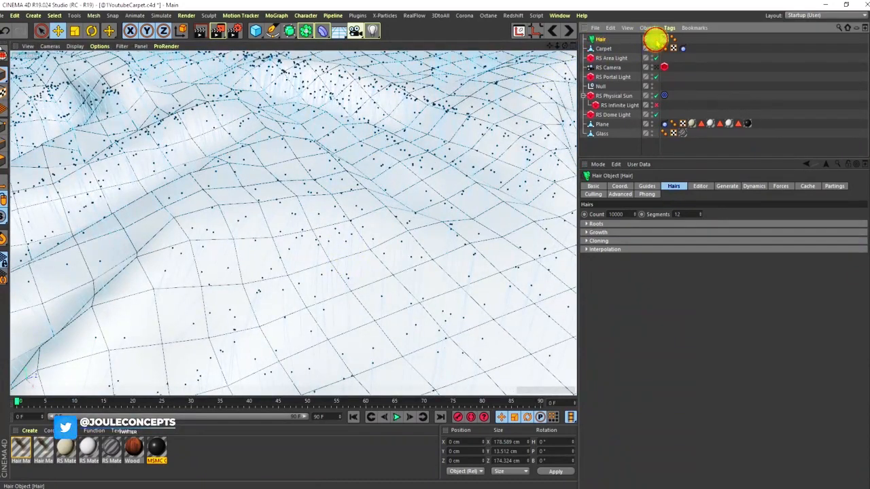
Step: Select the Carpet object and examine the hair coverage across its surface without the guide highlighting
click(655, 40)
scroll(355, 256, down, 5)
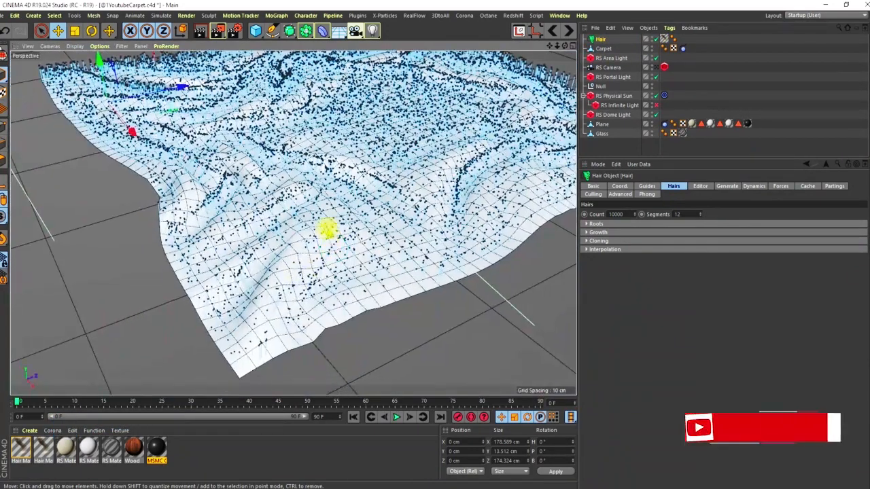
alt+drag(329, 229, 304, 229)
scroll(306, 238, up, 3)
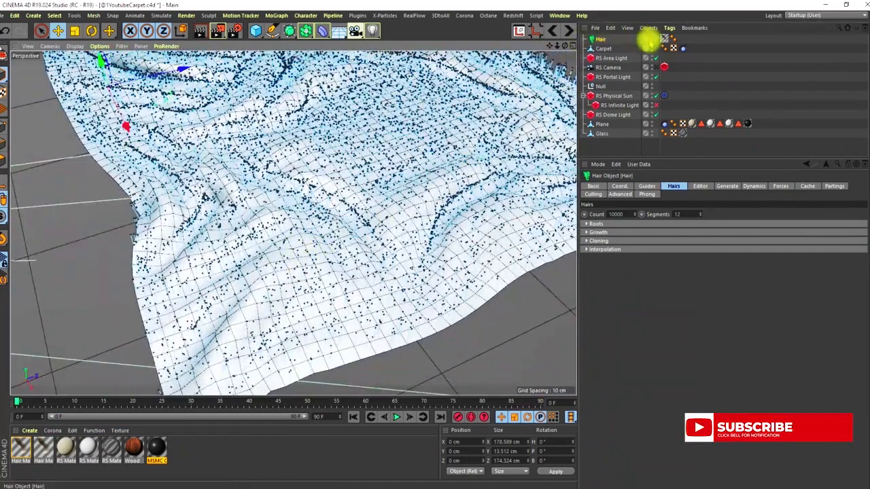
click(604, 48)
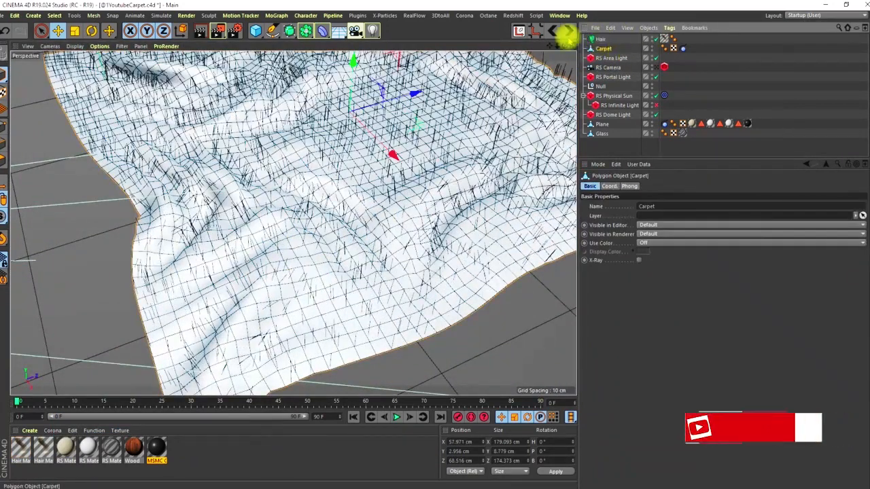
mouse_move(293, 224)
alt+mouse_down()
mouse_move(279, 204)
mouse_move(306, 245)
mouse_move(286, 211)
mouse_move(299, 225)
alt+mouse_up()
alt+drag(379, 246, 380, 272)
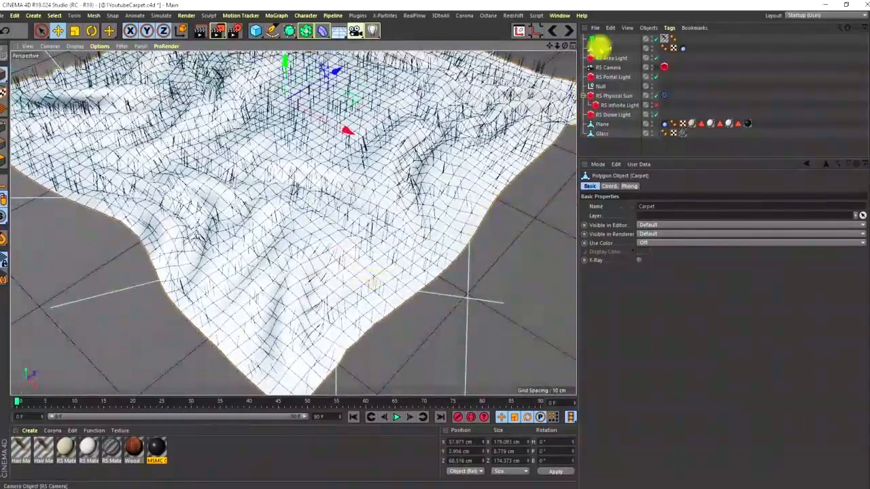
Step: Set the Hair object's hair Segments to 6 and the guides' Count to 5000
click(602, 39)
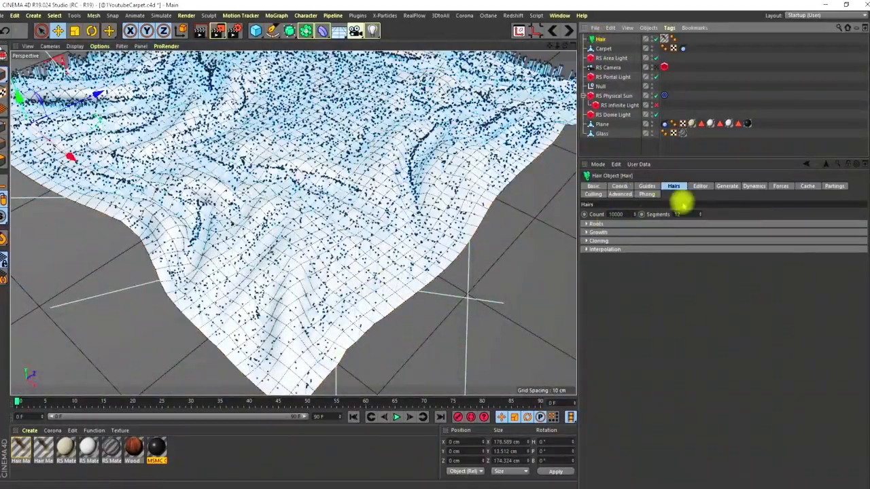
drag(684, 215, 669, 216)
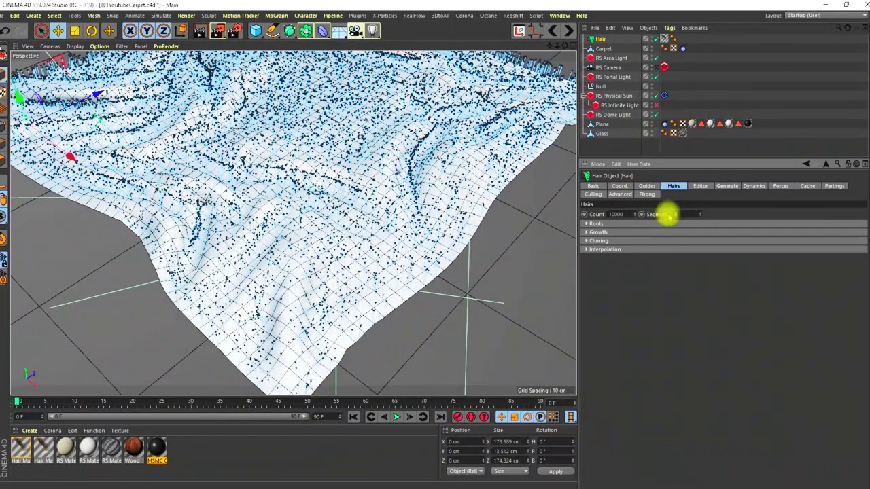
click(647, 185)
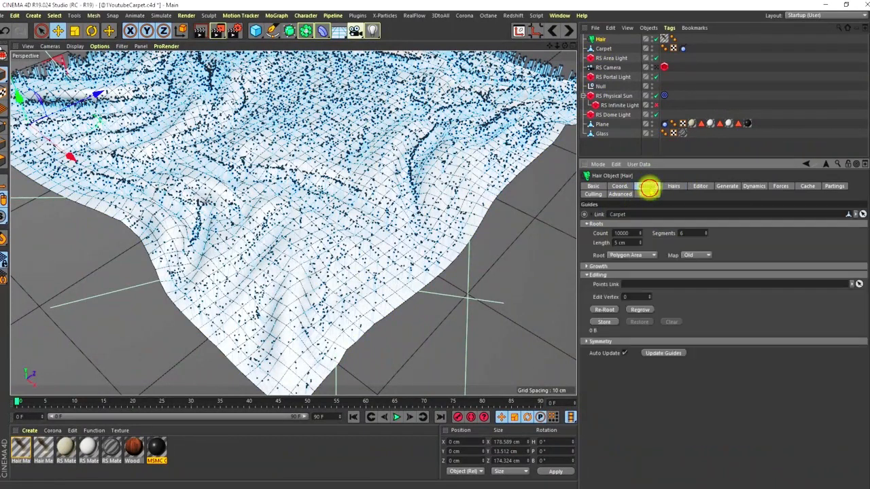
double_click(626, 233)
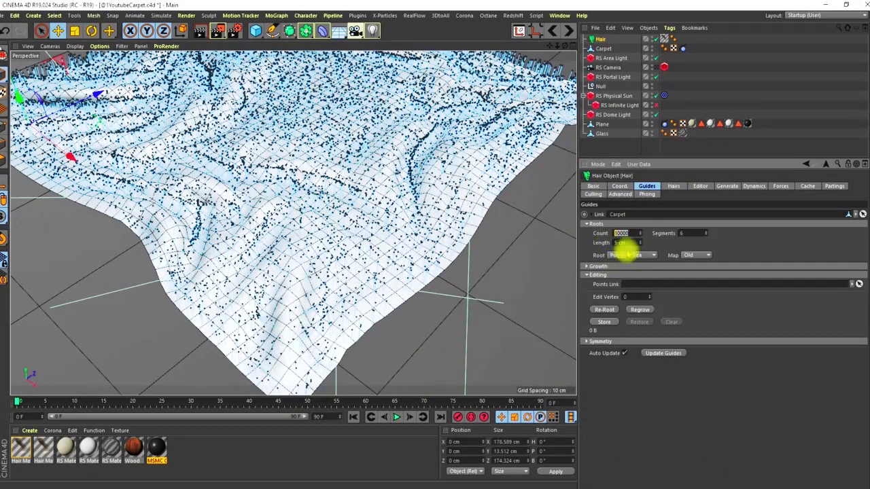
click(673, 185)
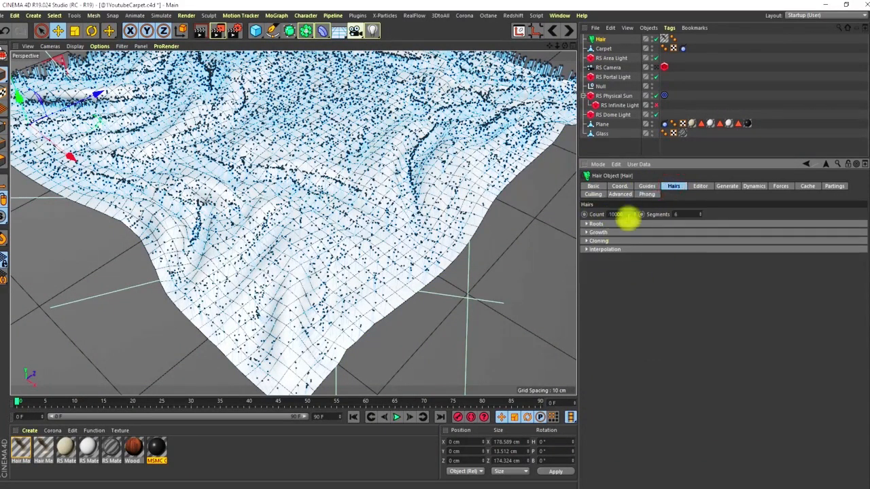
click(648, 187)
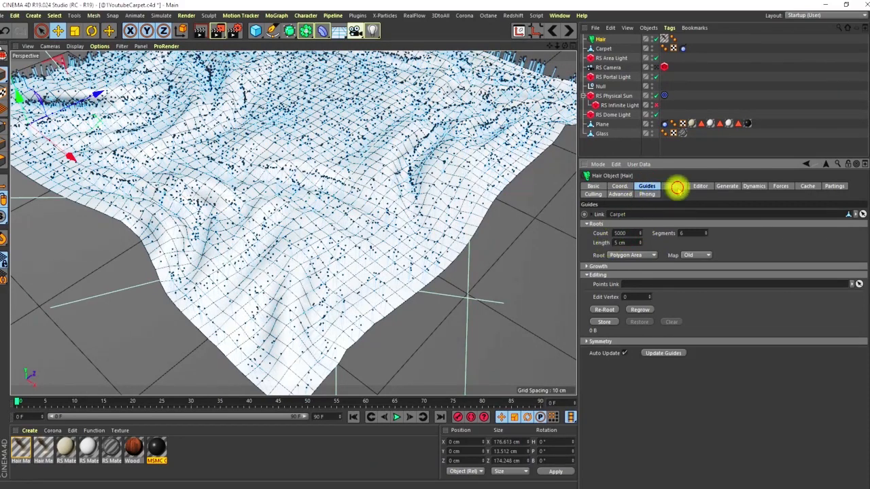
Step: Check the hair Roots and Growth settings and set the hair Count to 30000
click(673, 186)
alt+right_drag(368, 238, 346, 293)
alt+drag(320, 251, 382, 264)
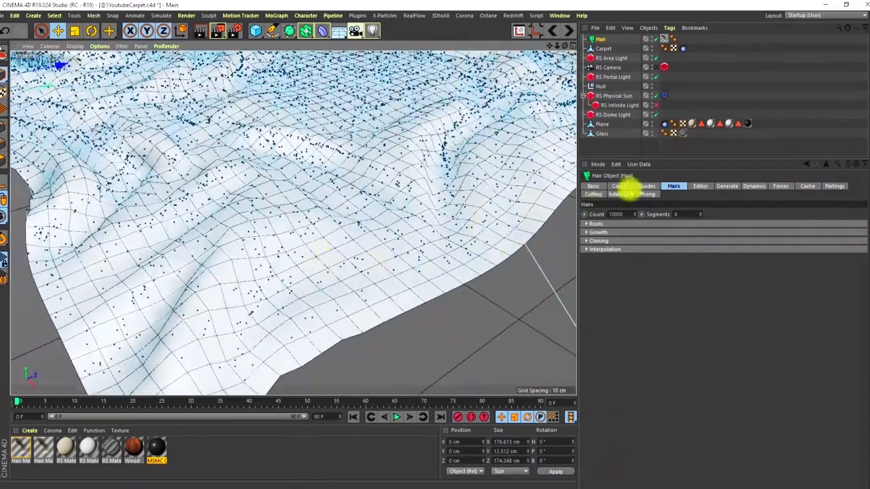
click(587, 225)
click(586, 226)
click(586, 224)
click(586, 224)
click(587, 233)
click(587, 233)
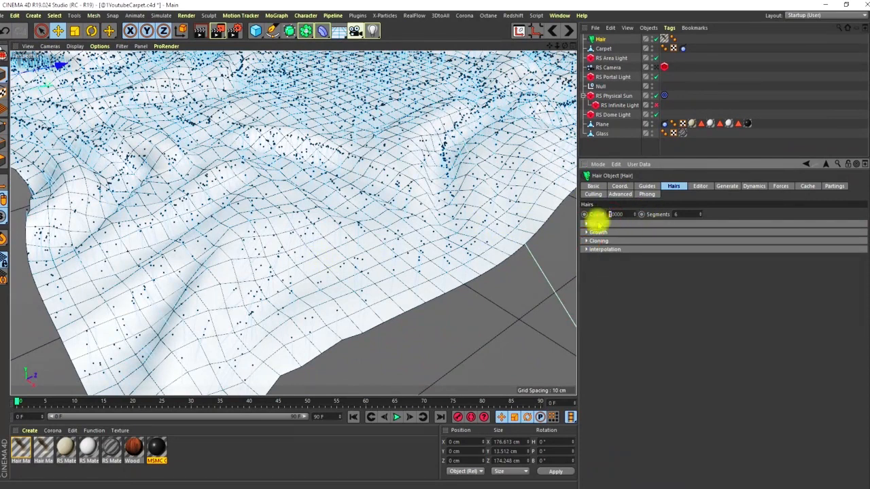
key(Return)
Step: Re-root the hair guides on the carpet and return to the hair count settings
alt+drag(311, 235, 326, 301)
alt+right_drag(326, 301, 350, 272)
alt+drag(349, 272, 617, 170)
click(646, 185)
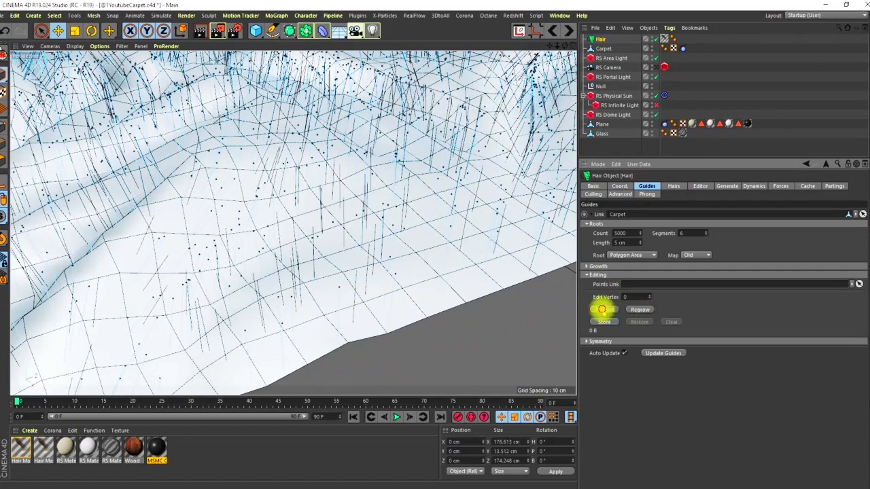
click(672, 186)
Step: Examine the hair's density and direction over the whole carpet from several angles and distances
alt+drag(451, 259, 379, 199)
scroll(374, 188, down, 5)
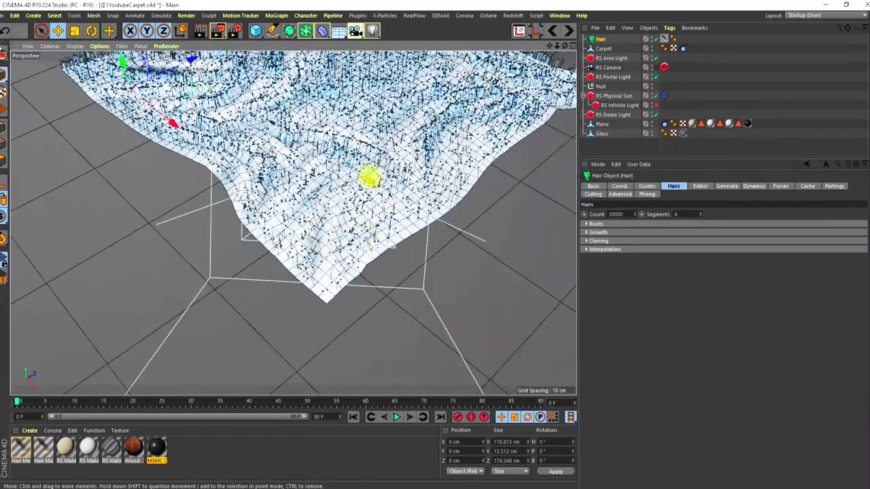
alt+middle_drag(369, 177, 360, 279)
alt+drag(369, 219, 369, 237)
alt+right_drag(369, 236, 363, 260)
alt+drag(345, 252, 332, 241)
alt+right_drag(334, 265, 341, 216)
alt+drag(340, 216, 423, 216)
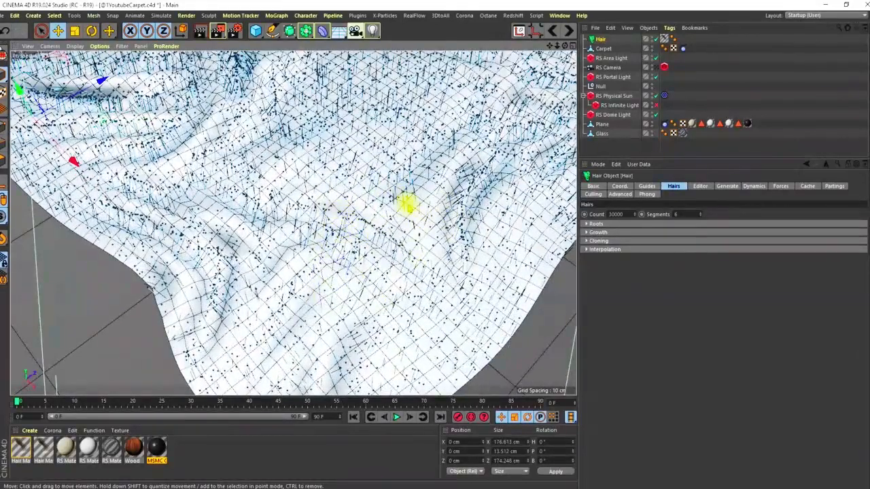
Step: Set the Hair object's editor preview Detail to 100% and inspect the hair over the entire carpet
click(696, 188)
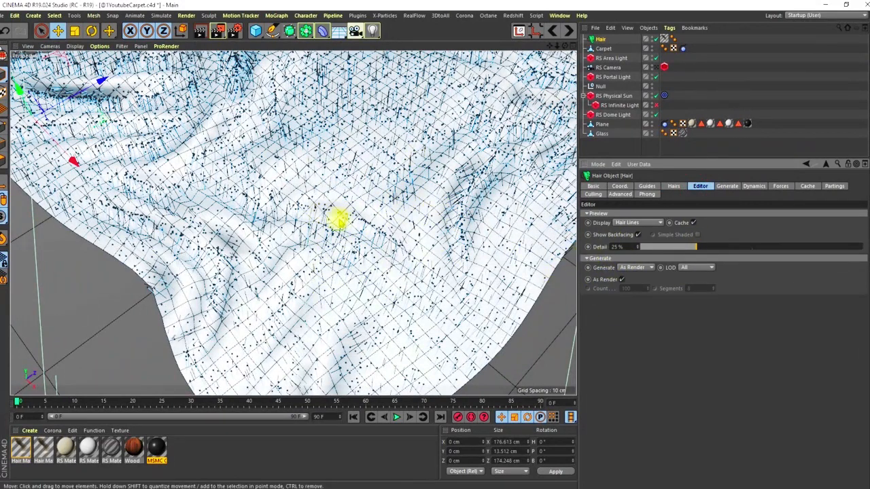
mouse_move(310, 247)
alt+right_down()
mouse_move(299, 275)
mouse_move(315, 235)
alt+right_up()
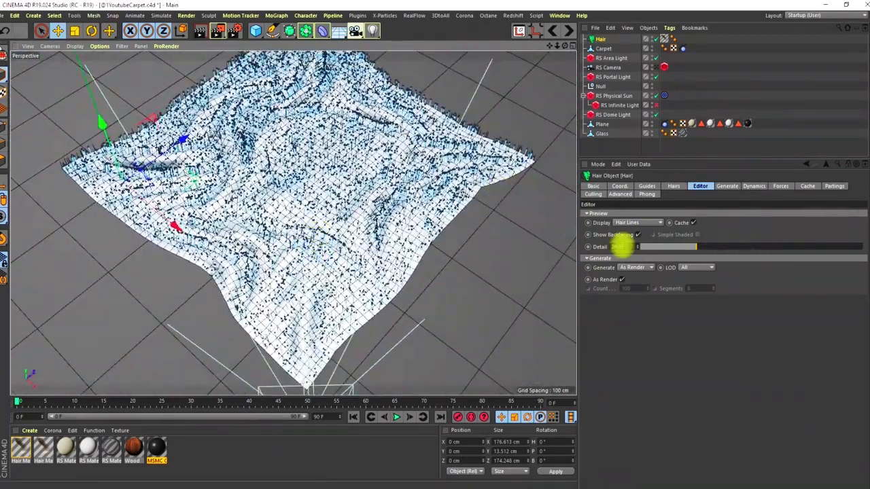
drag(699, 246, 762, 246)
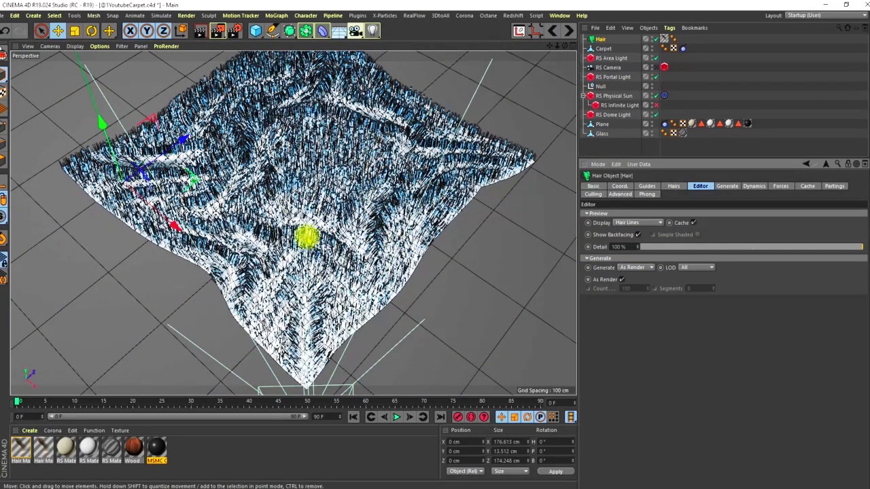
alt+drag(387, 260, 365, 303)
alt+right_drag(365, 303, 372, 206)
alt+drag(379, 278, 322, 227)
scroll(316, 258, down, 4)
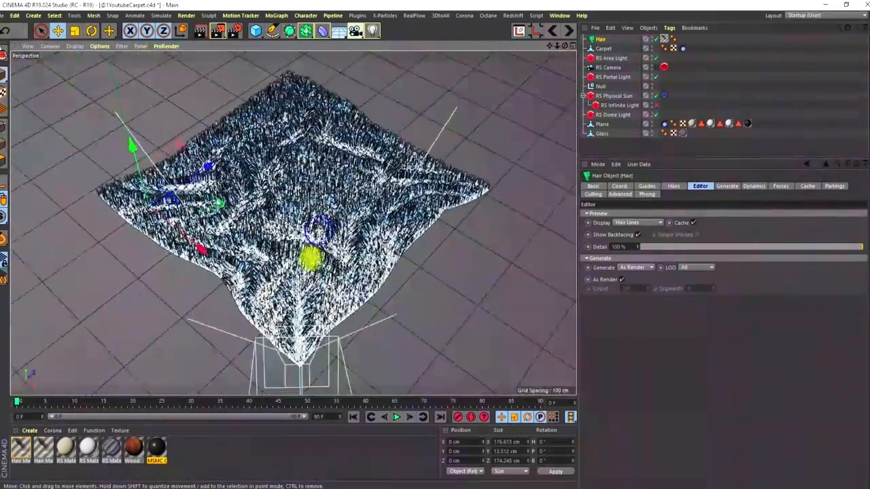
Step: Revise the hair Count and set the editor preview Detail to 50%
click(673, 185)
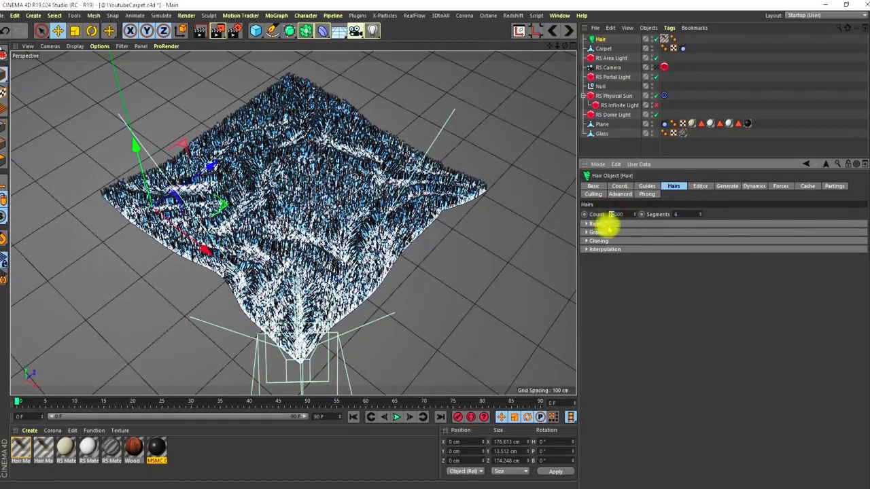
alt+drag(369, 229, 407, 238)
click(698, 187)
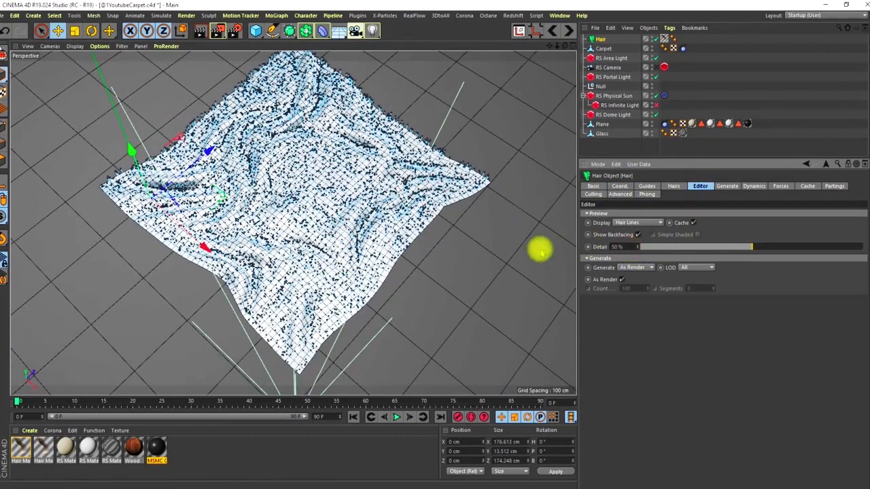
Step: Play the animation briefly to check how the hair moves, and return the timeline to frame 0
alt+drag(353, 271, 304, 221)
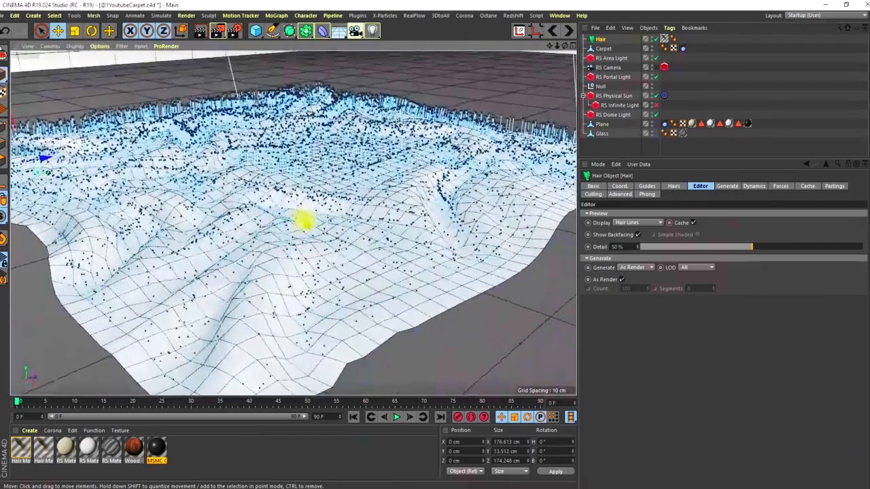
click(397, 417)
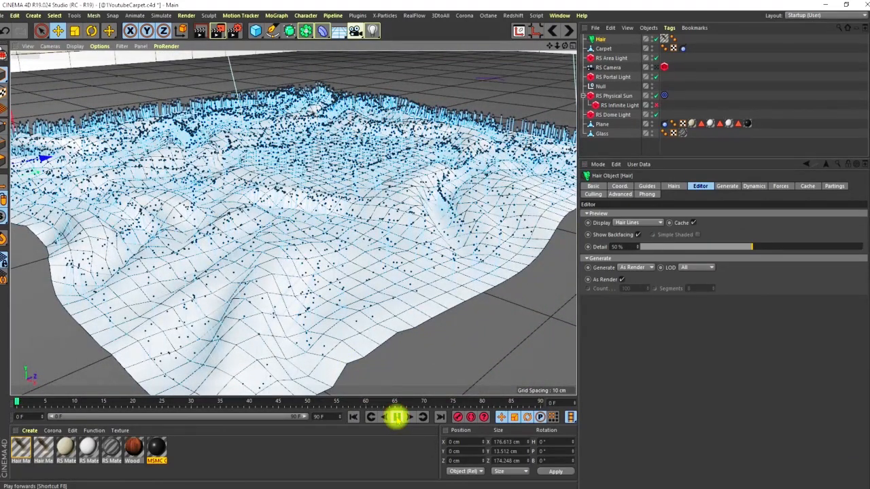
click(396, 417)
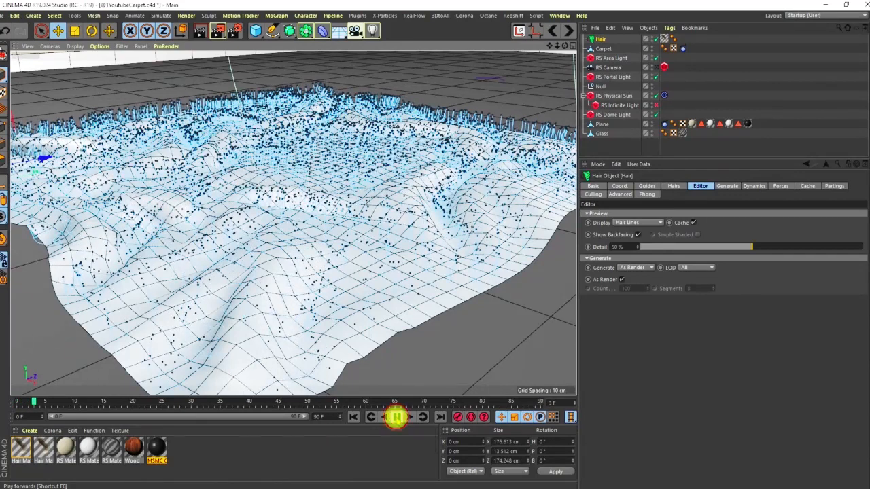
click(353, 417)
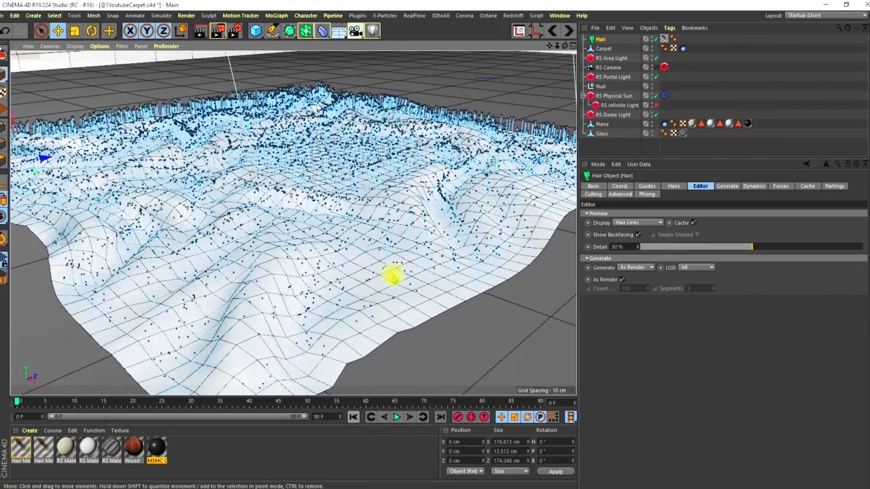
Step: Disable dynamics on the Hair object, play the animation to check the hair, and return the timeline to frame 0
click(753, 187)
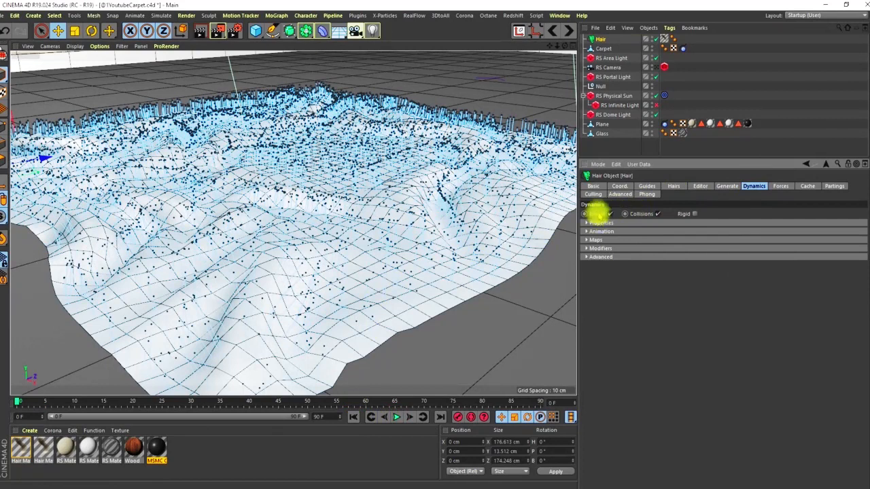
click(610, 214)
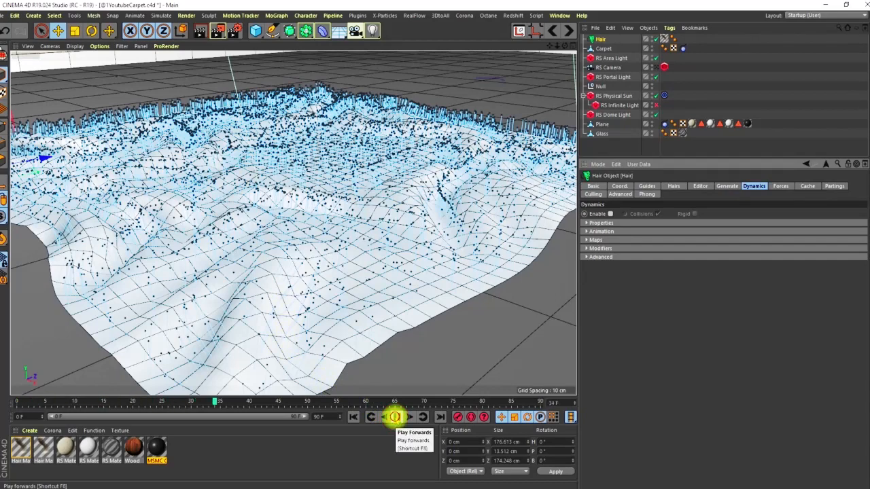
click(395, 417)
click(353, 417)
Step: Detach the Hair Tools as a floating palette and place it beside the carpet in the viewport
scroll(363, 216, down, 3)
alt+drag(367, 227, 329, 256)
scroll(332, 242, down, 2)
alt+middle_drag(327, 183, 311, 290)
scroll(318, 235, down, 2)
alt+drag(308, 234, 289, 230)
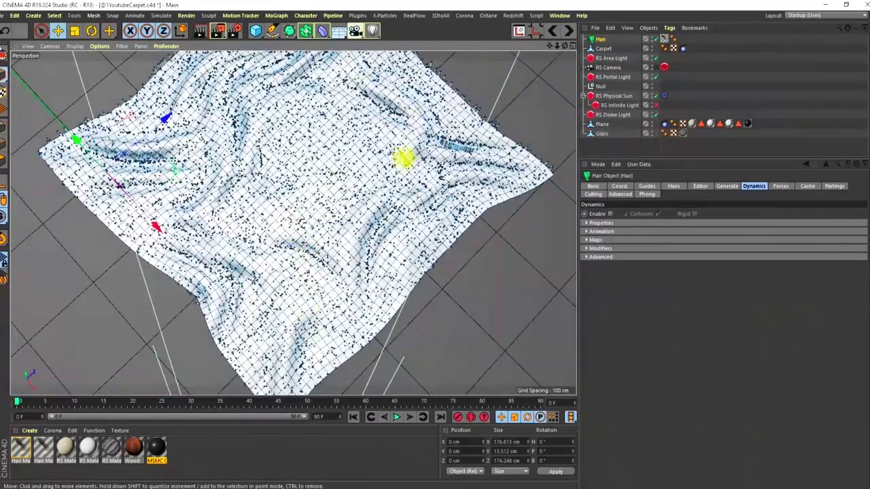
alt+drag(339, 184, 224, 85)
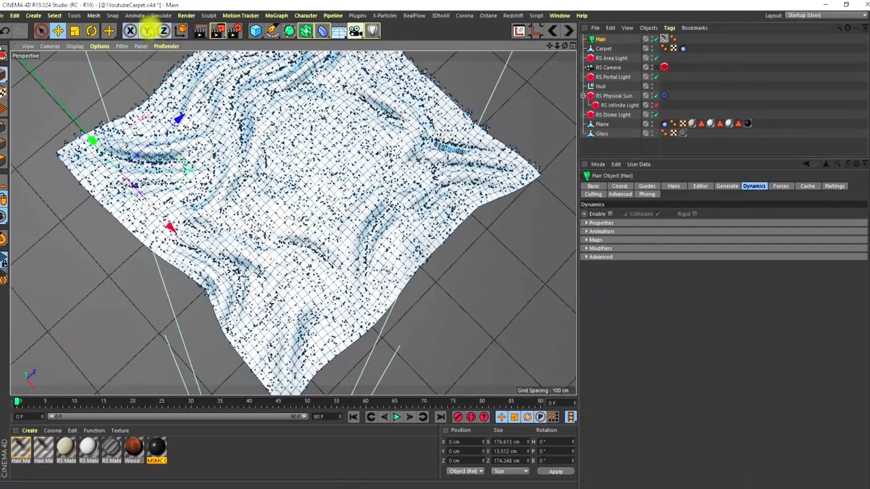
click(157, 14)
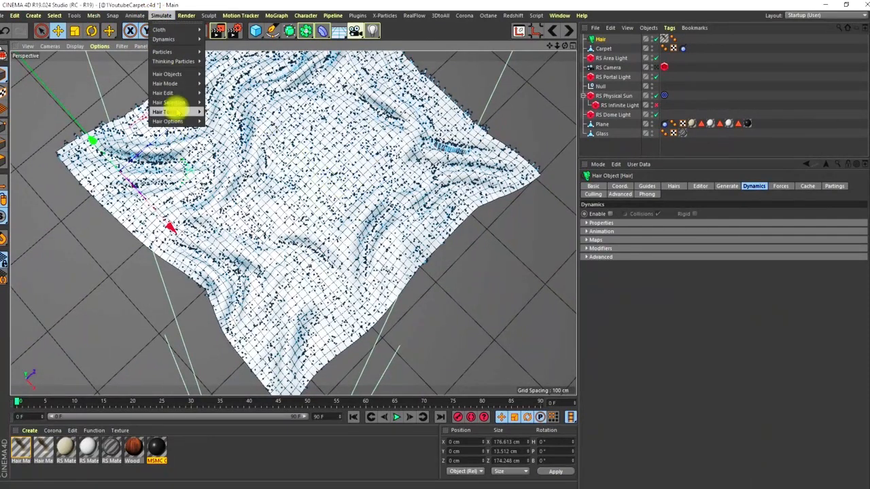
mouse_move(173, 102)
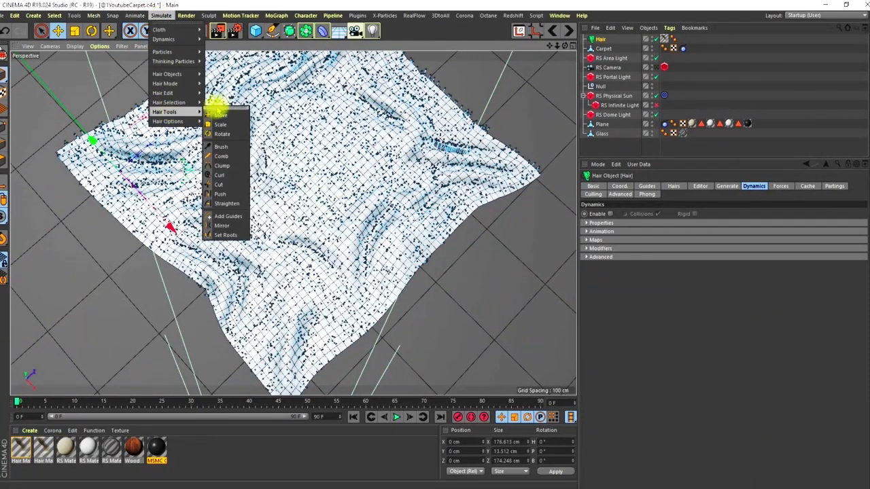
click(222, 108)
drag(218, 104, 50, 188)
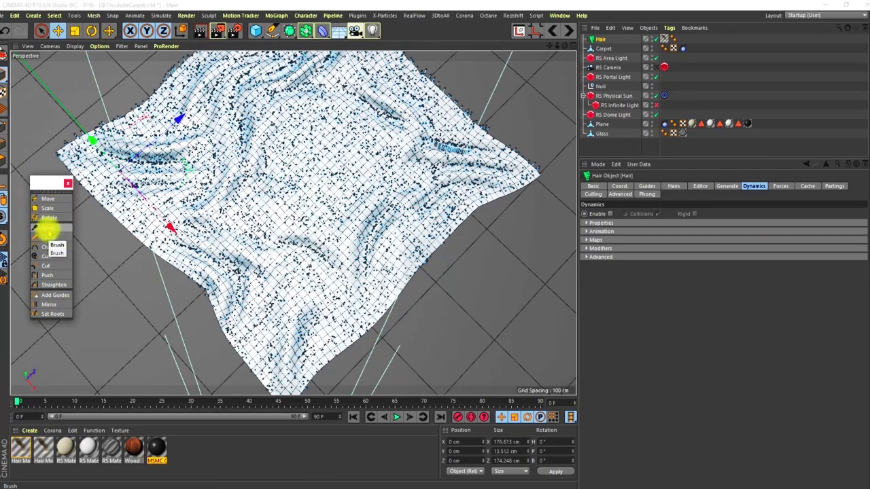
Step: Inspect the Plane's Hair Collider tag settings and the hair tags available for it, then select the Carpet object
alt+drag(304, 200, 300, 280)
scroll(301, 209, down, 1)
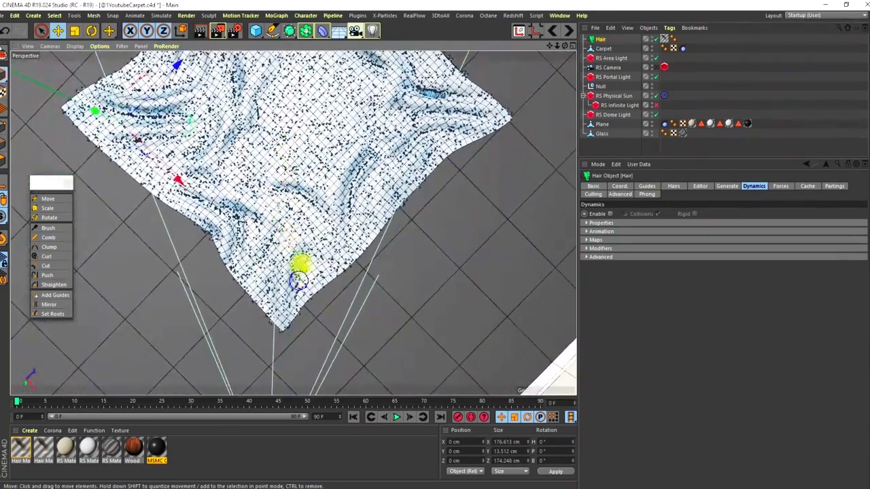
alt+right_drag(299, 280, 297, 251)
alt+drag(295, 272, 291, 270)
alt+right_drag(291, 270, 283, 297)
alt+drag(284, 296, 283, 292)
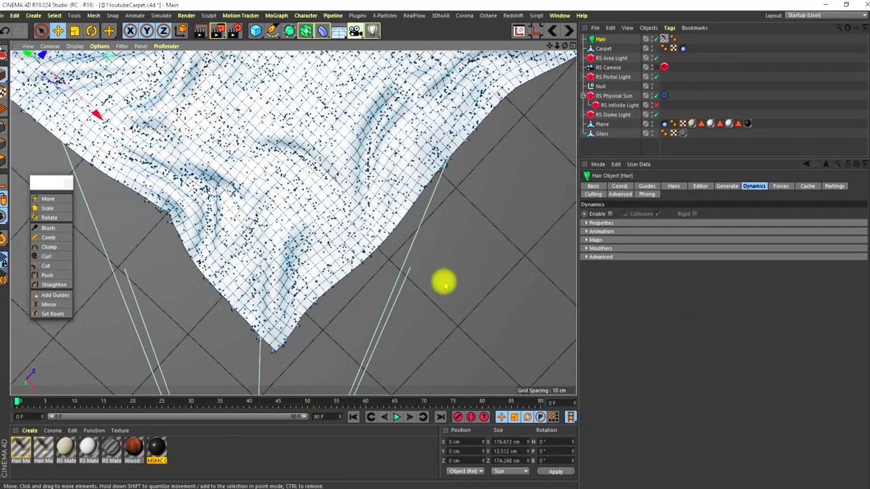
click(603, 124)
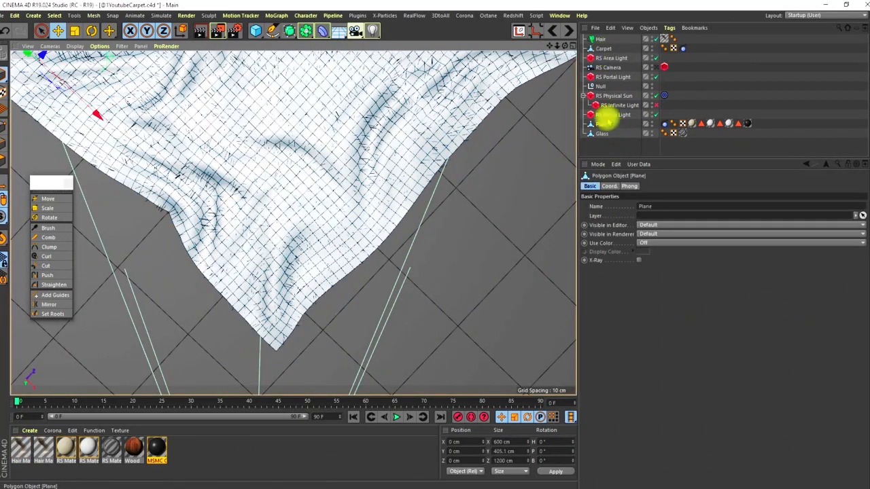
click(665, 124)
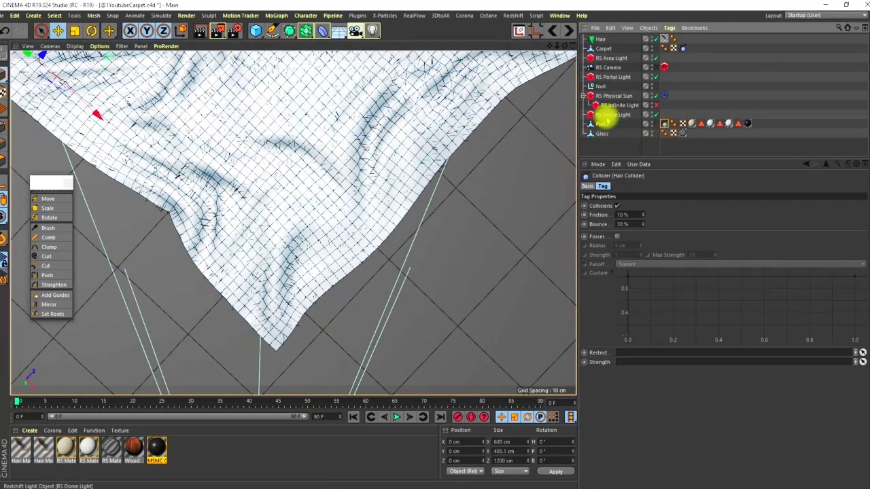
right_click(604, 127)
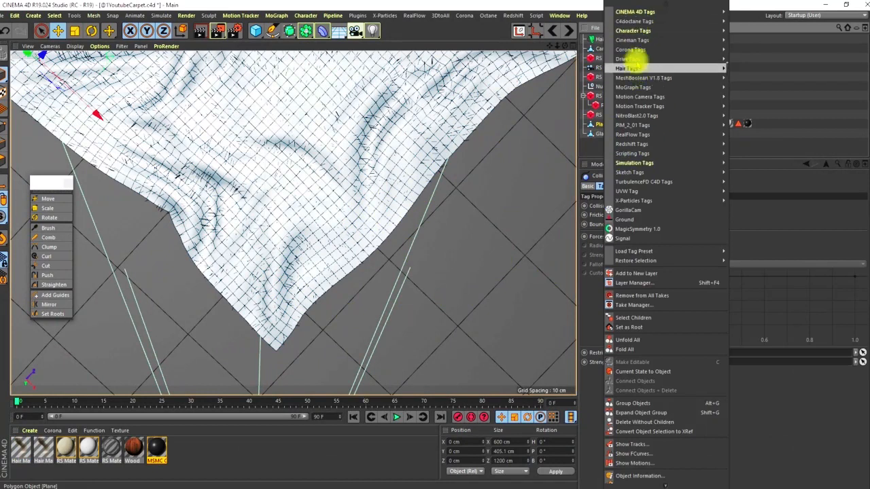
mouse_move(626, 68)
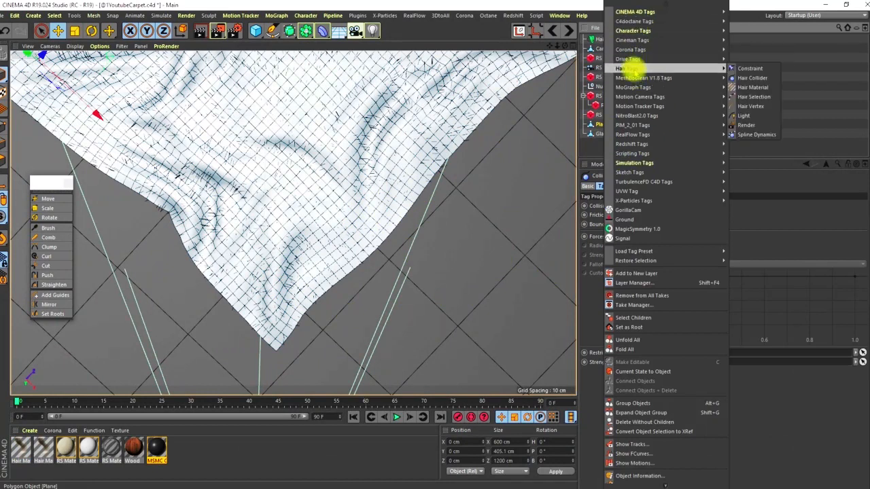
click(807, 109)
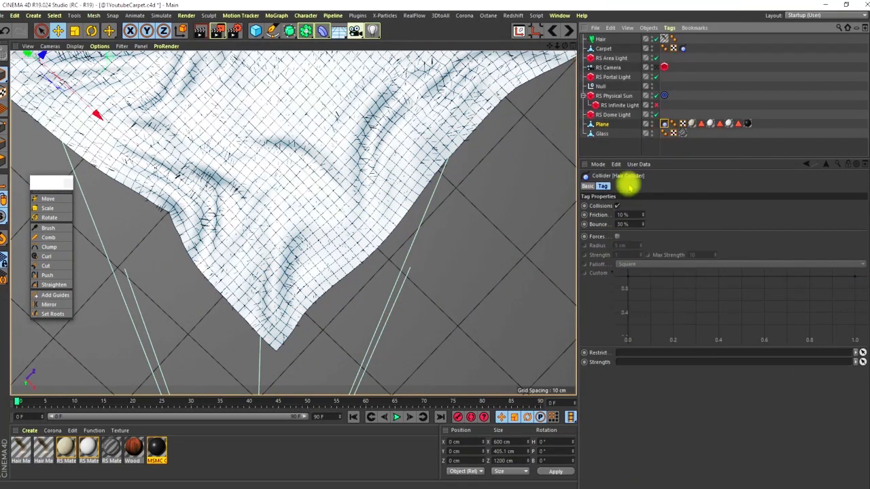
click(605, 49)
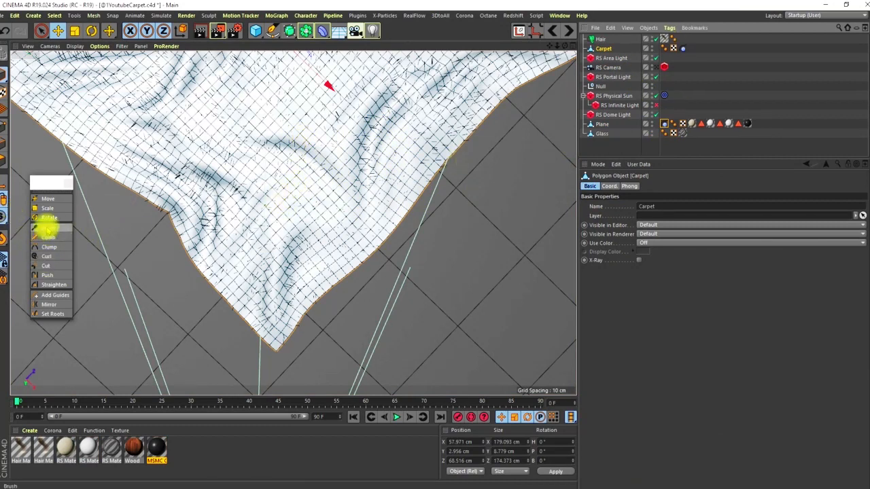
Step: Select the Hair object and use the hair Brush with radius 100 to brush guides around the carpet's near corner outward
click(602, 39)
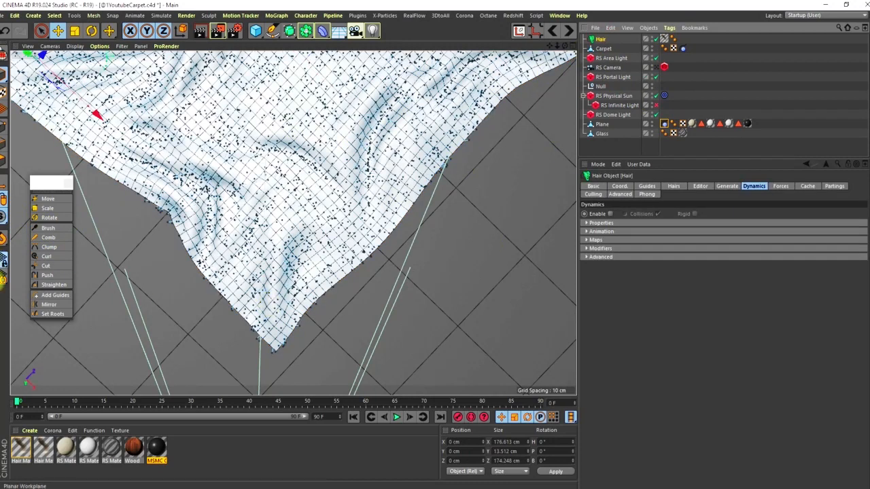
click(44, 229)
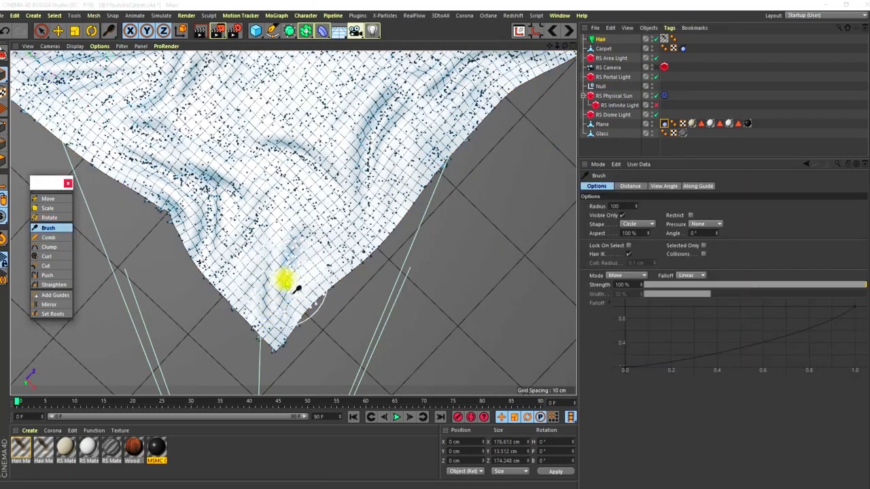
drag(299, 291, 298, 250)
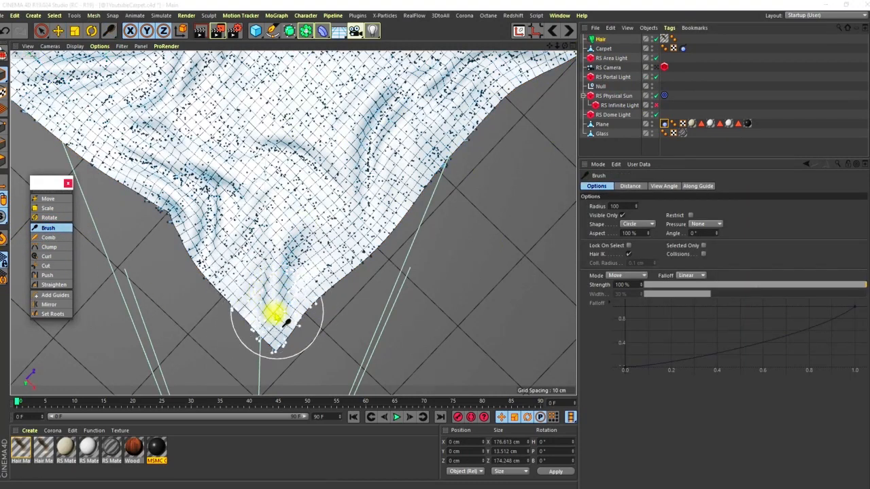
mouse_move(283, 283)
mouse_down()
mouse_move(340, 143)
mouse_move(297, 318)
mouse_move(360, 197)
mouse_move(309, 323)
mouse_move(361, 220)
mouse_move(331, 315)
mouse_move(310, 327)
mouse_move(372, 174)
mouse_move(323, 304)
mouse_move(331, 291)
mouse_move(305, 313)
mouse_move(309, 276)
mouse_move(323, 252)
mouse_move(363, 233)
mouse_move(244, 344)
mouse_move(252, 245)
mouse_move(224, 305)
mouse_move(208, 270)
mouse_move(144, 233)
mouse_move(149, 213)
mouse_move(88, 204)
mouse_move(228, 205)
mouse_move(158, 151)
mouse_move(261, 210)
mouse_move(253, 227)
mouse_move(262, 334)
mouse_move(356, 179)
mouse_move(352, 114)
mouse_move(389, 67)
mouse_move(327, 148)
mouse_up()
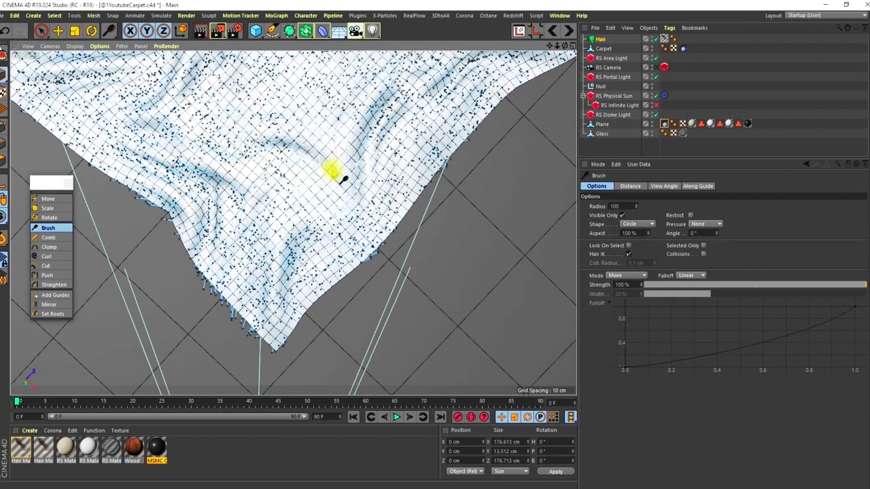
Step: Brush the hair guides across the carpet's middle and its right-hand corner with the radius 100 brush
alt+middle_drag(344, 246, 341, 309)
mouse_move(316, 289)
mouse_down()
mouse_move(340, 318)
mouse_move(356, 314)
mouse_move(431, 241)
mouse_move(420, 287)
mouse_move(380, 213)
mouse_move(408, 174)
mouse_move(507, 137)
mouse_move(593, 153)
mouse_up()
alt+middle_drag(381, 192, 309, 275)
mouse_move(420, 180)
mouse_down()
mouse_move(476, 175)
mouse_move(414, 113)
mouse_move(383, 180)
mouse_up()
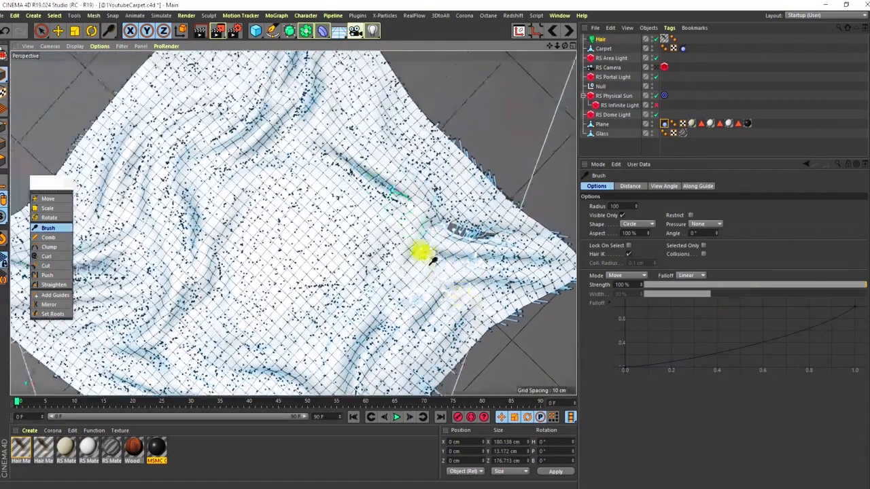
mouse_move(430, 260)
mouse_down()
mouse_move(412, 261)
mouse_move(435, 218)
mouse_up()
Step: Brush the hair guides outward at the carpet's far corner and along the adjoining left-hand edge and folds
mouse_move(441, 174)
alt+mouse_down()
mouse_move(424, 197)
mouse_move(429, 235)
alt+mouse_up()
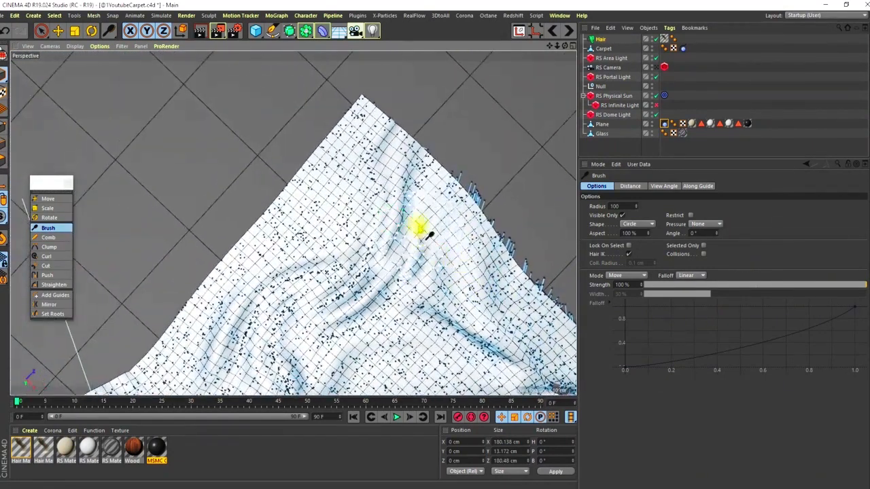
mouse_move(349, 217)
mouse_down()
mouse_move(357, 257)
mouse_move(262, 210)
mouse_move(411, 264)
mouse_up()
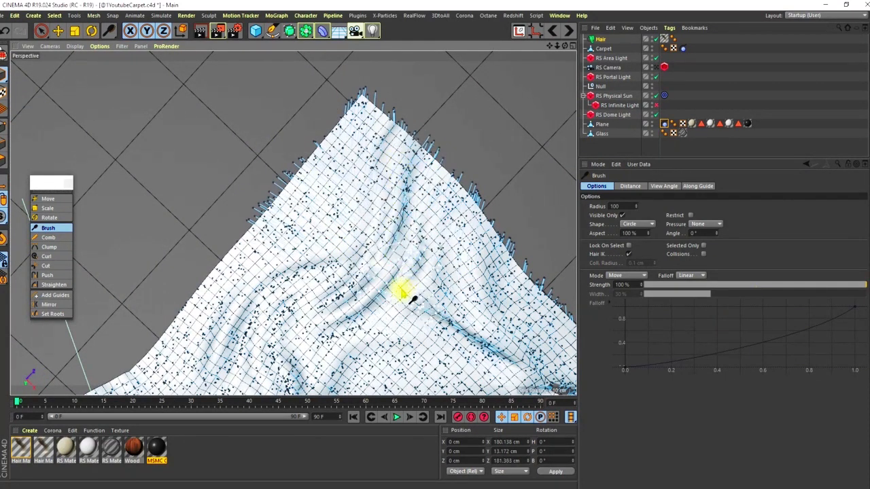
alt+middle_drag(389, 294, 465, 219)
mouse_move(399, 170)
mouse_down()
mouse_move(288, 249)
mouse_move(340, 266)
mouse_move(376, 213)
mouse_up()
mouse_move(321, 292)
mouse_down()
mouse_move(225, 278)
mouse_move(462, 274)
mouse_up()
drag(393, 279, 344, 357)
Step: Brush the hair guides over the carpet's central area and along the edge below its left-hand corner
alt+middle_drag(369, 288, 339, 237)
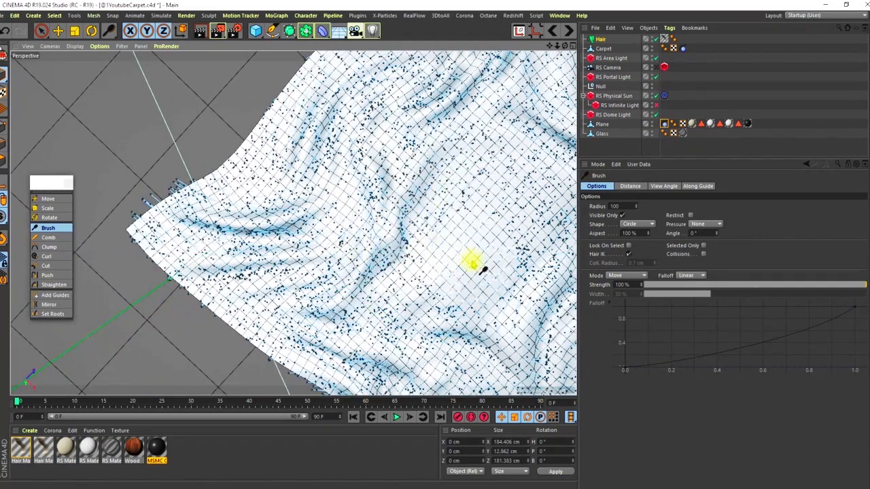
alt+drag(484, 271, 410, 172)
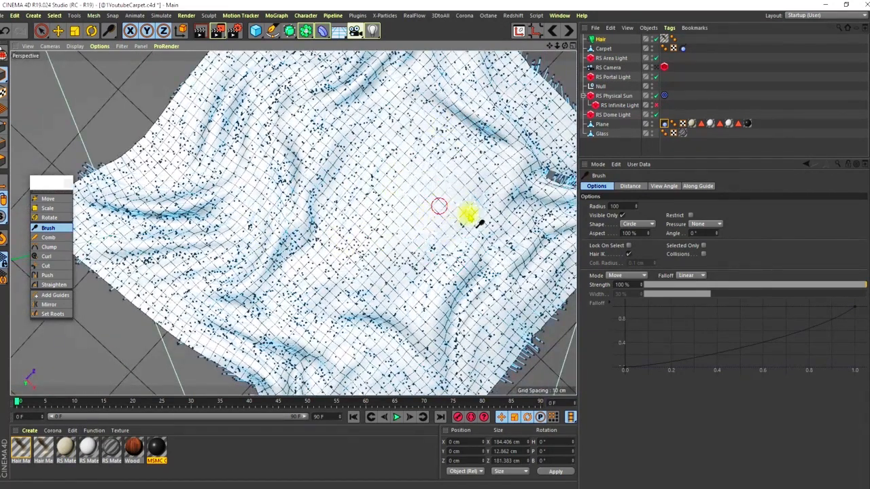
drag(412, 232, 443, 207)
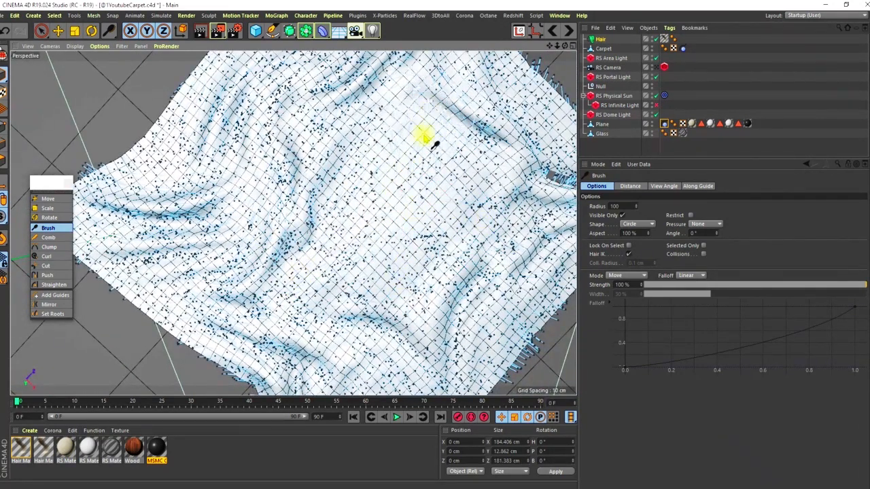
scroll(485, 196, down, 3)
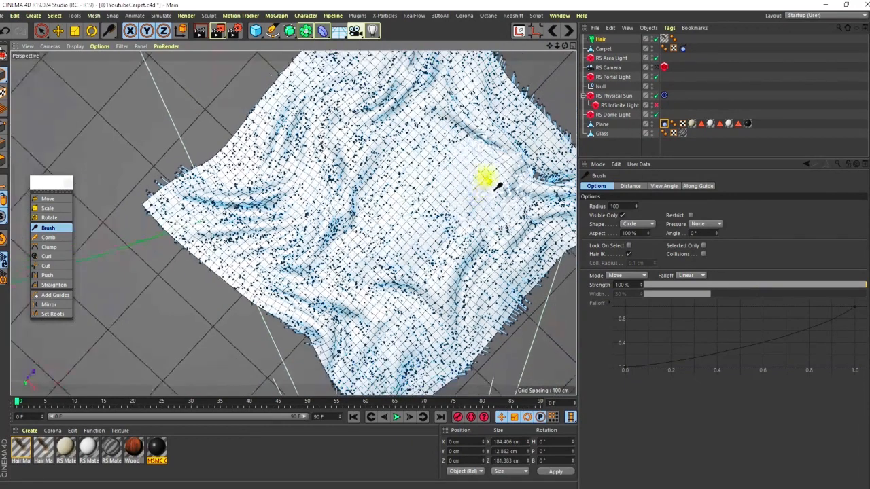
mouse_move(202, 231)
mouse_down()
mouse_move(265, 186)
mouse_move(219, 120)
mouse_move(287, 86)
mouse_move(272, 285)
mouse_up()
Step: Brush the hair guides outward from the far part of the carpet along its far right-hand edge
alt+middle_drag(261, 276, 254, 316)
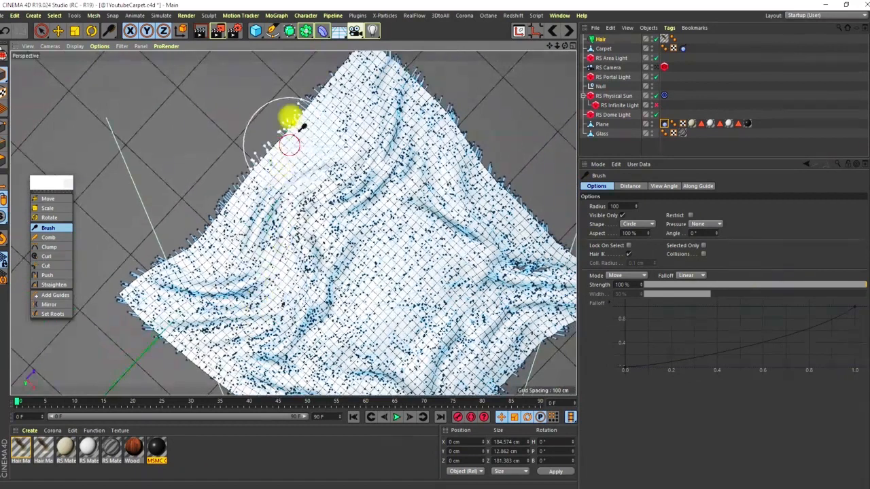
alt+middle_drag(331, 170, 306, 212)
mouse_move(377, 127)
mouse_down()
mouse_move(387, 103)
mouse_move(480, 267)
mouse_up()
alt+middle_drag(478, 270, 402, 225)
mouse_move(414, 233)
mouse_down()
mouse_move(450, 202)
mouse_move(496, 255)
mouse_move(492, 324)
mouse_up()
Step: Brush the hair guides outward from the carpet's right-hand corner along the edge toward the near corner
alt+middle_drag(492, 324, 432, 261)
mouse_move(427, 257)
mouse_down()
mouse_move(453, 258)
mouse_move(414, 295)
mouse_up()
mouse_move(414, 295)
alt+middle_down()
mouse_move(370, 268)
mouse_move(394, 287)
alt+middle_up()
drag(389, 280, 314, 324)
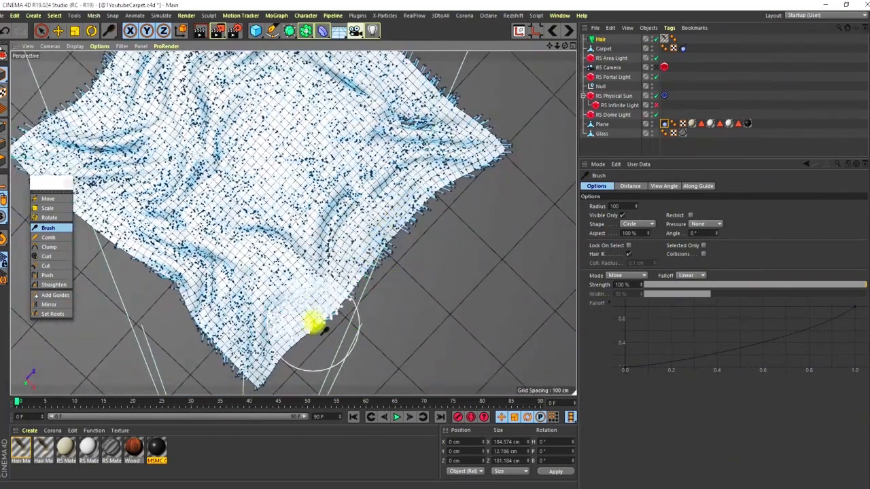
alt+middle_drag(298, 347, 331, 291)
mouse_move(330, 291)
mouse_down()
mouse_move(340, 327)
mouse_move(289, 327)
mouse_move(197, 252)
mouse_move(116, 227)
mouse_move(72, 198)
mouse_move(272, 237)
mouse_move(344, 201)
mouse_move(365, 264)
mouse_up()
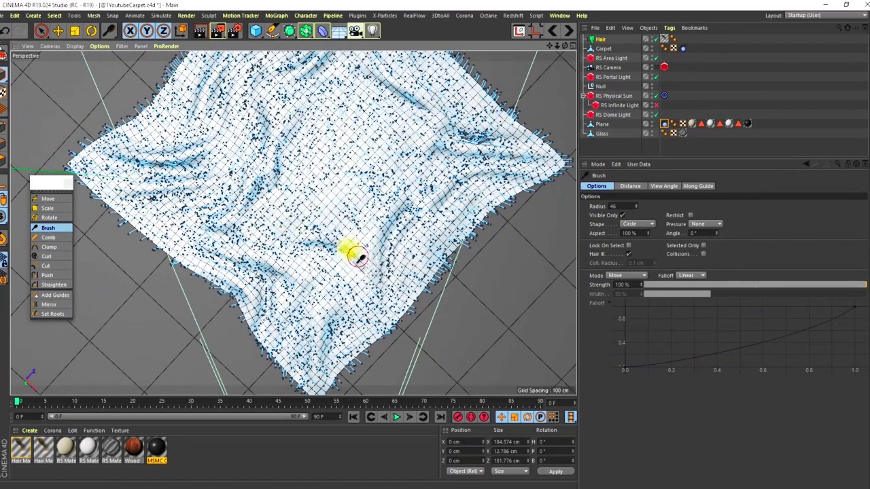
Step: Brush the hair guides at the carpet's pointed corner from a low viewing angle with a brush radius of 46
alt+drag(422, 214, 271, 146)
scroll(372, 262, up, 4)
mouse_move(393, 302)
alt+mouse_down()
mouse_move(384, 268)
mouse_move(458, 297)
mouse_move(431, 270)
mouse_move(429, 252)
mouse_move(485, 280)
alt+mouse_up()
drag(421, 252, 464, 274)
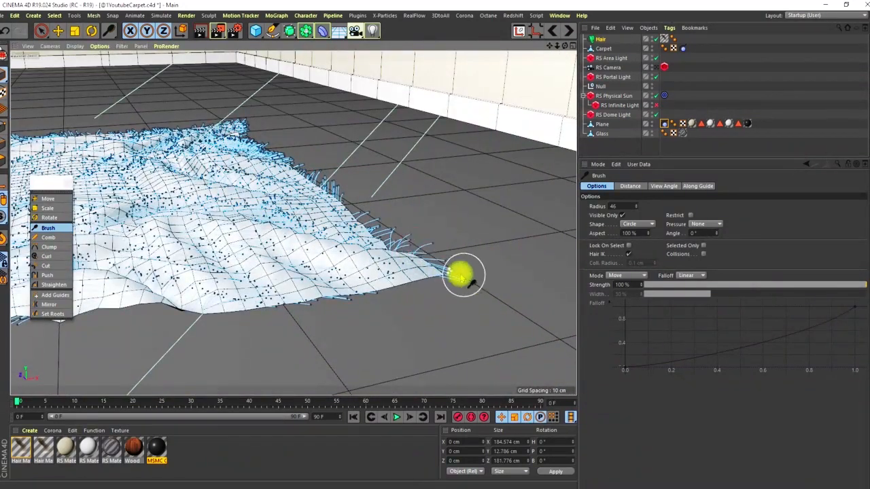
Step: Enlarge the hair Brush radius to 111 and brush the guides outward along the carpet's wavy edge beside the pointed corner
alt+right_drag(313, 175, 348, 176)
alt+drag(354, 212, 266, 121)
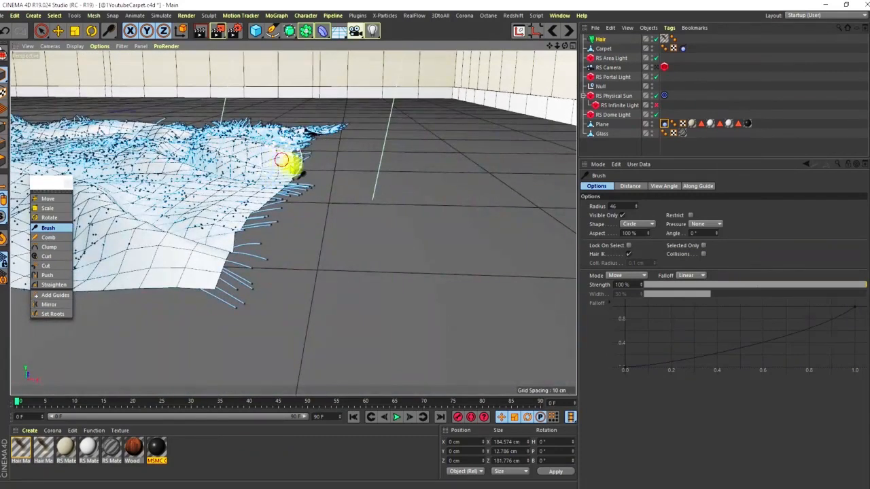
alt+drag(310, 178, 307, 129)
mouse_move(289, 178)
alt+mouse_down()
mouse_move(136, 181)
mouse_move(277, 198)
alt+mouse_up()
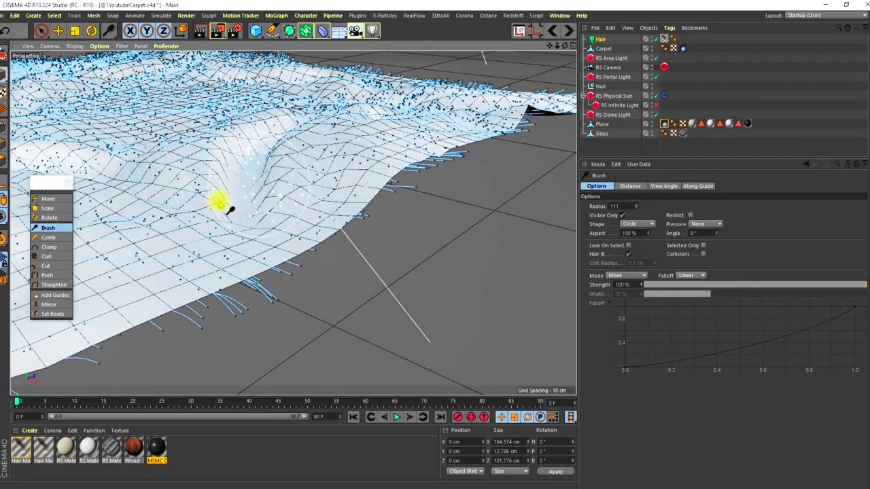
mouse_move(213, 224)
alt+mouse_down()
mouse_move(127, 205)
mouse_move(179, 231)
mouse_move(164, 186)
alt+mouse_up()
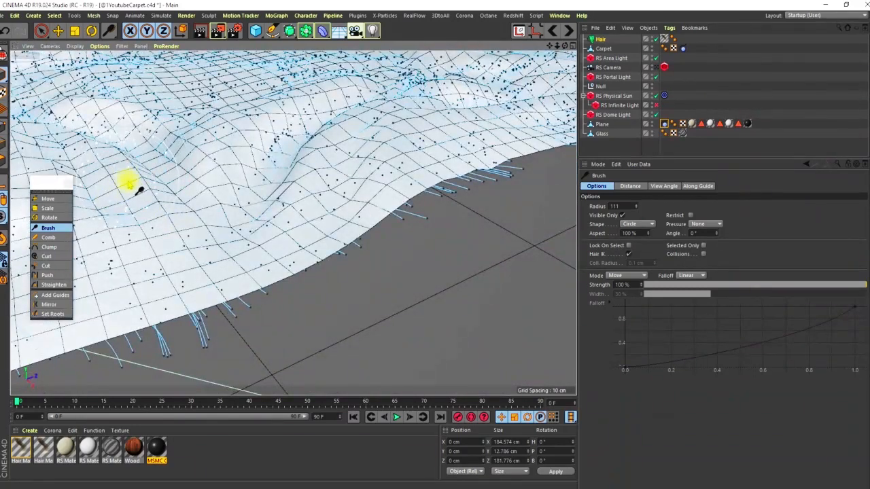
mouse_move(298, 154)
alt+mouse_down()
mouse_move(268, 173)
mouse_move(197, 172)
mouse_move(334, 191)
mouse_move(316, 173)
mouse_move(252, 219)
alt+mouse_up()
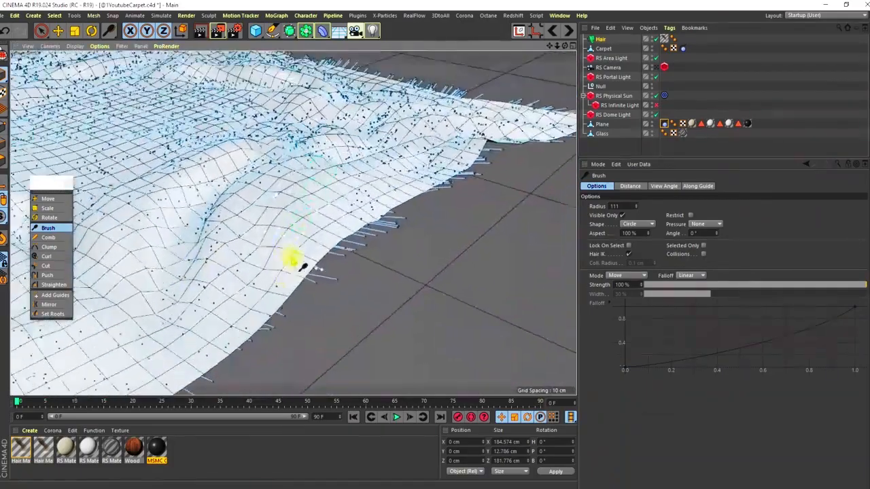
Step: Brush the guides outward along the rest of the carpet's border and over its front folds with the 111 radius
mouse_move(320, 185)
alt+mouse_down()
mouse_move(335, 223)
mouse_move(156, 181)
mouse_move(388, 197)
mouse_move(264, 206)
mouse_move(450, 234)
mouse_move(451, 142)
alt+mouse_up()
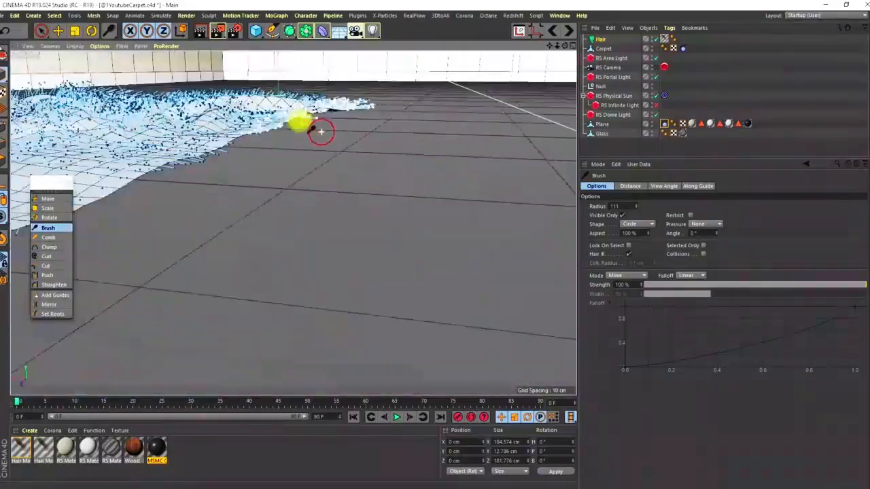
alt+drag(321, 131, 327, 153)
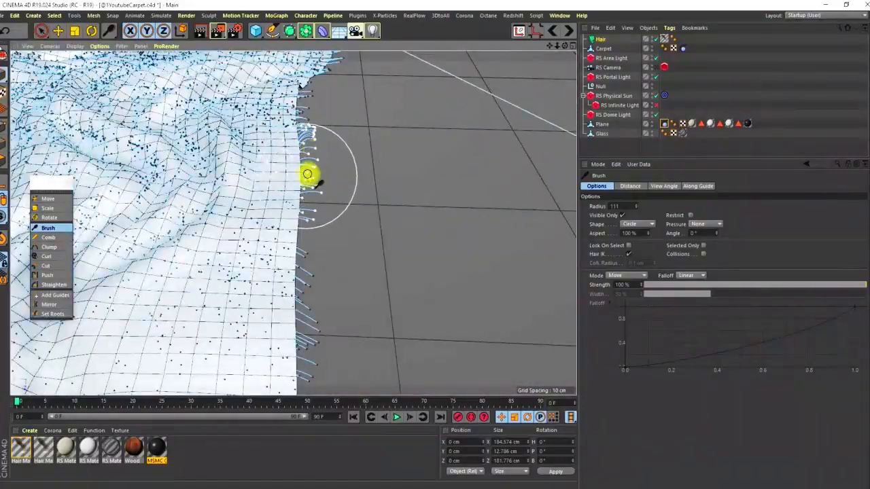
mouse_move(297, 195)
alt+mouse_down()
mouse_move(317, 289)
mouse_move(372, 227)
mouse_move(351, 317)
mouse_move(369, 263)
mouse_move(328, 251)
mouse_move(329, 299)
alt+mouse_up()
alt+right_drag(247, 311, 262, 284)
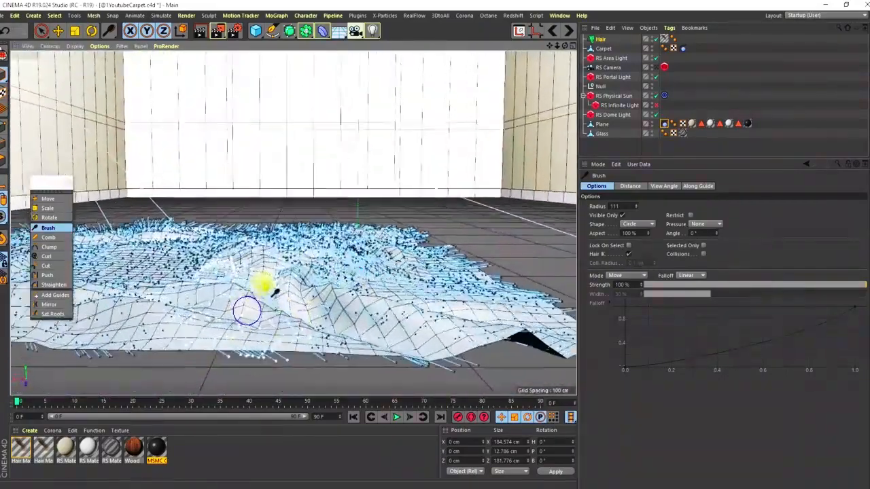
mouse_move(265, 286)
alt+mouse_down()
mouse_move(297, 301)
mouse_move(305, 334)
mouse_move(209, 299)
alt+mouse_up()
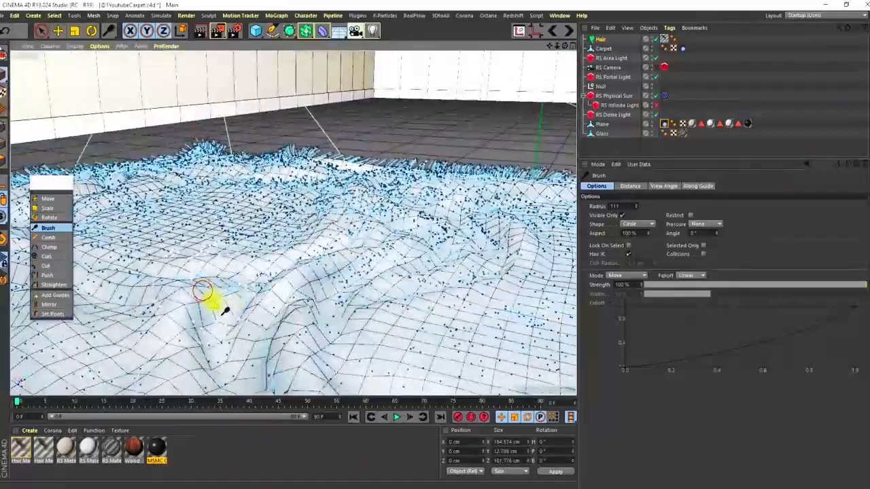
Step: Reduce the Brush radius to 45 and brush the guides along the carpet's edge below its right-hand corner
mouse_move(213, 313)
alt+right_down()
mouse_move(128, 323)
mouse_move(191, 306)
mouse_move(282, 262)
mouse_move(290, 239)
alt+right_up()
alt+drag(290, 240, 300, 261)
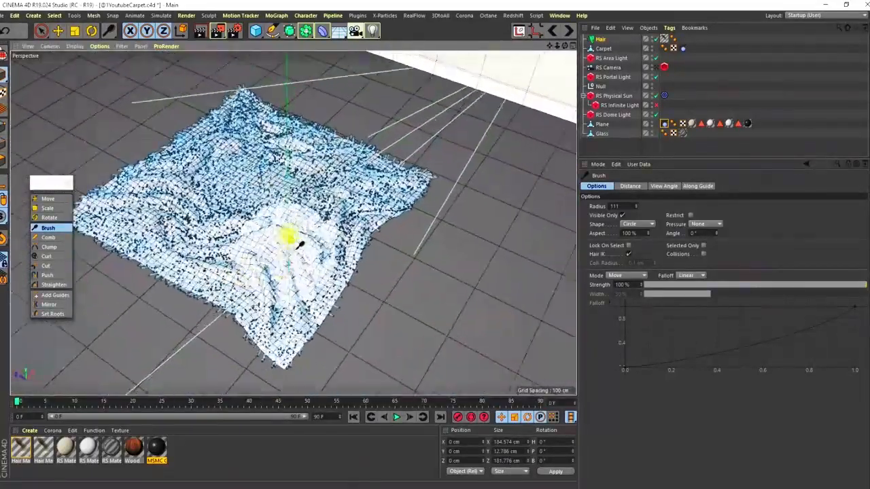
alt+right_drag(299, 260, 312, 256)
drag(476, 178, 370, 232)
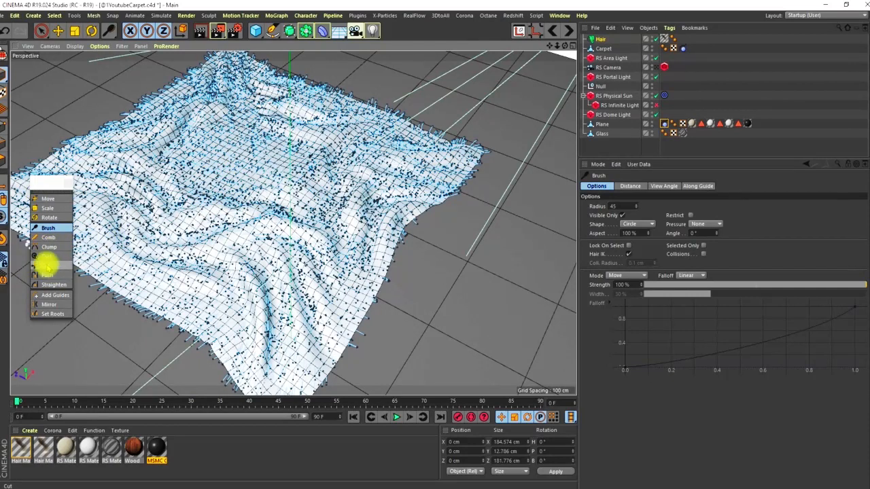
Step: Try to trim the hair guides that stick out beside the carpet's near corner with the Cut tool
click(47, 265)
alt+middle_drag(238, 262, 305, 215)
alt+right_drag(369, 232, 378, 166)
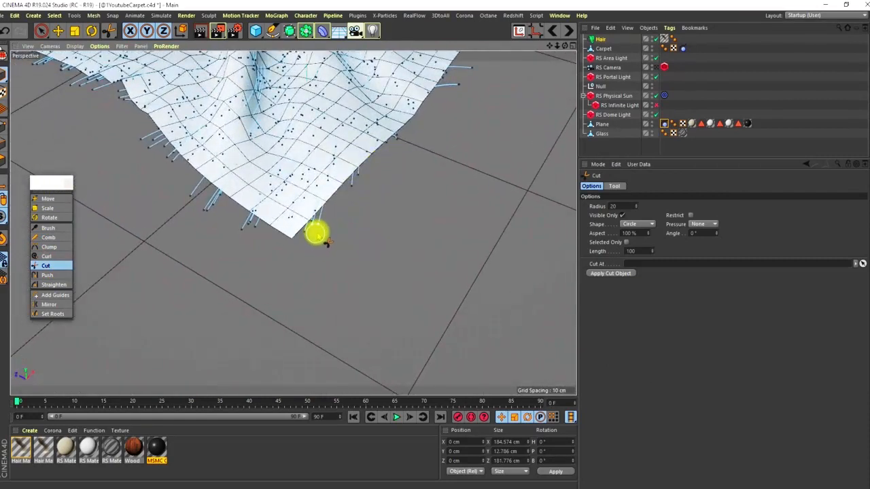
alt+right_drag(332, 238, 320, 267)
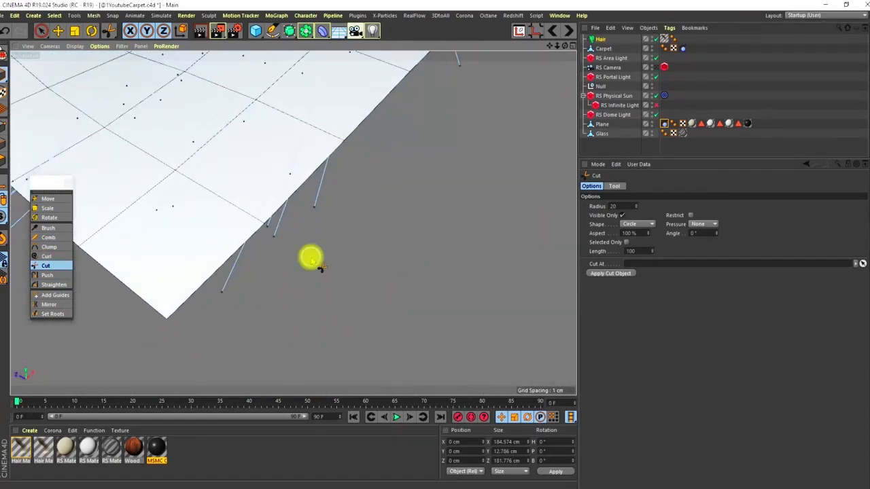
drag(226, 333, 252, 280)
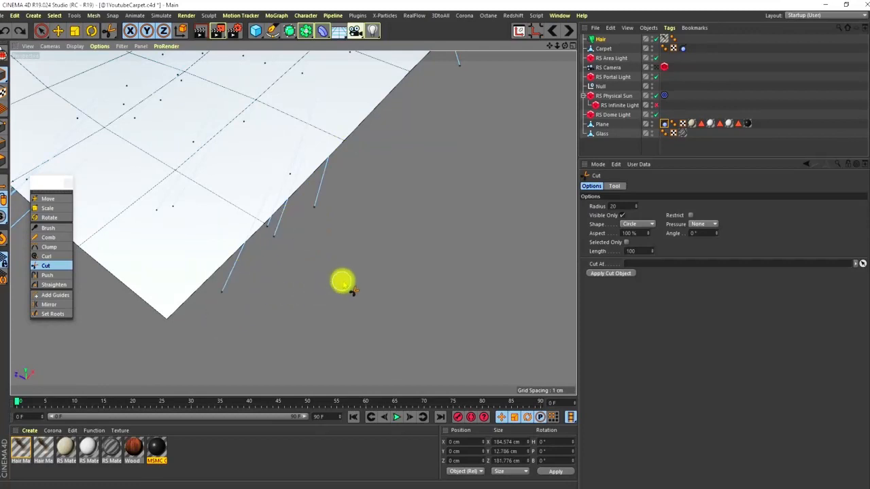
Step: Examine the brushed hair guides over the whole carpet from several sides and distances
alt+right_drag(342, 208, 337, 190)
alt+middle_drag(337, 190, 338, 293)
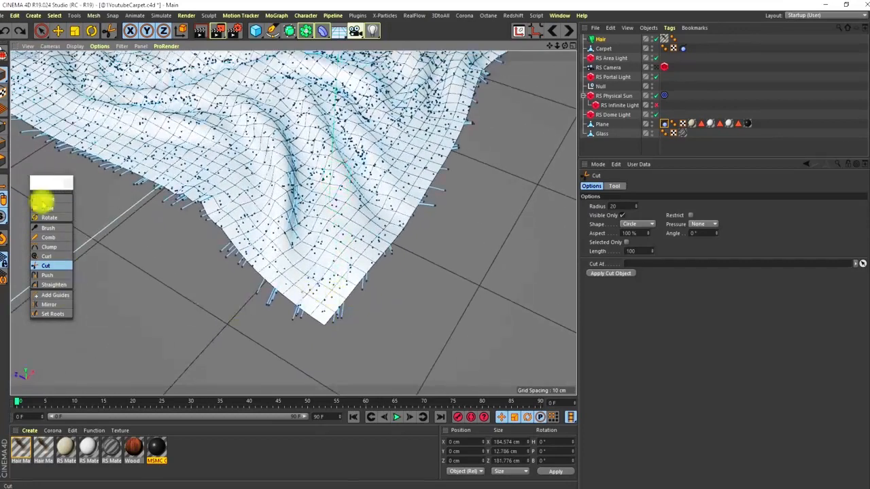
alt+right_drag(367, 169, 342, 145)
alt+middle_drag(342, 145, 311, 197)
alt+drag(311, 196, 335, 188)
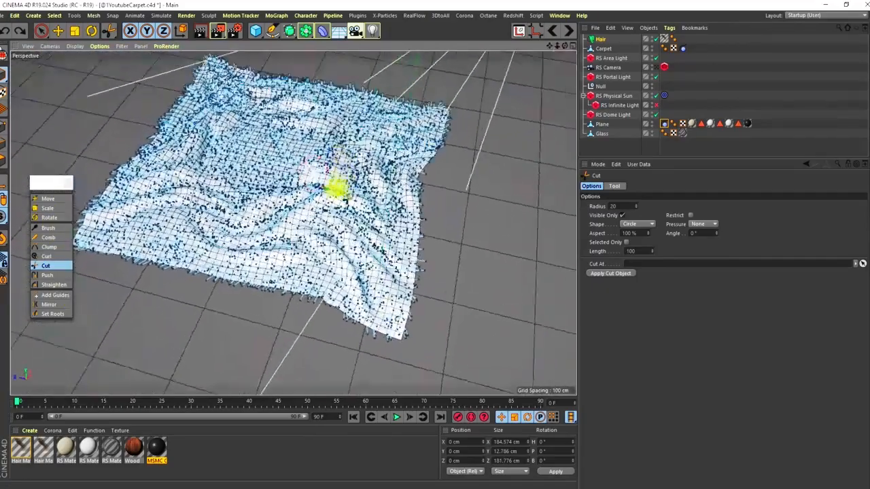
alt+right_drag(336, 188, 373, 185)
alt+middle_drag(343, 208, 342, 220)
alt+drag(309, 209, 331, 202)
alt+right_drag(331, 202, 309, 225)
alt+middle_drag(334, 188, 325, 212)
alt+drag(325, 212, 305, 220)
alt+right_drag(306, 219, 322, 235)
alt+drag(322, 235, 306, 216)
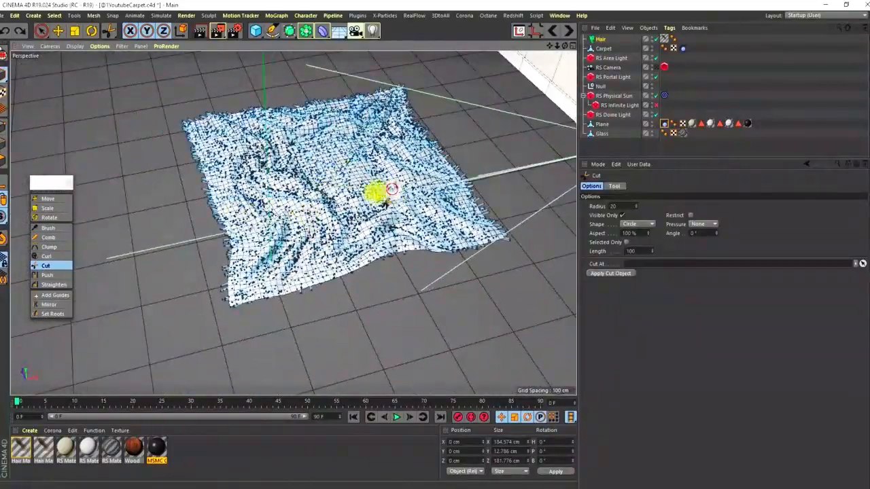
alt+drag(376, 193, 351, 208)
alt+middle_drag(352, 208, 321, 218)
alt+drag(322, 217, 305, 237)
alt+right_drag(306, 237, 270, 235)
alt+drag(270, 235, 306, 231)
alt+right_drag(303, 241, 287, 237)
alt+drag(288, 238, 268, 191)
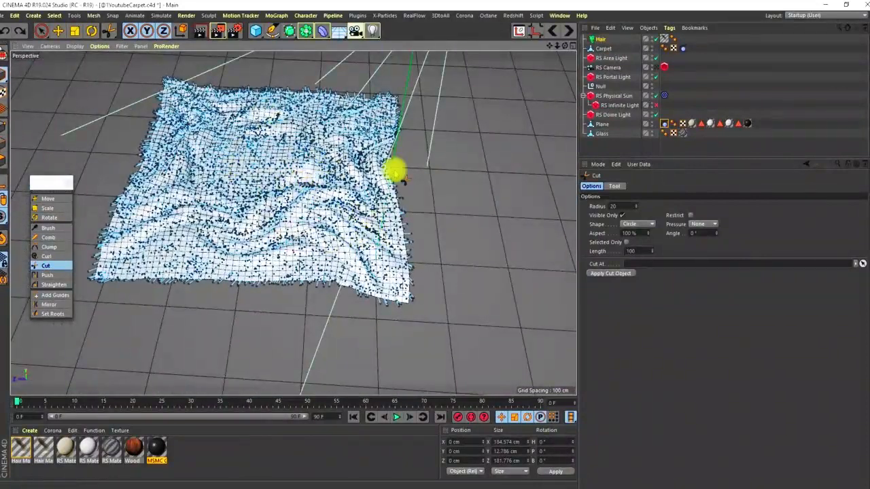
Step: Set the hair count of the Hair object to 15000
click(602, 38)
click(672, 185)
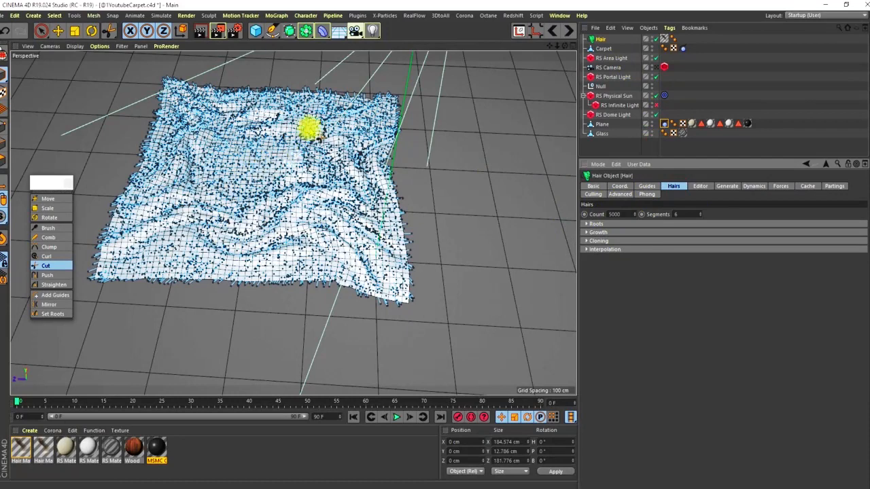
alt+drag(326, 159, 302, 184)
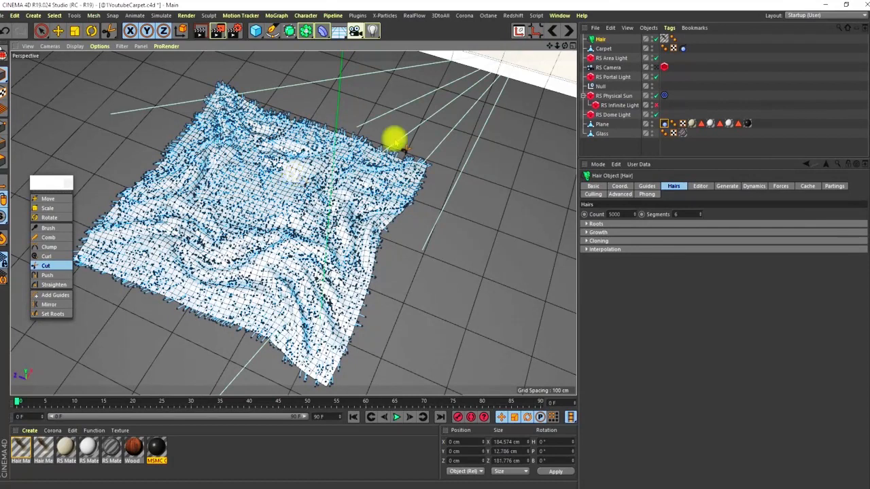
click(614, 213)
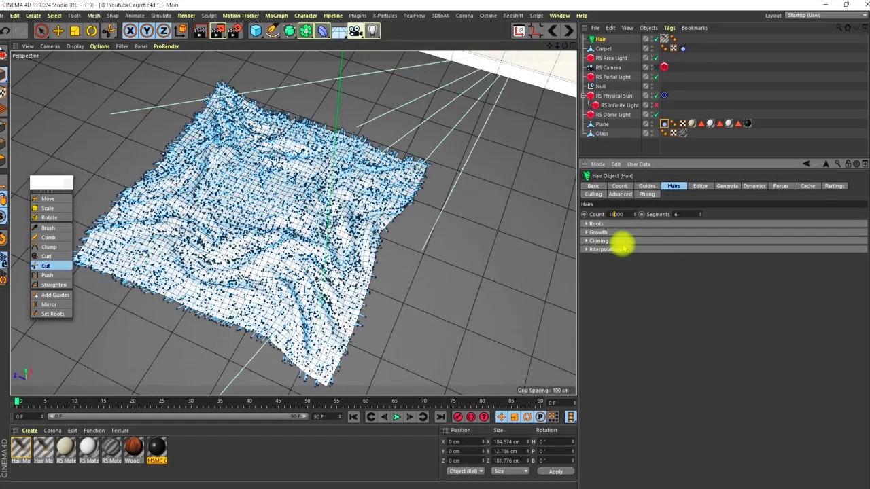
Step: Set the Hair object's hair count to 20000 and its segments to 10
scroll(315, 210, up, 5)
alt+drag(346, 164, 373, 229)
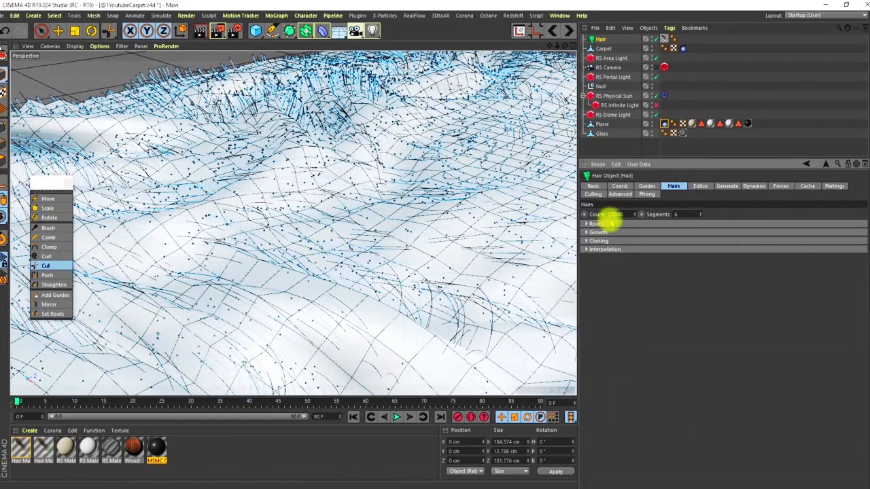
scroll(370, 192, down, 3)
alt+drag(371, 192, 425, 224)
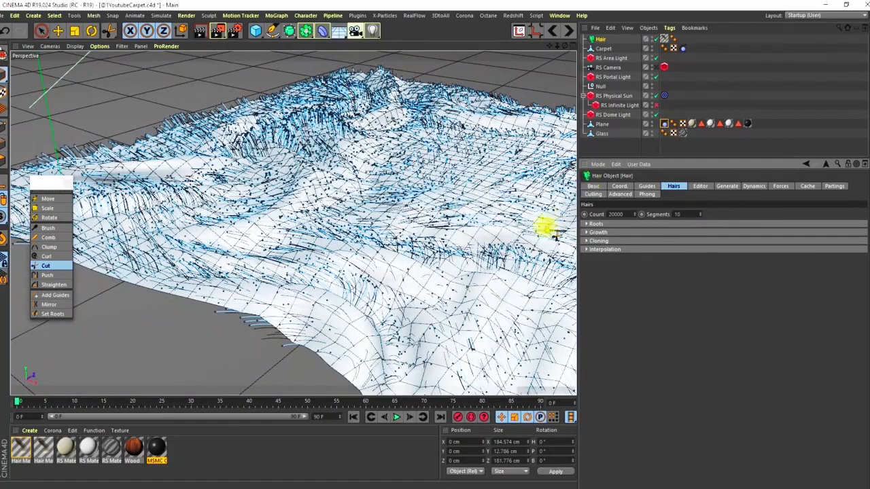
Step: Check the denser hair up close and reduce the hair count to 10000
scroll(442, 249, up, 3)
scroll(401, 269, up, 3)
alt+drag(377, 272, 356, 294)
scroll(359, 252, down, 3)
alt+drag(359, 252, 412, 269)
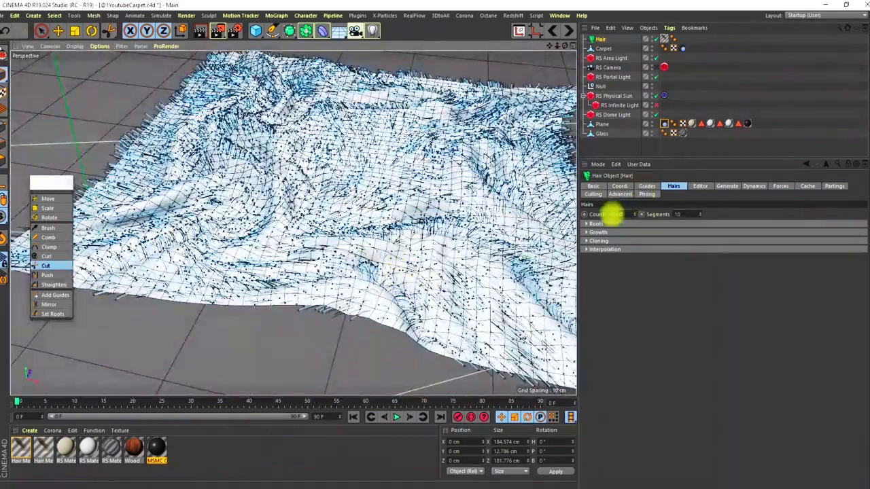
double_click(614, 214)
key(ctrl+z)
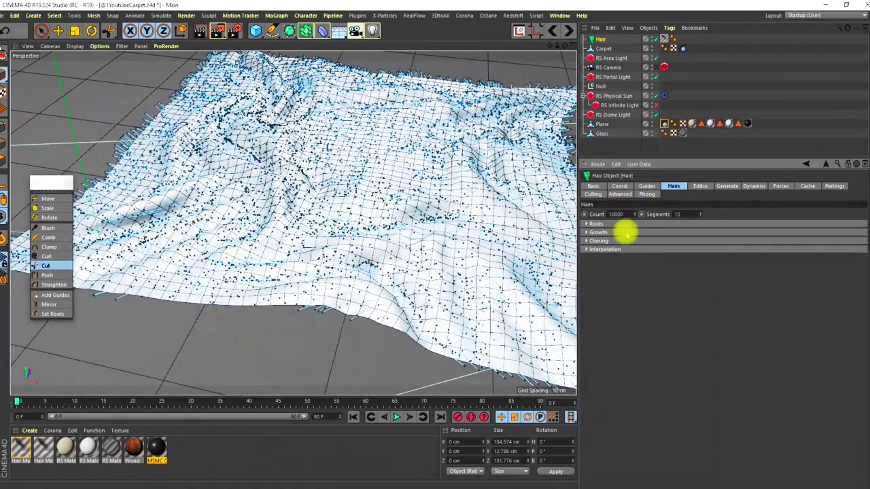
Step: Look through the RS Camera and raise the hair count to 30000
alt+drag(404, 240, 442, 256)
scroll(368, 264, down, 4)
alt+drag(367, 264, 297, 251)
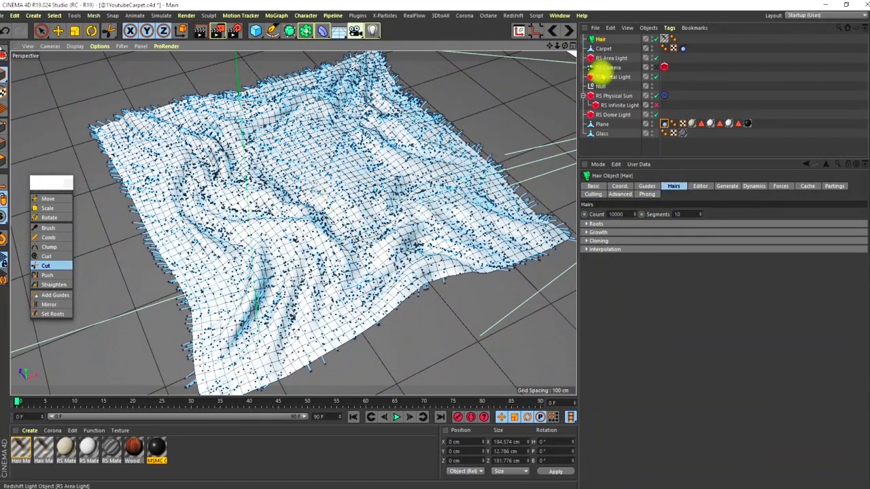
click(663, 67)
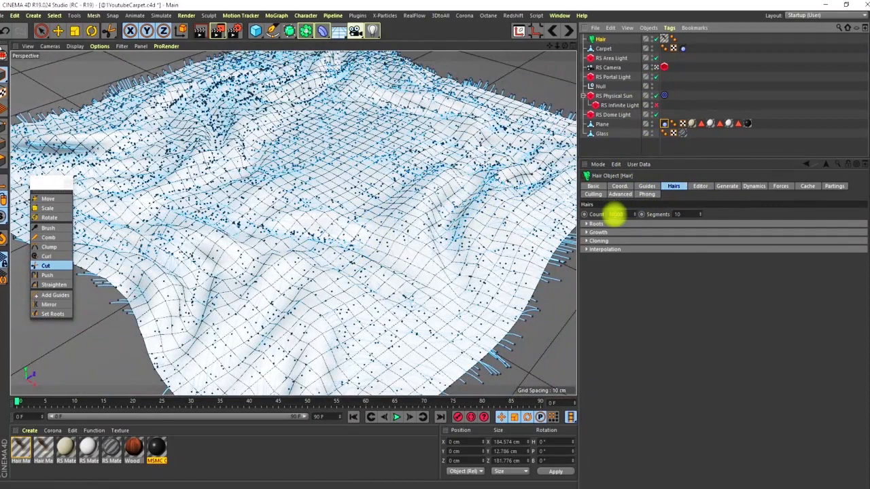
click(611, 214)
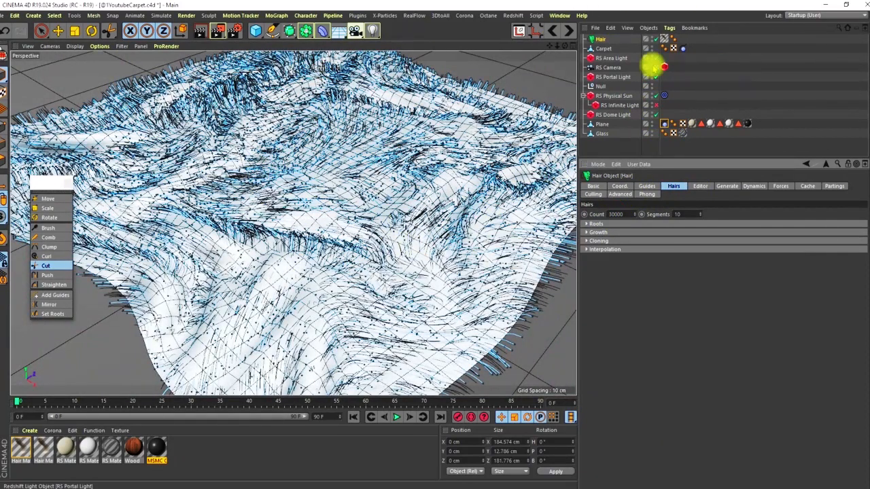
Step: Set the Hair object's editor preview detail to 10%
click(642, 108)
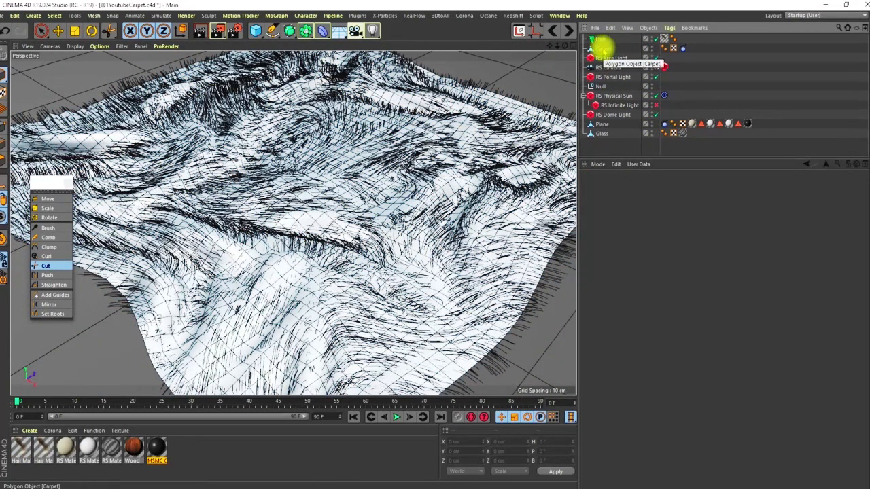
click(604, 49)
click(599, 39)
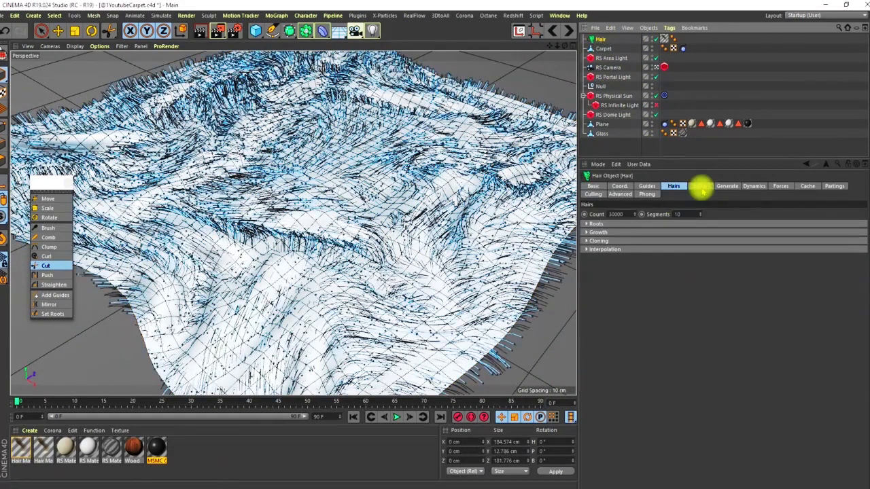
click(699, 186)
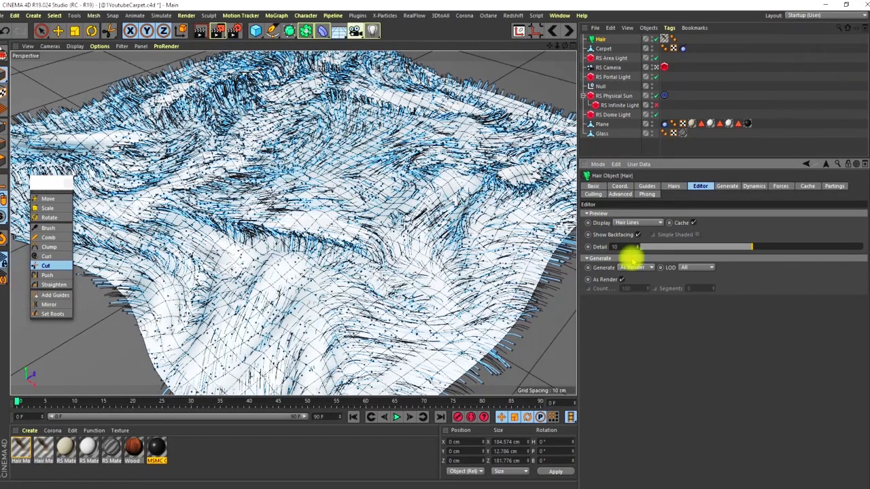
key(Return)
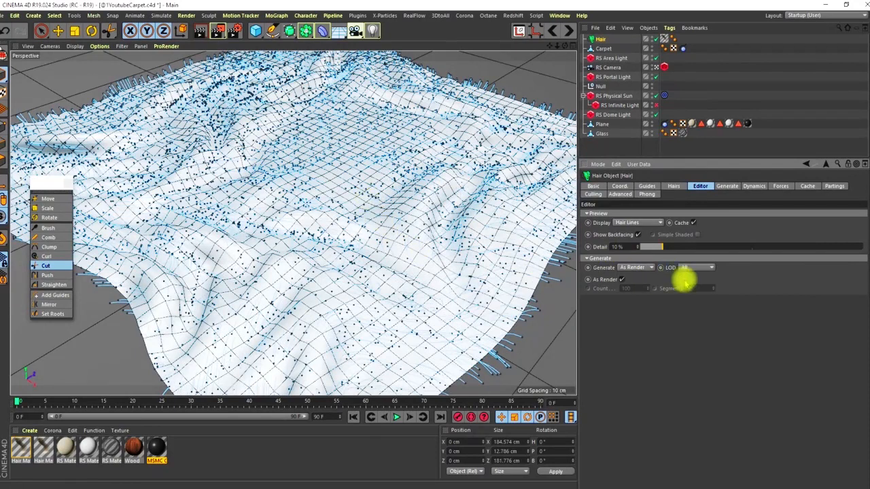
Step: Raise the editor preview detail to 100% to display all the hairs
click(617, 247)
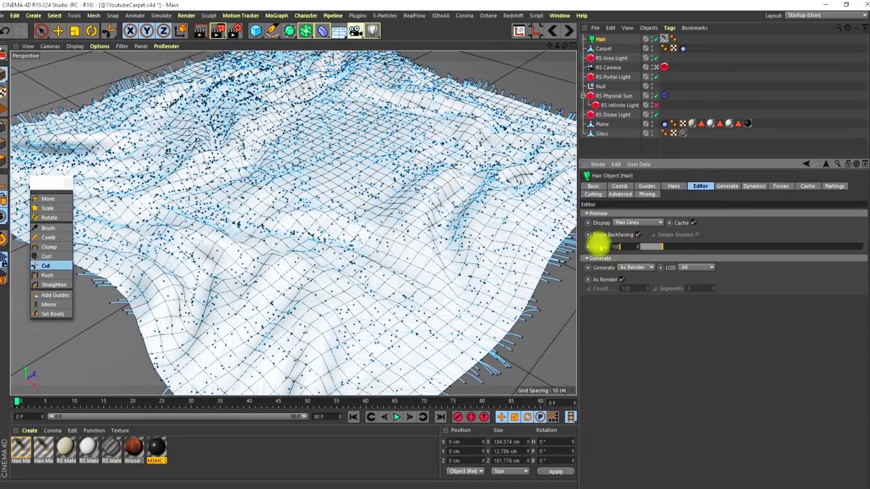
text(100)
key(Return)
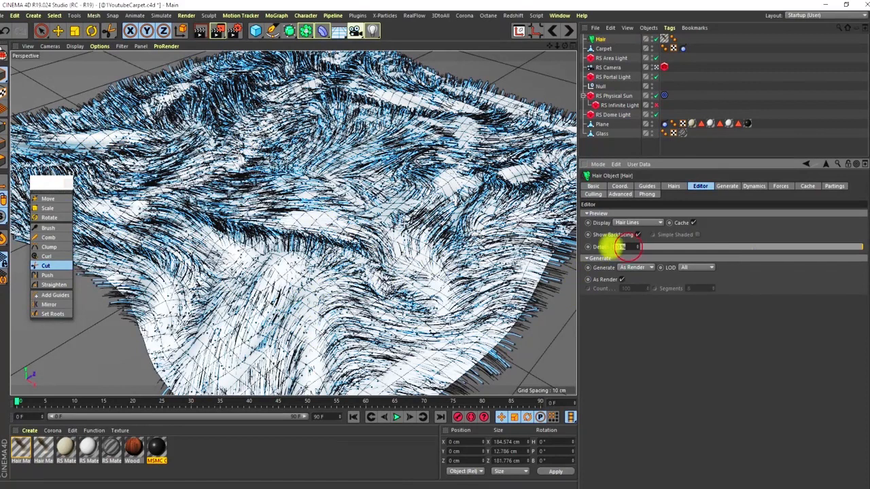
Step: Lower the editor preview detail to 5% and set the hair count to 80000
key(Return)
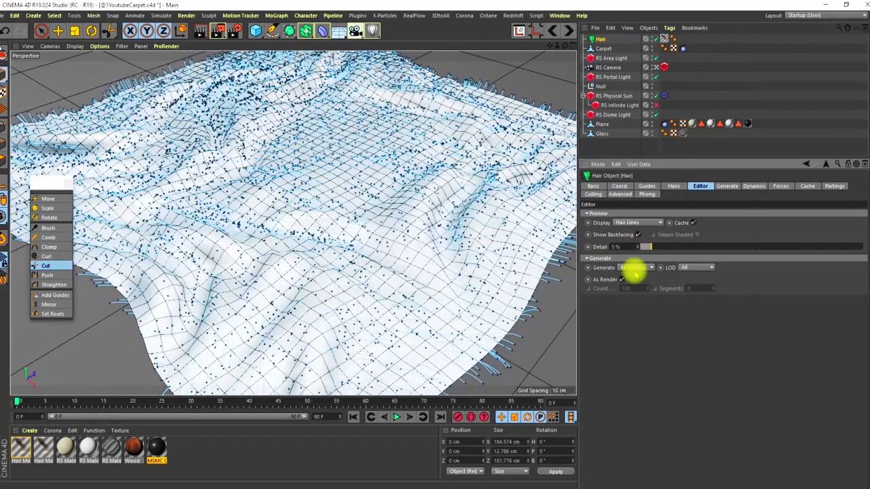
click(673, 186)
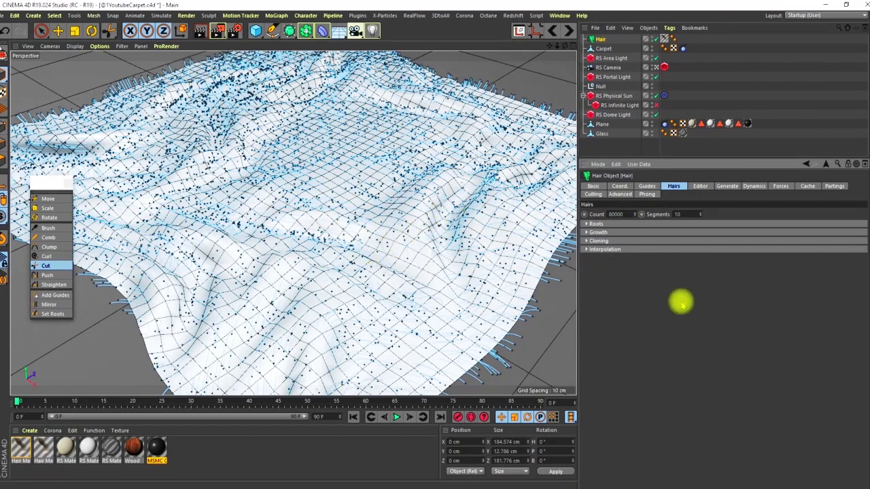
Step: Raise the Hair object's editor preview detail to 25%, 50% and finally 100%
click(700, 186)
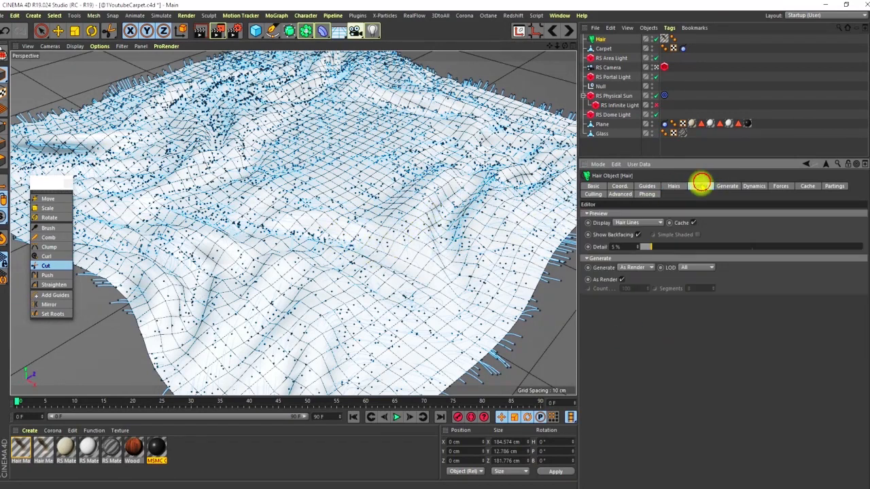
drag(607, 249, 597, 248)
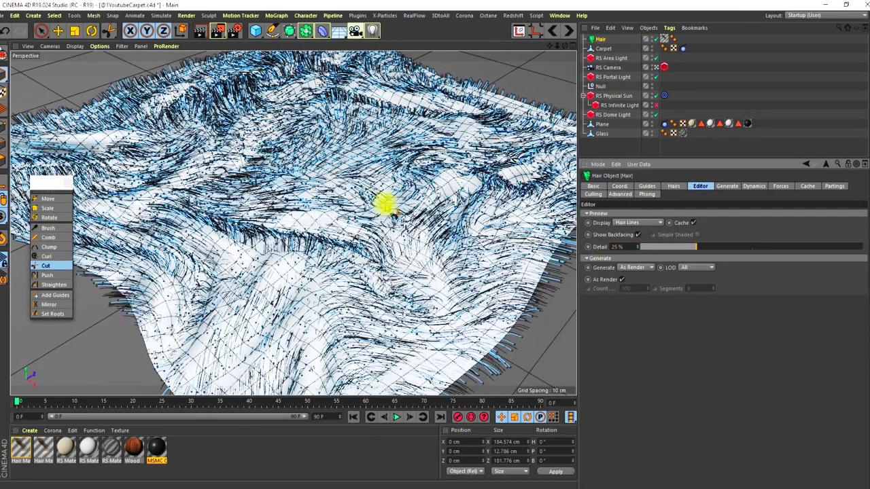
drag(628, 246, 599, 245)
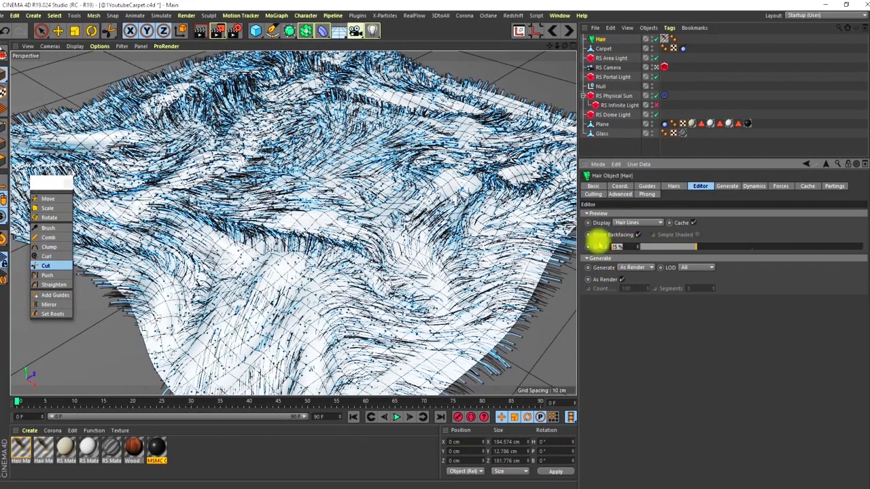
text(50)
key(Return)
drag(625, 249, 602, 246)
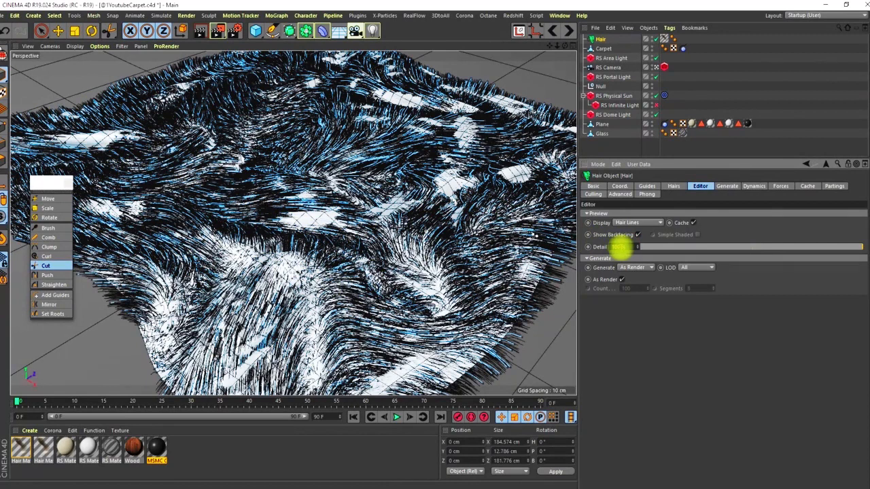
Step: Set the editor preview detail to 10% and the hair count to 200000
key(Return)
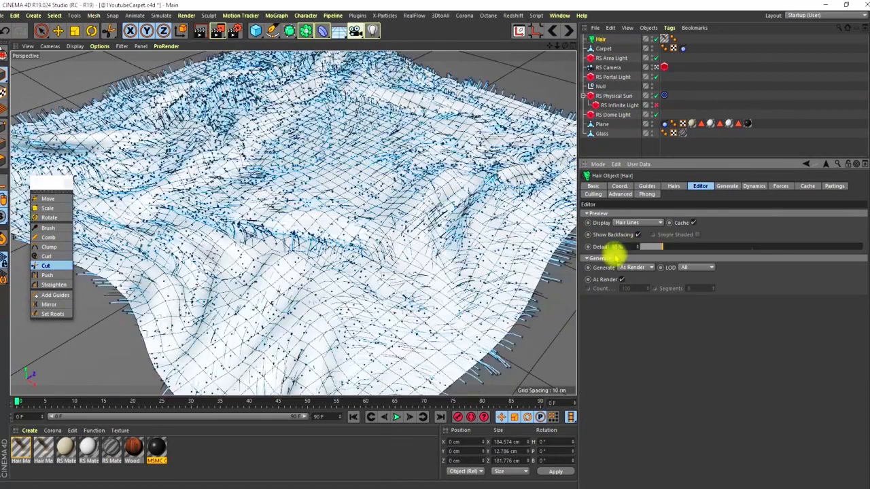
click(673, 186)
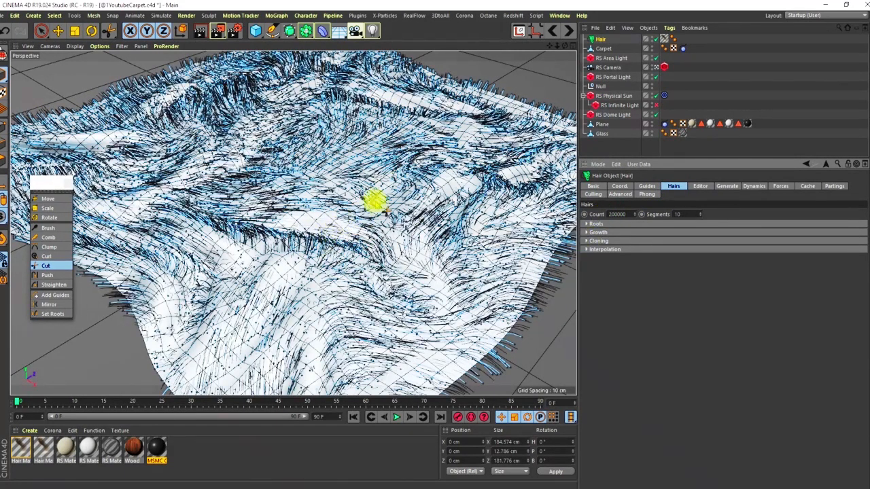
Step: Leave the RS Camera view, inspect the hair-covered carpet from other angles and distances, and return to the camera
click(656, 68)
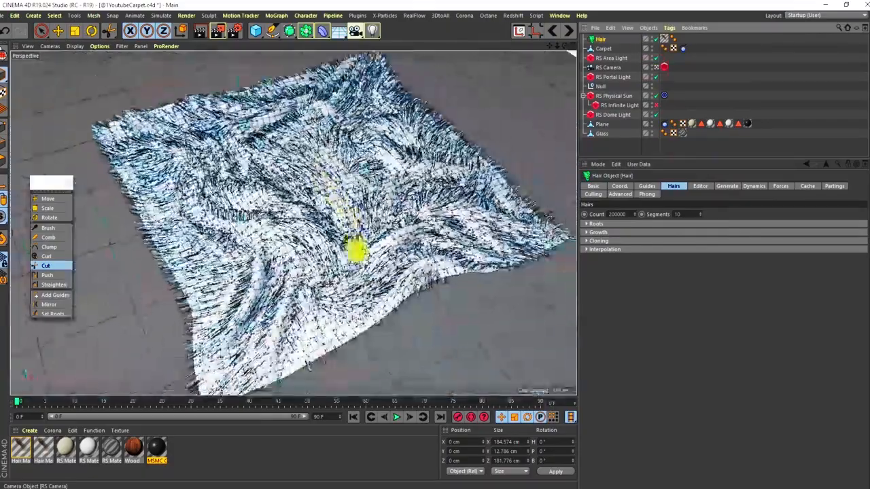
alt+drag(355, 249, 301, 227)
scroll(282, 193, up, 6)
mouse_move(282, 194)
alt+mouse_down()
mouse_move(310, 263)
mouse_move(292, 255)
mouse_move(278, 304)
mouse_move(268, 273)
mouse_move(294, 275)
mouse_move(306, 258)
mouse_move(233, 236)
mouse_move(245, 232)
alt+mouse_up()
scroll(295, 272, down, 6)
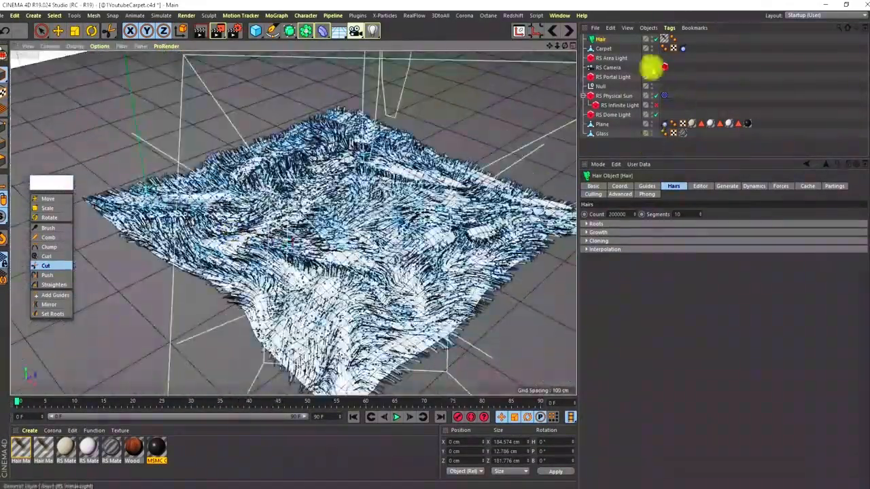
click(656, 68)
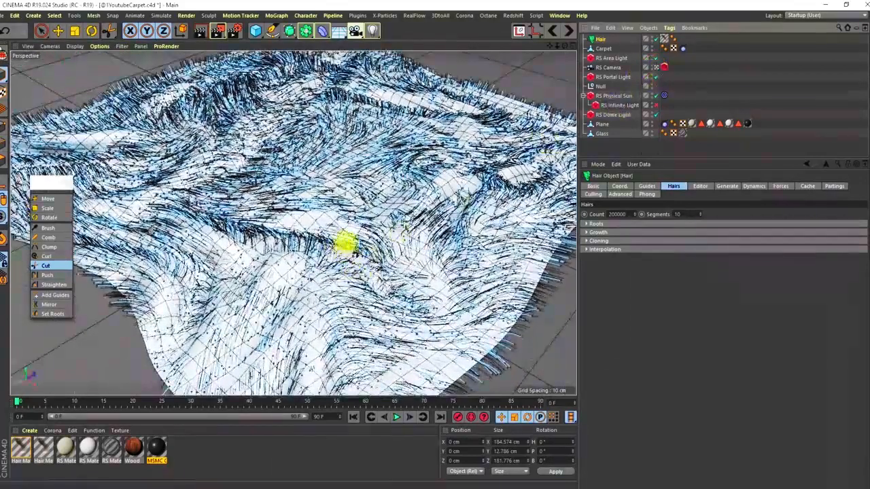
Step: Delete the second Hair Mat material, reselect the Hair object and switch to the Move tool
click(43, 448)
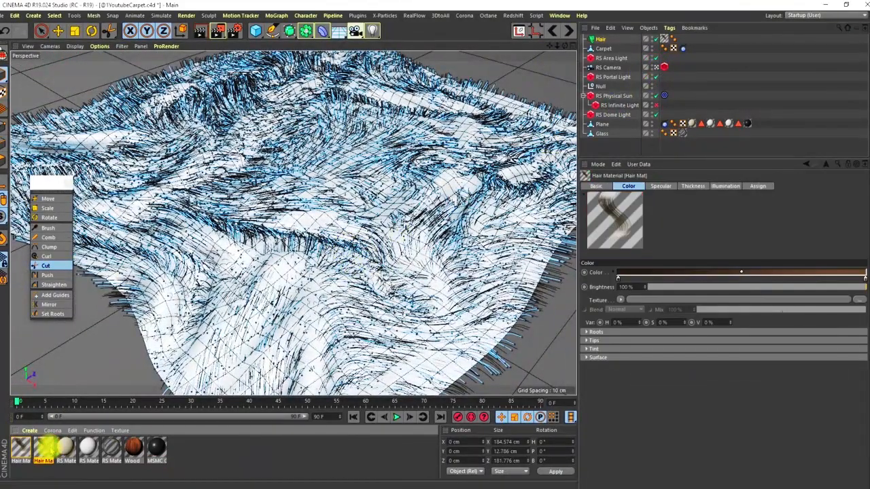
key(Delete)
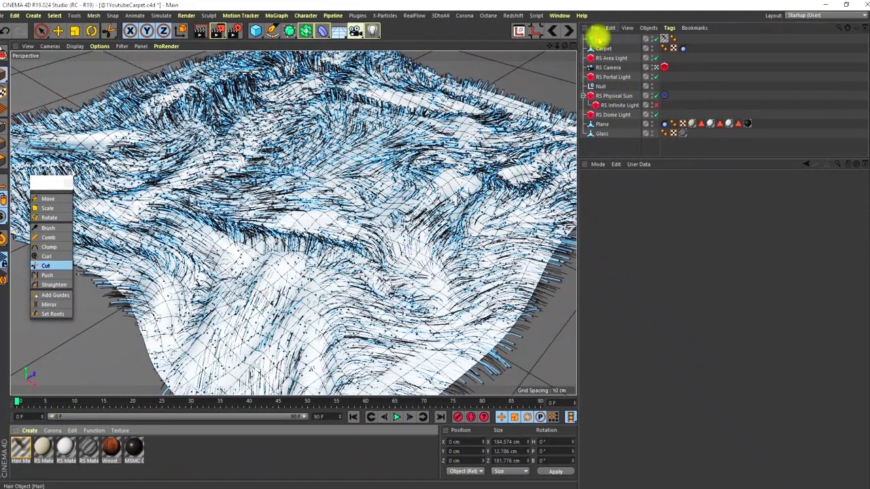
click(598, 38)
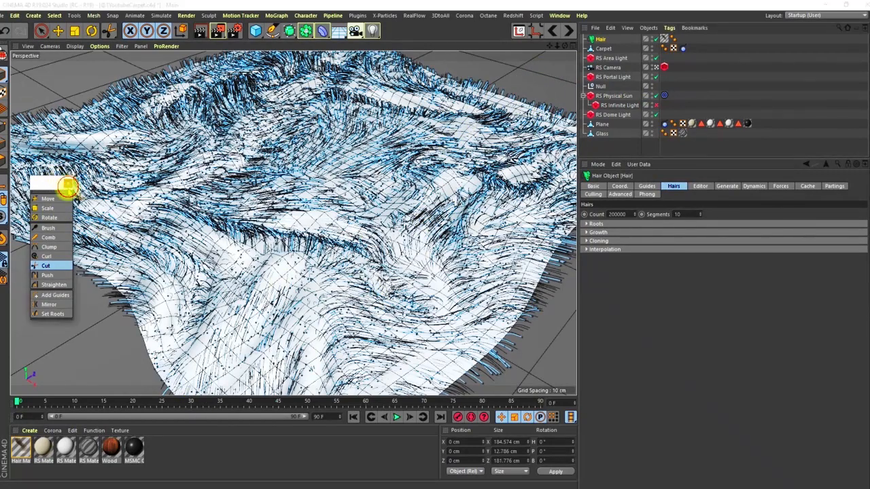
click(58, 30)
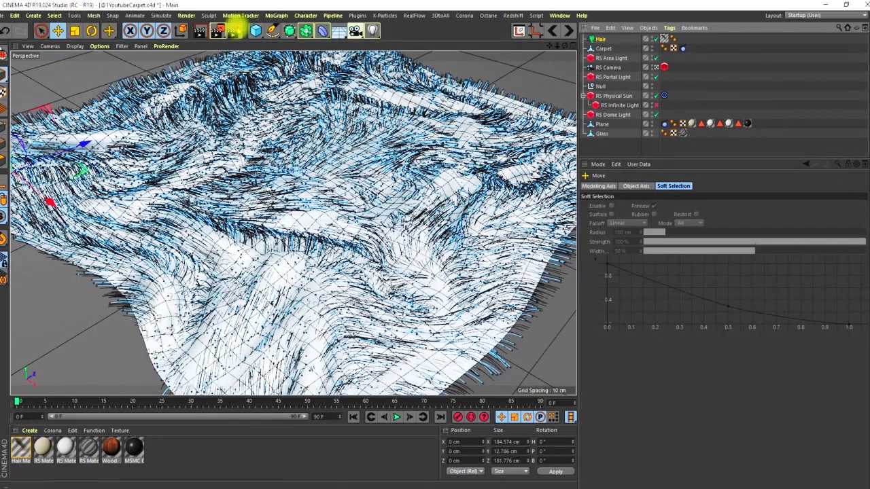
Step: Check the basic Redshift options in the render settings
click(234, 30)
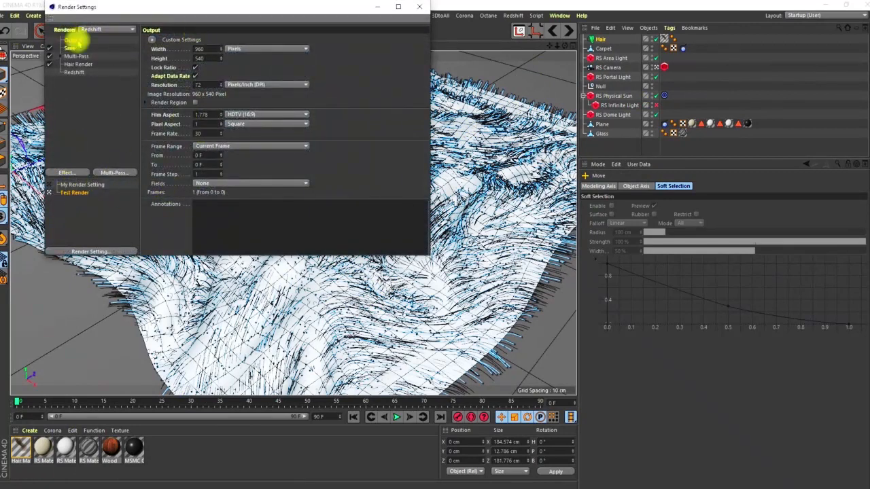
click(76, 72)
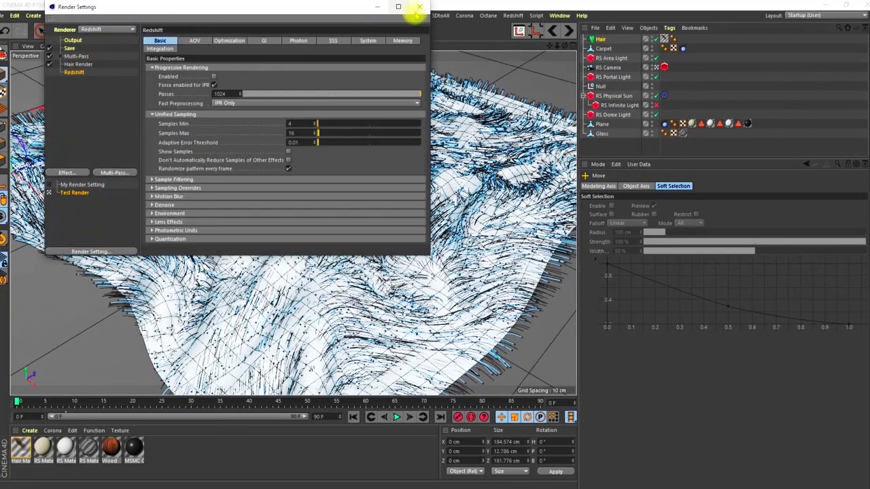
click(418, 6)
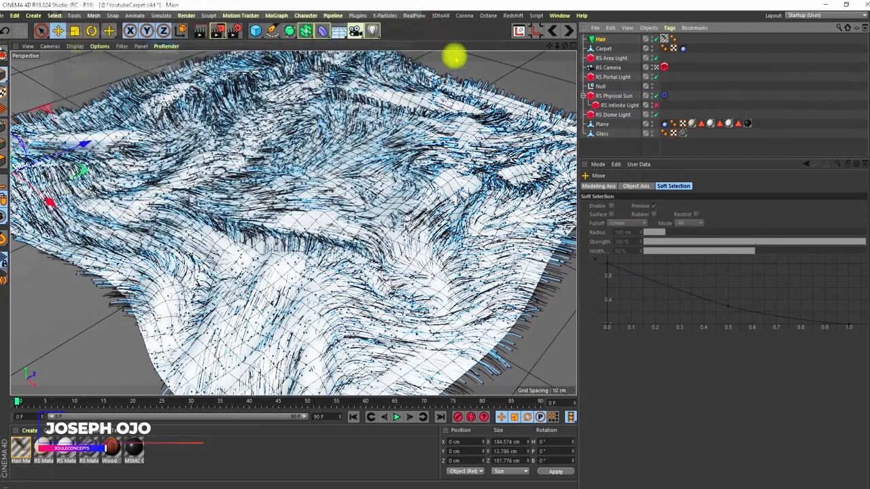
Step: Render the carpet in the Redshift RenderView and place its window beside the viewport
click(511, 15)
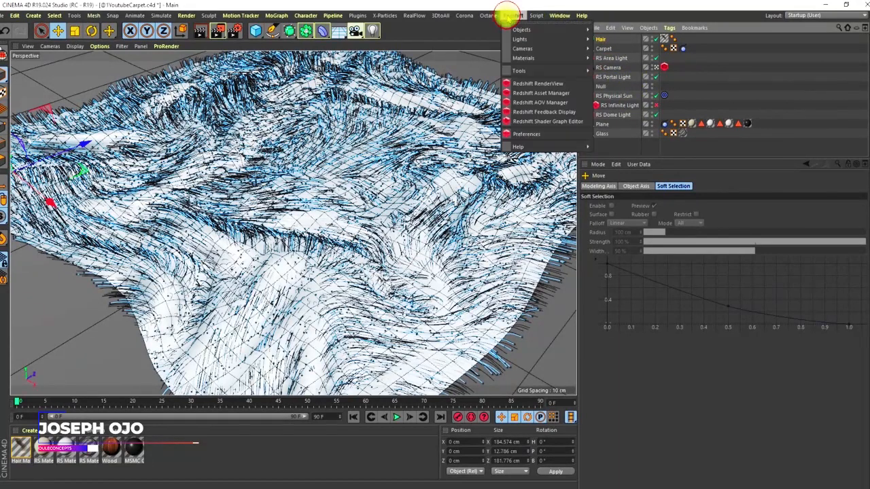
click(520, 82)
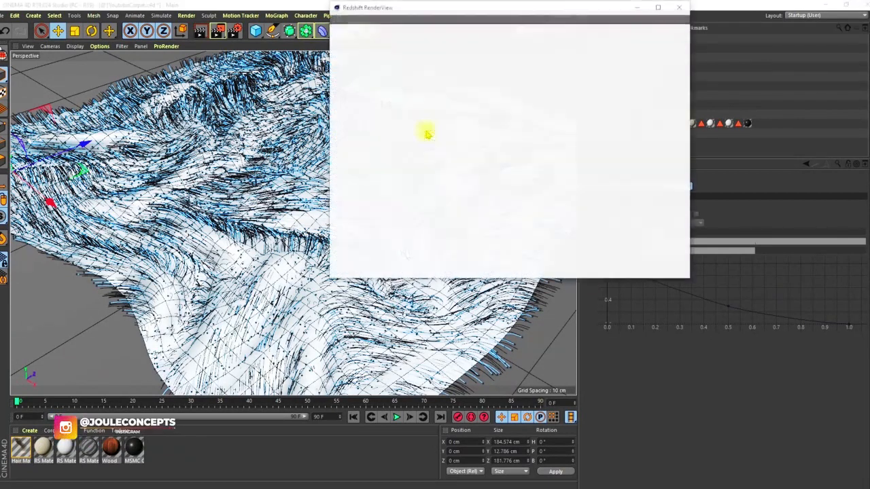
drag(515, 8, 636, 38)
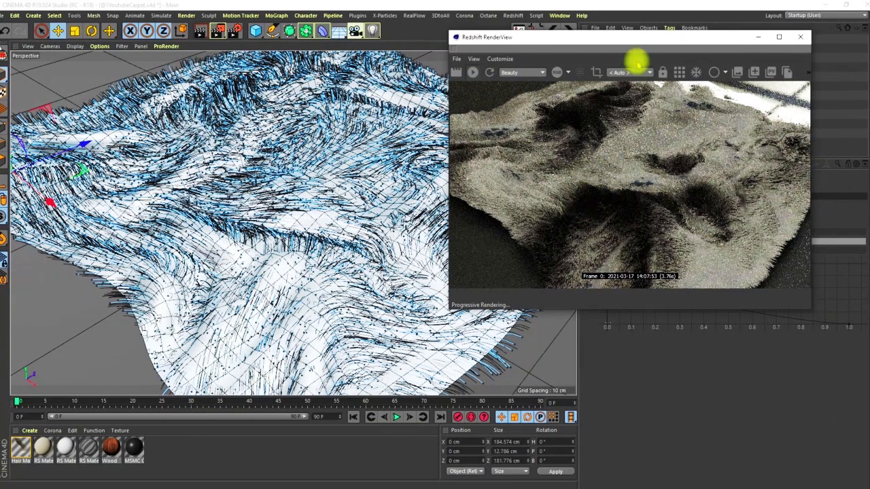
drag(616, 42, 315, 38)
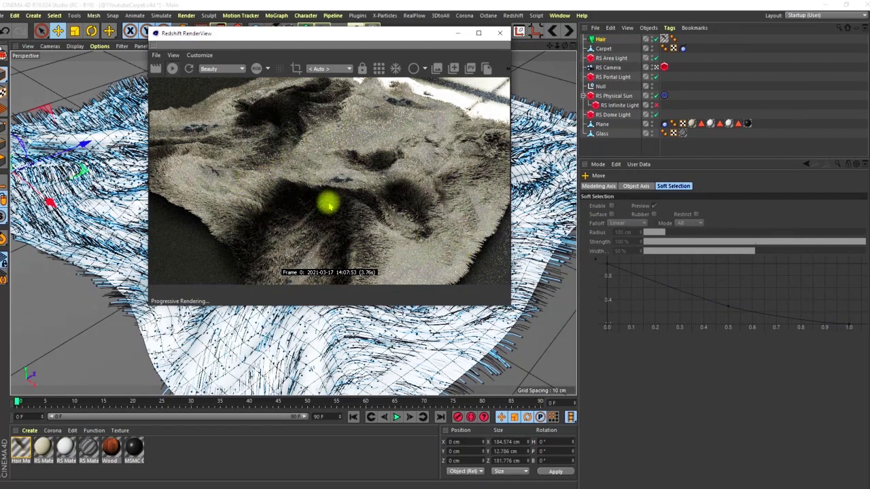
drag(384, 42, 669, 98)
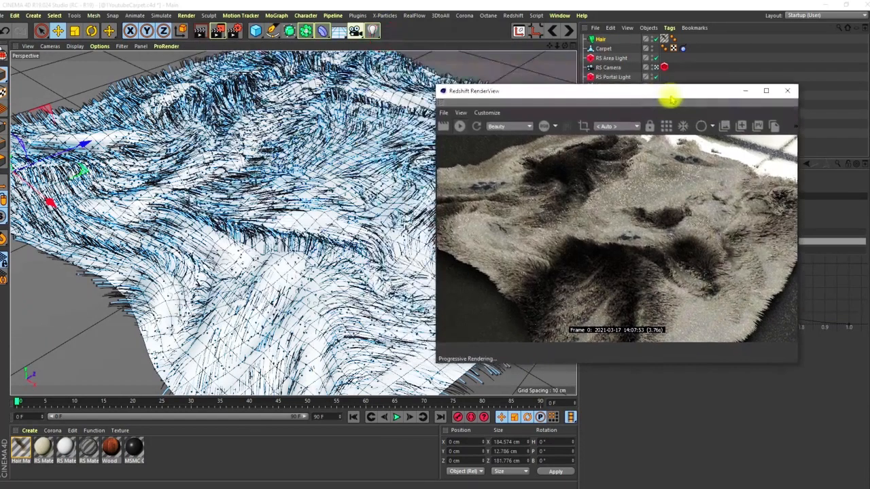
click(272, 217)
scroll(282, 195, up, 3)
scroll(282, 195, up, 2)
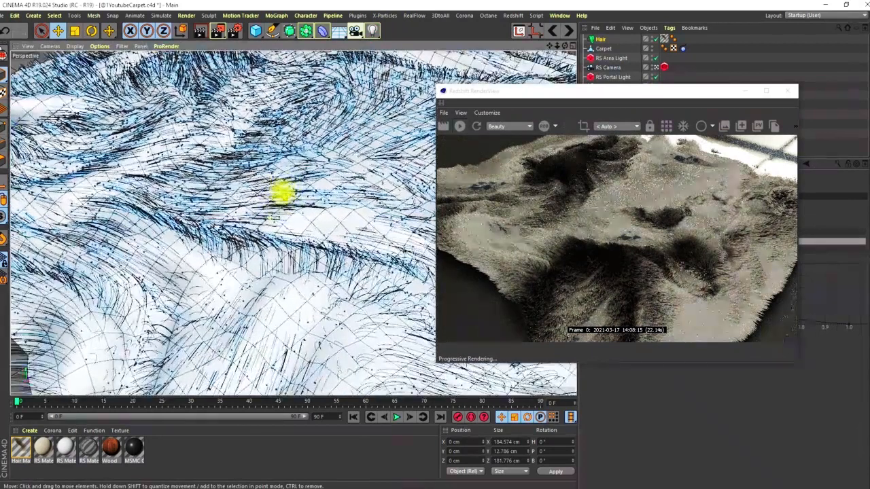
scroll(284, 187, down, 5)
Step: Duplicate the RS Camera and make the copy the active view
drag(634, 94, 626, 112)
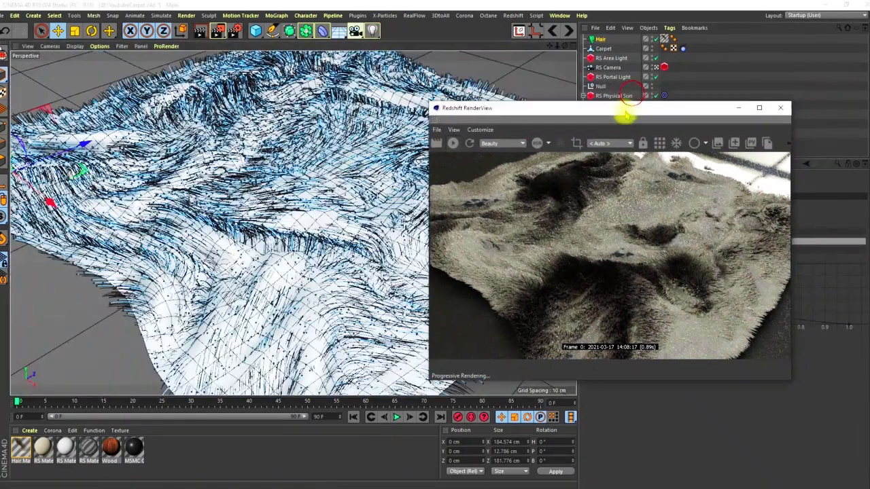
click(610, 68)
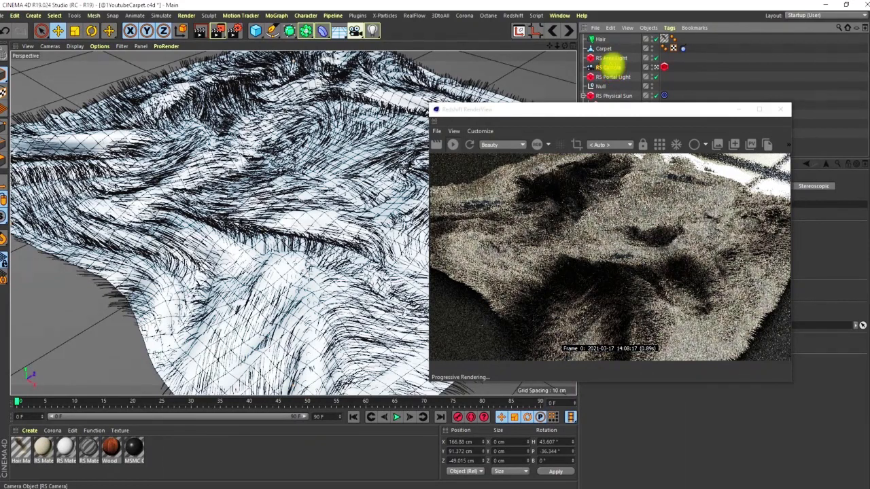
ctrl+drag(612, 68, 615, 64)
click(656, 67)
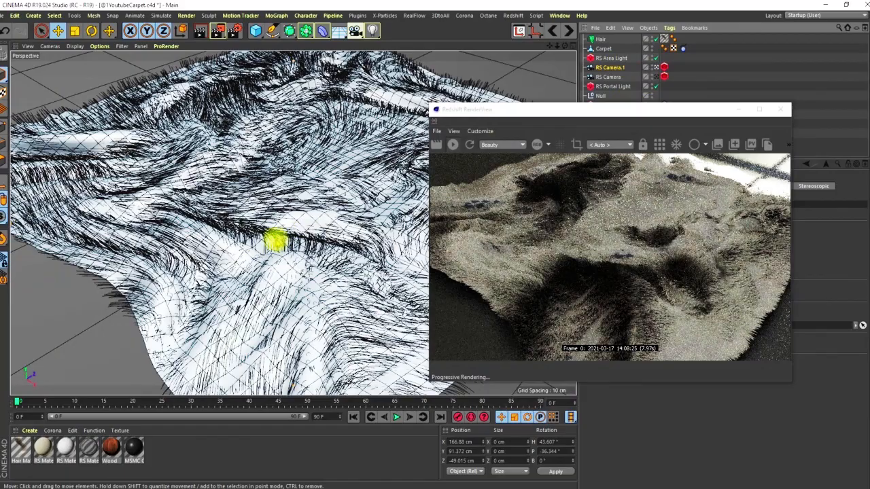
Step: Move the duplicated camera in close to the carpet's folds so the render shows the individual hairs
scroll(287, 196, up, 5)
scroll(269, 213, down, 2)
scroll(275, 206, up, 4)
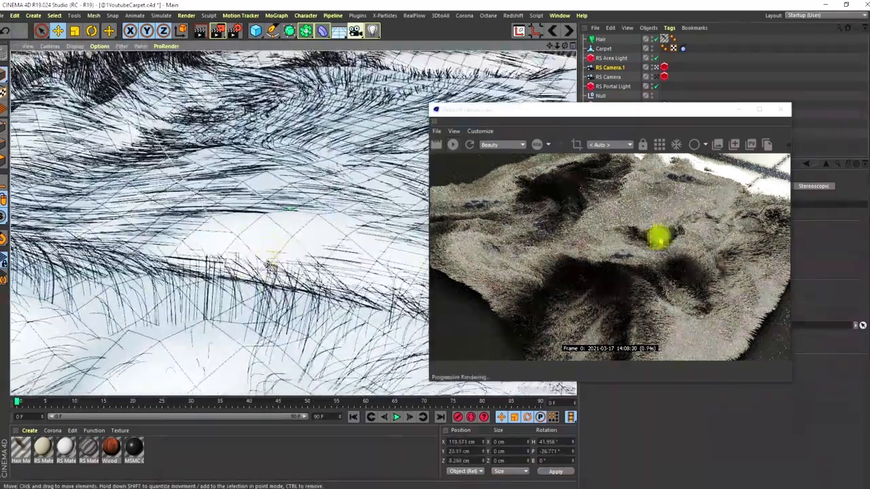
drag(635, 113, 638, 68)
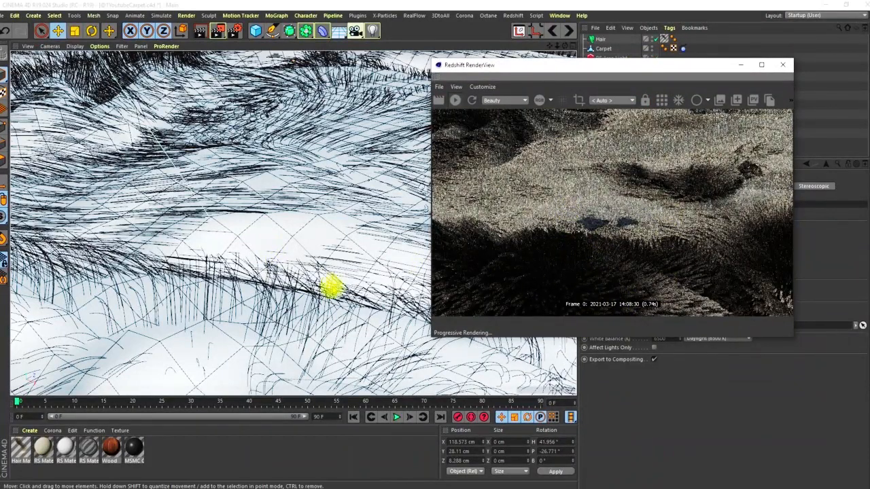
alt+right_drag(308, 196, 289, 231)
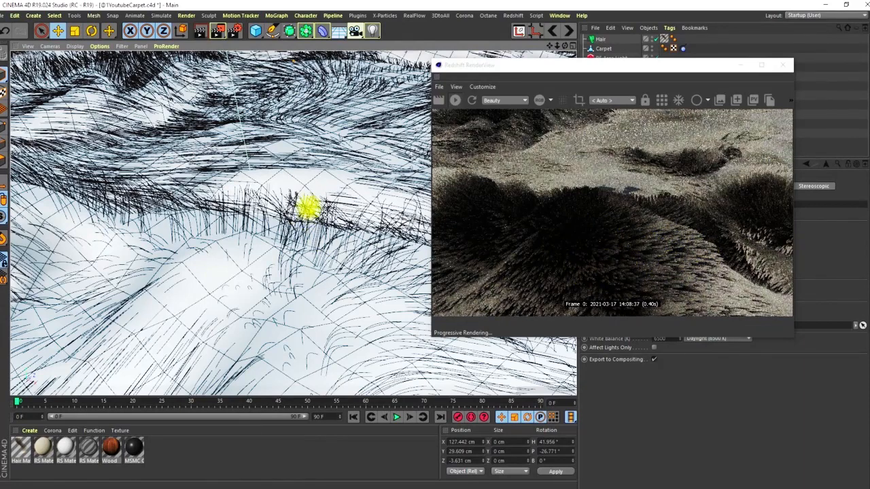
scroll(319, 205, down, 2)
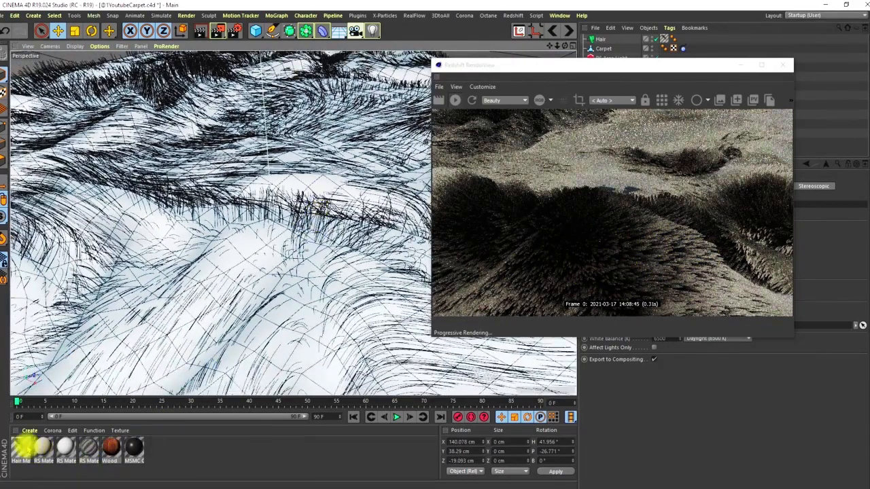
Step: Set the root thickness of the Hair Mat material to 0.1 cm and arrange the windows to examine the render
double_click(21, 448)
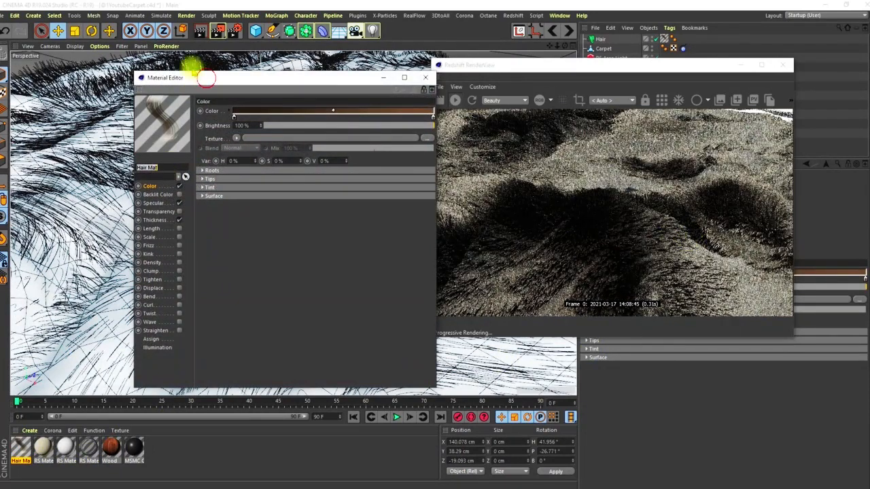
drag(206, 77, 172, 55)
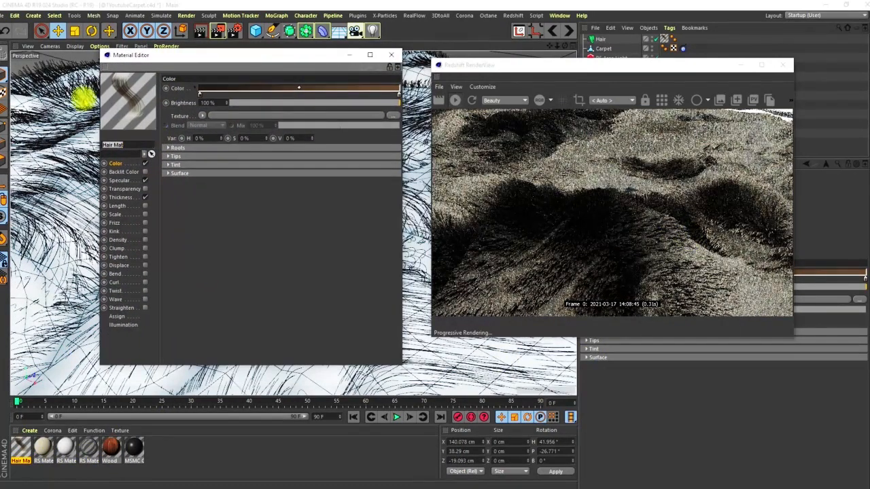
click(123, 197)
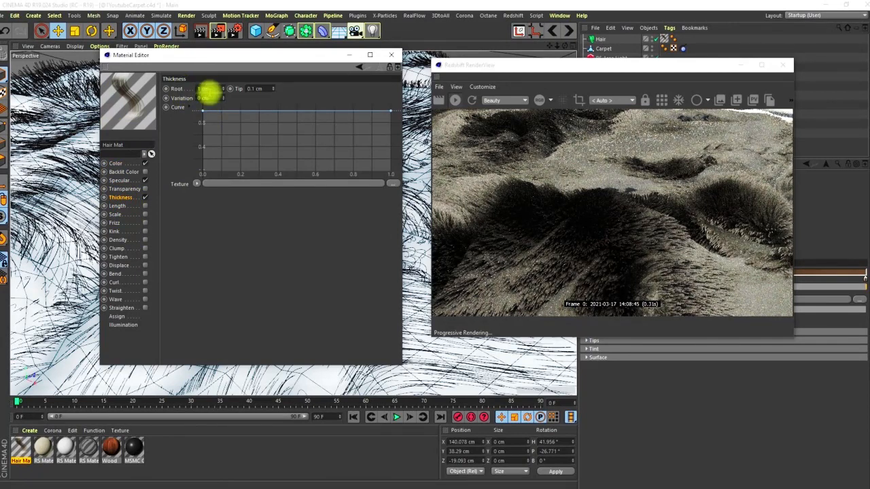
click(261, 88)
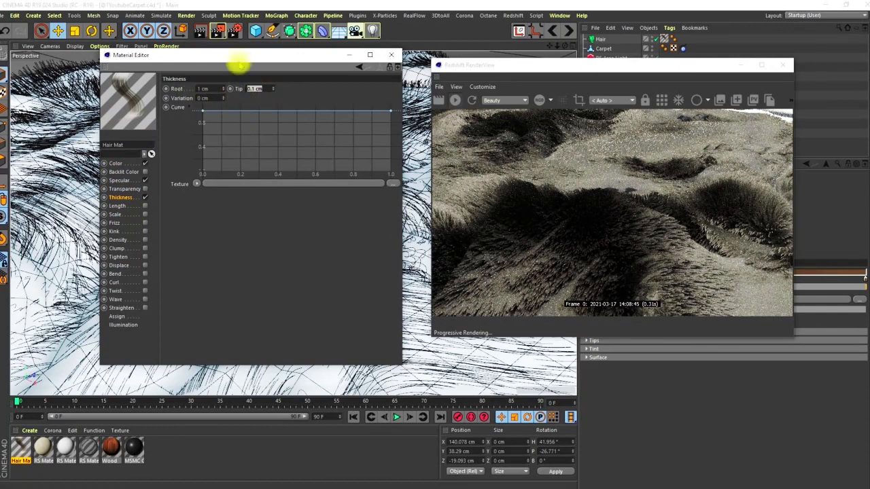
click(207, 89)
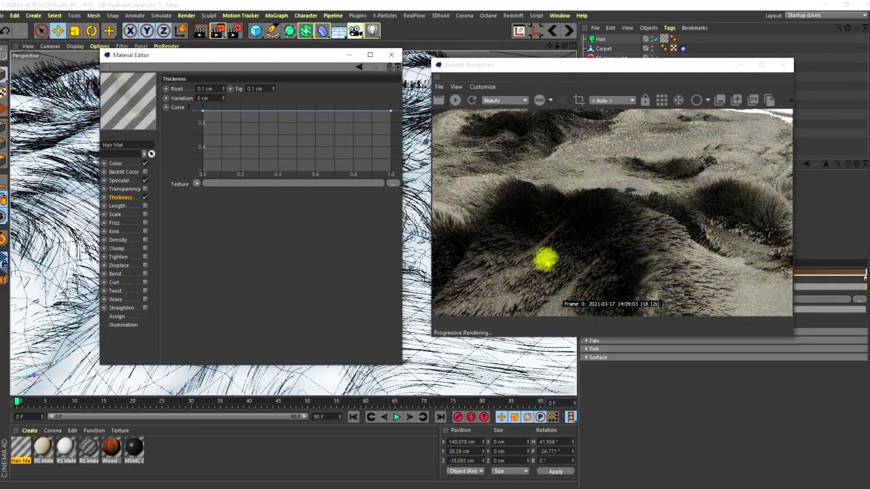
drag(310, 50, 235, 79)
drag(575, 70, 265, 68)
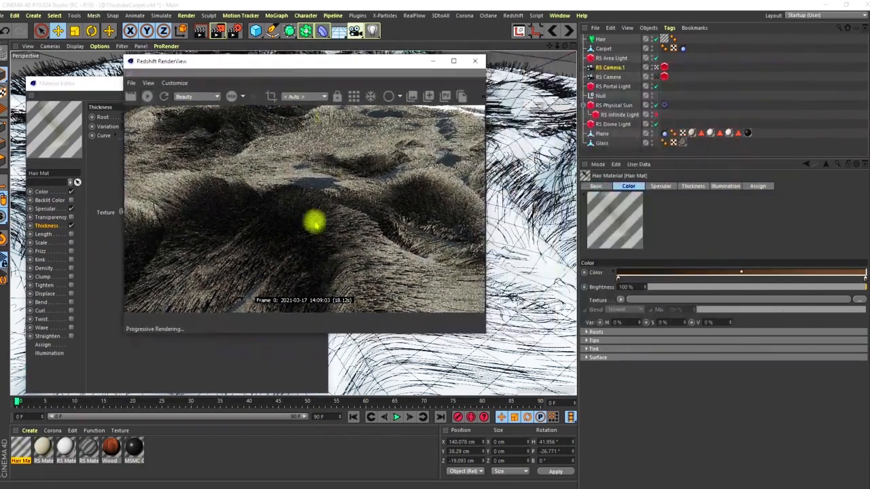
Step: Try a count of 10000 hairs on the Hair object
click(599, 39)
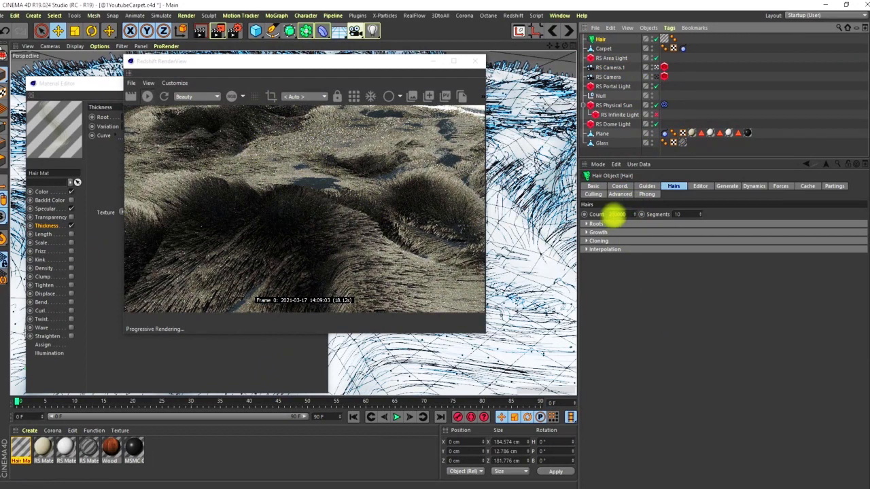
click(614, 214)
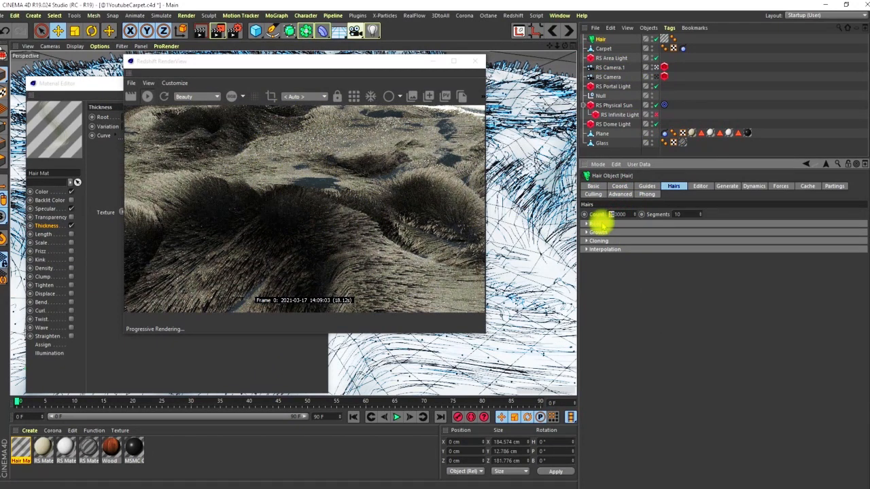
key(Return)
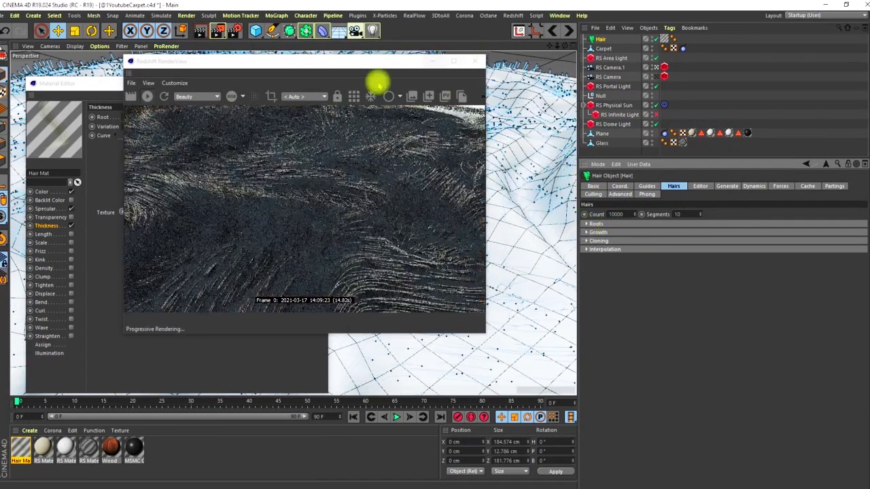
Step: Move in close to the carpet's hairs and set the Hair Mat root and tip thickness to 0.07 cm
drag(368, 70, 690, 62)
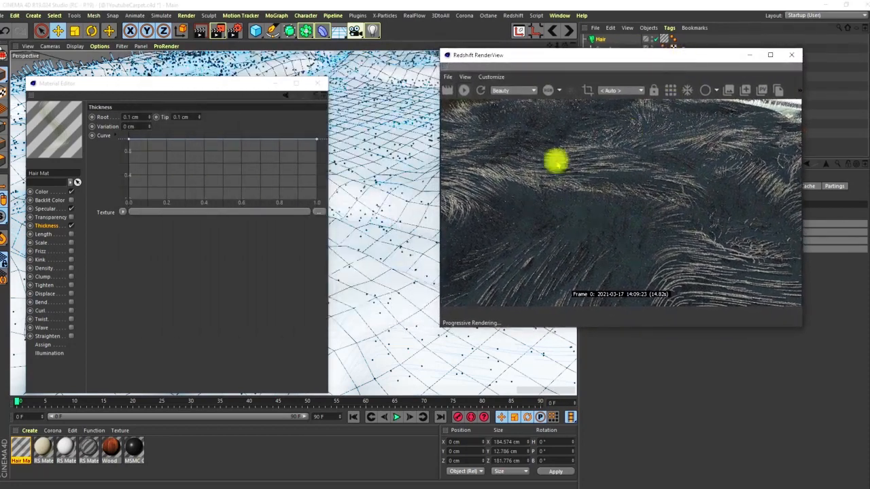
drag(243, 90, 71, 85)
alt+drag(249, 223, 361, 295)
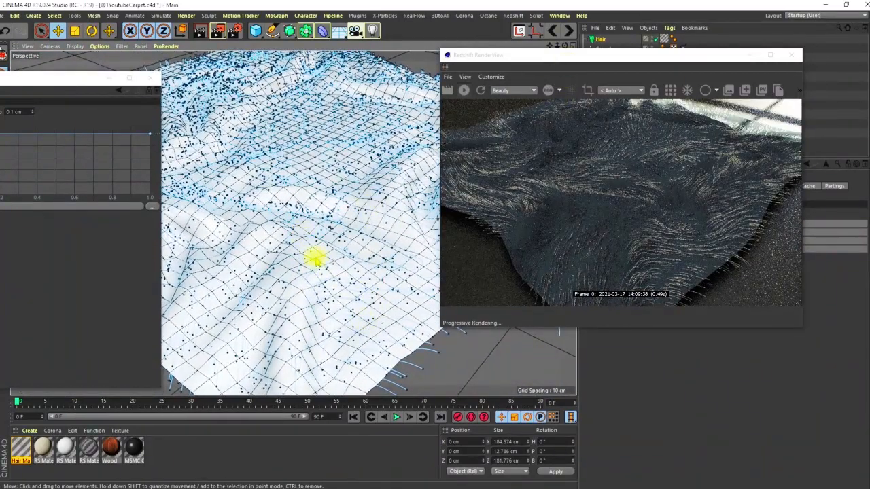
alt+right_drag(295, 247, 305, 179)
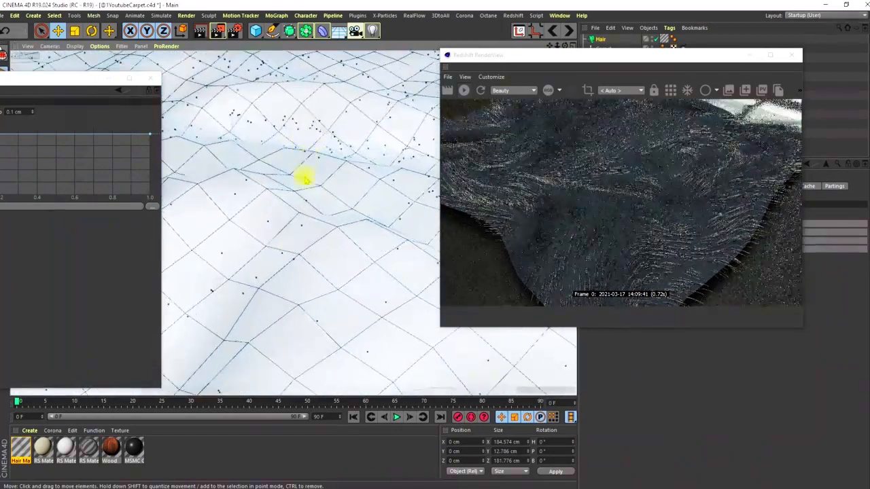
drag(85, 80, 272, 45)
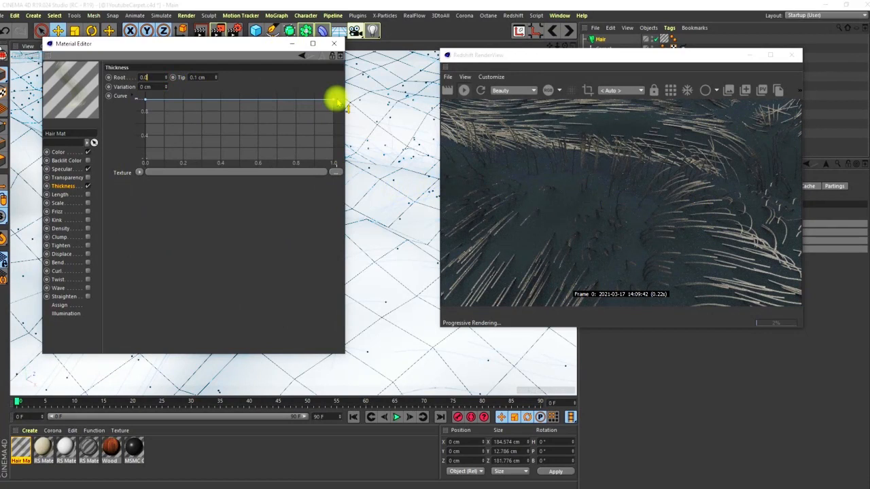
drag(208, 77, 199, 77)
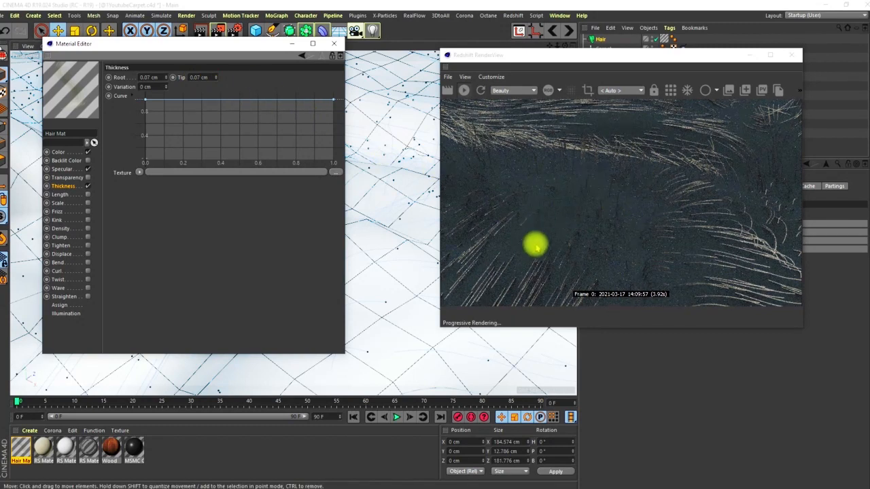
Step: Make the original RS Camera the active view and reposition the render window
drag(625, 58, 649, 46)
drag(585, 46, 383, 141)
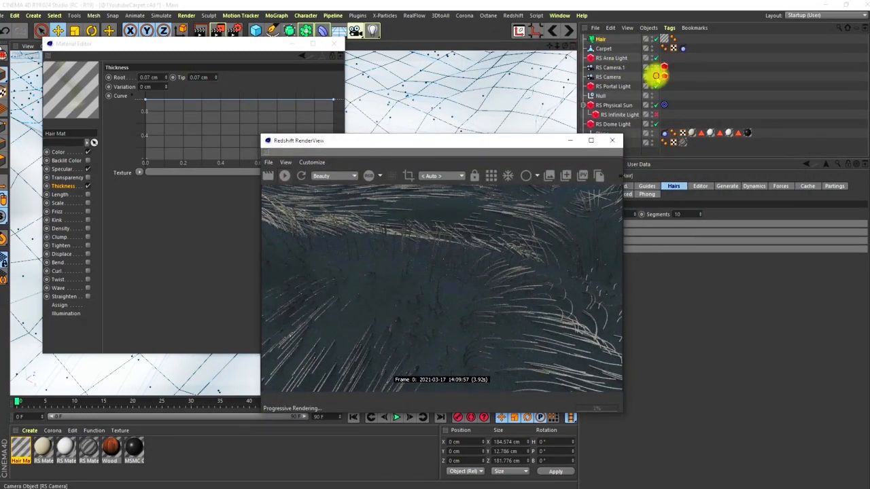
click(656, 76)
drag(495, 145, 416, 76)
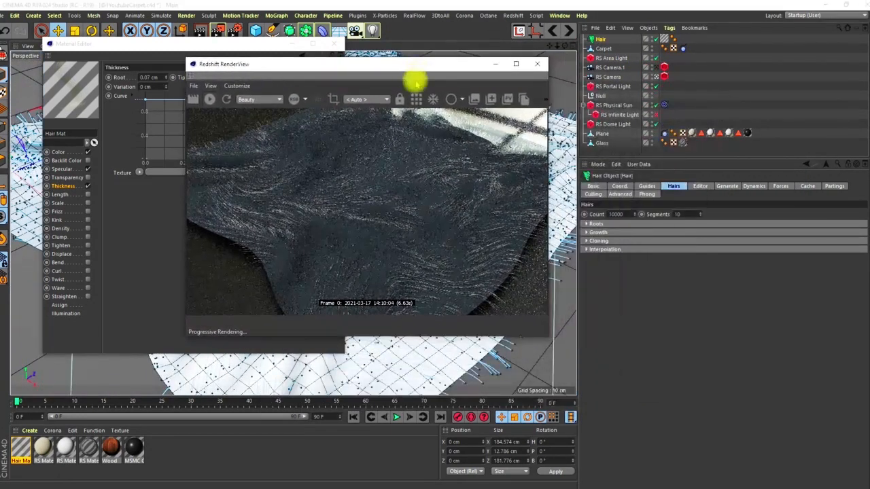
Step: Set the Hair object's hair count to 100000 and place the render window beside the Material Editor
click(600, 39)
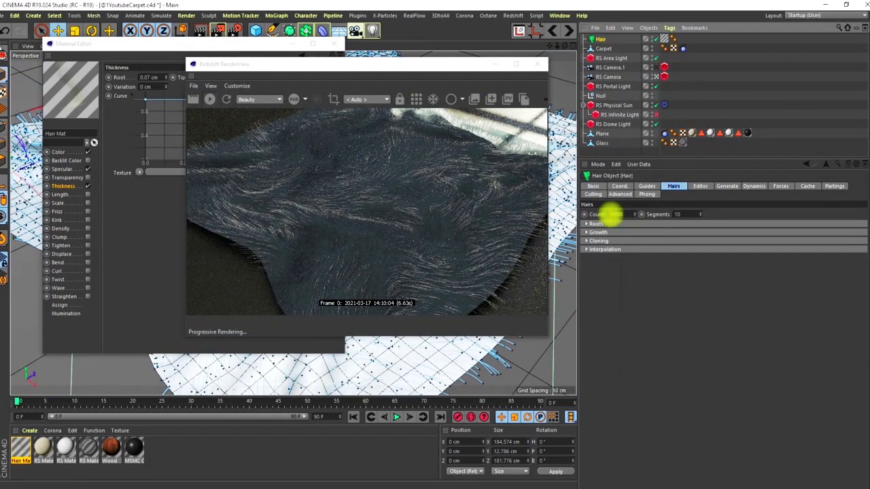
click(624, 214)
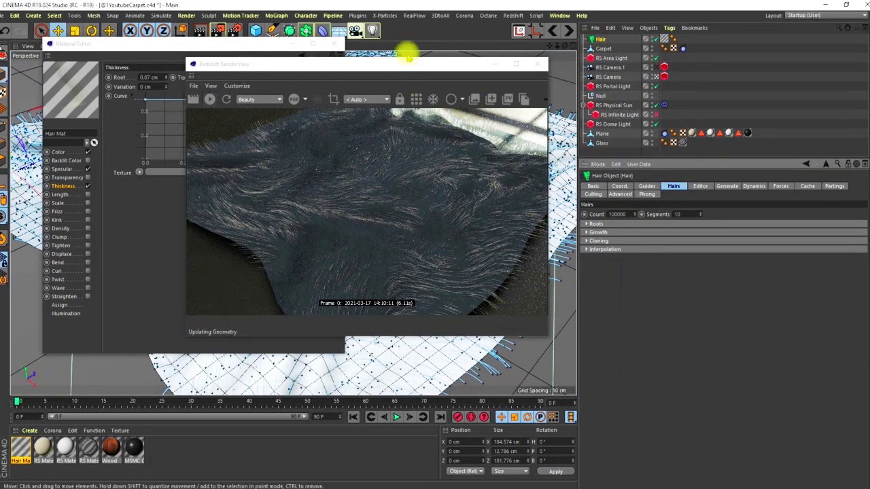
drag(408, 64, 621, 55)
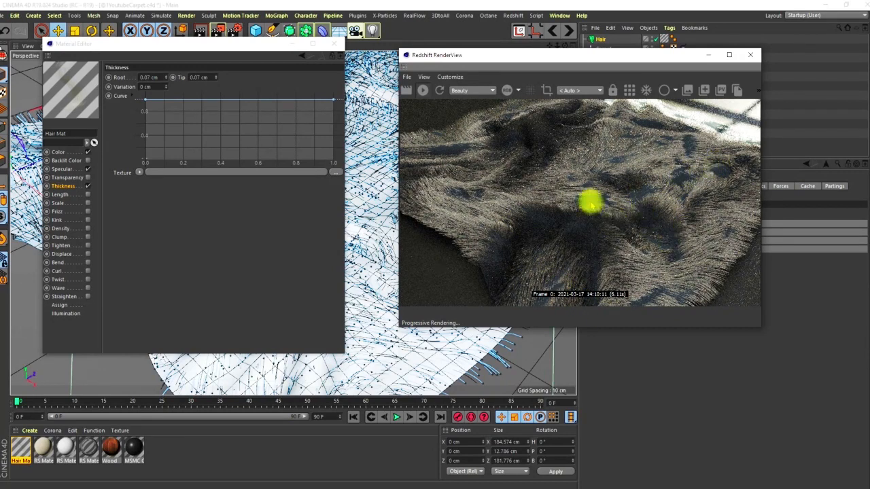
drag(568, 61, 615, 36)
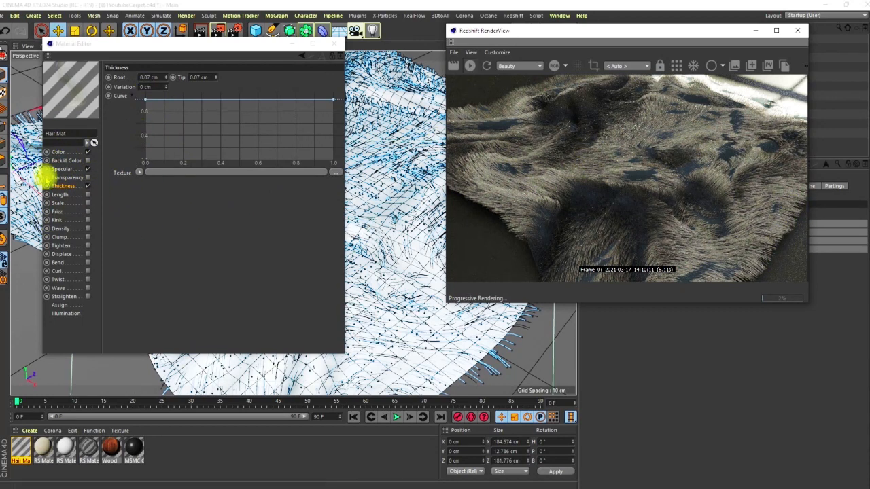
Step: Enable the Length channel of the Hair Mat material and set its length to 50%
click(64, 186)
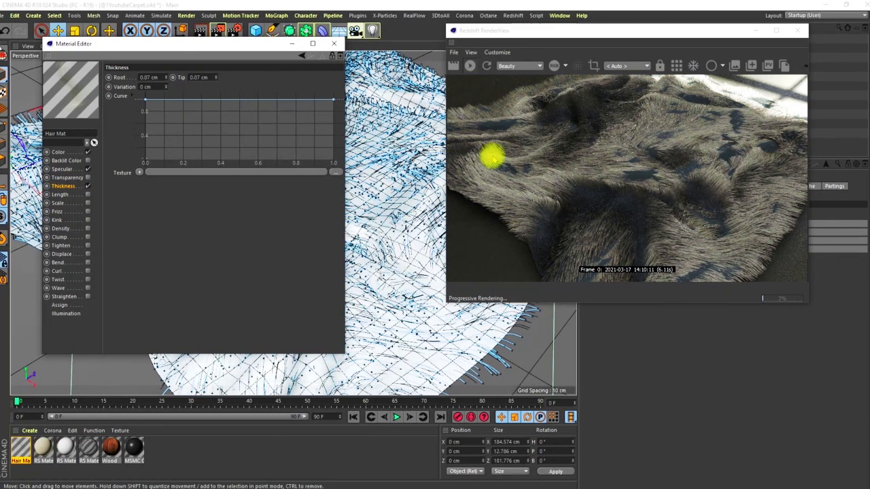
click(85, 196)
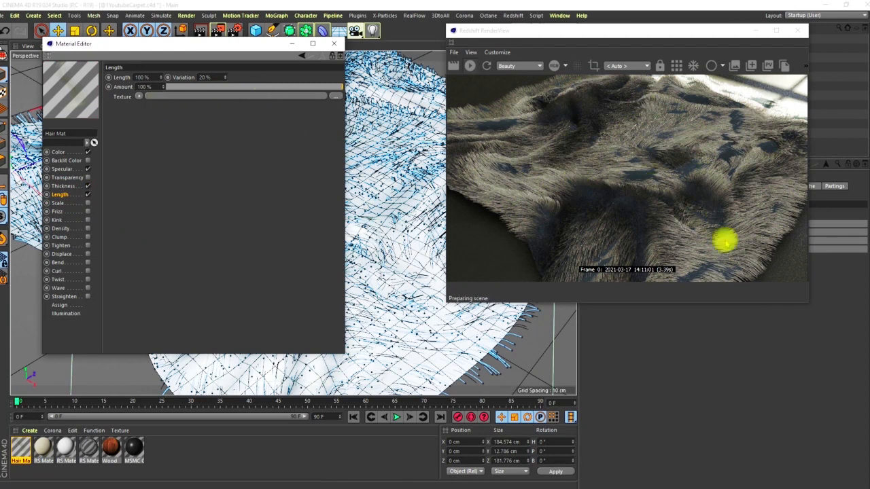
drag(149, 78, 134, 89)
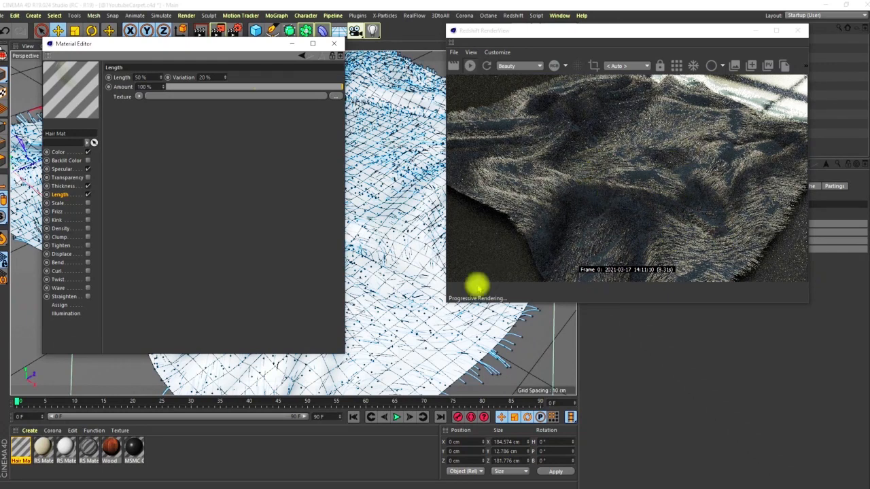
Step: Check the Hair object's guide settings and set the Hair Mat length to 75%
click(629, 35)
drag(626, 41, 419, 98)
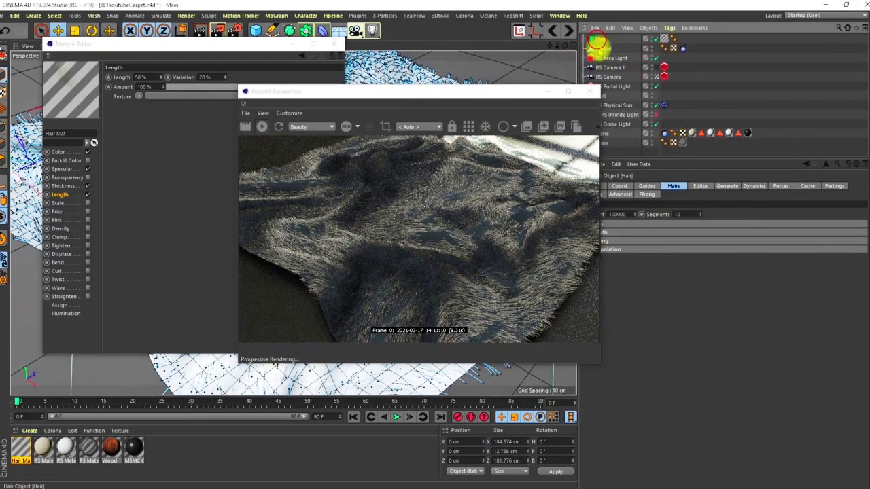
drag(501, 94, 442, 94)
click(646, 186)
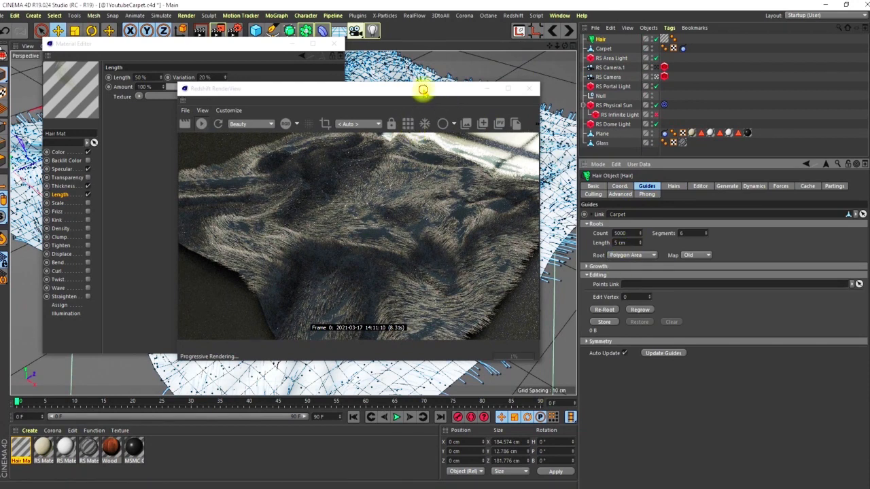
drag(423, 89, 622, 67)
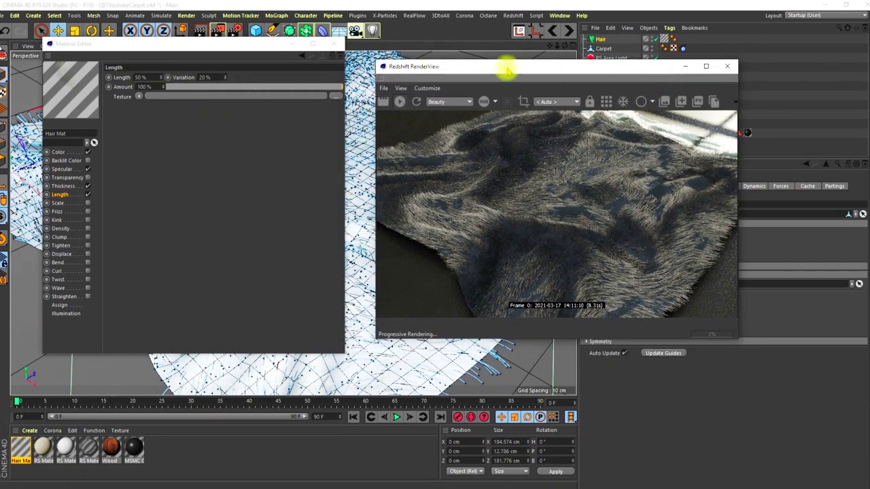
mouse_move(505, 68)
mouse_down()
mouse_move(388, 48)
mouse_move(507, 55)
mouse_up()
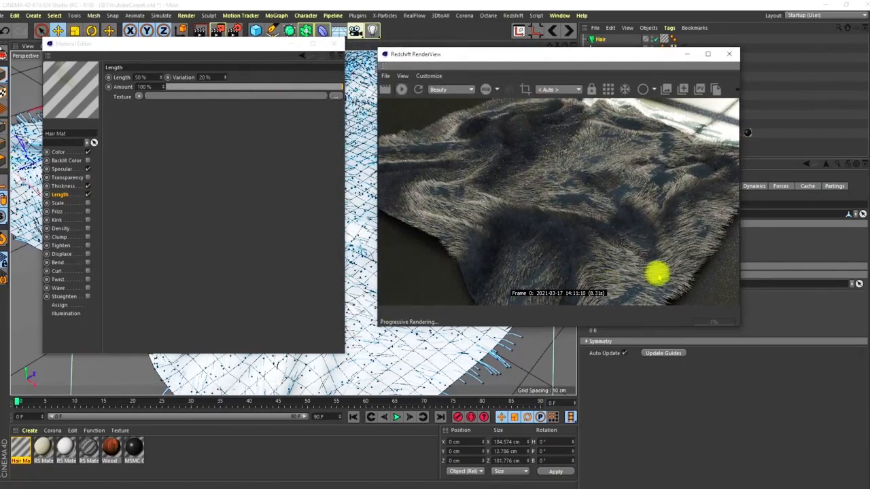
click(146, 77)
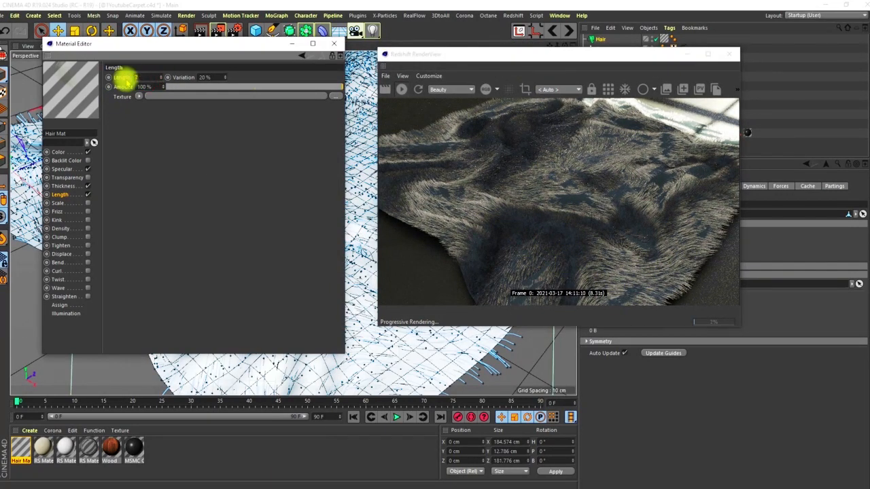
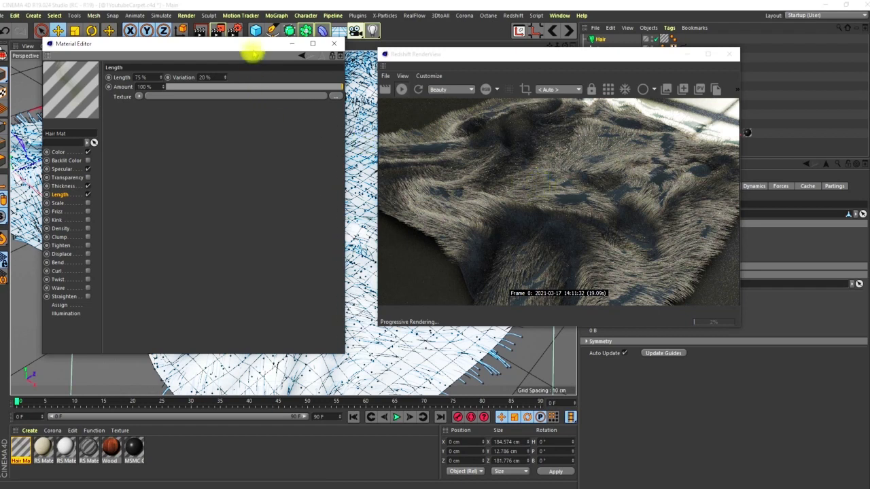
drag(253, 54, 262, 56)
Step: Try a Noise shader of type Fire with a global scale of 500% as the Length texture
click(144, 96)
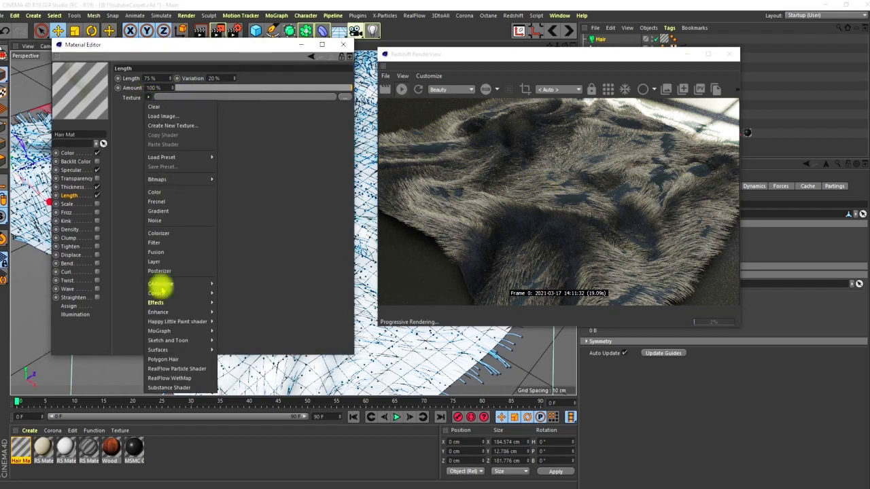
click(152, 220)
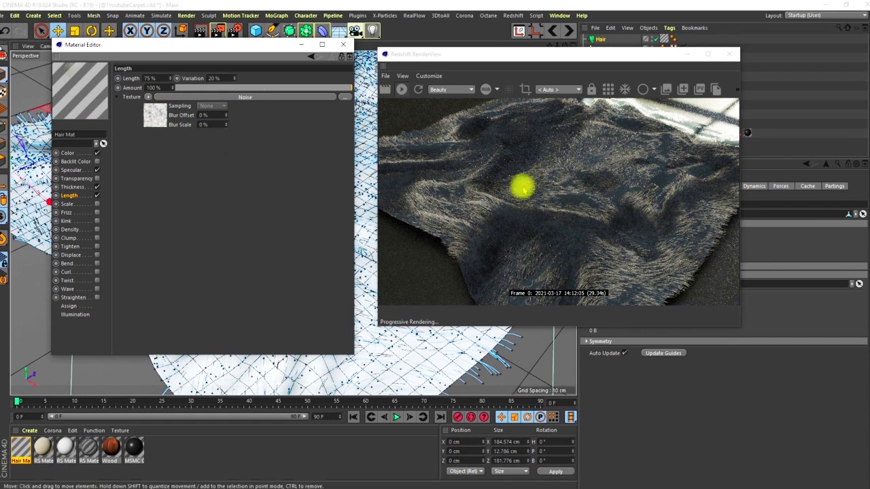
click(155, 117)
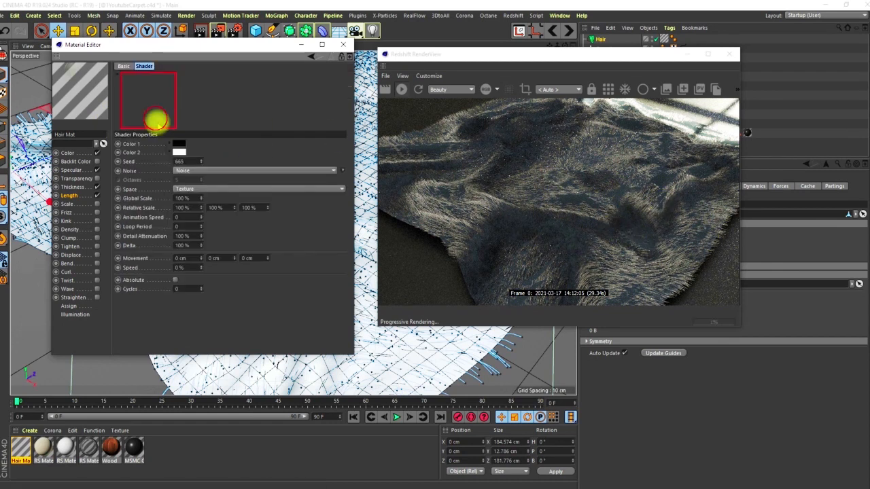
click(334, 170)
click(445, 213)
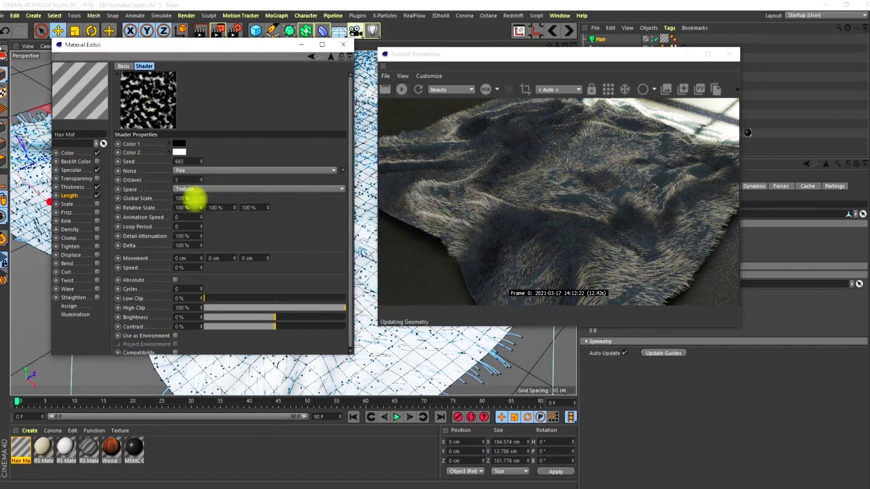
click(188, 199)
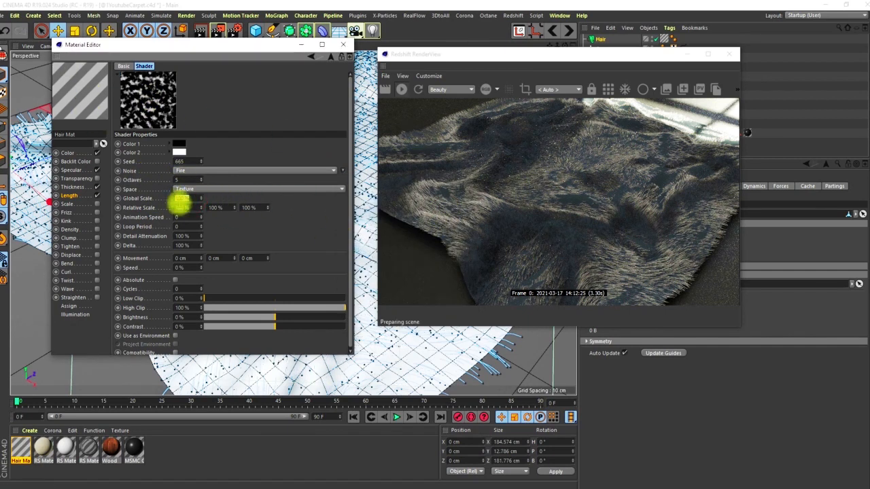
text(500)
key(Return)
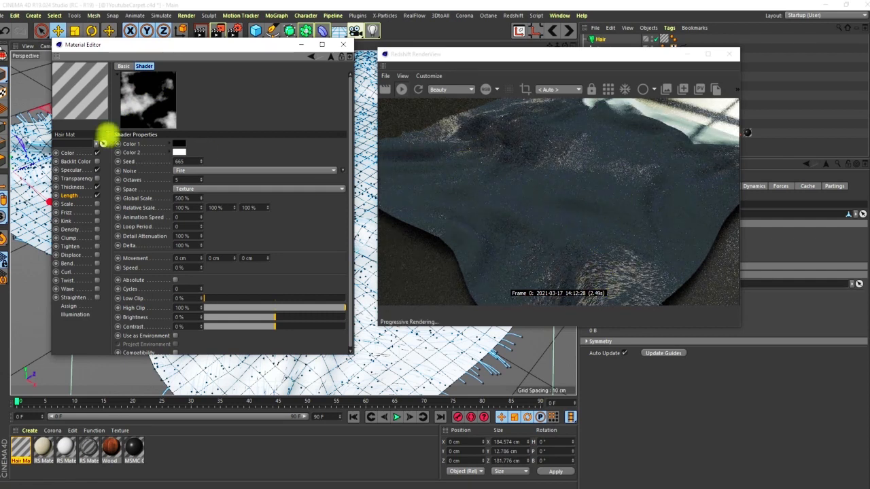
Step: Clear the Noise shader from the Hair Mat's Length texture
click(331, 56)
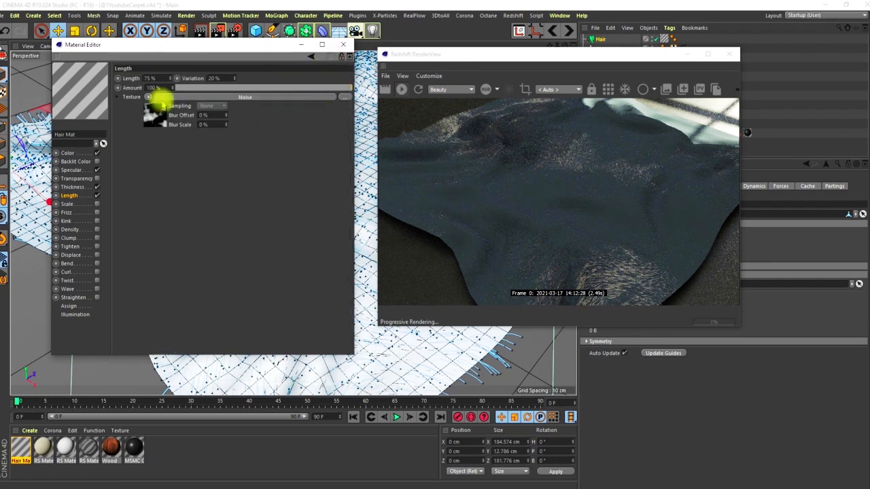
right_click(147, 99)
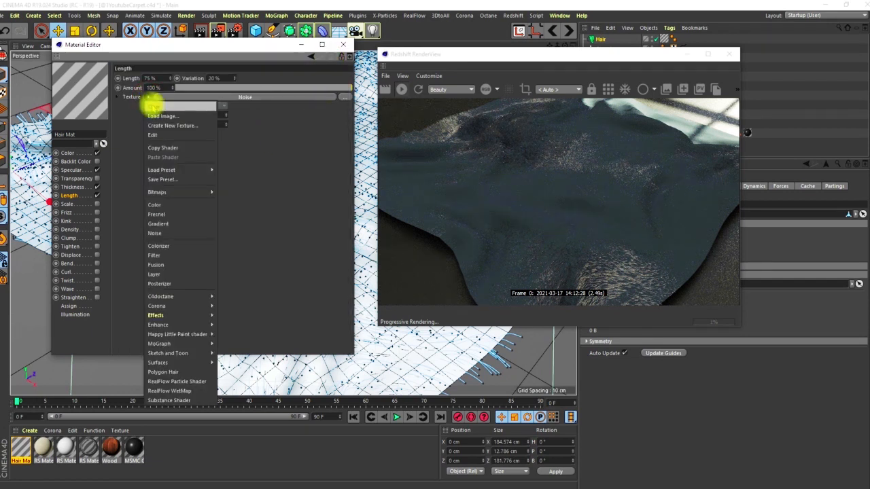
click(155, 107)
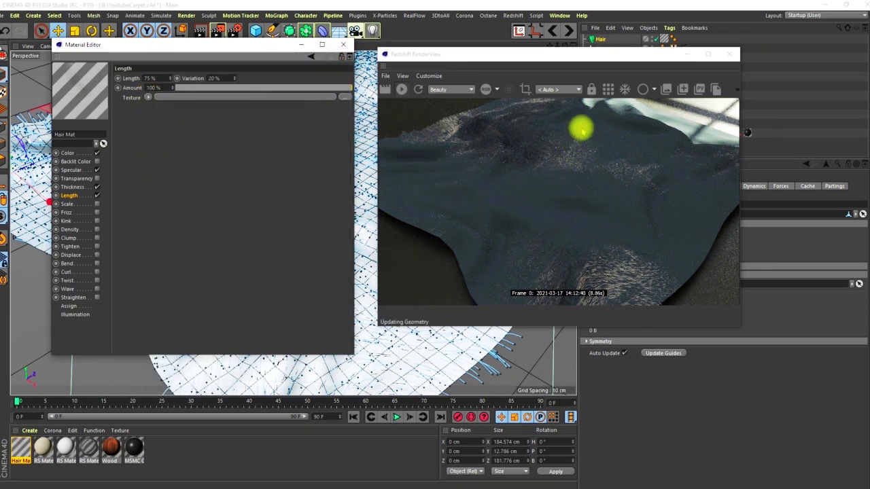
Step: Load a Falloff effect shader as the Hair Mat's Length texture
click(147, 98)
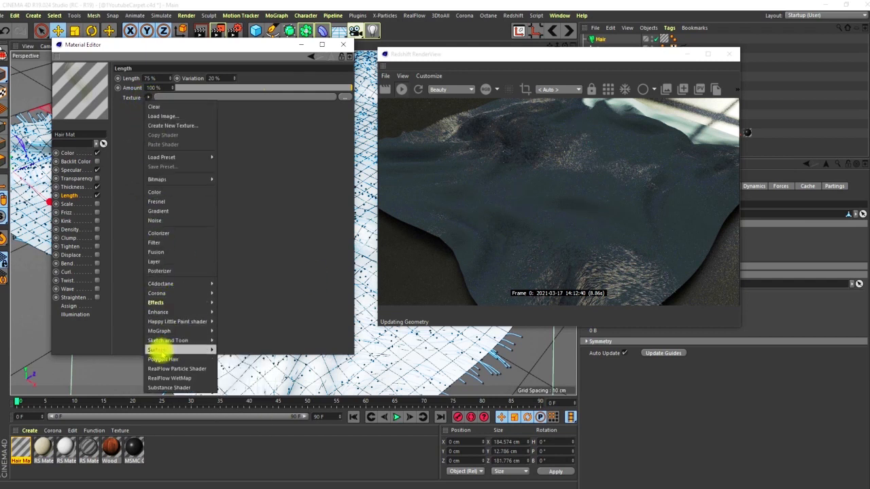
mouse_move(175, 293)
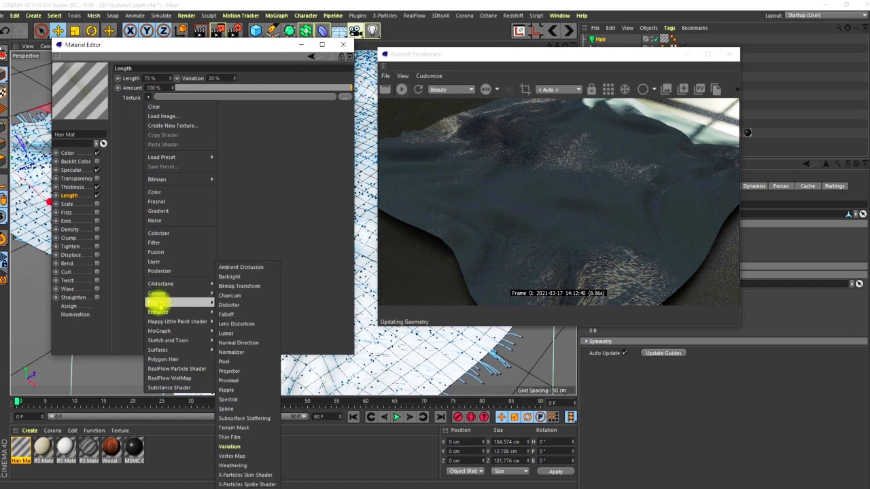
click(227, 314)
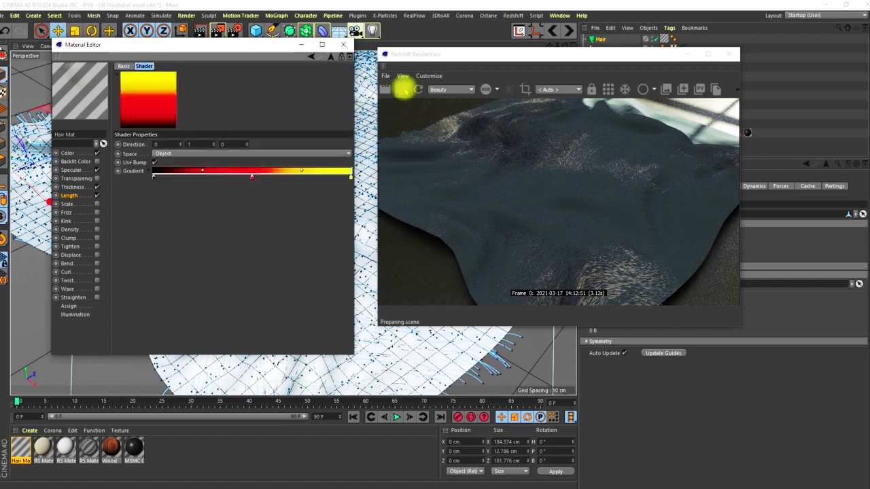
Step: Pause the Redshift preview, remove the red knot from the Falloff gradient and recolour its yellow end knot white
click(402, 89)
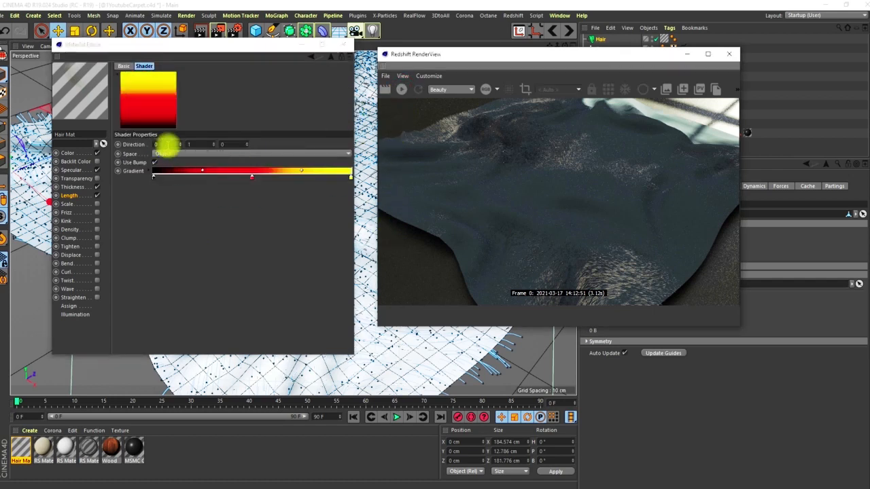
drag(251, 178, 252, 220)
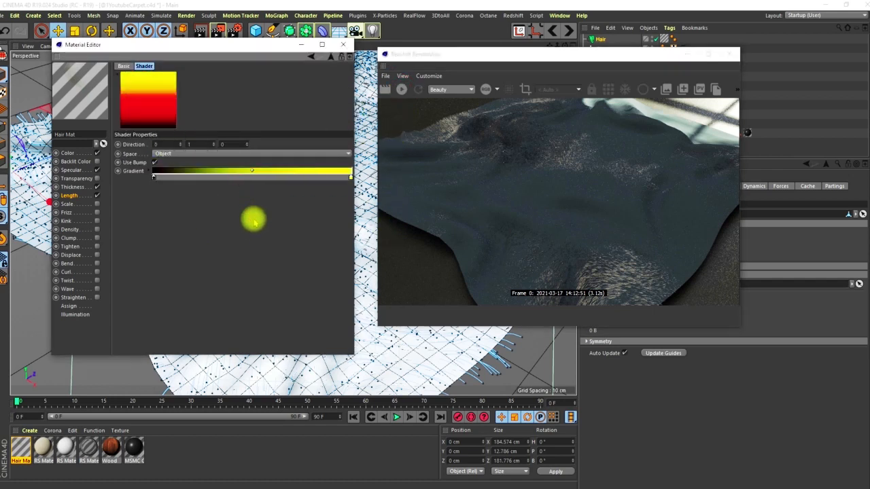
double_click(351, 178)
drag(336, 187, 296, 196)
click(327, 211)
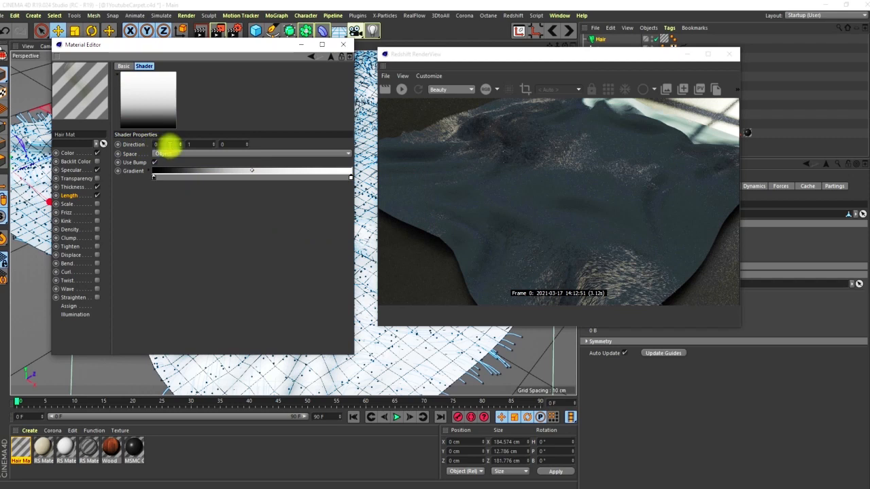
Step: Check the Falloff shader's direction values against the carpet in the viewport and restart the Redshift preview
drag(170, 145, 145, 165)
text(1)
drag(229, 145, 134, 196)
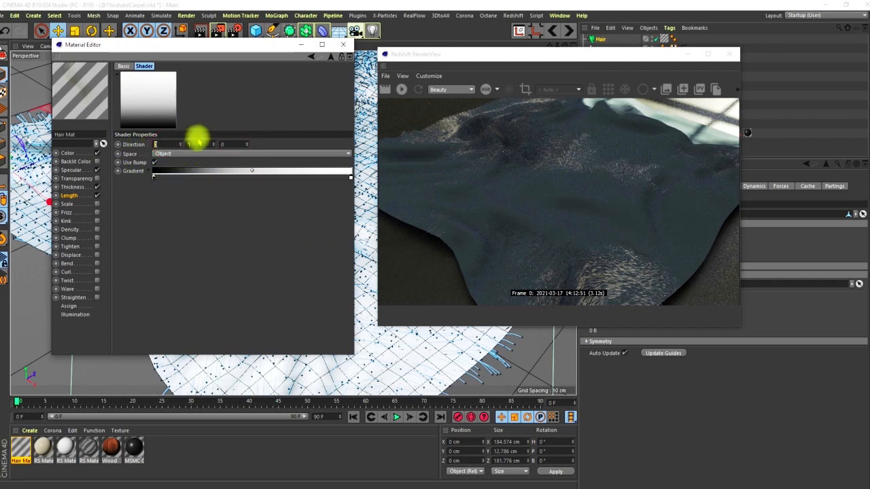
key(Tab)
key(Tab)
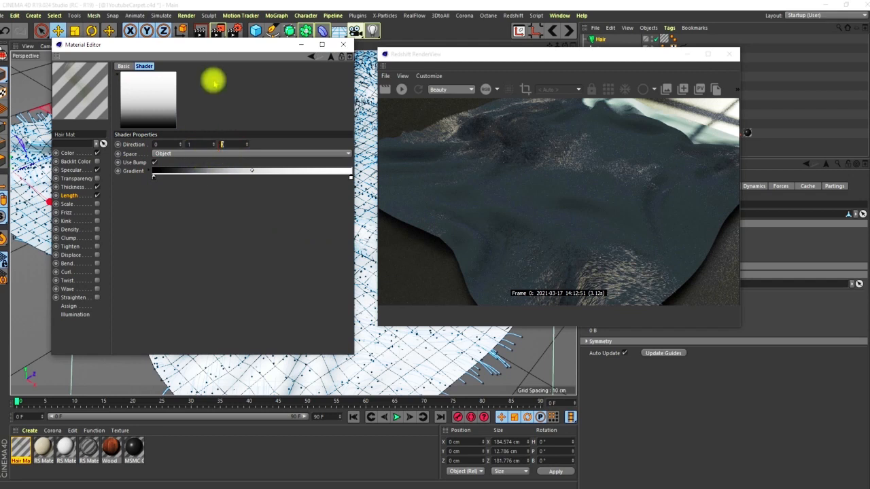
drag(217, 53, 450, 81)
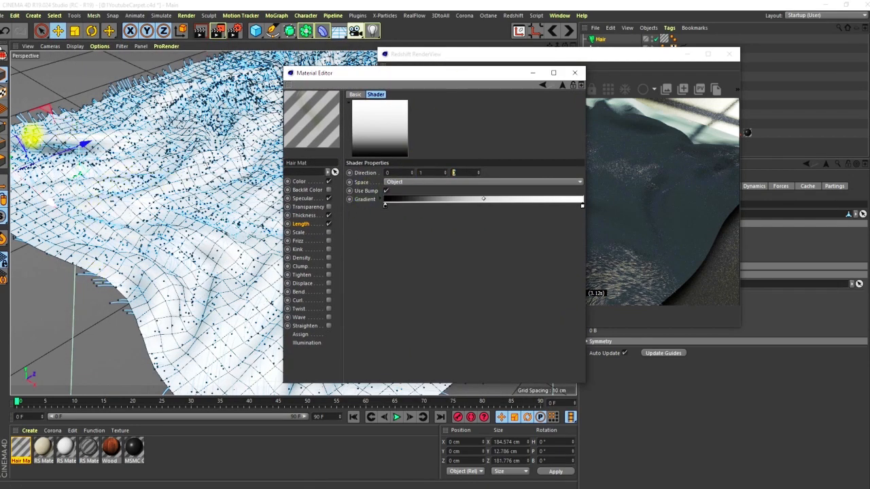
drag(429, 72, 251, 62)
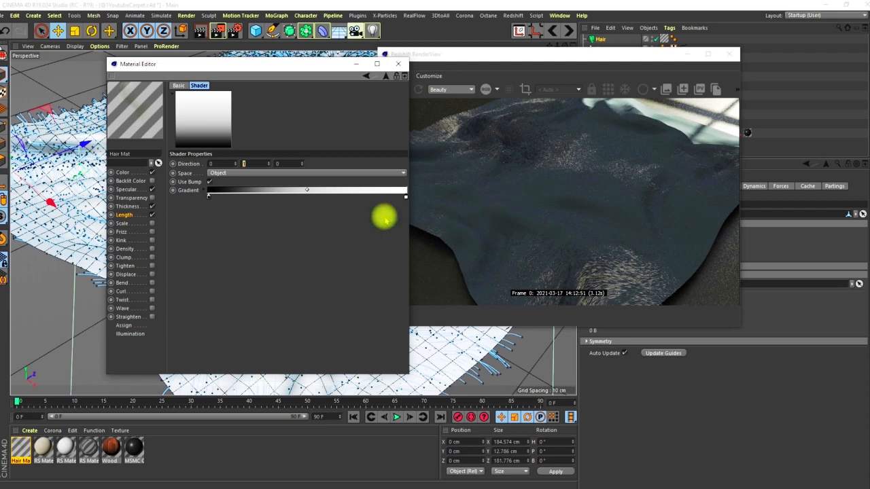
click(245, 163)
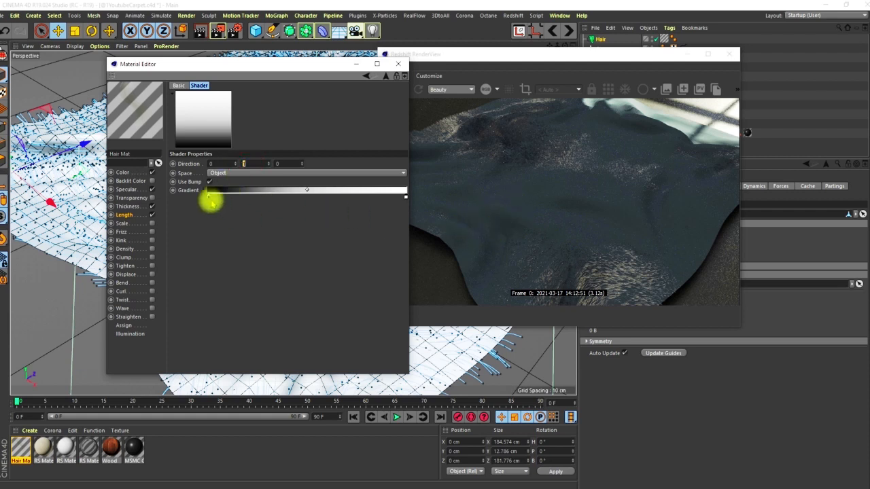
drag(297, 65, 250, 62)
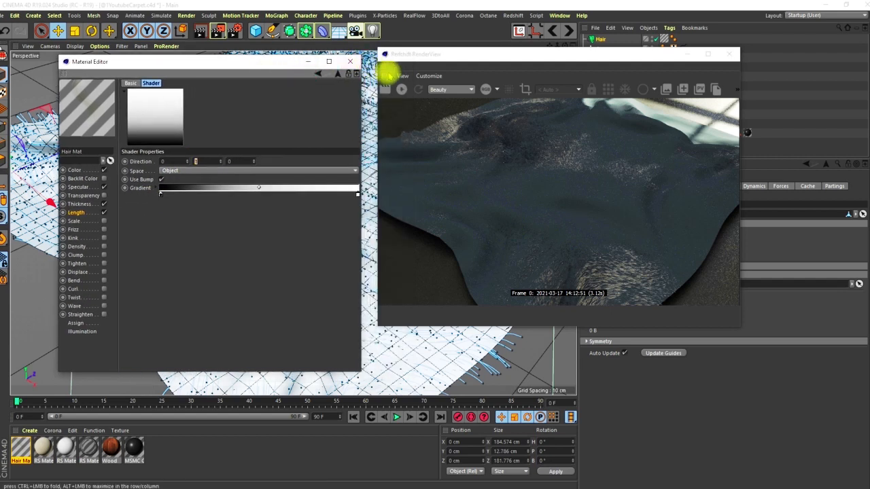
click(399, 89)
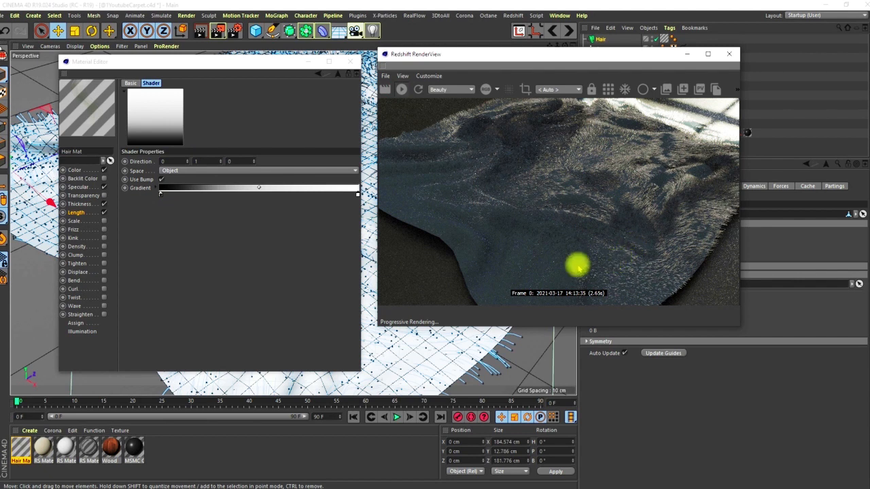
Step: Set the Falloff shader's Y direction to -1 and review the available Space options
click(192, 168)
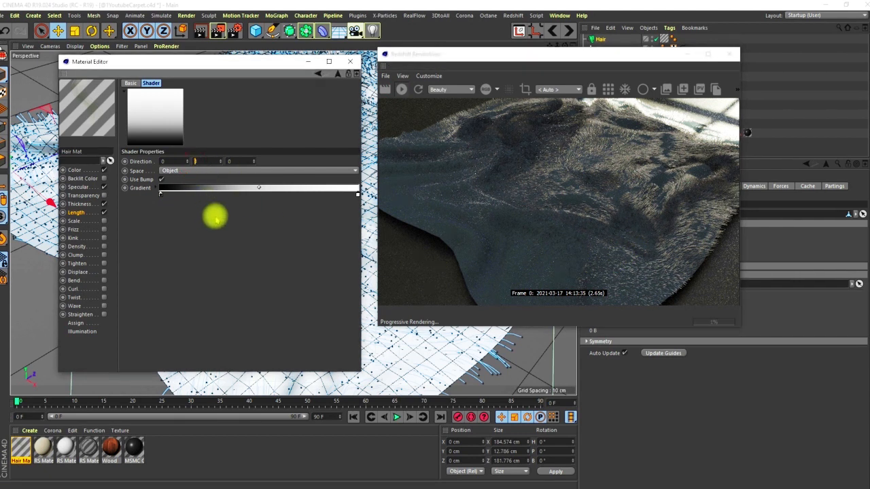
text(-1)
key(Return)
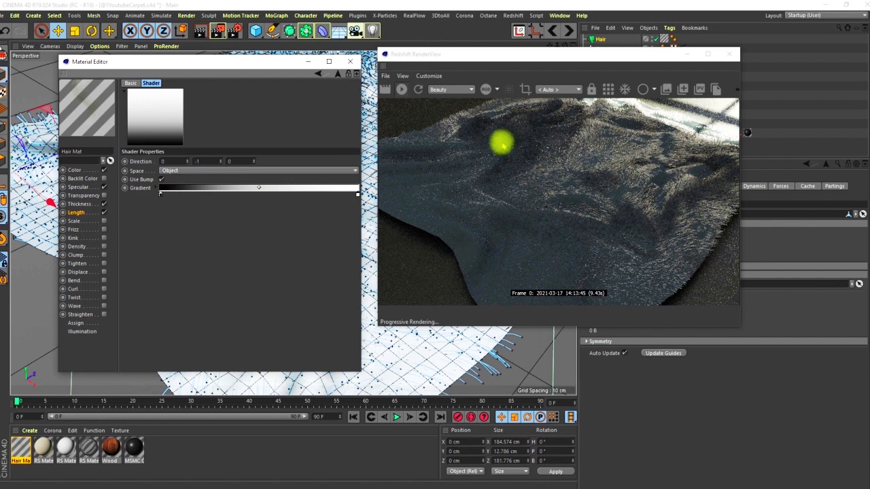
drag(522, 54, 559, 46)
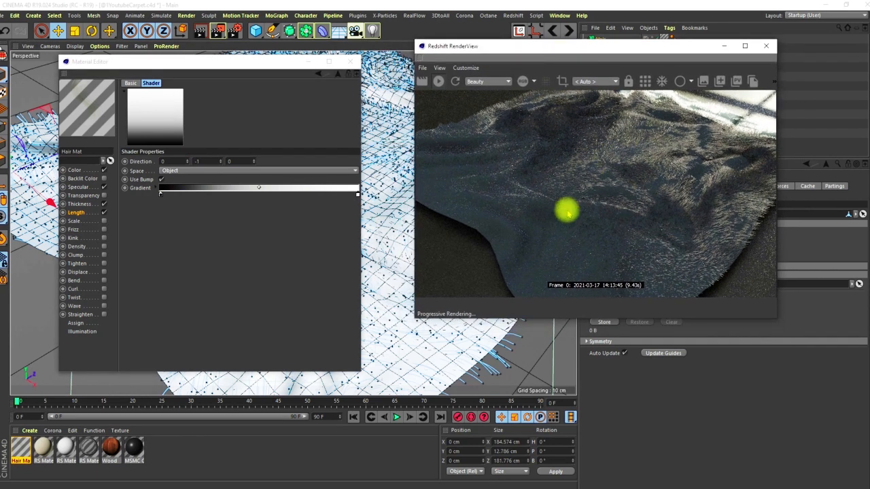
click(203, 161)
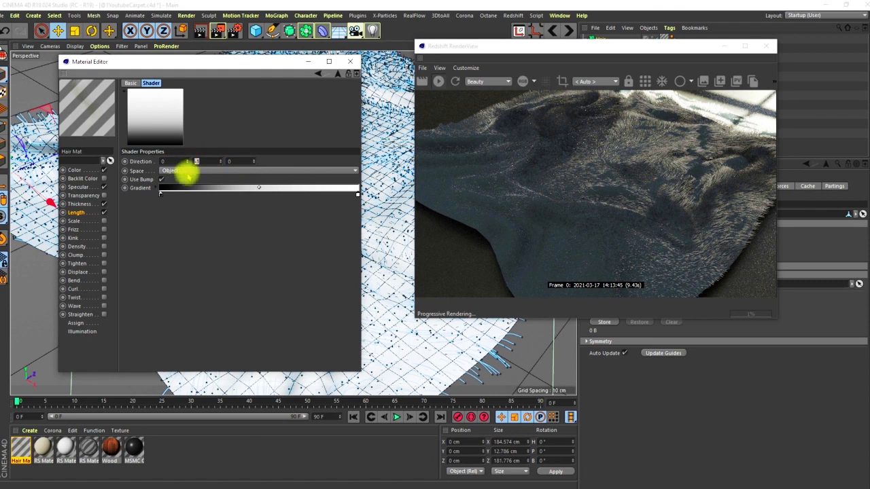
click(189, 171)
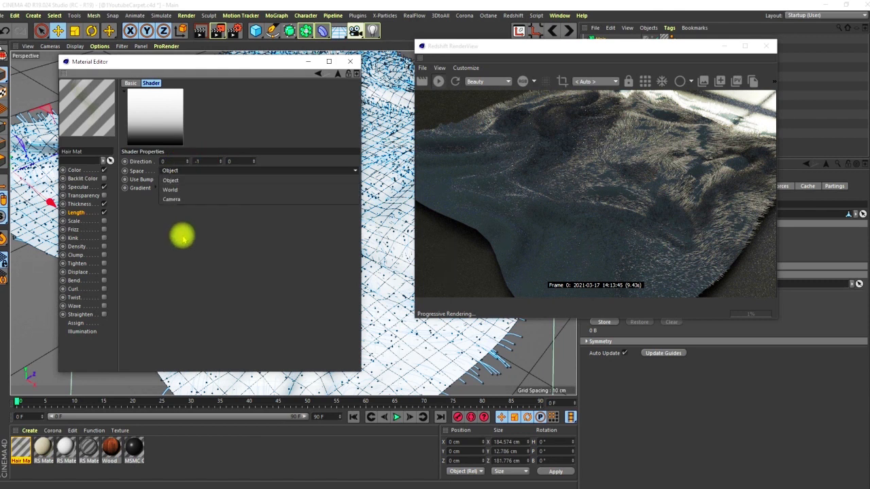
click(234, 301)
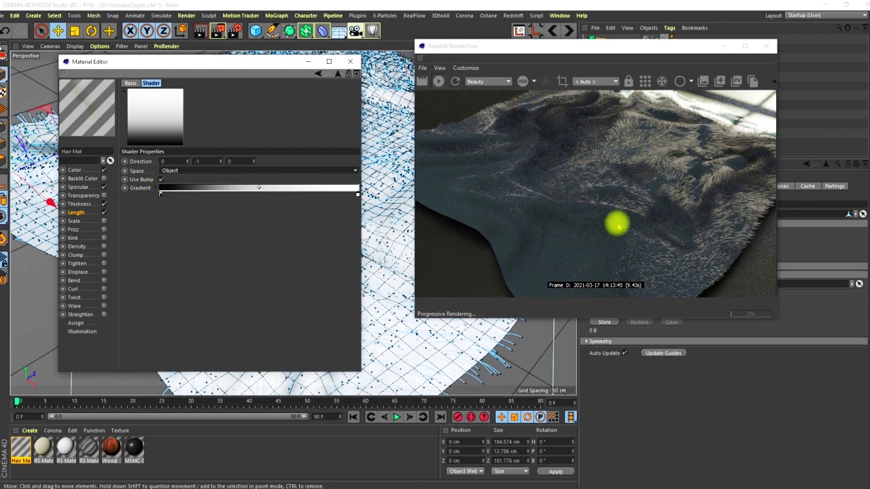
Step: Invert the Falloff gradient and set its black end knot to a grey with 60% value
right_click(280, 193)
click(295, 217)
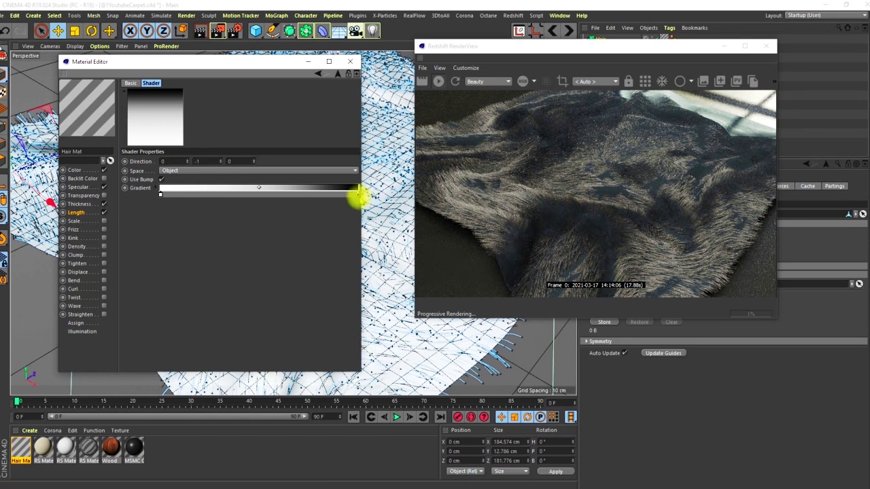
double_click(357, 193)
click(365, 214)
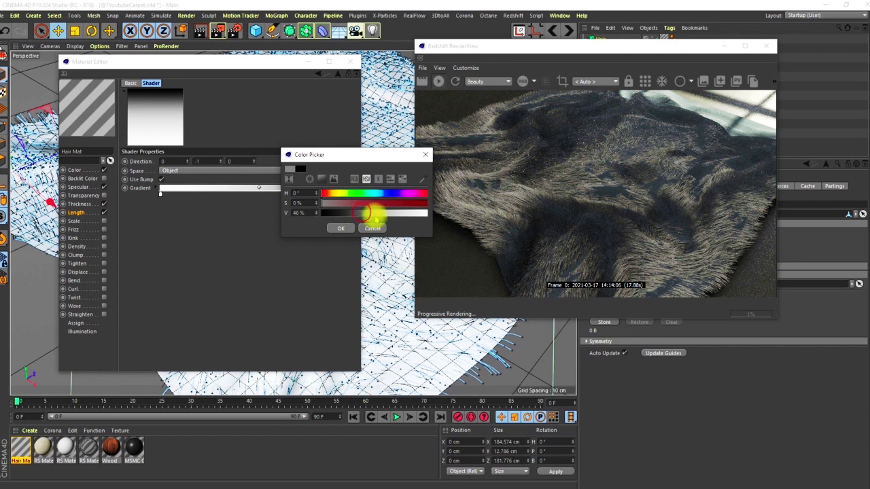
drag(307, 212, 285, 210)
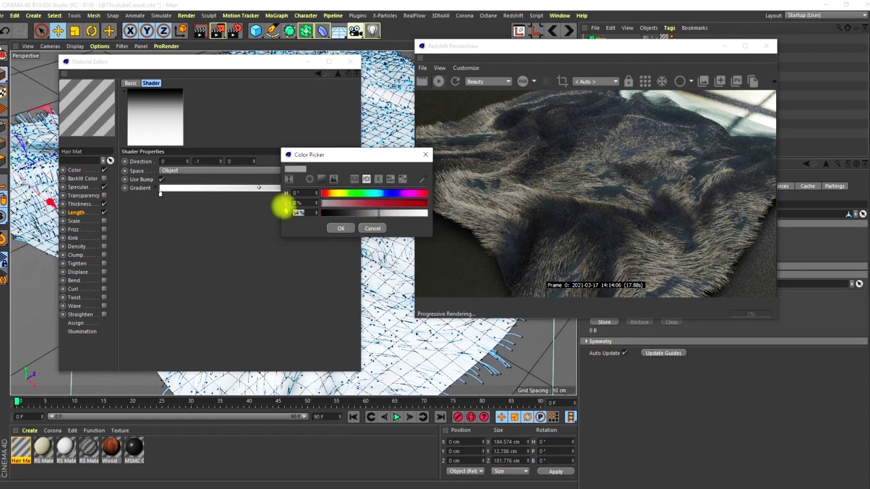
text(60)
click(342, 228)
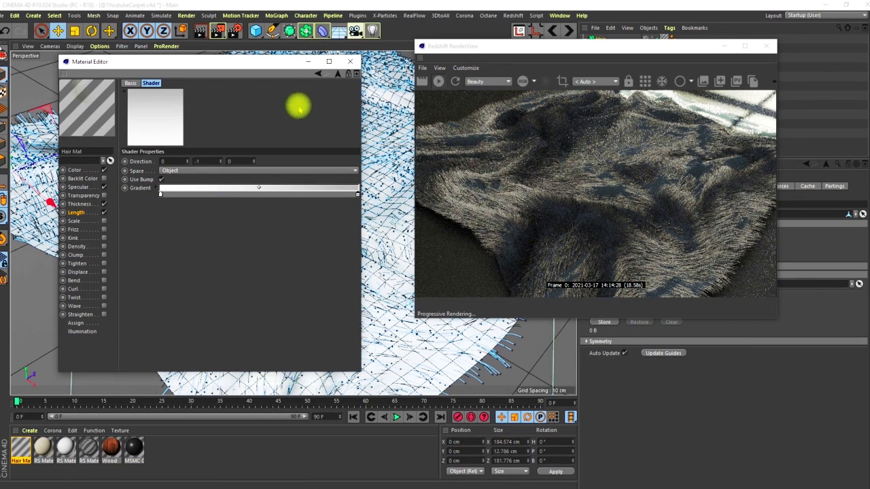
Step: Replace the Falloff shader in the Hair Mat's Length texture with a Weathering effect shader
click(337, 72)
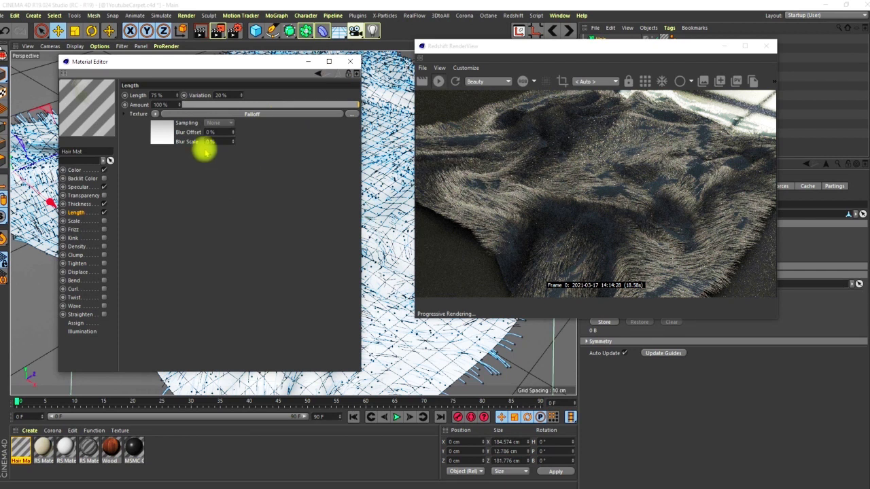
click(155, 113)
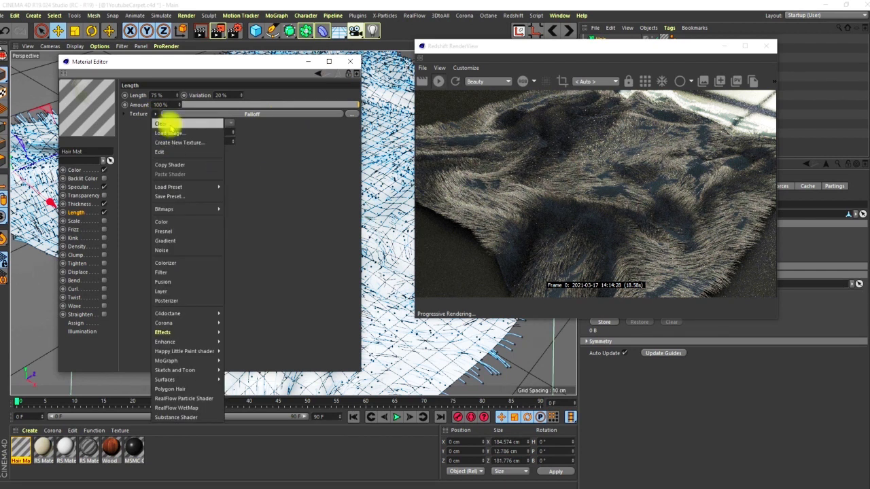
click(168, 123)
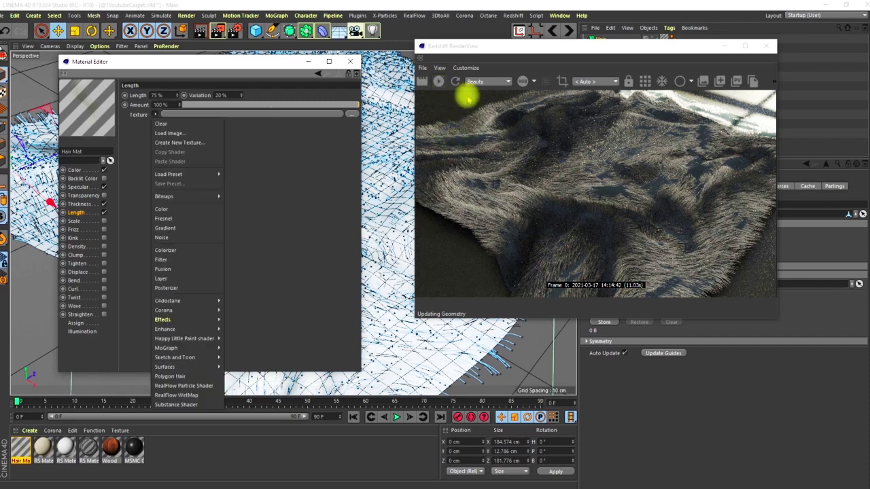
mouse_move(181, 312)
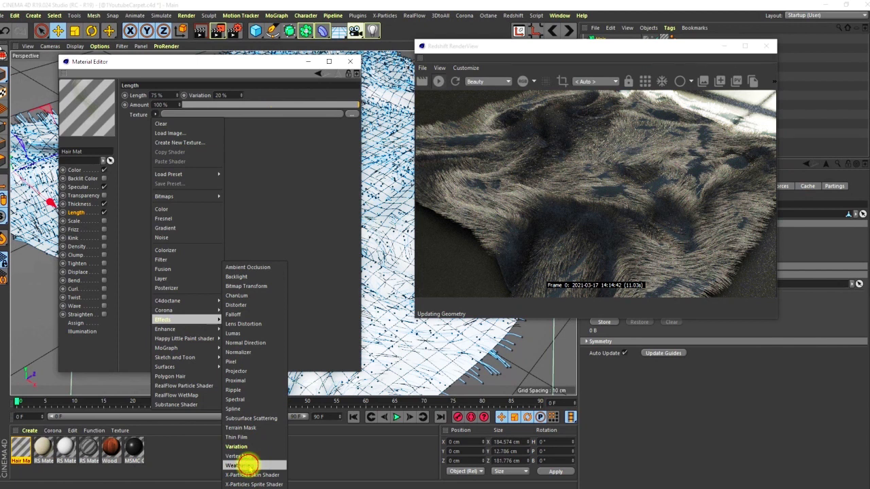
click(248, 465)
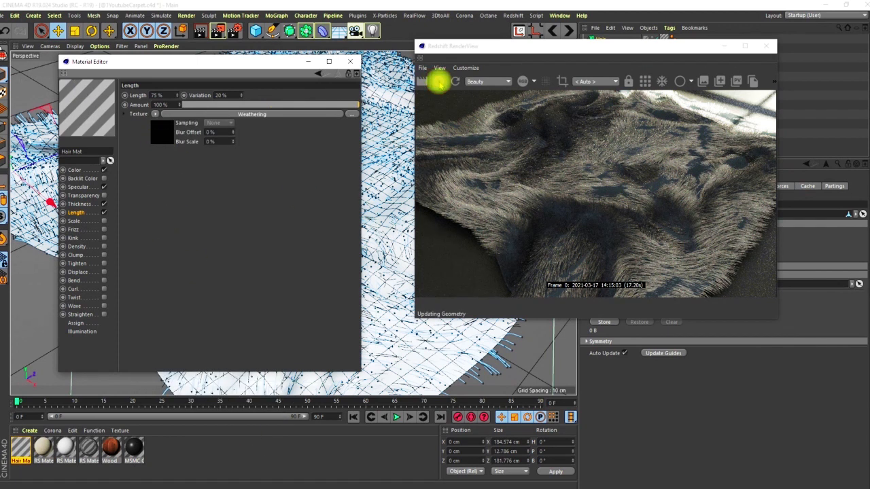
Step: Stop the interactive render and clear the Weathering shader from the hair material's Length texture
click(439, 82)
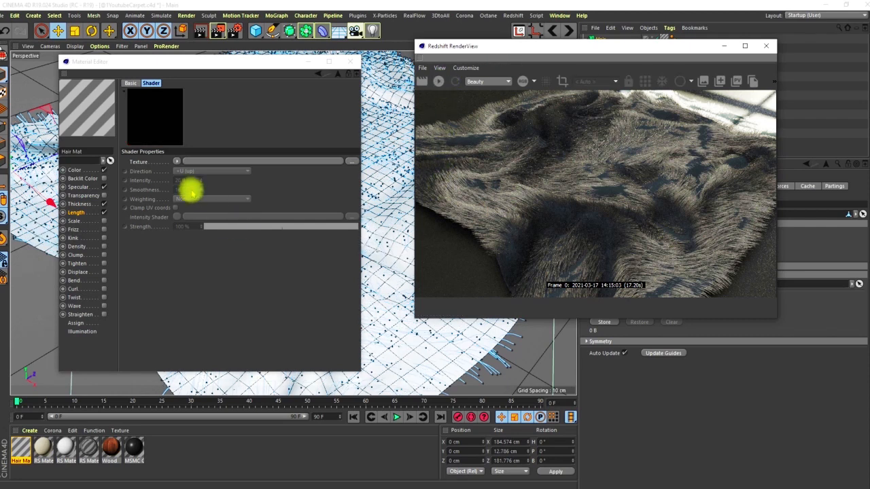
click(318, 73)
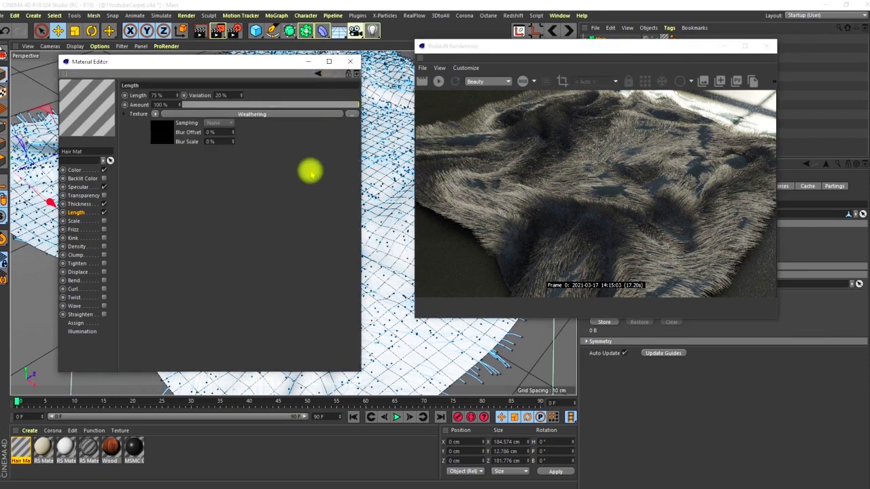
click(154, 115)
click(153, 113)
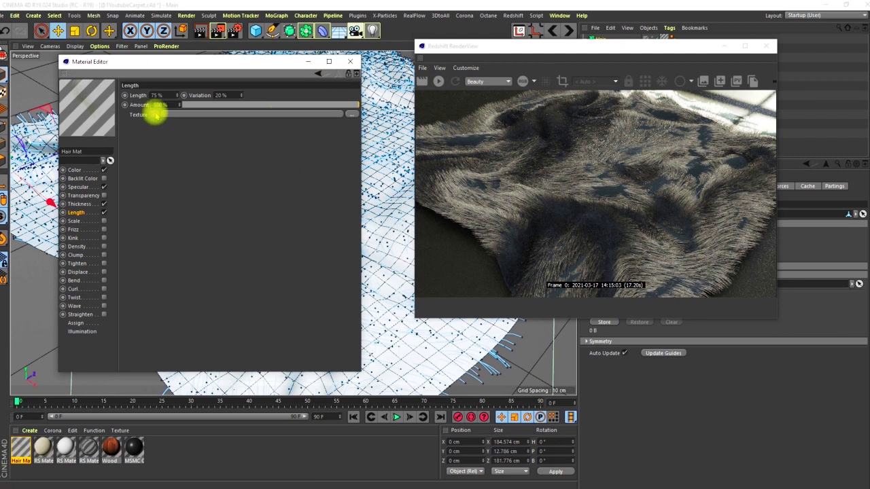
Step: Load a Terrain Mask effect shader into the hair material's Length texture and open its shader properties
click(154, 112)
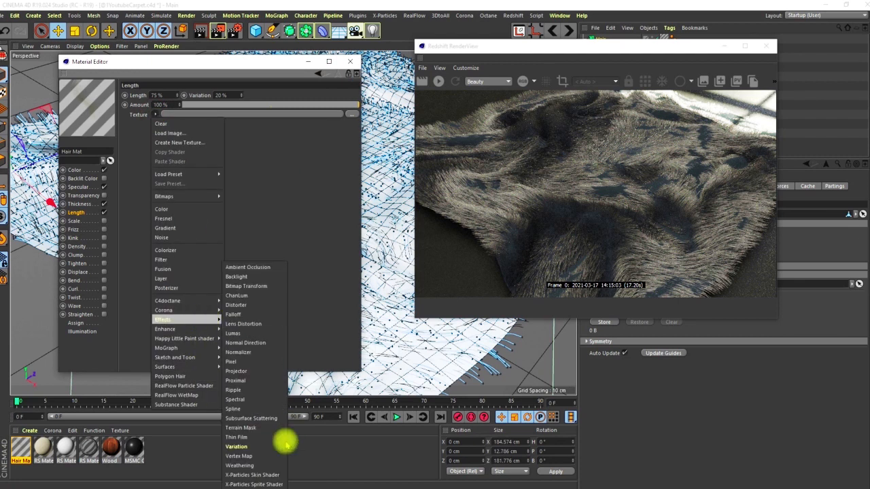
click(241, 428)
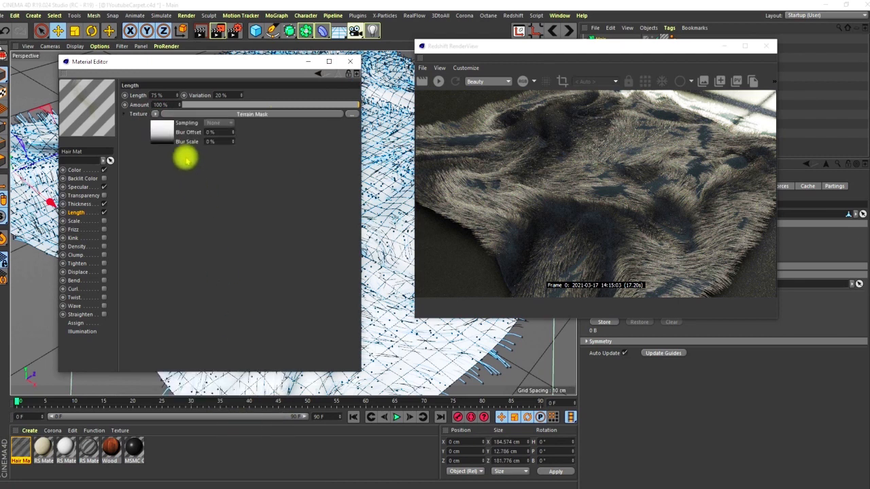
click(159, 135)
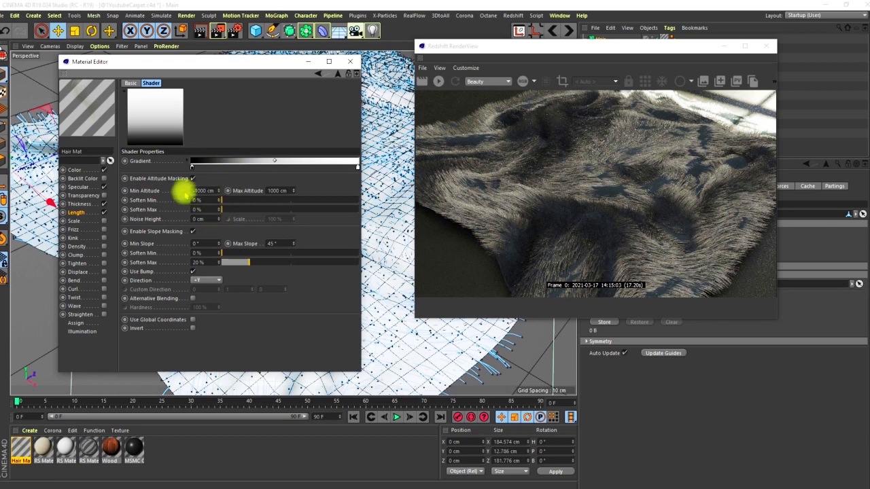
Step: Arrange the material editor and render view side by side and restart the interactive render to preview the Terrain Mask
drag(561, 46, 646, 133)
drag(288, 67, 133, 184)
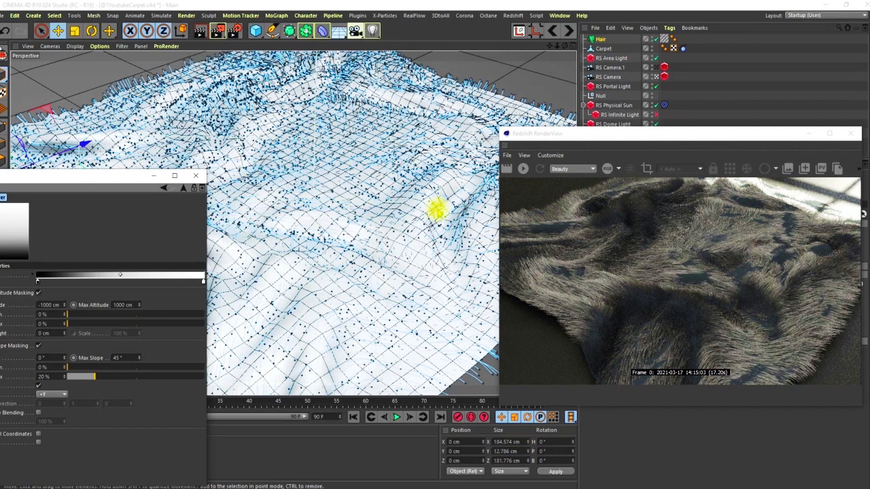
drag(112, 178, 316, 77)
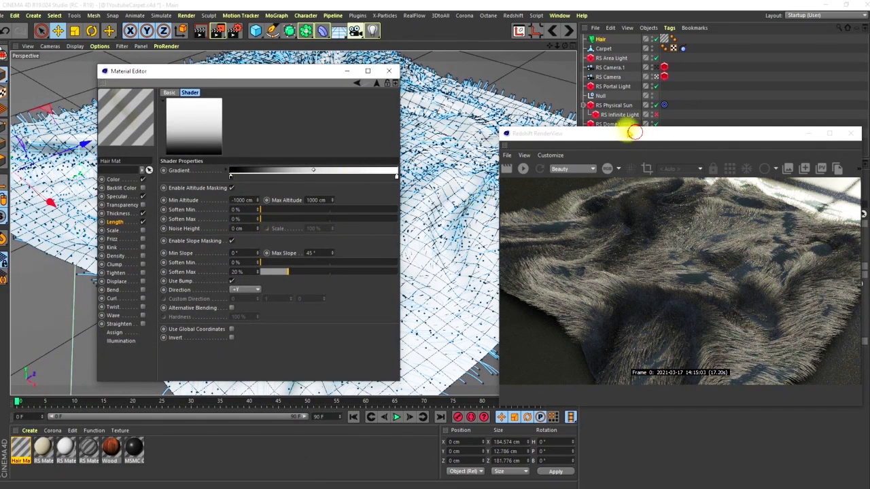
drag(635, 132, 591, 95)
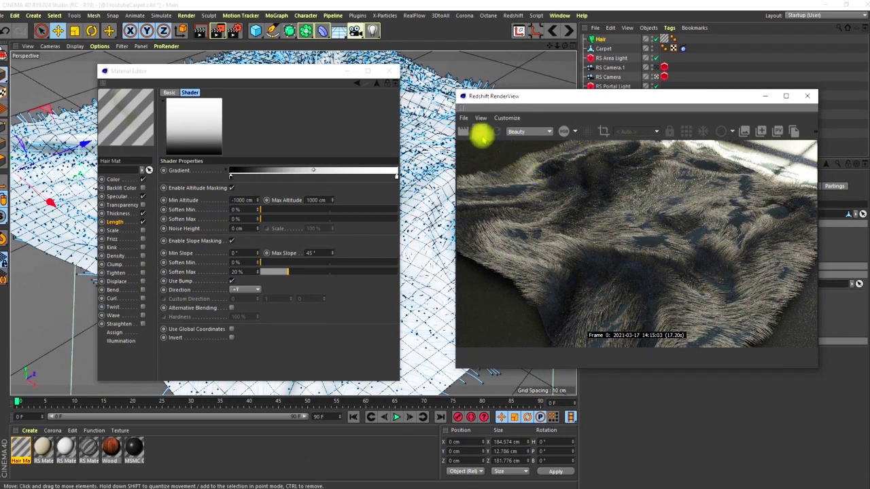
click(479, 131)
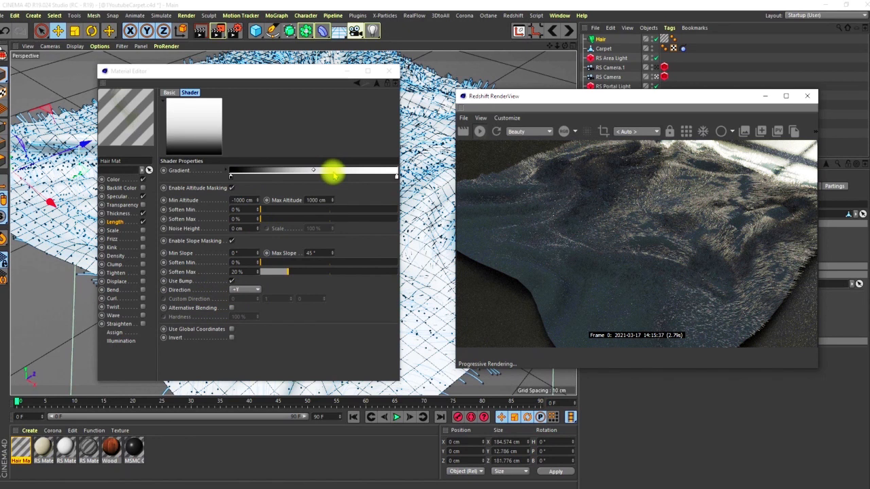
Step: Invert the Terrain Mask gradient and set its black end knot to 80% brightness
right_click(334, 175)
click(335, 177)
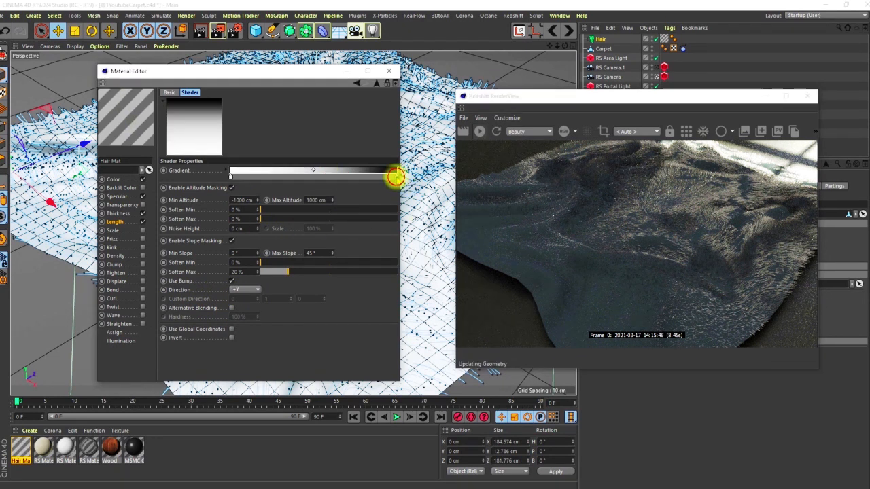
double_click(398, 176)
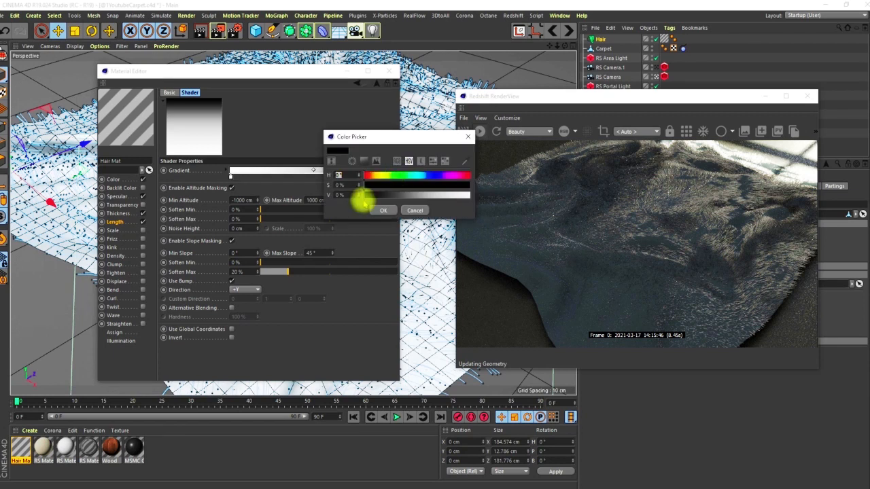
text(80)
key(Return)
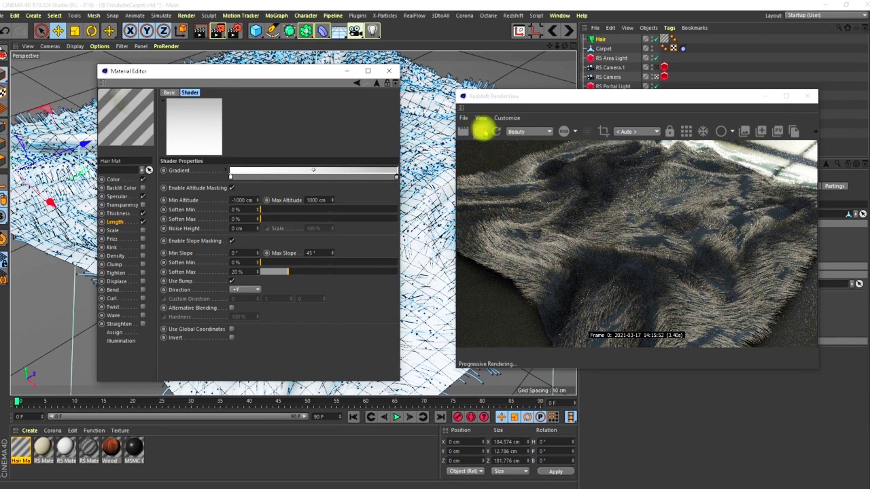
Step: Stop the interactive render and clear the Terrain Mask shader from the Length texture
click(480, 131)
click(377, 83)
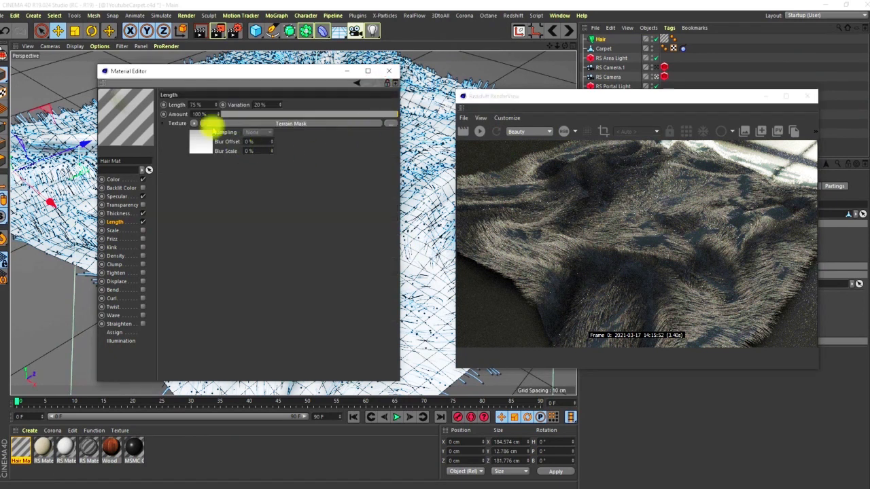
click(194, 123)
click(210, 130)
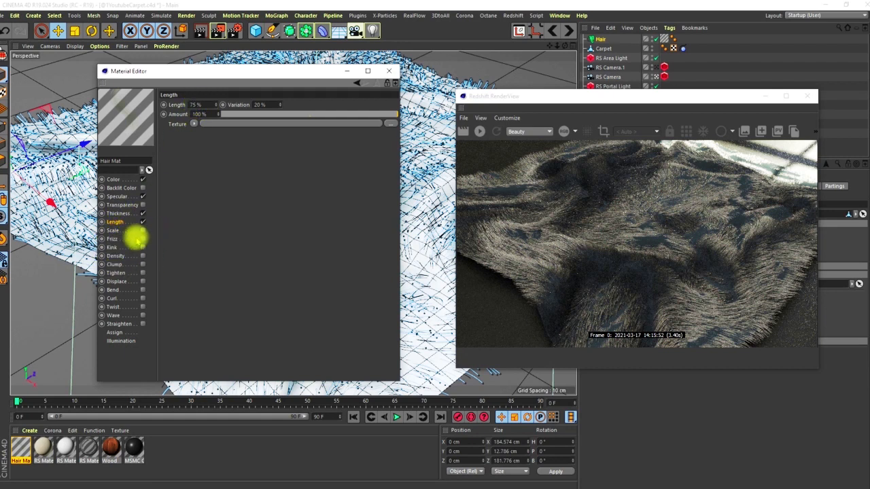
Step: Enable the Frizz channel of the hair material, toggling it off and on to compare the hairs in the viewport
click(142, 239)
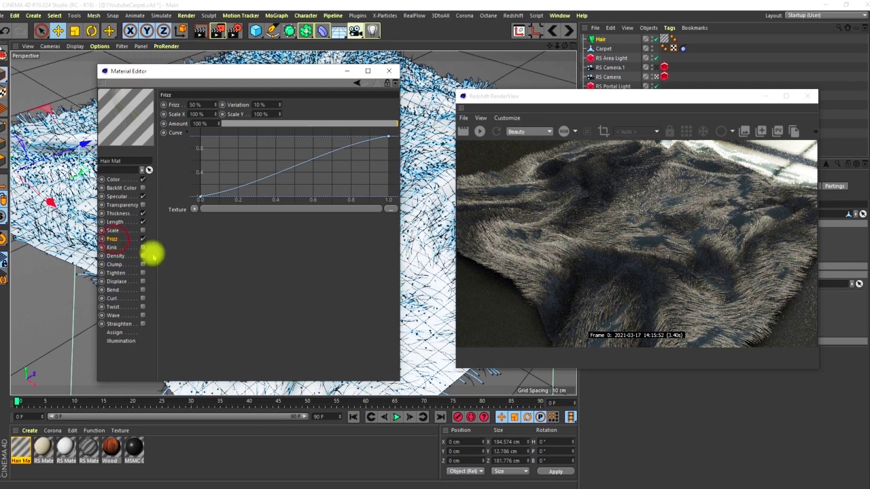
drag(276, 74, 529, 111)
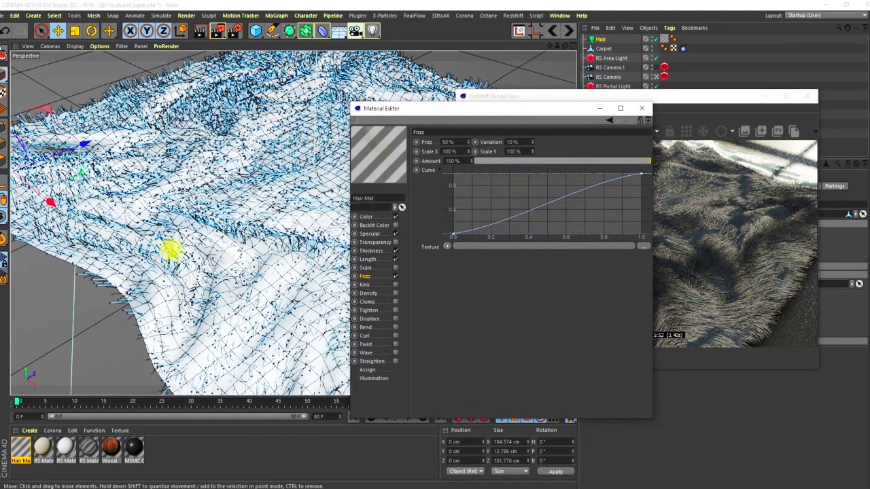
click(396, 276)
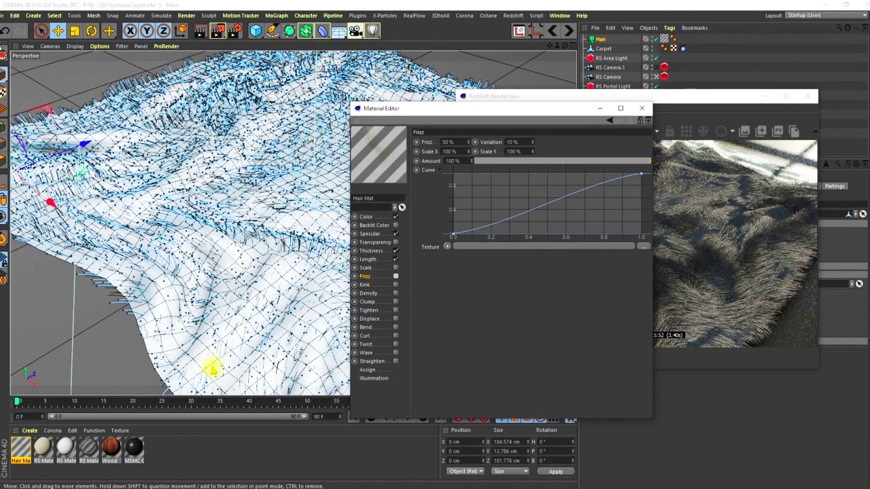
click(395, 276)
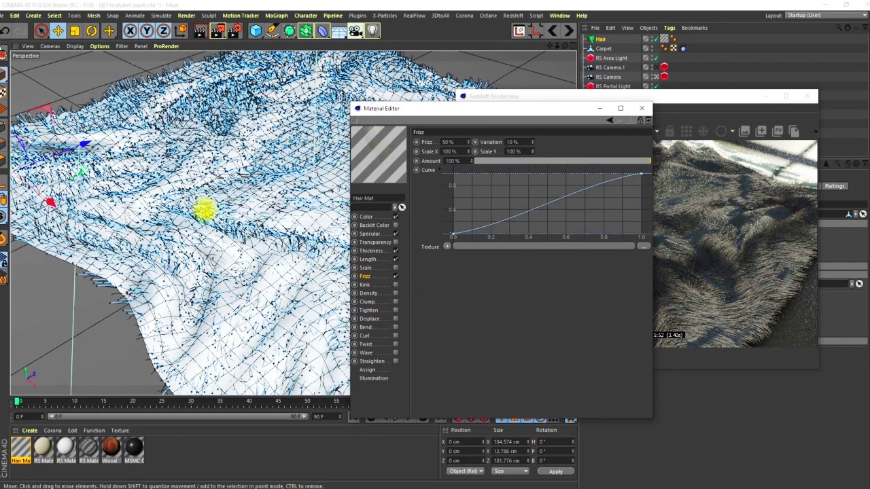
Step: Restart the interactive render with the material editor beside it and set the Frizz strength to 10%
drag(439, 109, 230, 64)
click(476, 134)
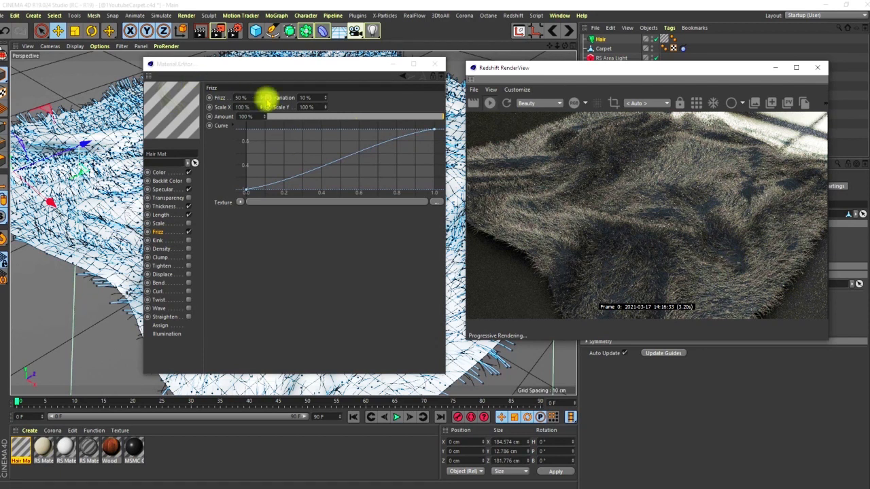
drag(253, 97, 233, 97)
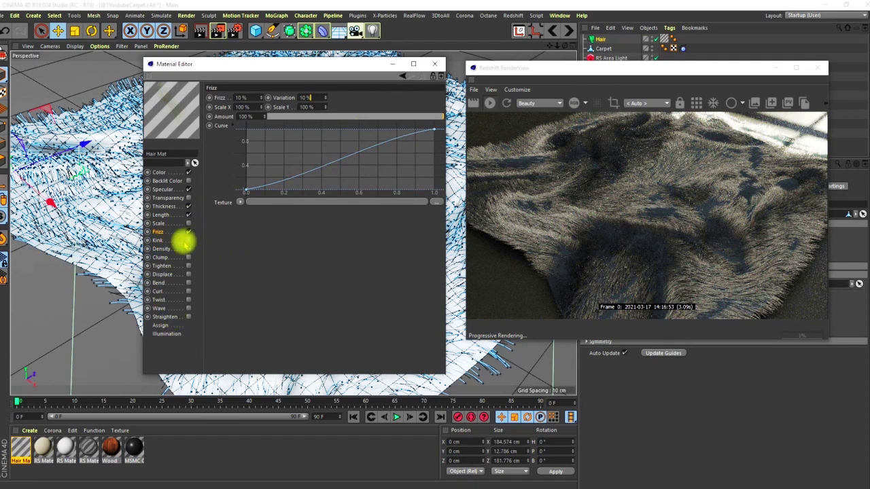
Step: Enable the Kink channel of the hair material and set its Kink strength to 20%
click(189, 240)
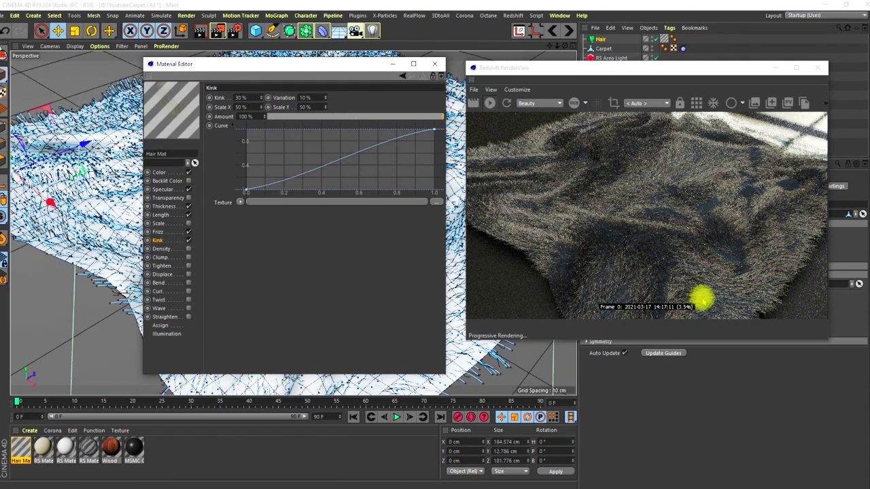
drag(641, 67, 642, 30)
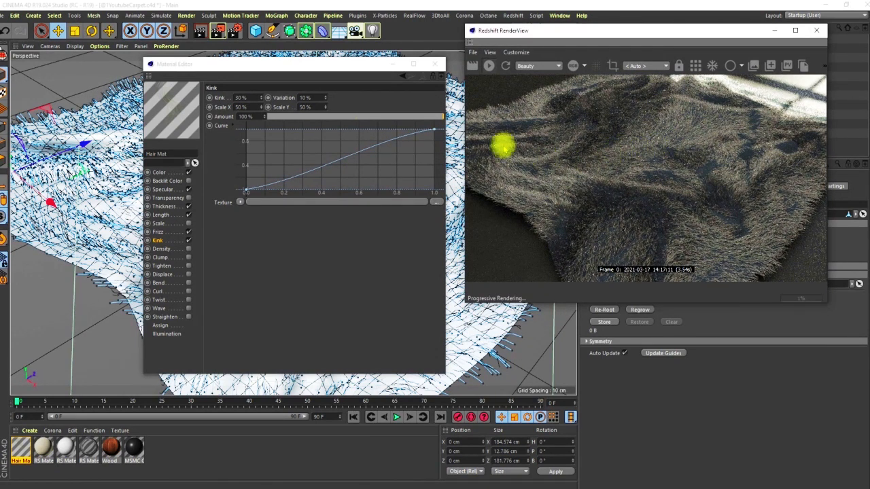
click(239, 98)
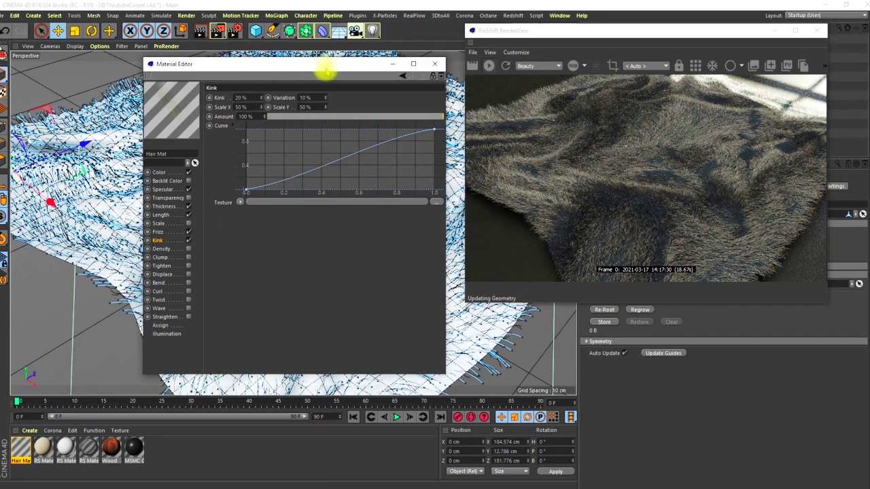
Step: Enable the Clump channel of the hair material and review its Count, Clump and Radius settings
drag(324, 70, 315, 48)
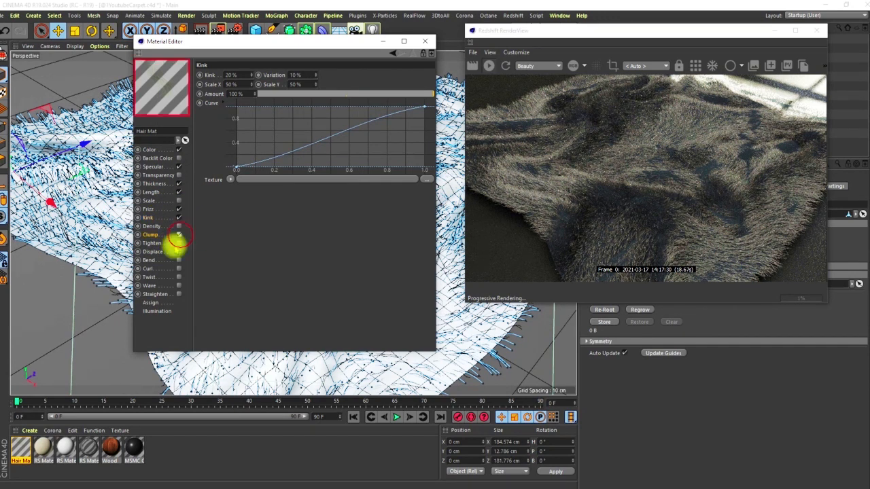
click(178, 235)
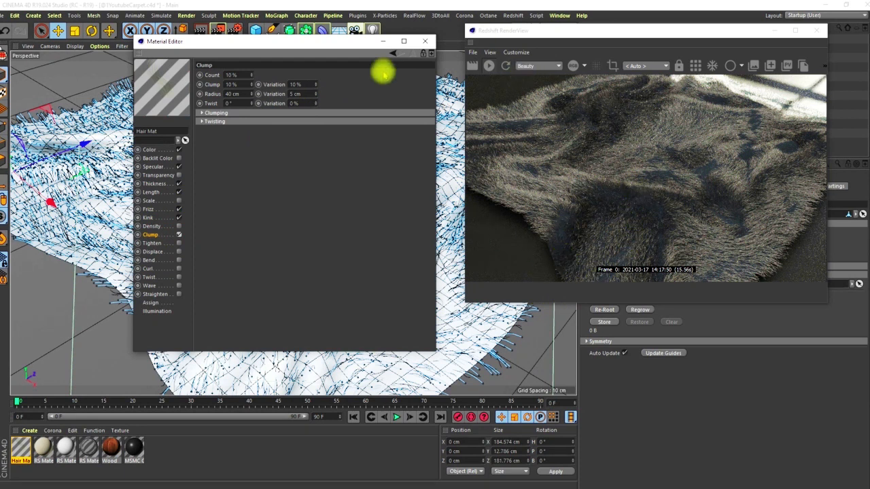
drag(330, 40, 292, 42)
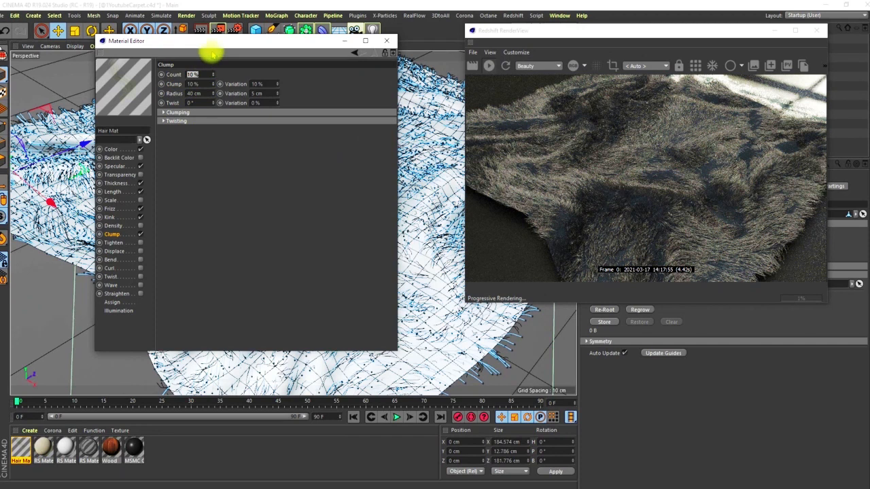
double_click(196, 83)
double_click(193, 74)
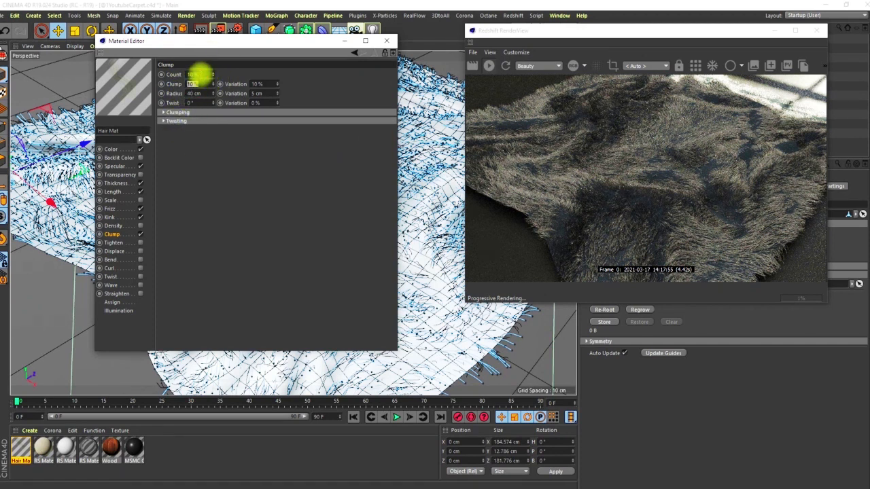
double_click(197, 93)
click(171, 104)
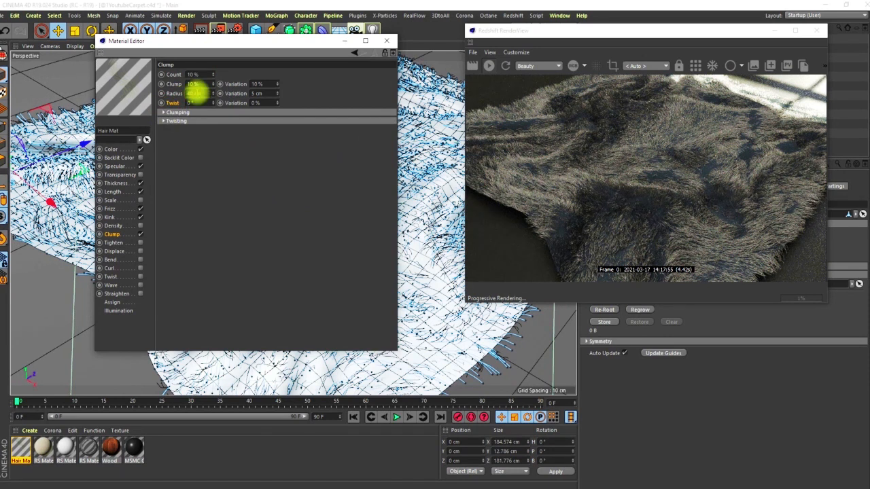
double_click(202, 96)
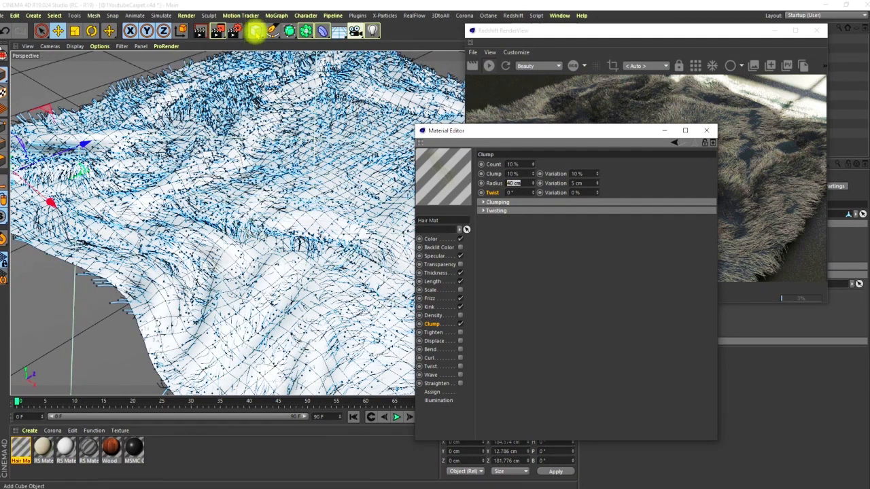
Step: Stop the interactive render, add a Disc primitive and move it over the carpet as a size reference
click(489, 66)
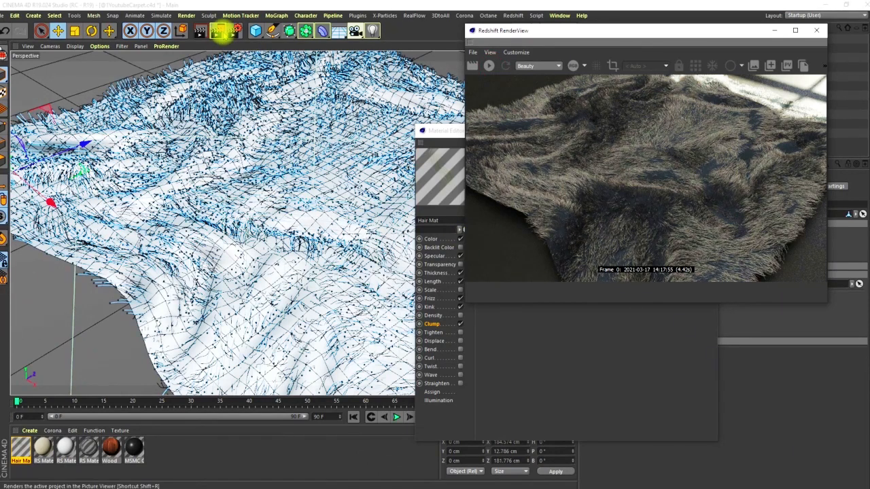
click(256, 30)
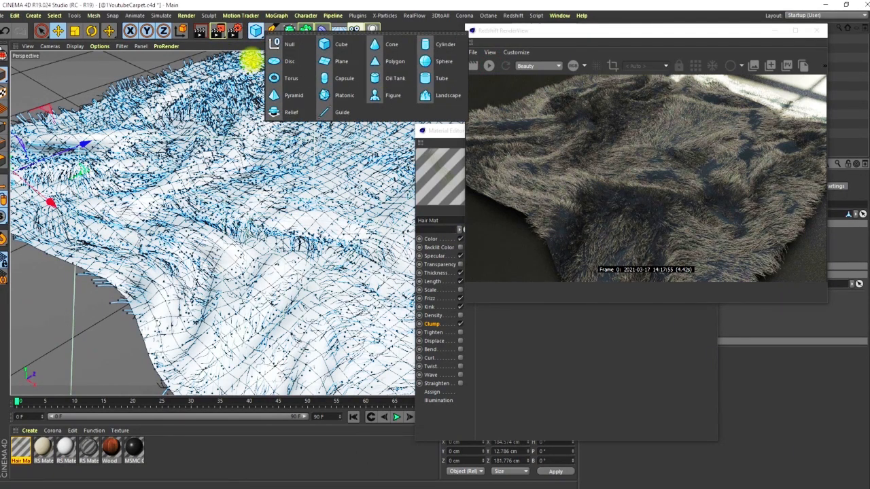
click(276, 62)
drag(90, 138, 206, 142)
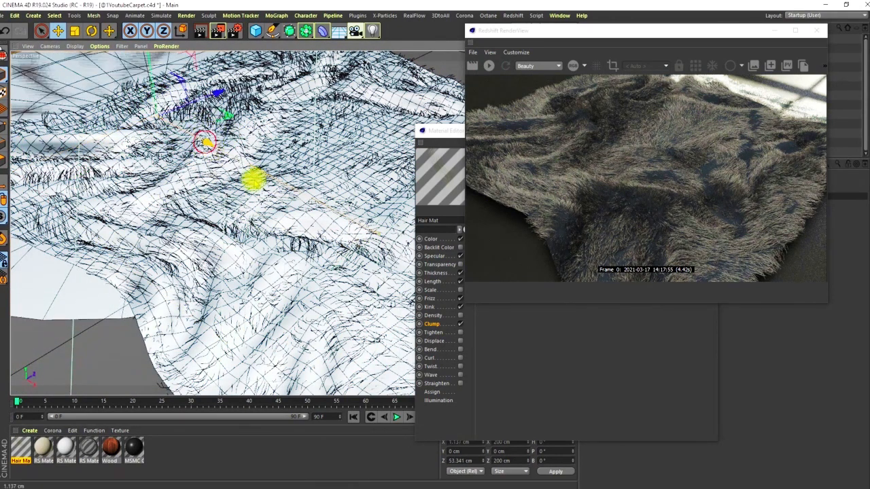
drag(252, 179, 303, 193)
drag(247, 92, 246, 76)
Step: Set the Disc's outer radius to 40 cm and uncover it in the viewport beside the Clump settings
drag(666, 43, 306, 263)
drag(575, 135, 334, 126)
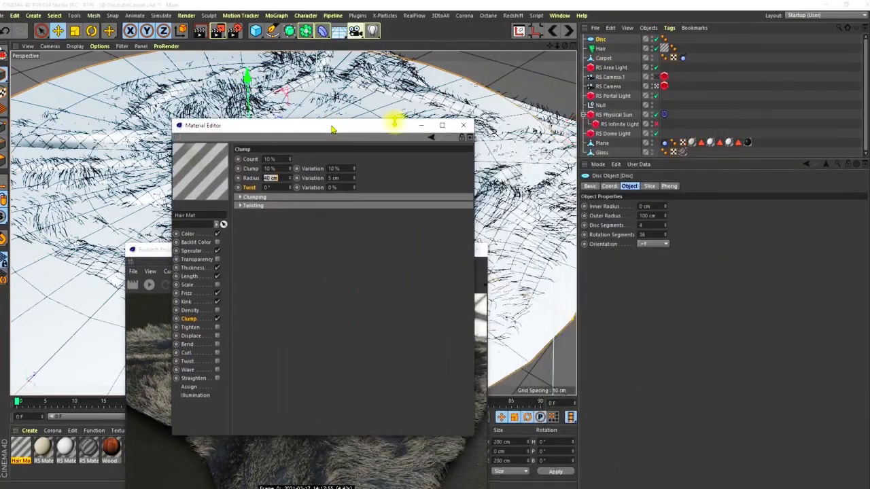
click(650, 216)
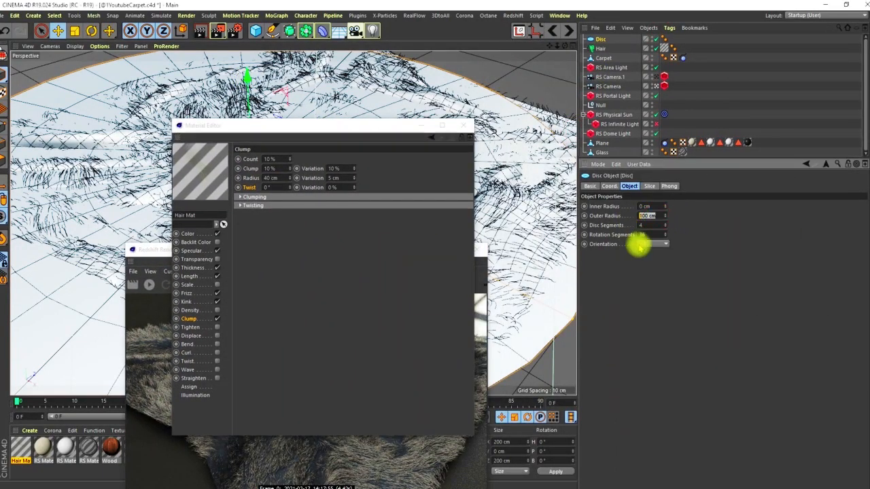
key(Return)
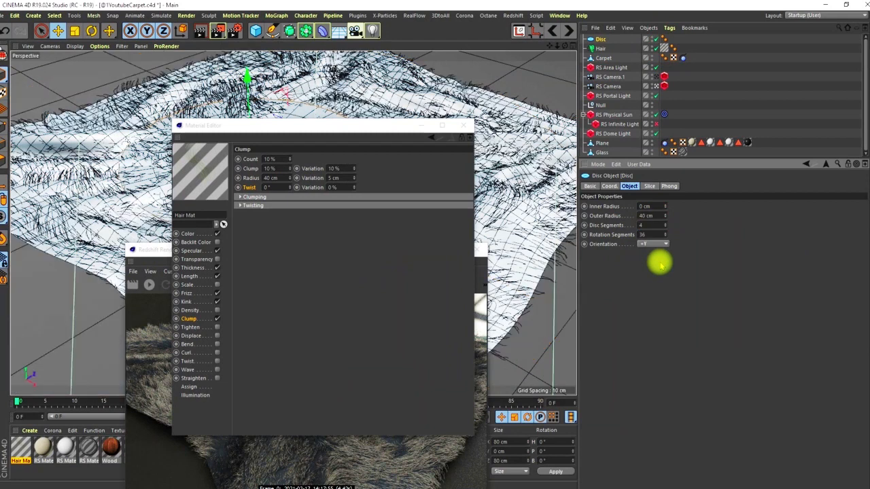
drag(360, 128, 427, 311)
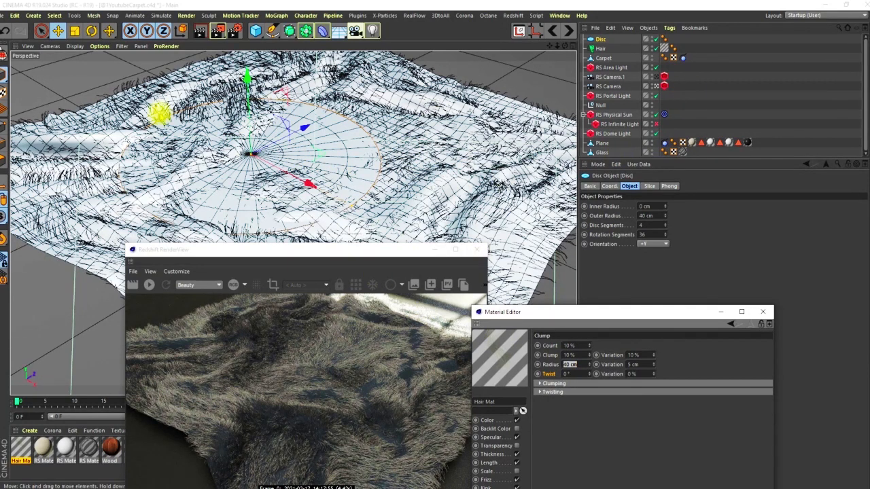
Step: Try a 3 cm outer radius on the Disc, move it to about X 93, Y 4, Z 65 cm, and set the radius to 2 cm
click(645, 216)
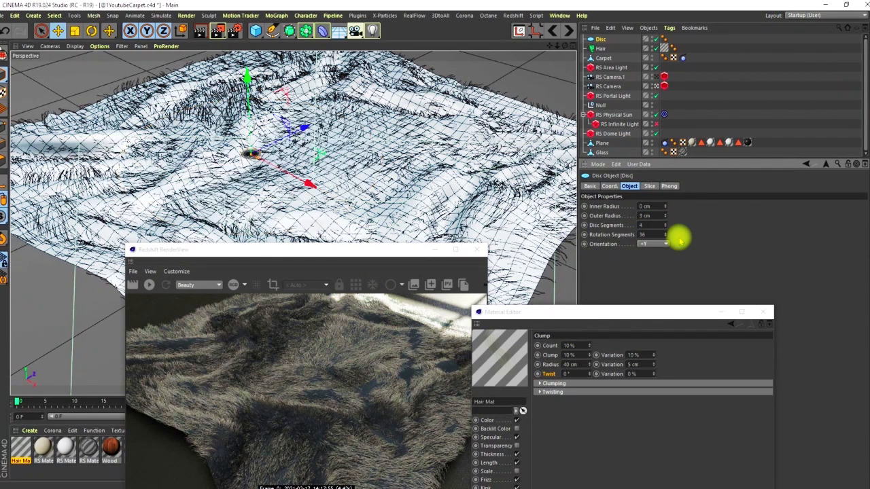
drag(409, 182, 451, 190)
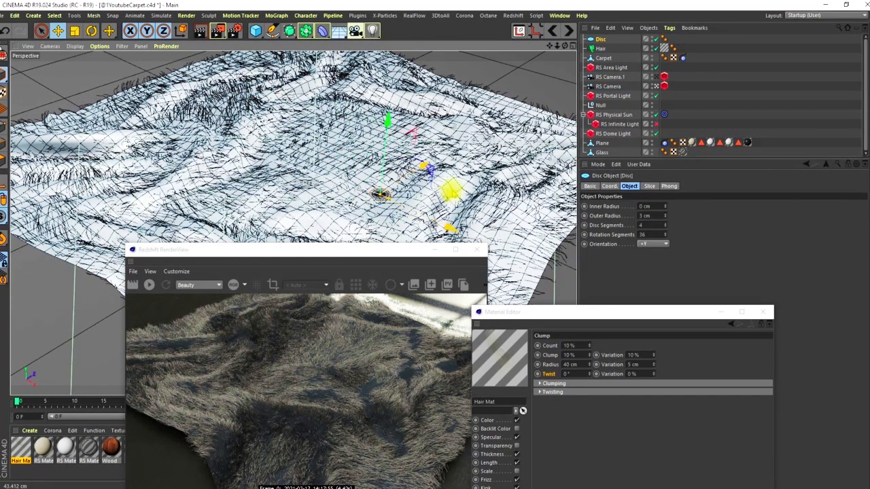
click(646, 216)
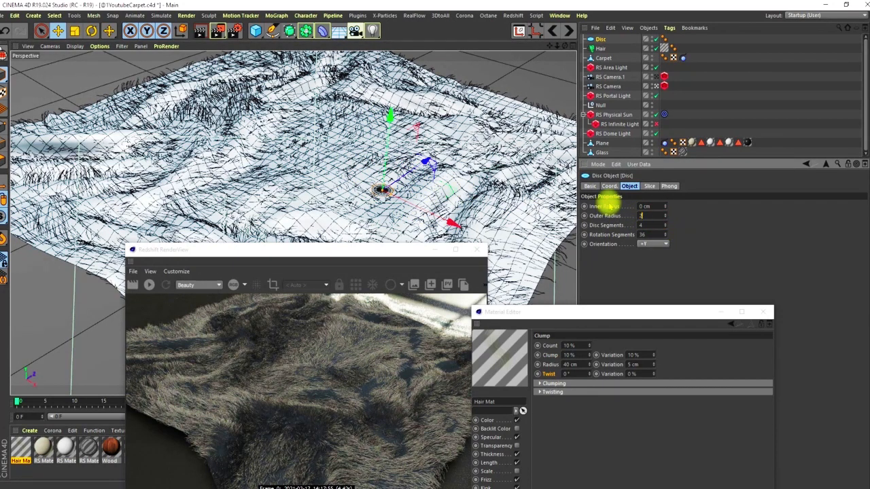
drag(397, 253, 345, 82)
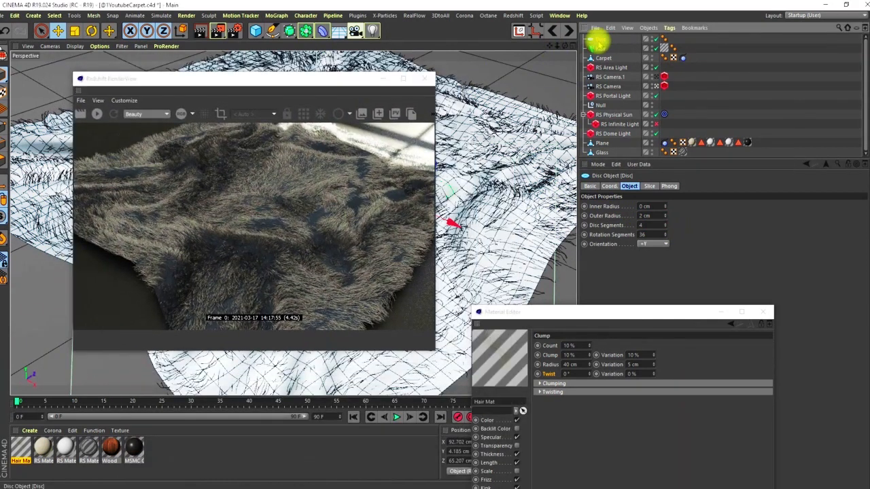
drag(363, 78, 243, 219)
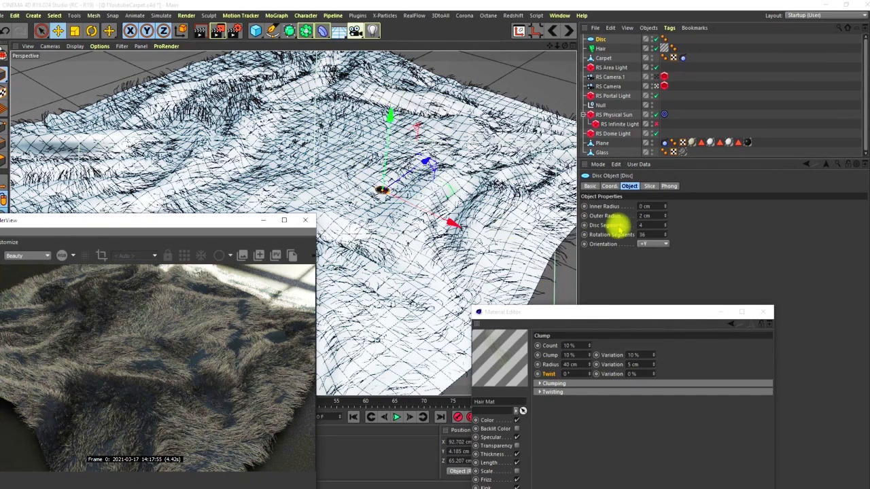
Step: Set the hair material's Clump Radius to 3 cm with 0 cm variation and start the interactive render
drag(600, 323, 655, 123)
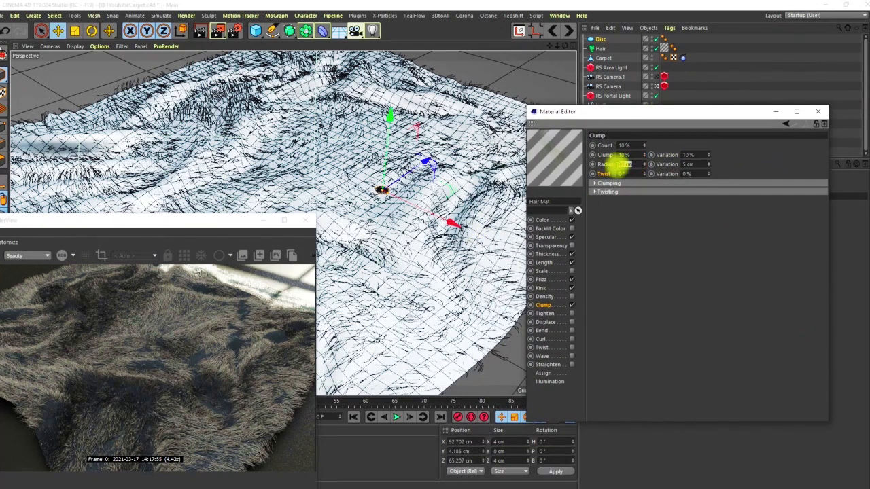
click(627, 145)
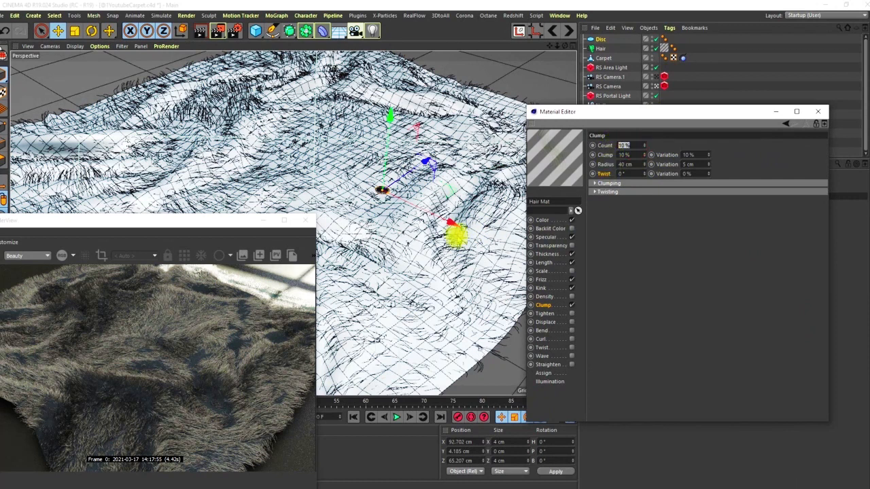
drag(201, 229, 292, 68)
drag(682, 116, 630, 85)
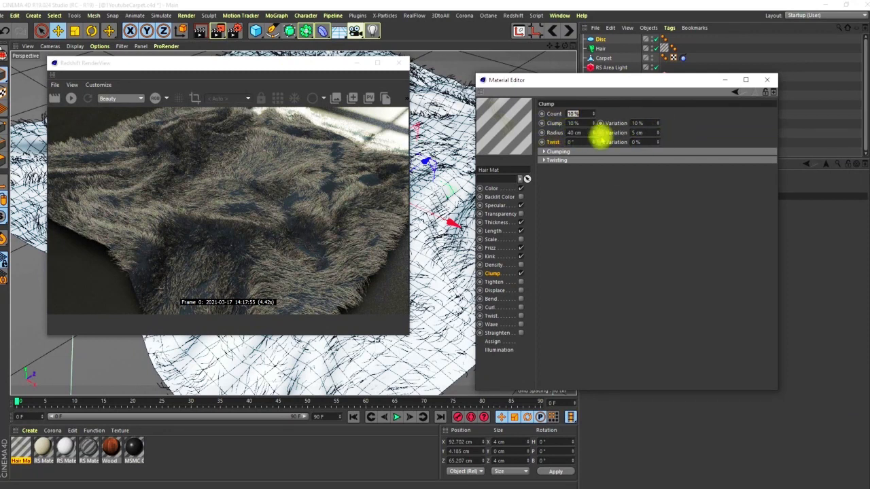
click(642, 132)
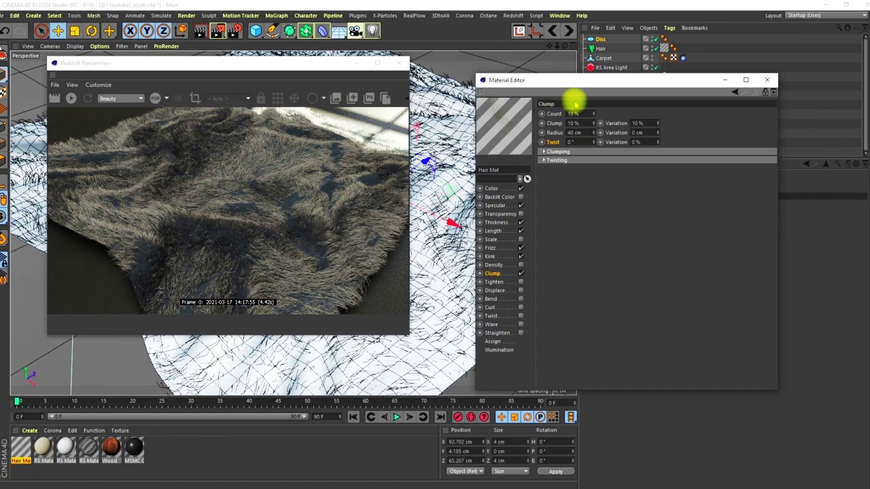
click(581, 133)
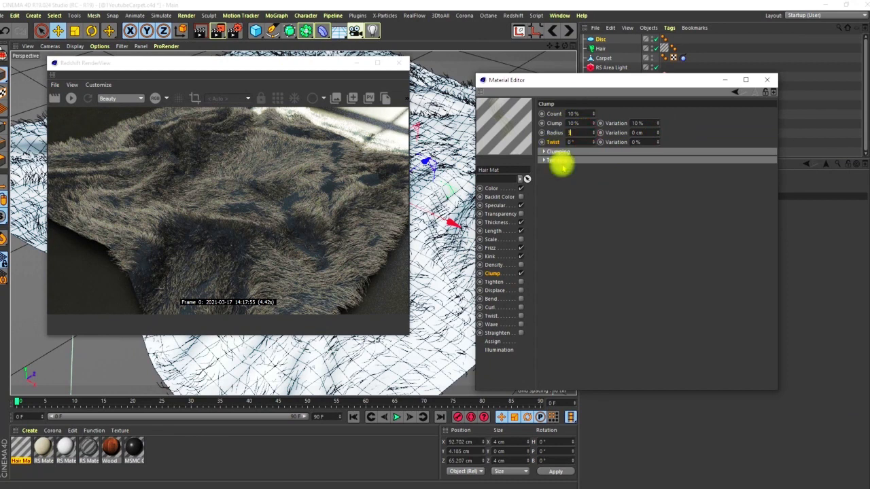
click(72, 98)
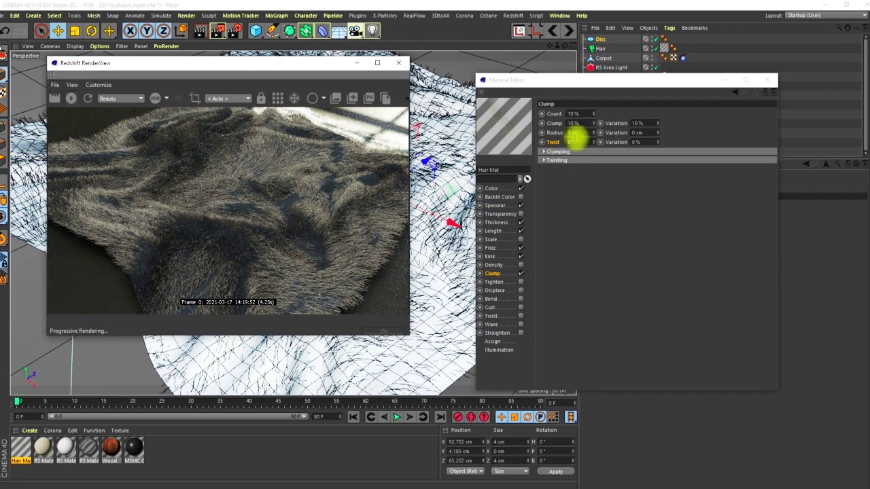
Step: Show the render view's snapshots area and take a snapshot of the render with the 3 cm Clump Radius
click(580, 132)
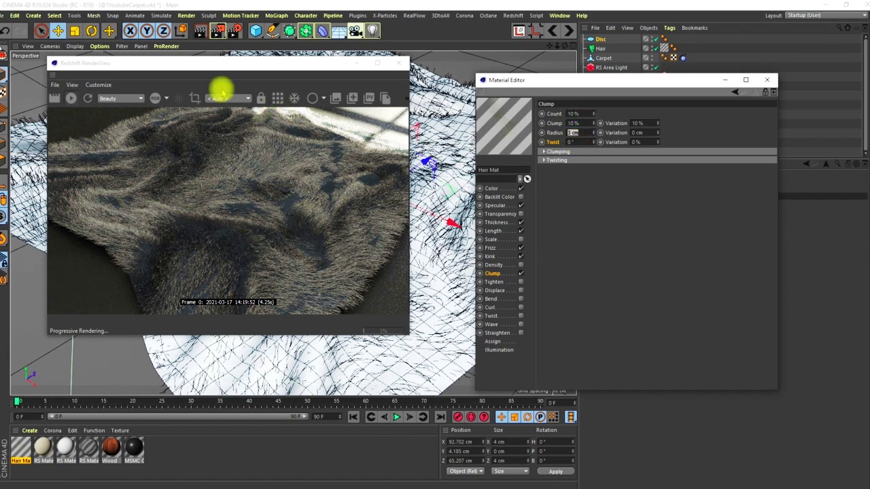
click(207, 148)
click(99, 85)
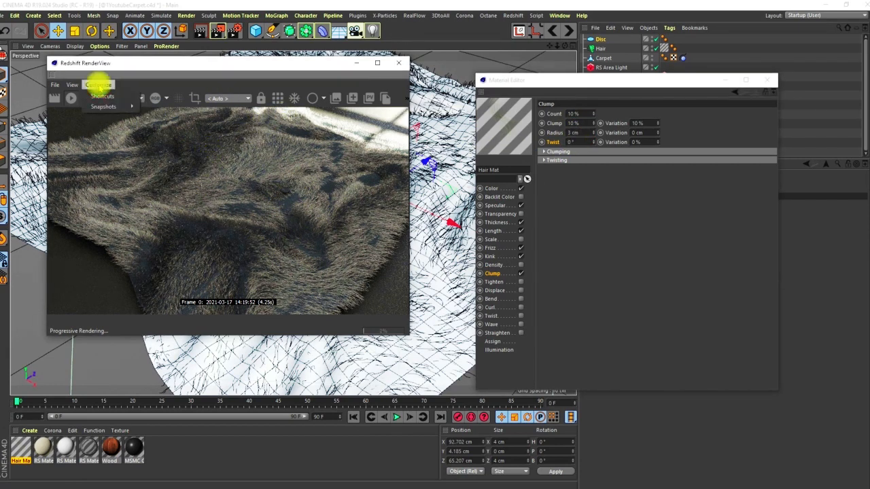
mouse_move(72, 85)
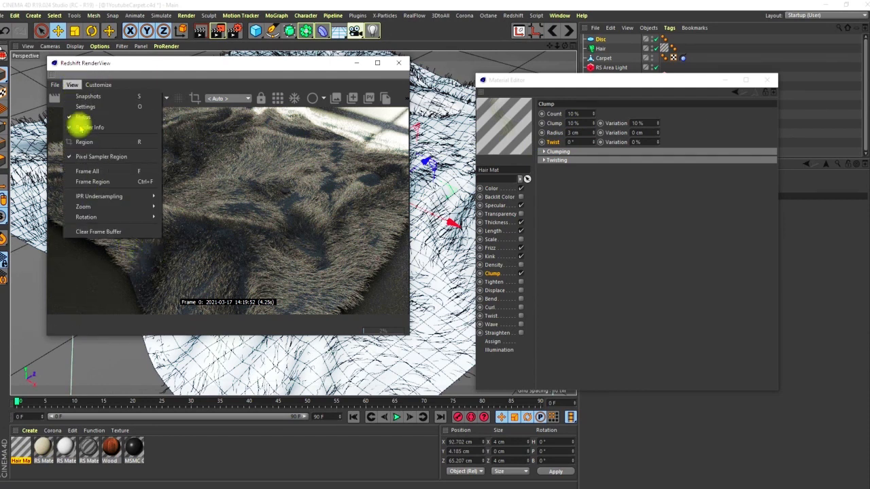
click(402, 96)
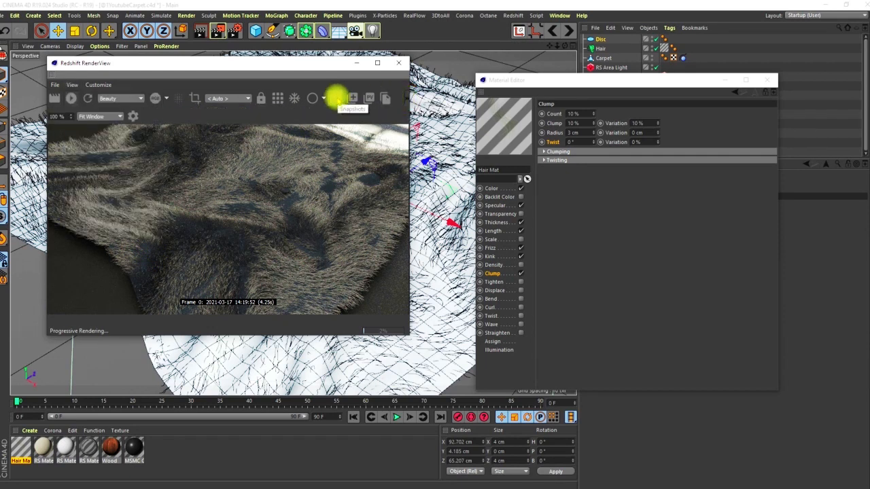
click(338, 97)
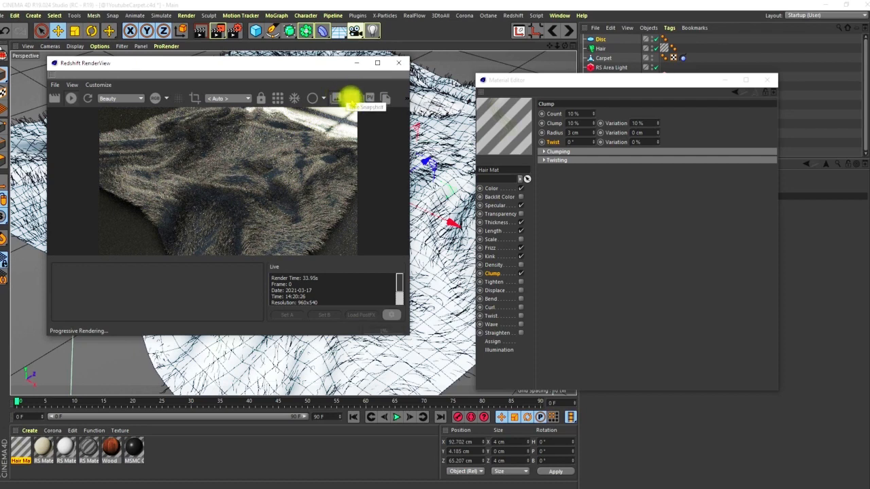
click(349, 99)
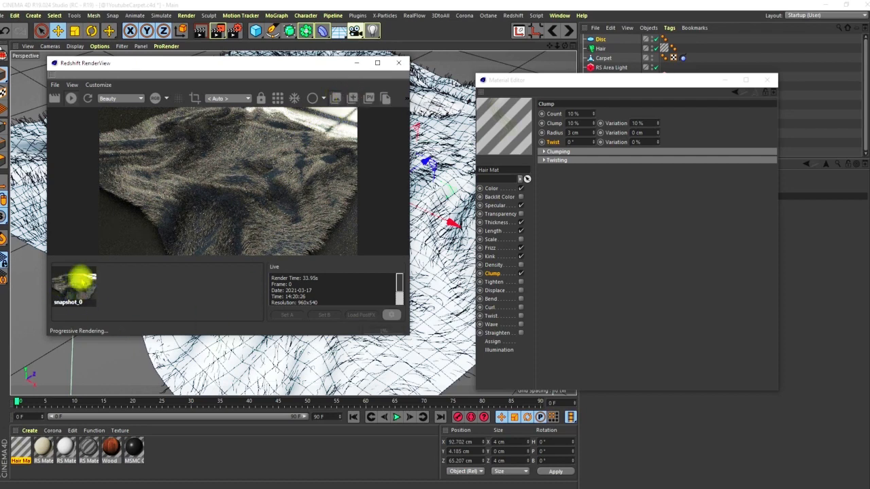
click(333, 98)
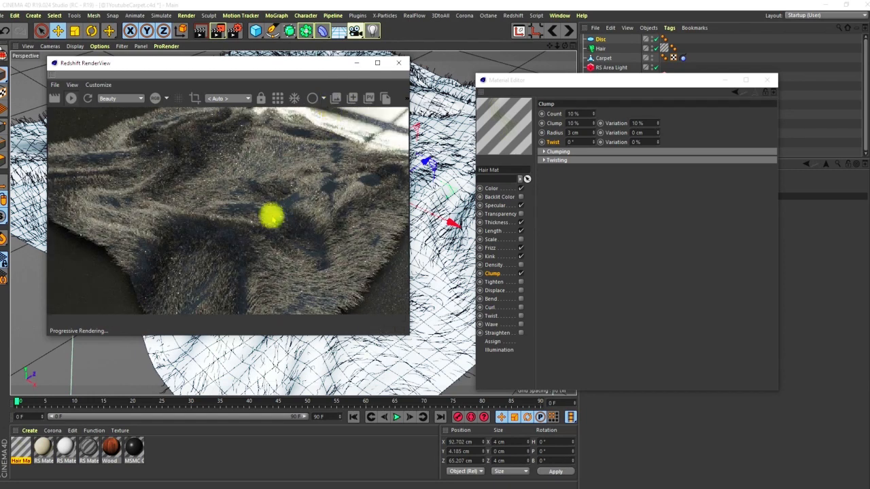
click(336, 98)
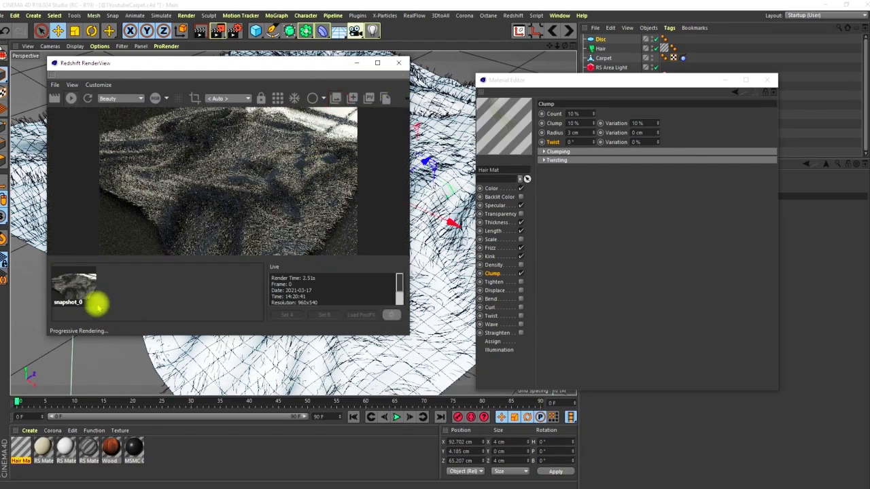
Step: Set the Clump Radius to 40 cm and take a second snapshot in an enlarged render view, stopping the interactive render
click(569, 133)
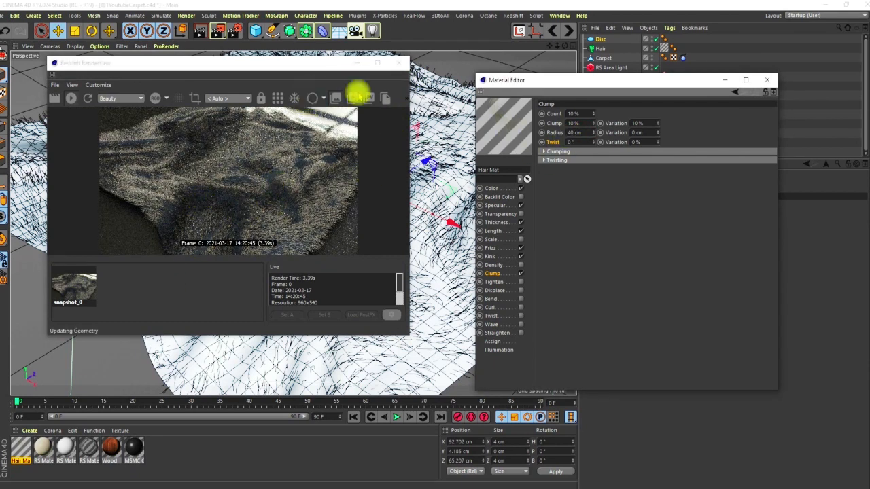
drag(408, 335, 568, 433)
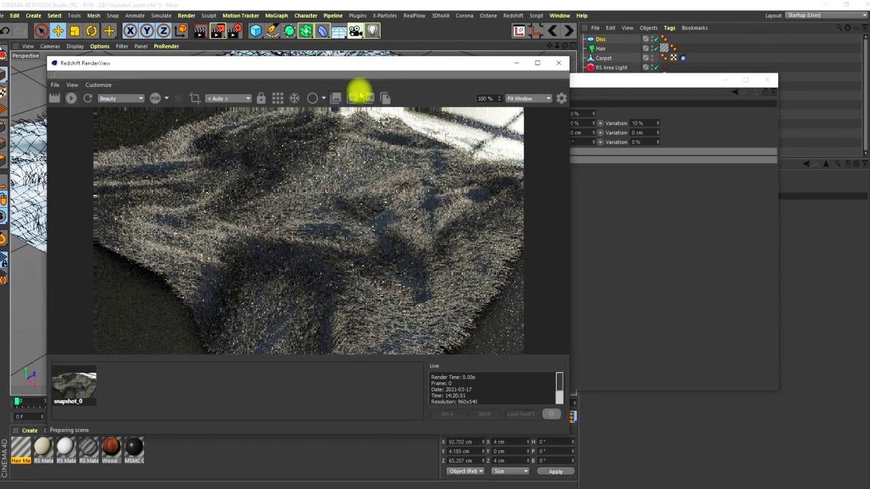
drag(360, 68, 400, 25)
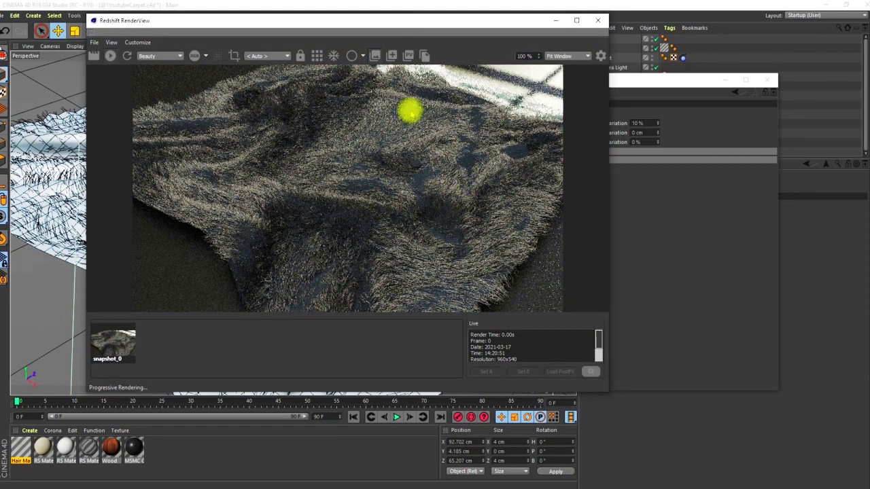
drag(420, 23, 434, 15)
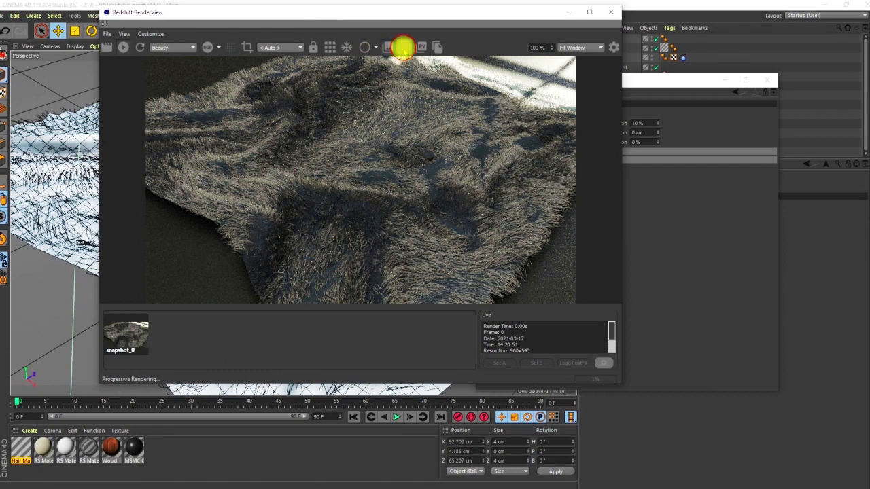
click(403, 47)
click(124, 47)
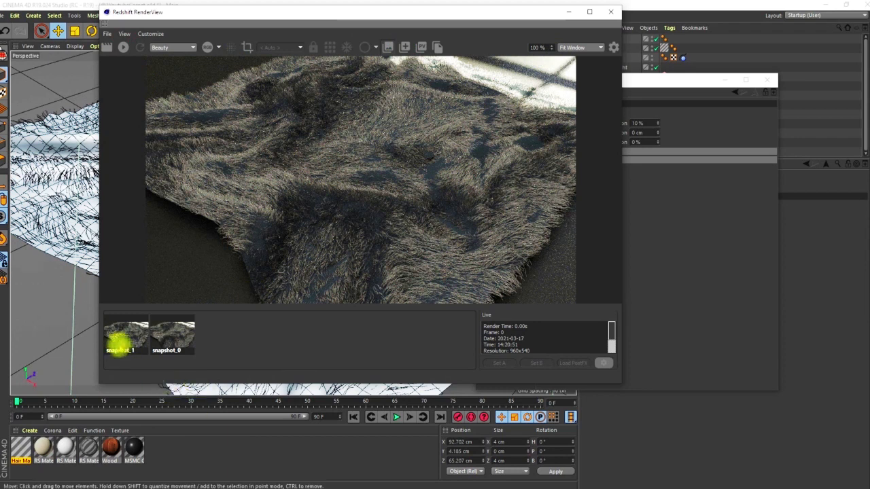
Step: Compare the 3 cm and 40 cm Clump Radius snapshots, examining the fur's clumping up close
click(130, 333)
click(177, 336)
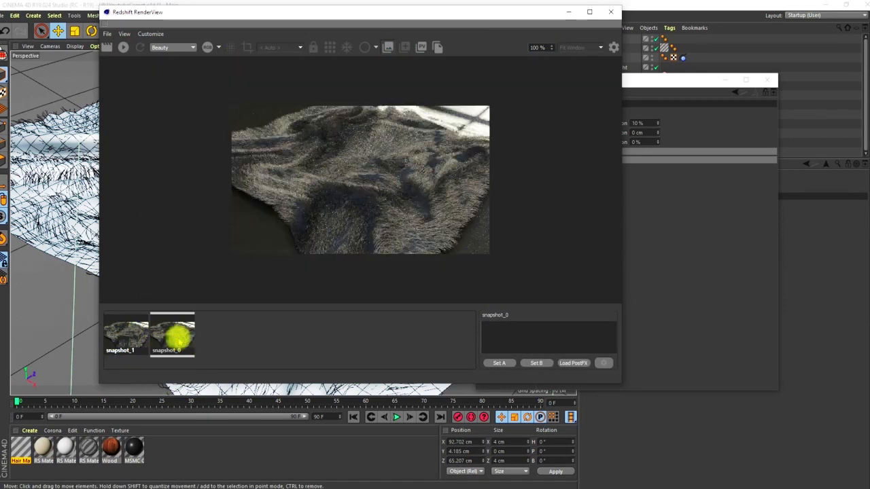
scroll(443, 213, up, 1)
scroll(443, 213, up, 5)
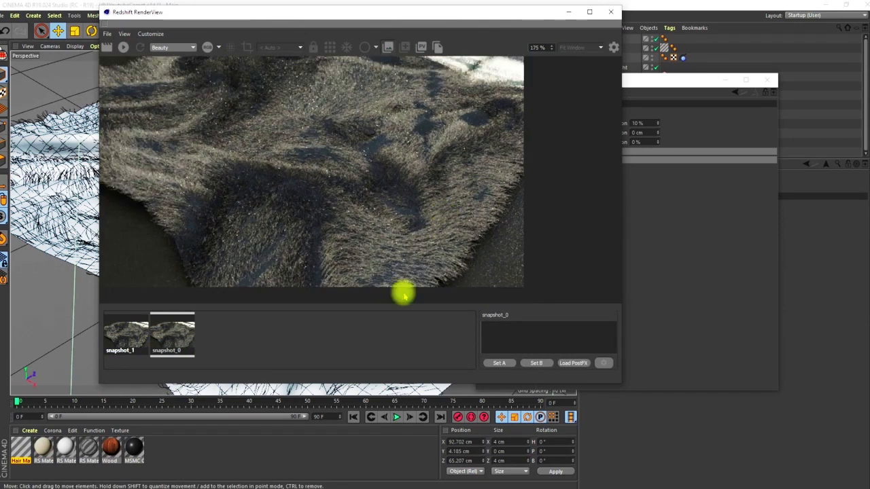
scroll(423, 244, down, 2)
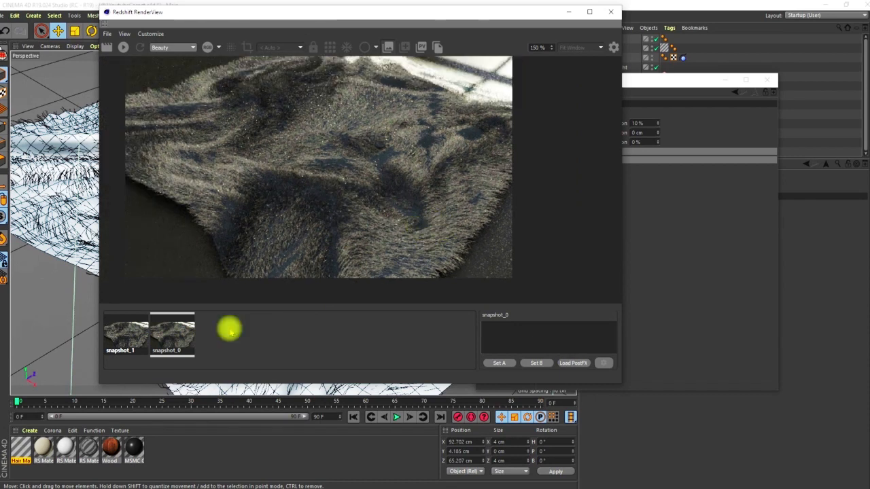
click(131, 333)
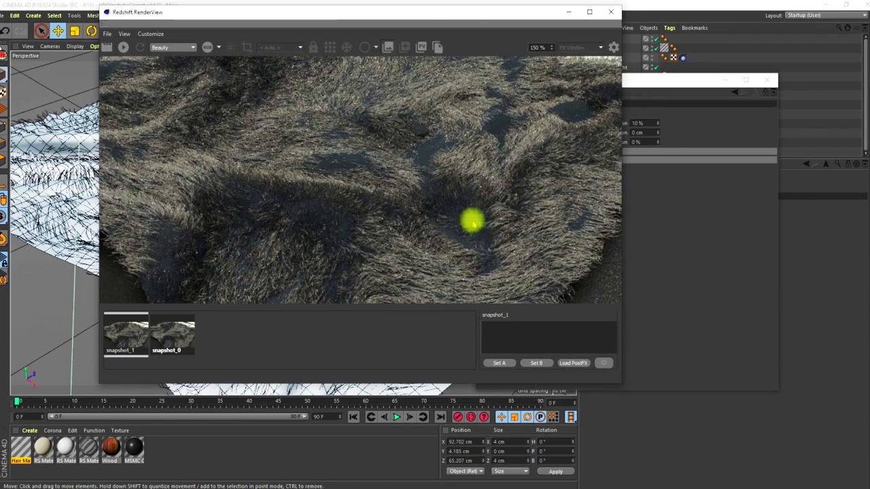
scroll(465, 216, down, 3)
scroll(462, 216, down, 1)
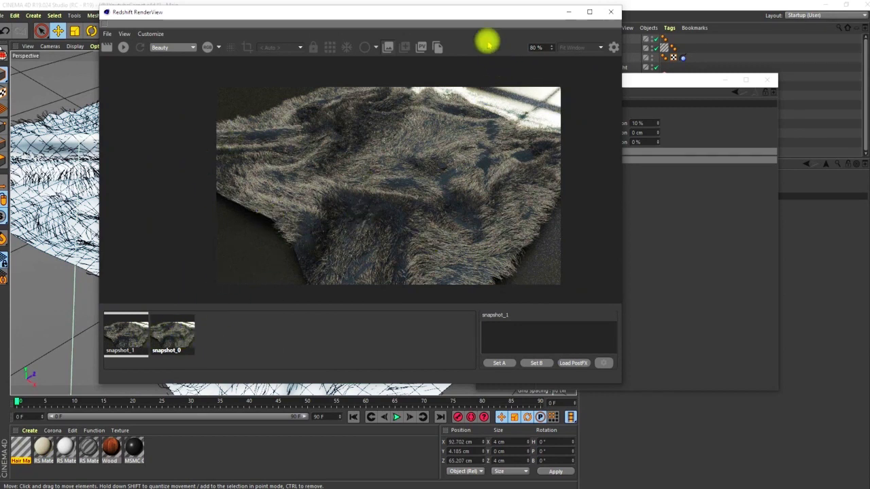
Step: Set the hair material's Clump Radius to 10 cm and restart the interactive render
drag(435, 13, 286, 12)
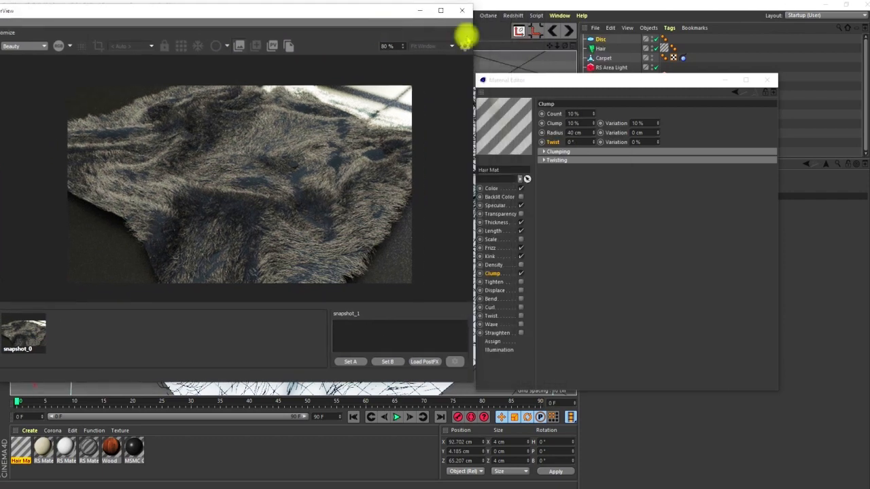
click(582, 134)
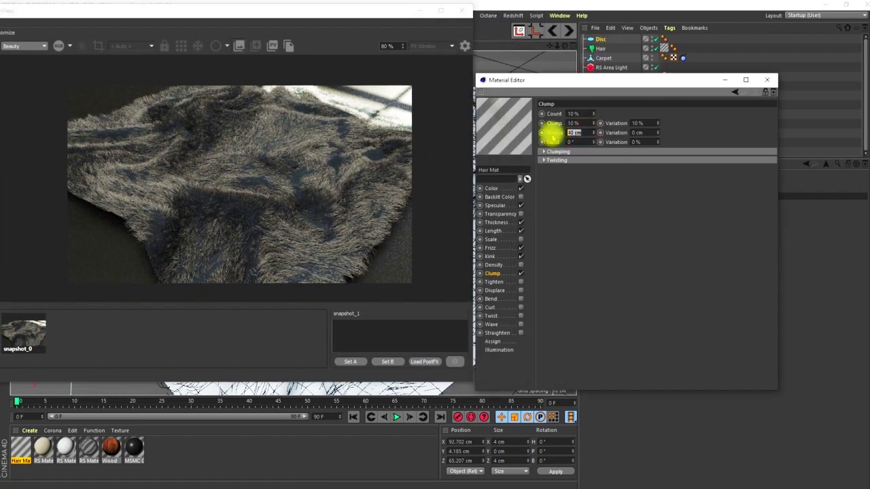
drag(321, 12, 476, 25)
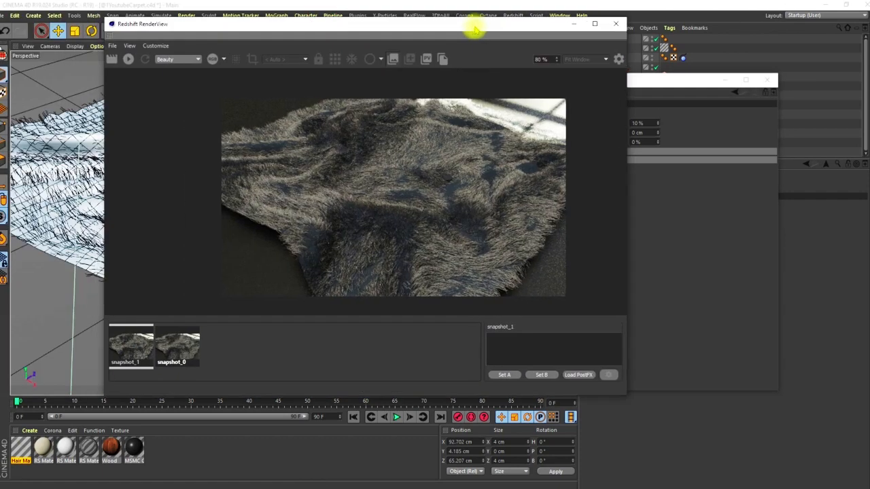
click(119, 61)
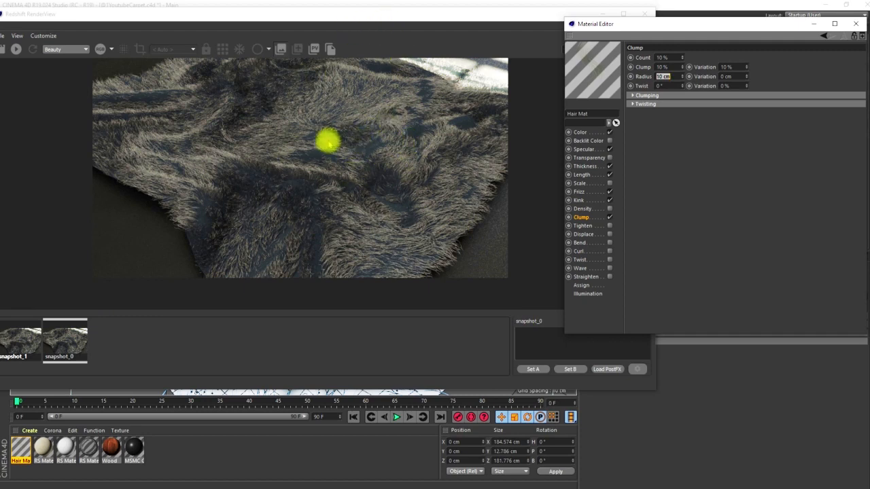
Step: Compare snapshot_0 and snapshot_1 with the live 10 cm Radius render, examining differences in the fur's clumping
click(71, 345)
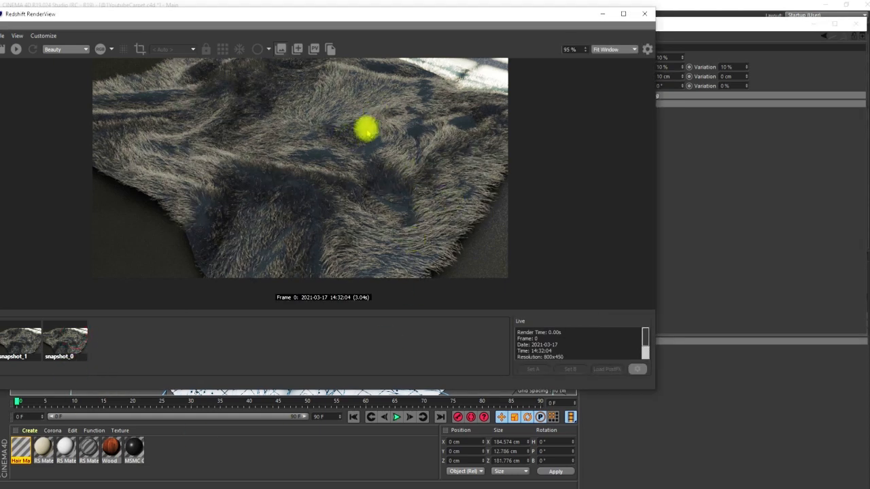
click(704, 20)
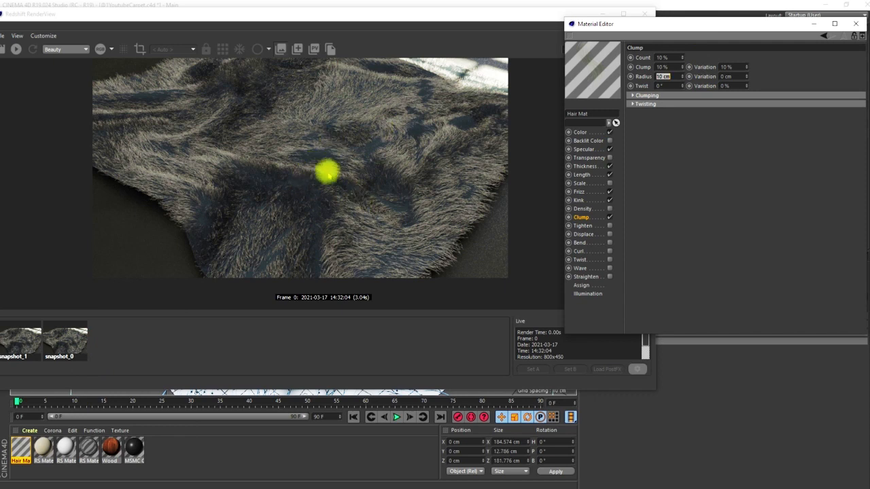
click(15, 342)
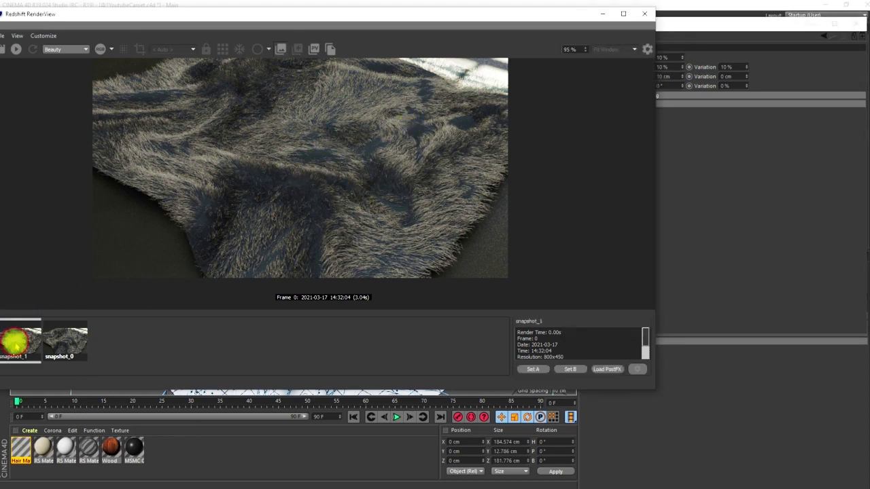
click(13, 341)
click(27, 337)
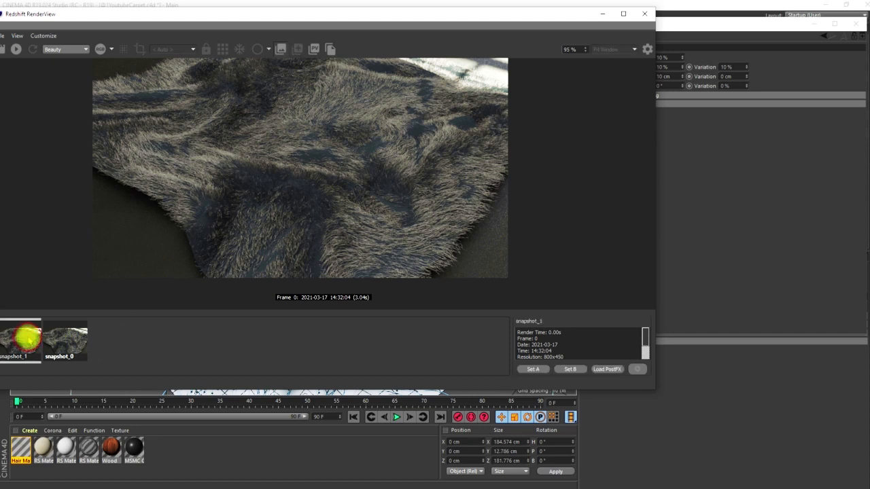
click(75, 338)
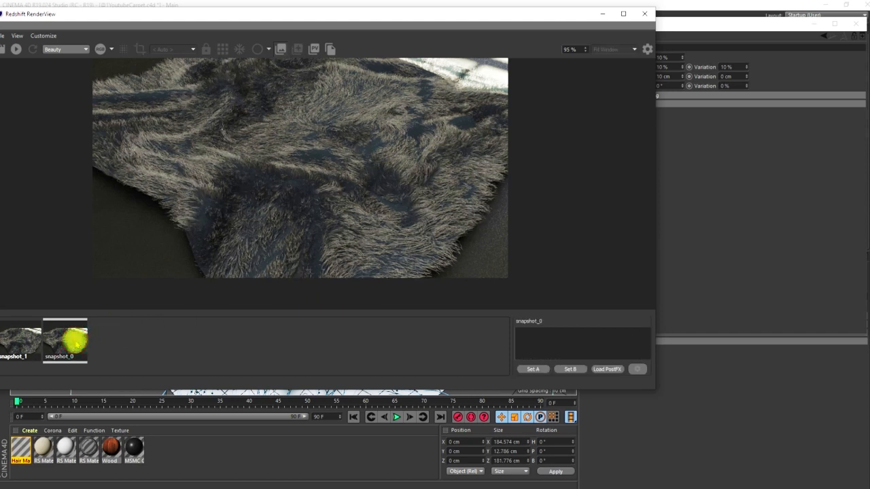
click(21, 341)
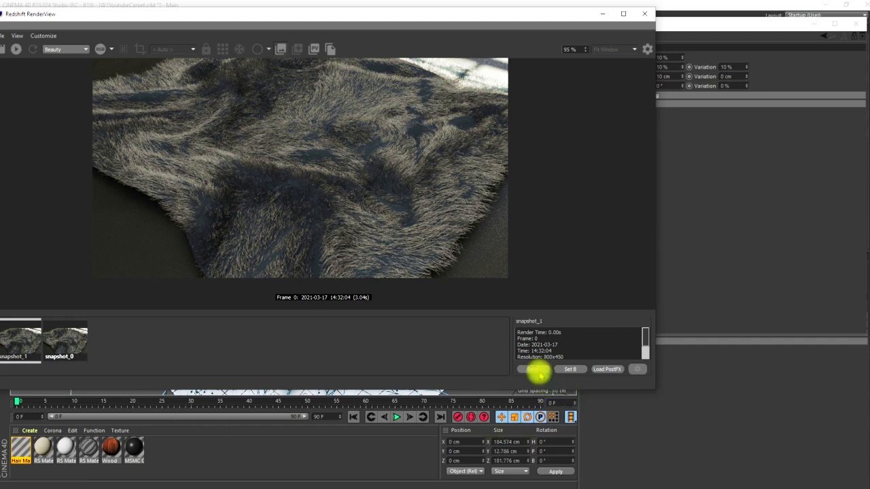
Step: Set snapshot_1 as A and snapshot_0 as B, and shift the split divider to compare the two renders
click(537, 371)
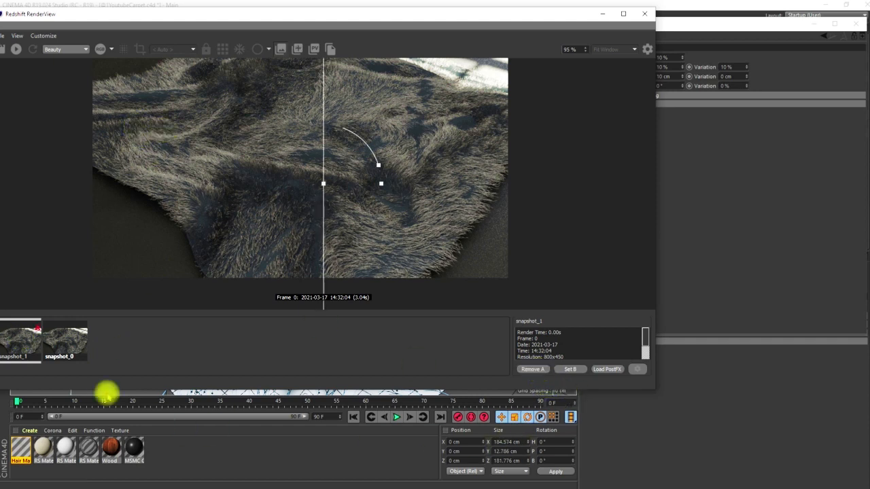
click(69, 345)
click(570, 369)
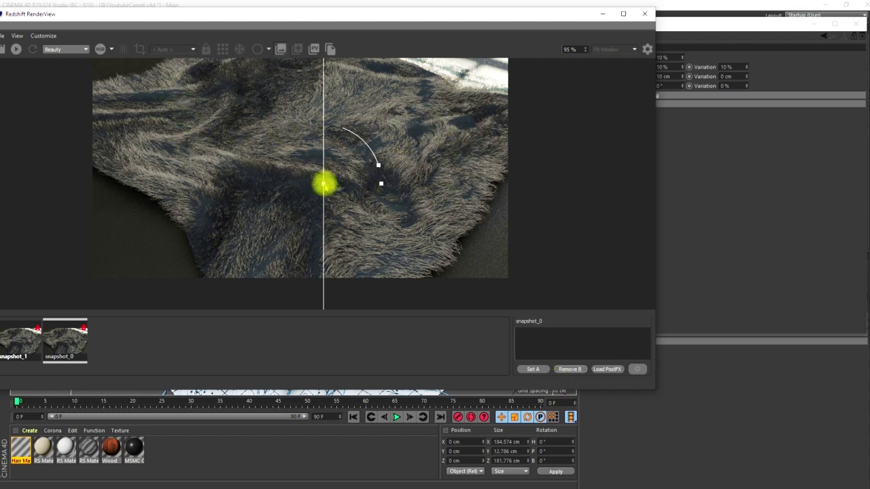
drag(324, 183, 342, 179)
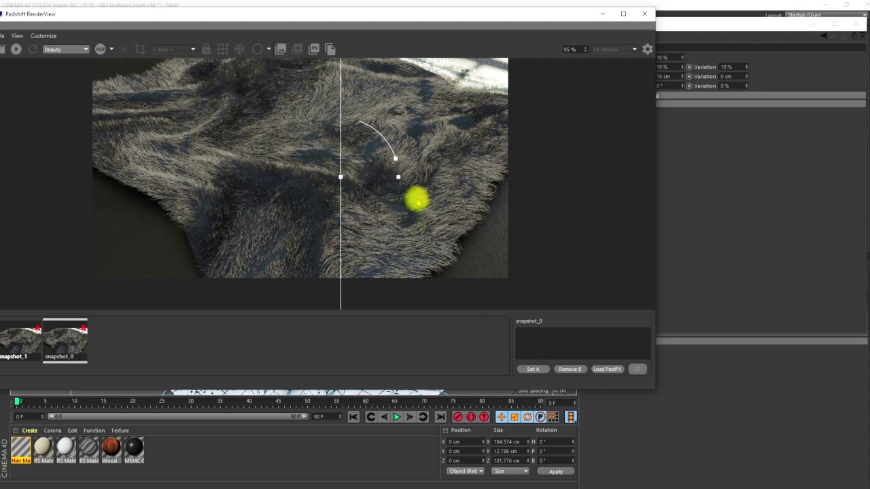
Step: Remove the B assignment from snapshot_0 and the A assignment from snapshot_1 to end the split comparison
right_click(78, 329)
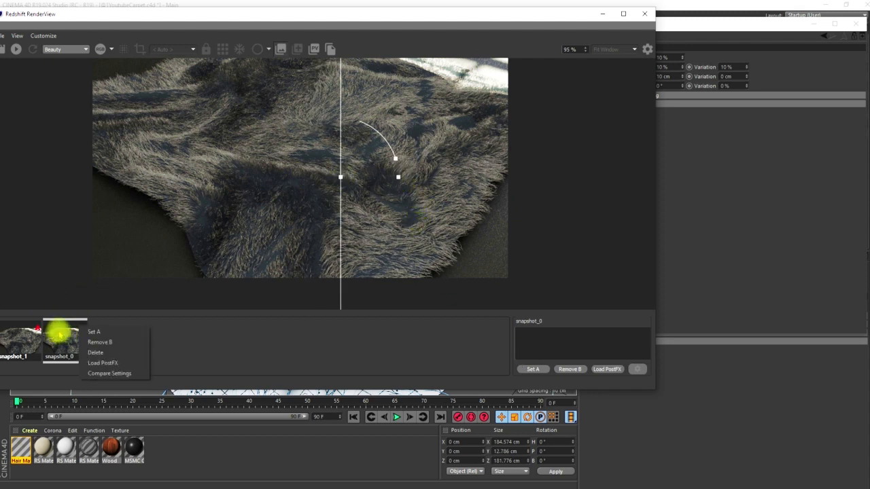
click(103, 345)
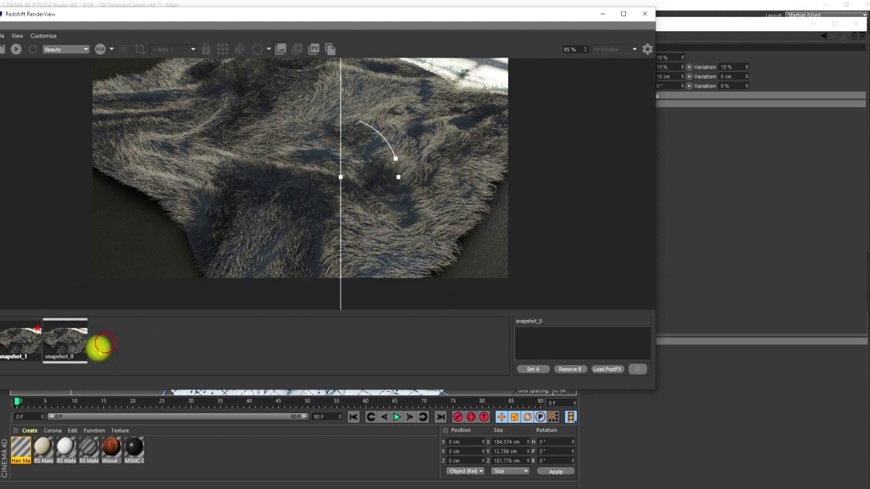
right_click(28, 324)
click(45, 331)
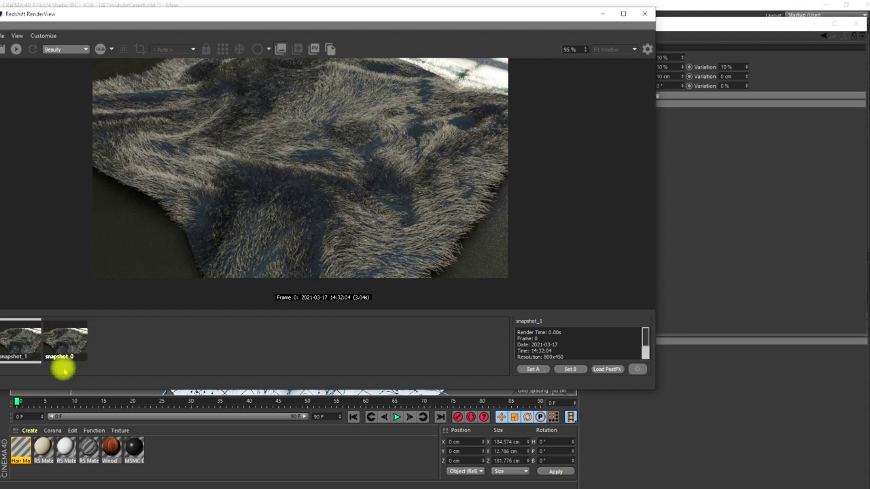
Step: Set the Clump Radius to 40 cm and Count to 50%, and restart the interactive render
drag(562, 21, 590, 80)
drag(439, 76, 360, 82)
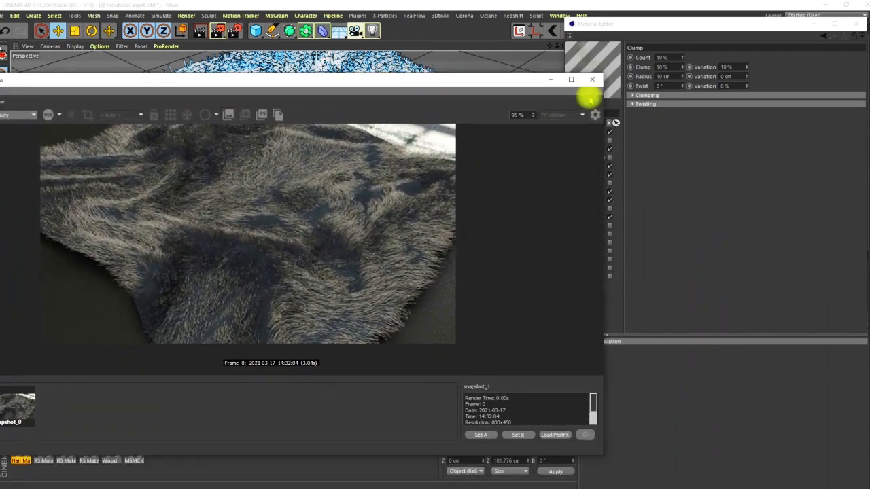
click(672, 77)
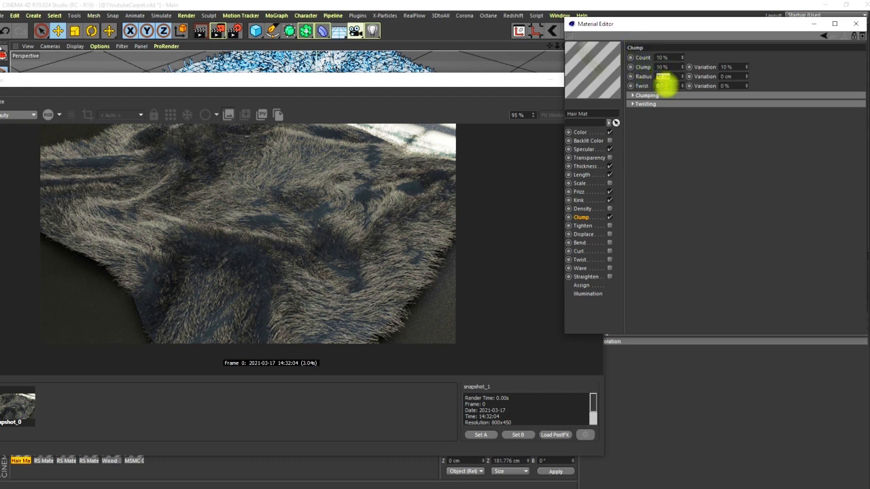
click(665, 57)
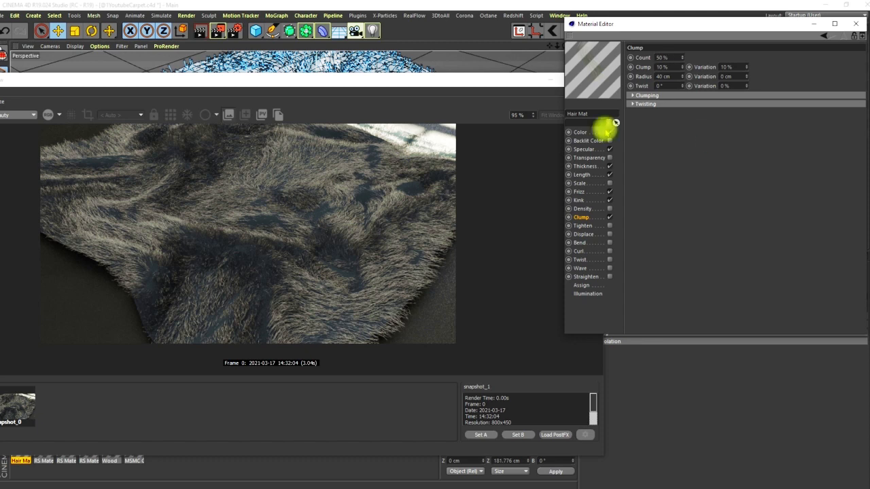
drag(451, 77, 470, 42)
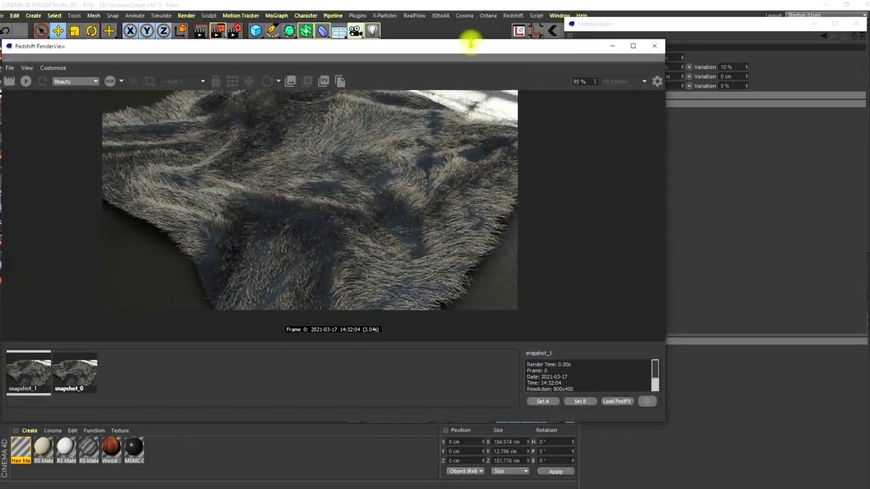
click(25, 81)
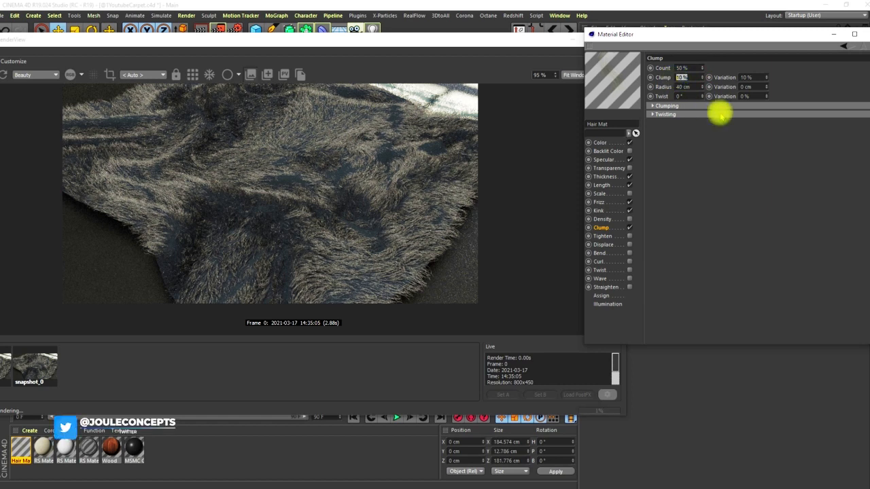
Step: Set the hair material's Clump amount to 30%, Count to 10% and Radius to 5 cm
text(30)
key(Return)
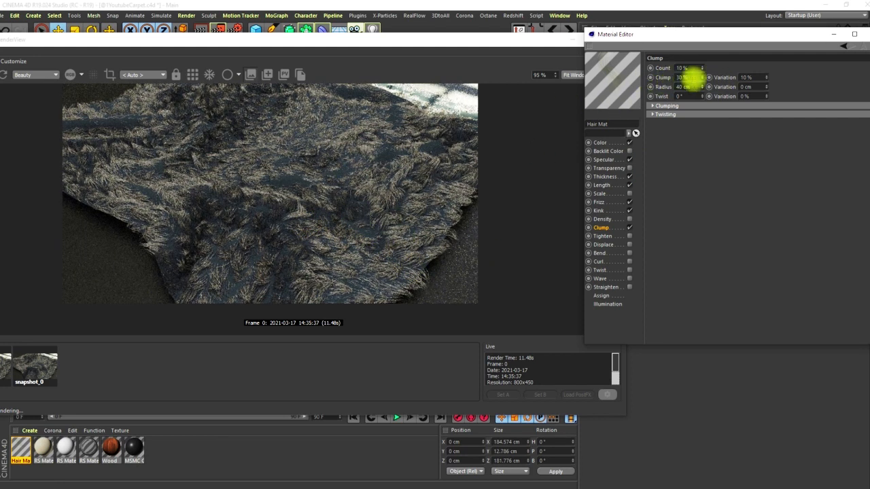
click(682, 77)
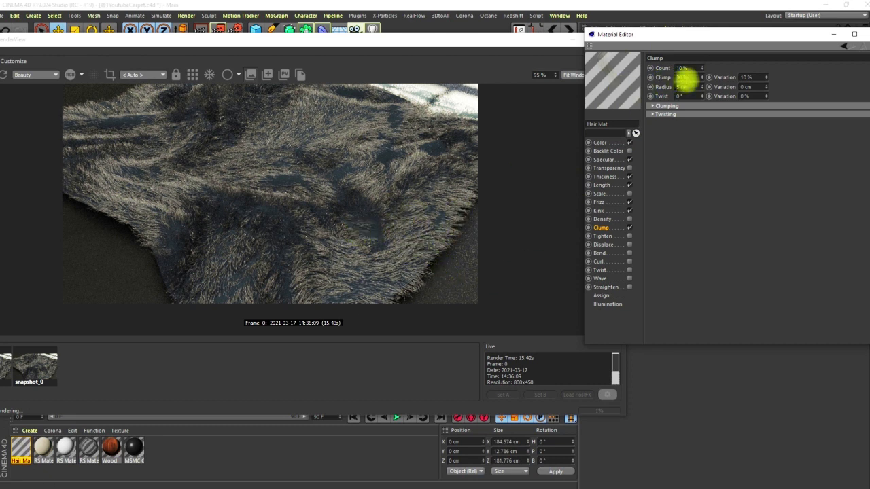
Step: Try a Clump amount of 50%, lower it to 25%, and set the Clump Radius to 10 cm
double_click(690, 78)
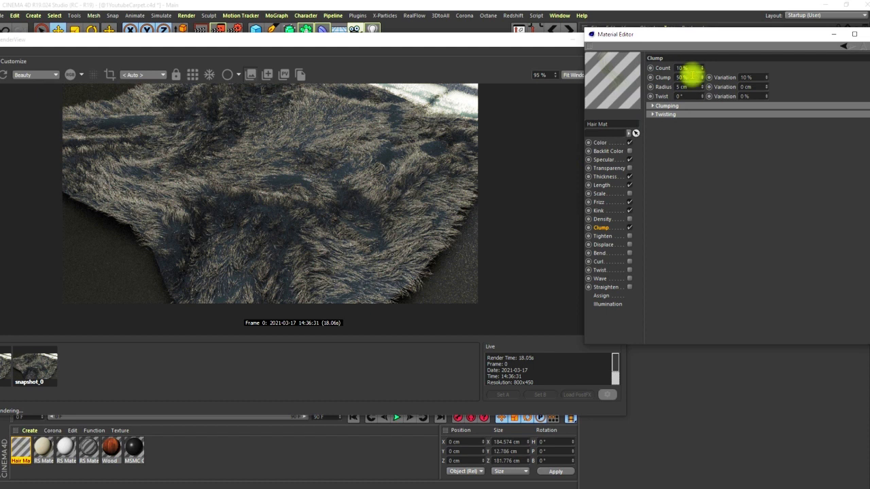
drag(691, 76, 675, 77)
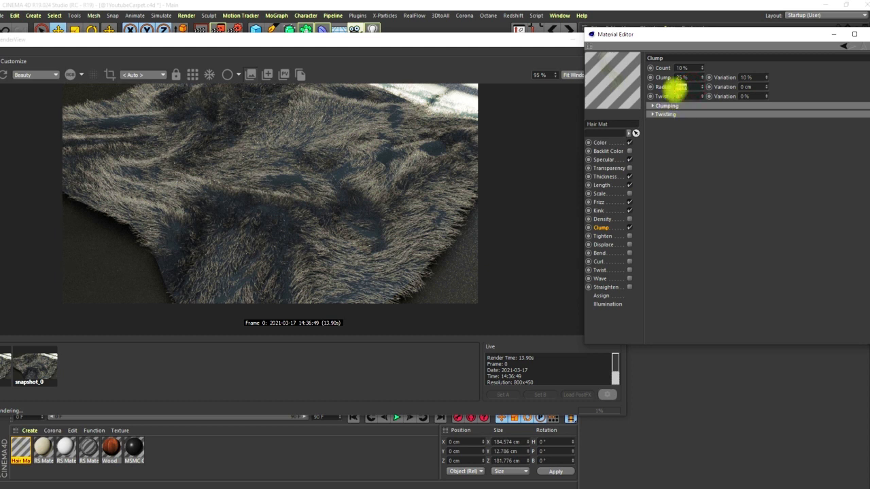
text(10)
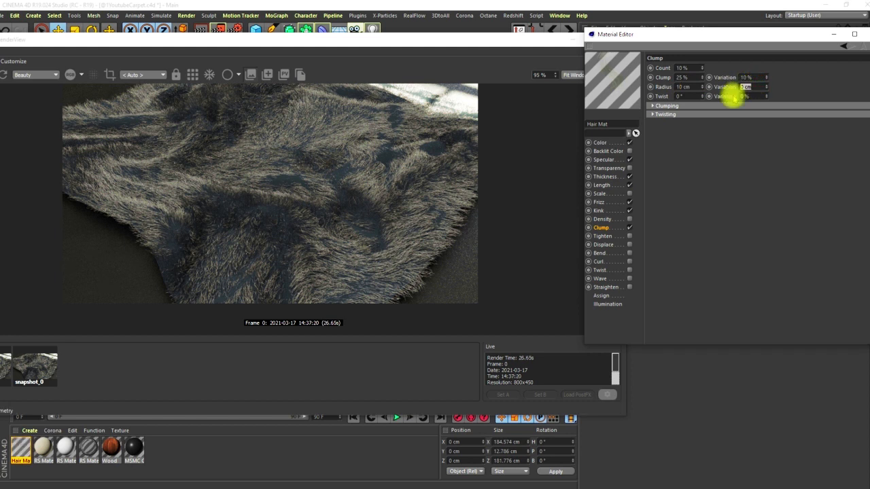
Step: Set the Clump Radius to 7 cm and, after trying 5 cm, its Variation to 2 cm
text(5)
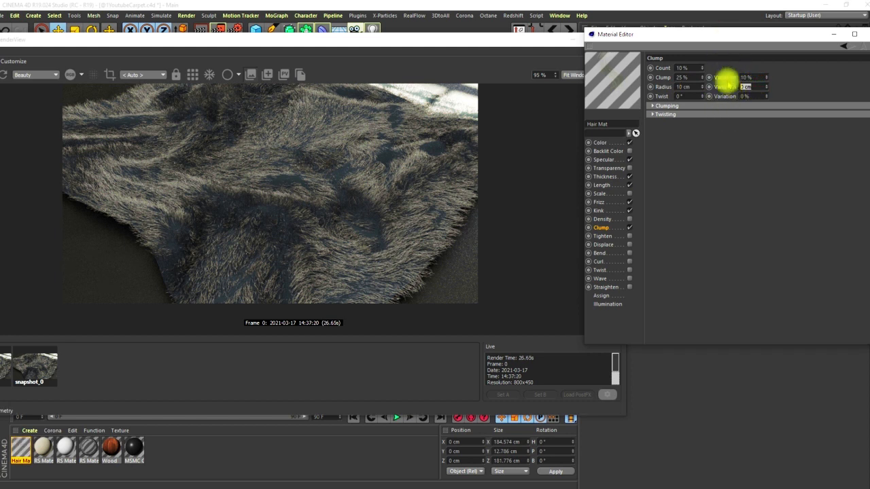
key(Return)
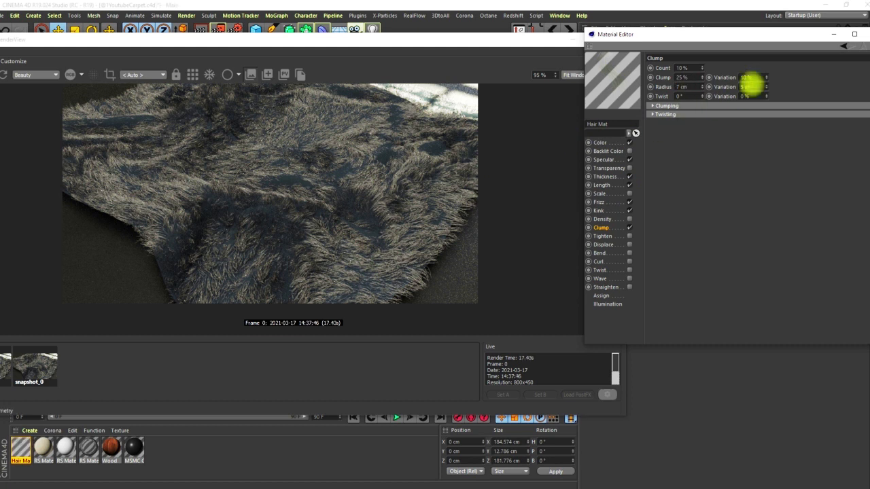
click(748, 86)
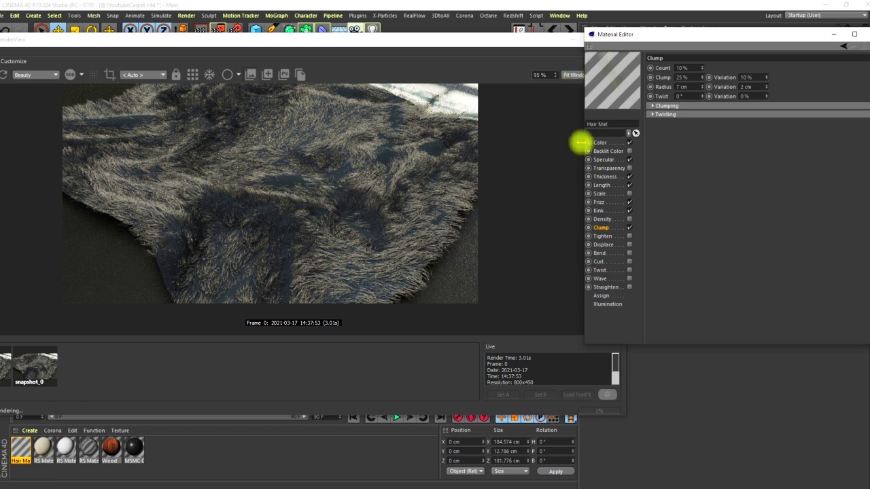
Step: Check the hair's Length settings, and set the Clump Twist to 5° after trying 20°
click(602, 185)
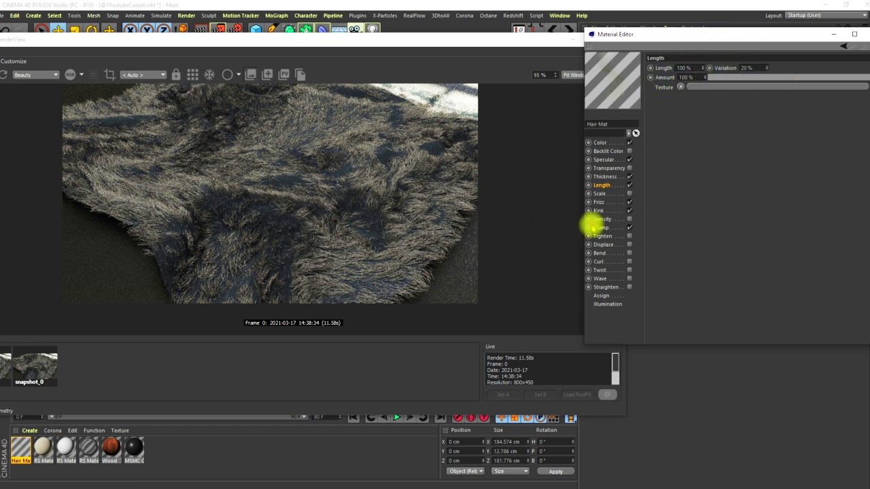
click(602, 228)
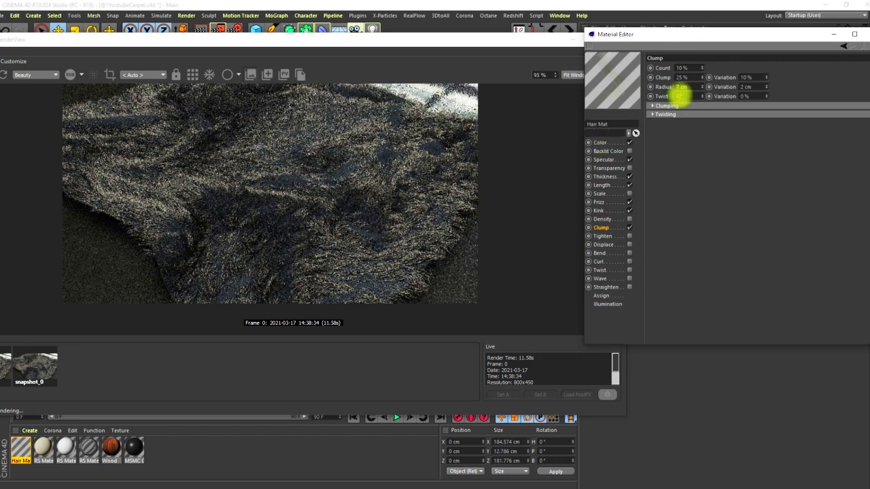
click(687, 94)
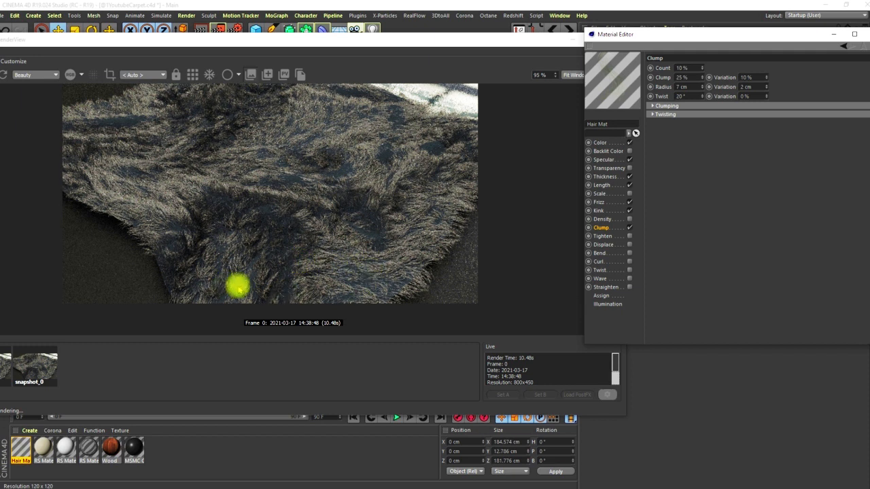
double_click(684, 96)
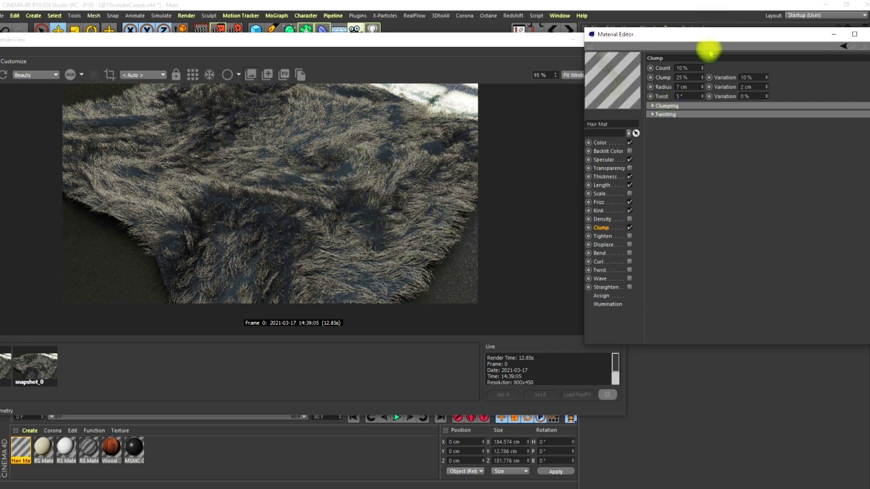
Step: Expand the Clump channel's Clumping and Twisting sections to examine their curves and options
click(653, 106)
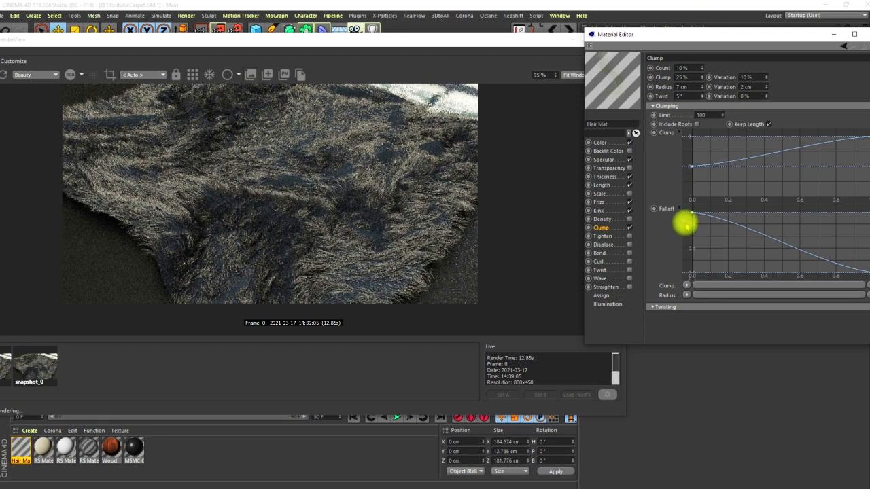
click(651, 305)
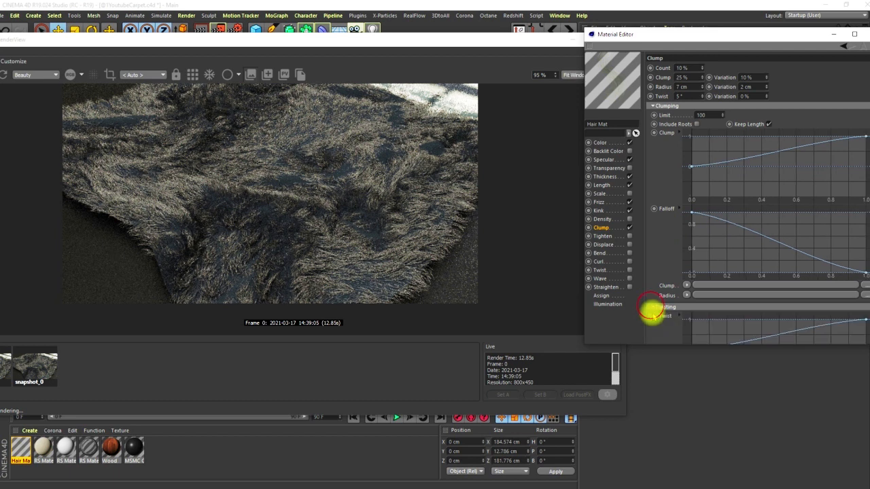
Step: Enlarge the Material Editor, show the hair material's Color channel, and disable the Specular channel
drag(712, 347, 709, 476)
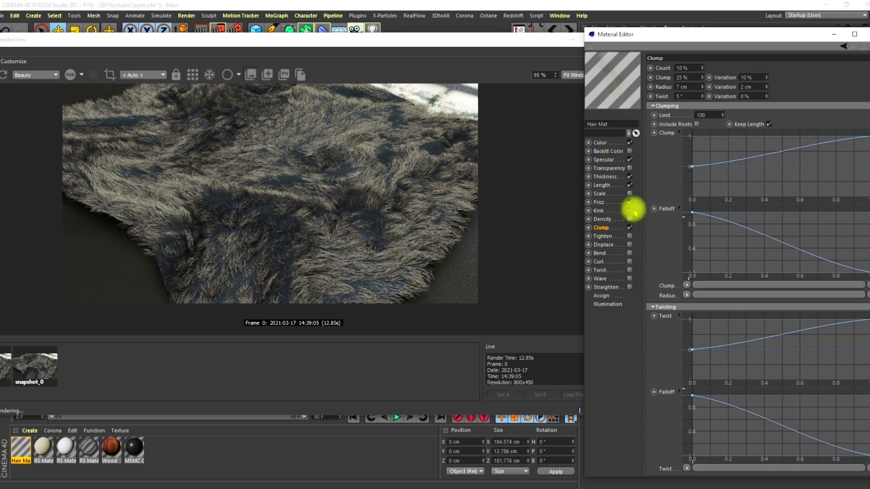
click(600, 143)
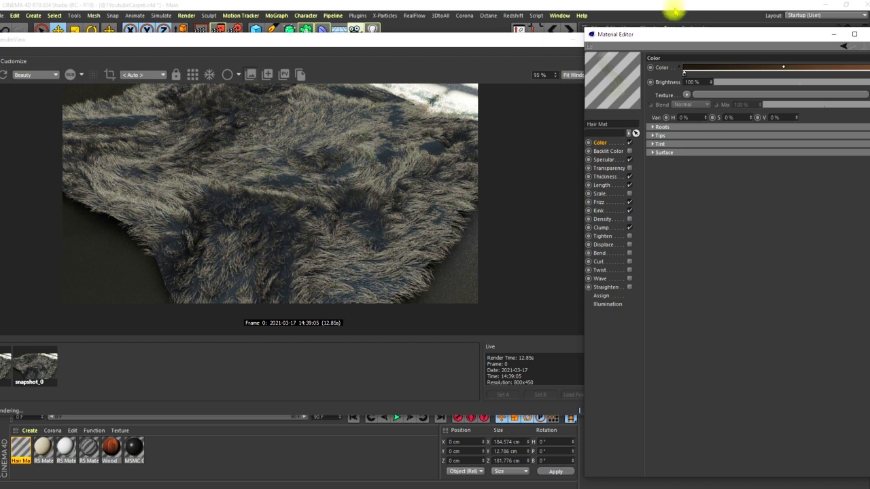
drag(712, 37, 619, 31)
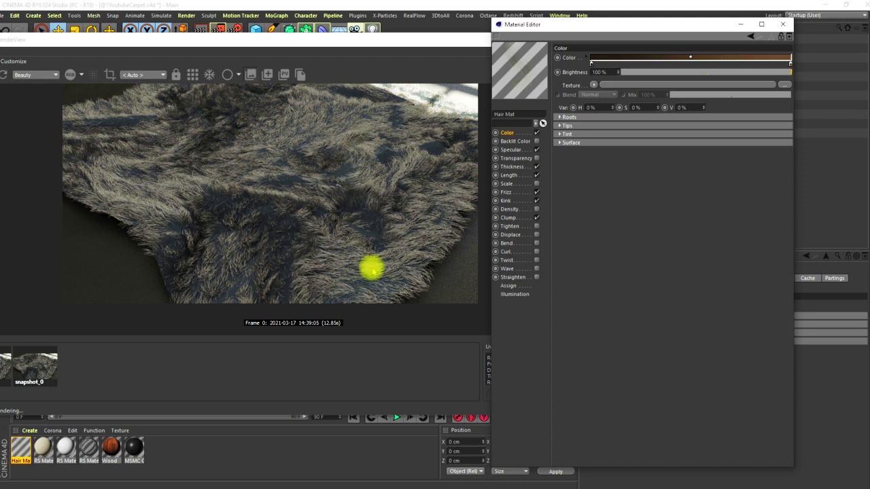
click(537, 150)
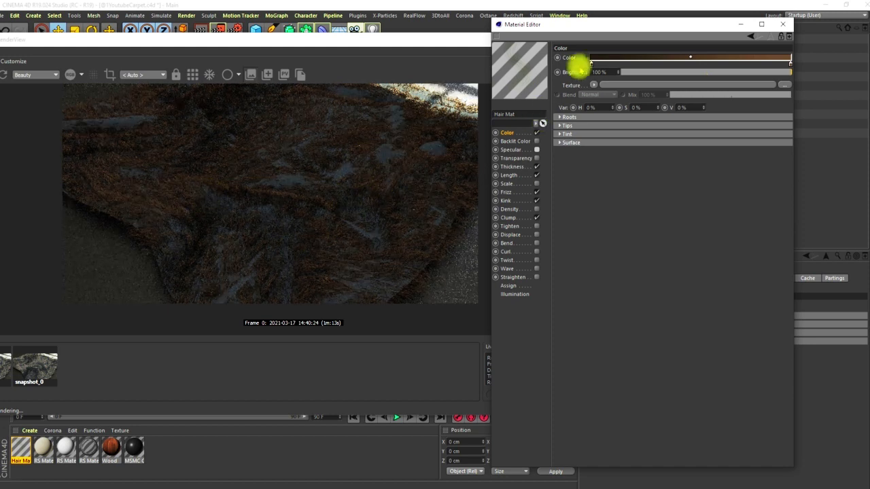
Step: Recolor the hair's Color gradient from orange (H 17°, S 63%) at the start to pale yellow (S 50%, V 100%) at the end
double_click(586, 61)
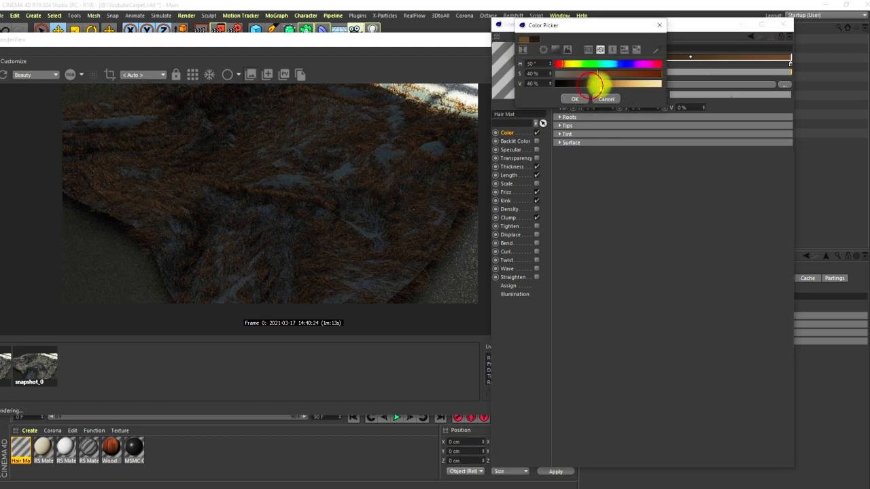
drag(569, 71, 622, 73)
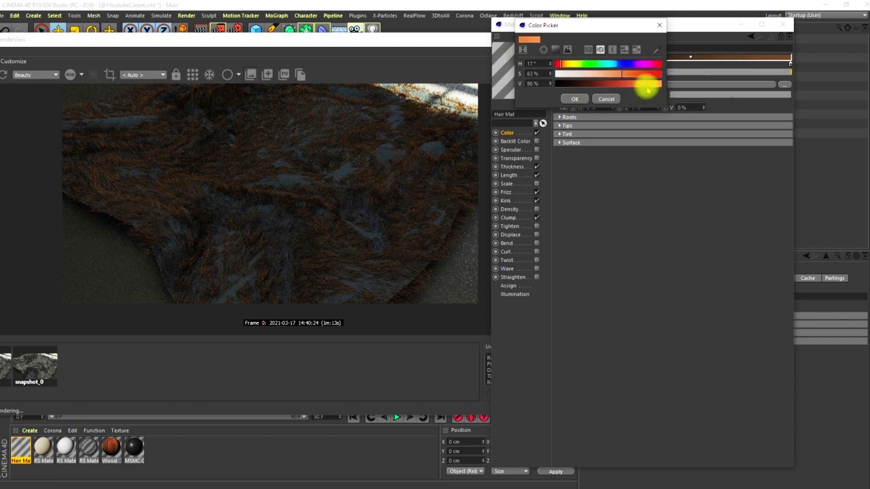
click(574, 99)
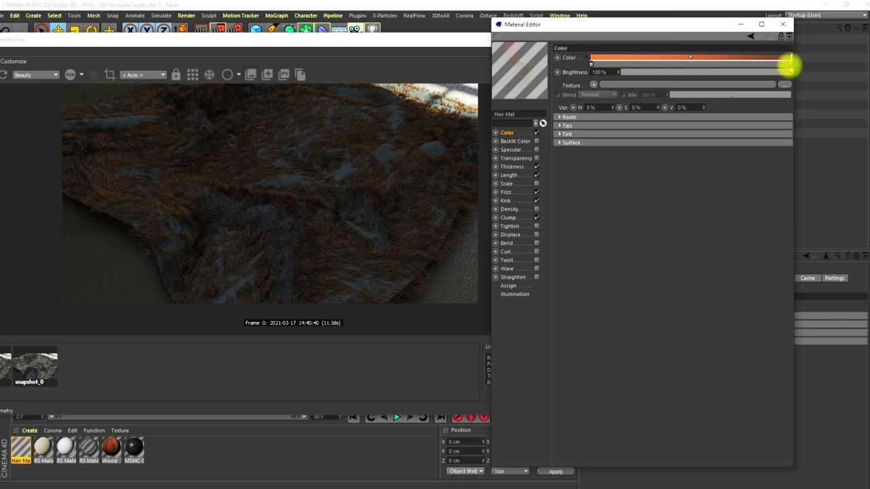
double_click(790, 64)
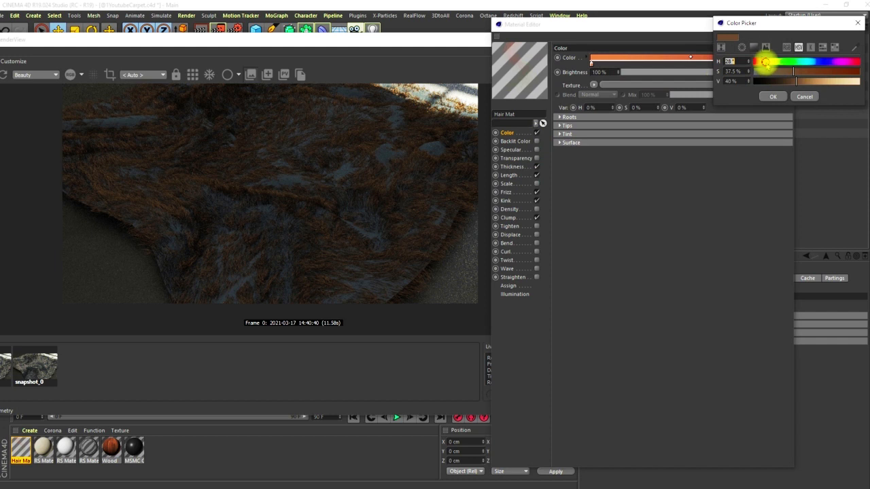
drag(765, 62, 860, 85)
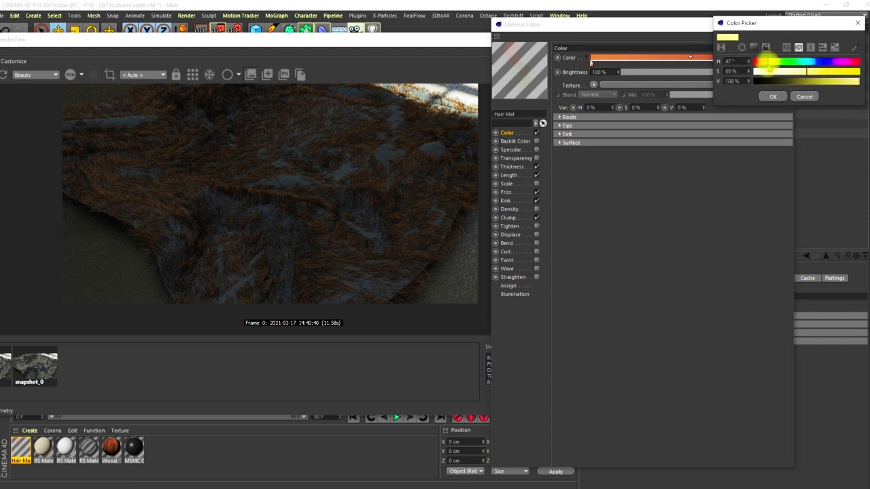
click(779, 97)
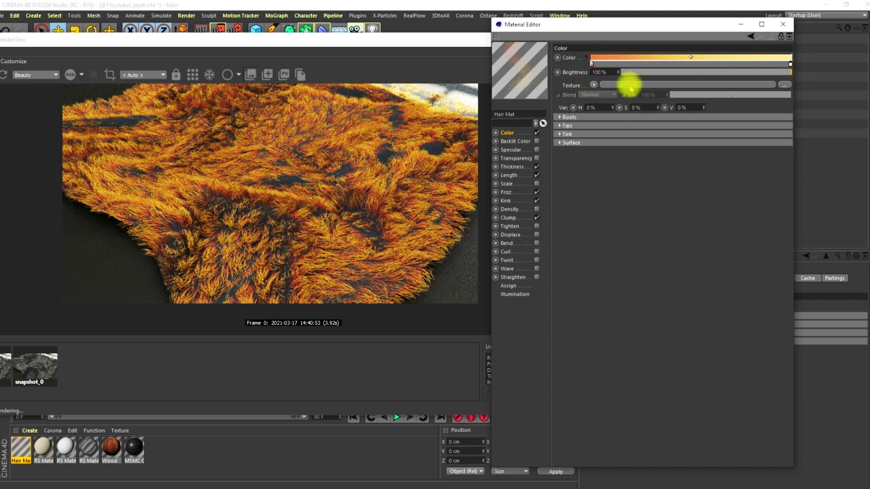
Step: Expand the Color channel's Roots and Tips sections and copy the main Color gradient
click(563, 116)
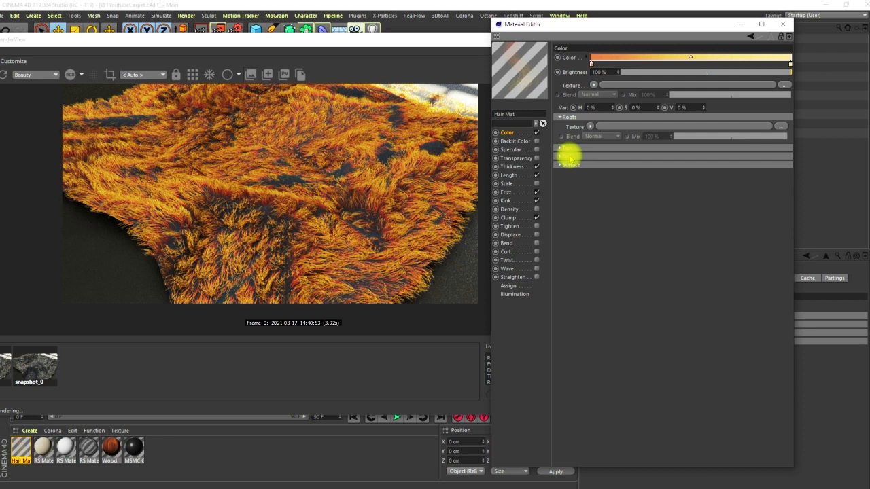
click(562, 148)
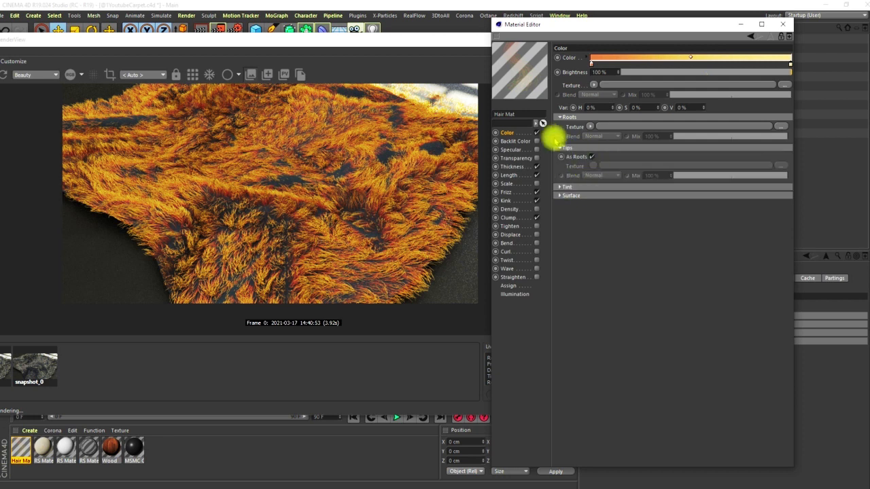
right_click(568, 57)
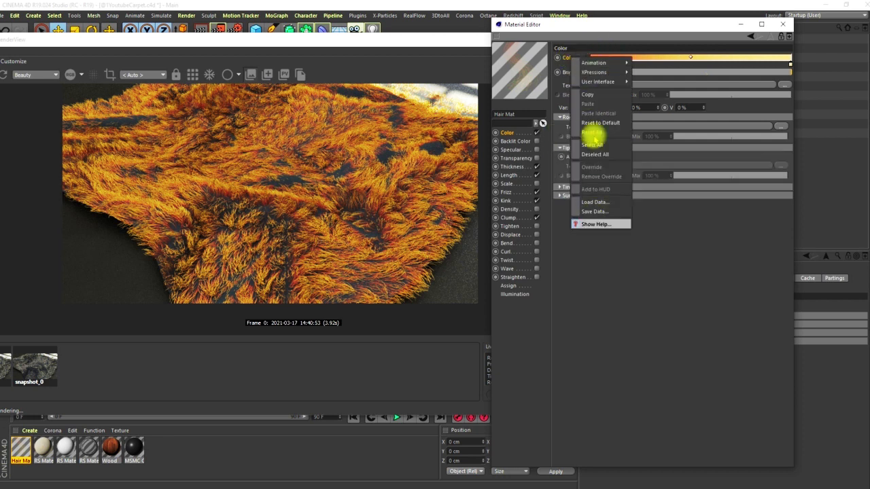
click(585, 95)
right_click(573, 57)
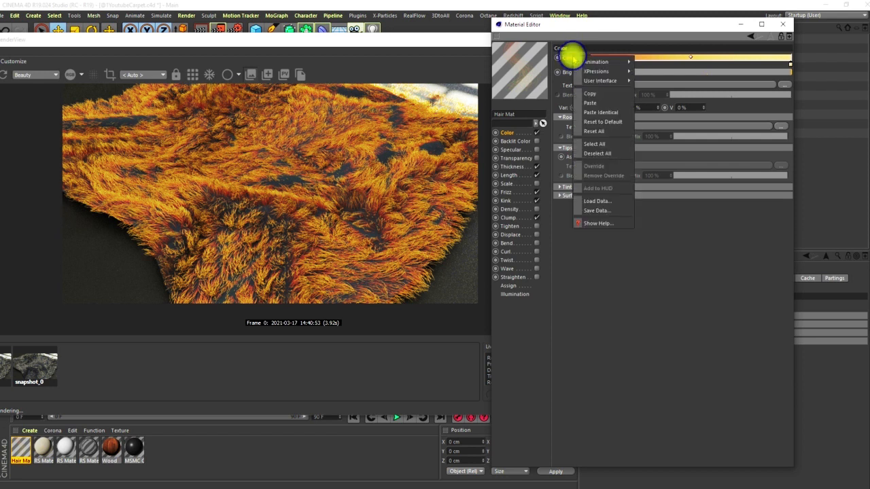
click(585, 91)
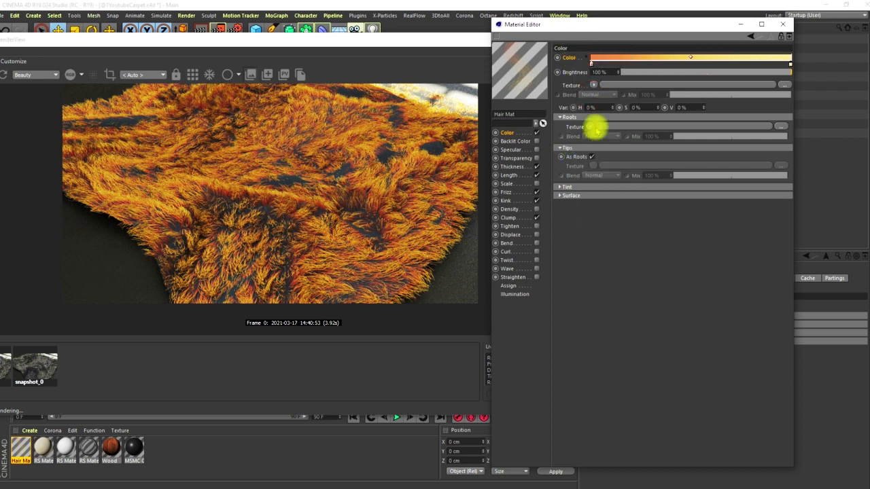
Step: Try a Gradient shader as the Roots texture, pasting the copied color gradient into it
click(591, 126)
click(599, 240)
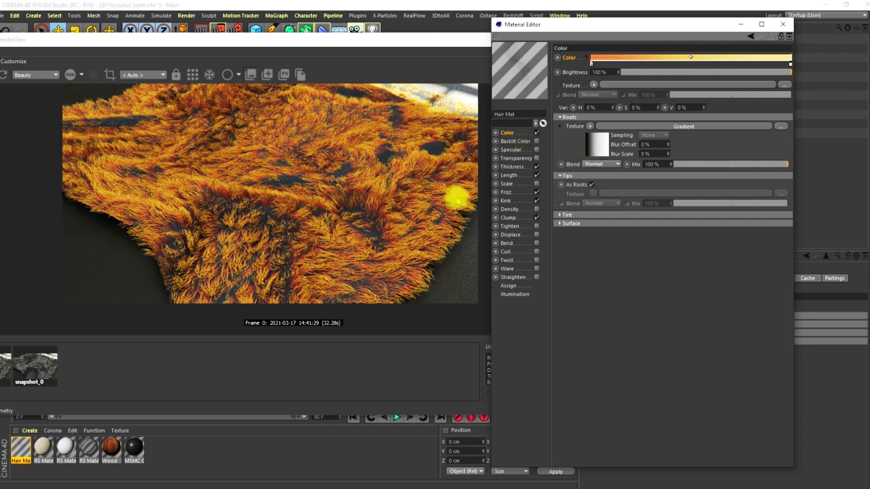
right_click(573, 124)
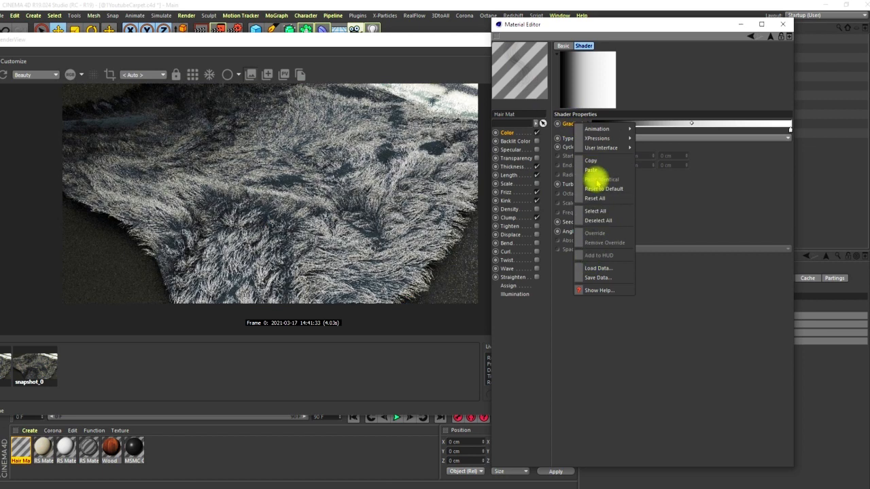
click(587, 169)
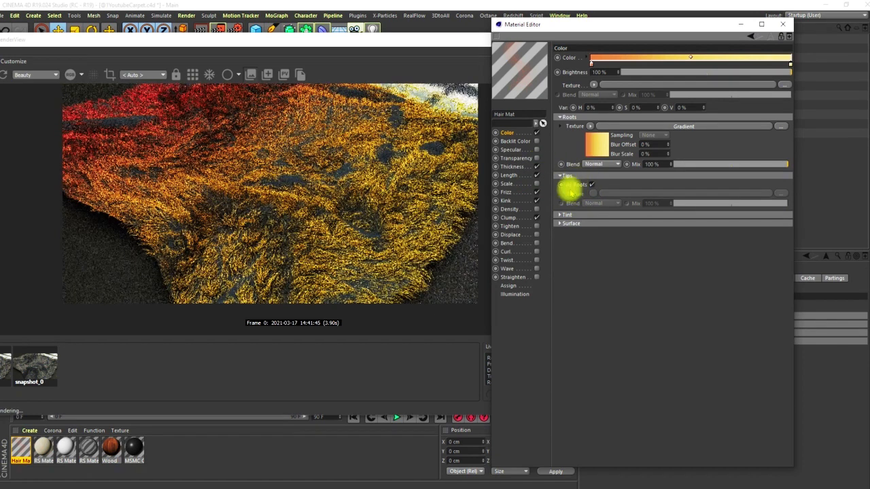
Step: Check the Tips' As Roots option and clear the Gradient shader from the Roots texture
click(591, 185)
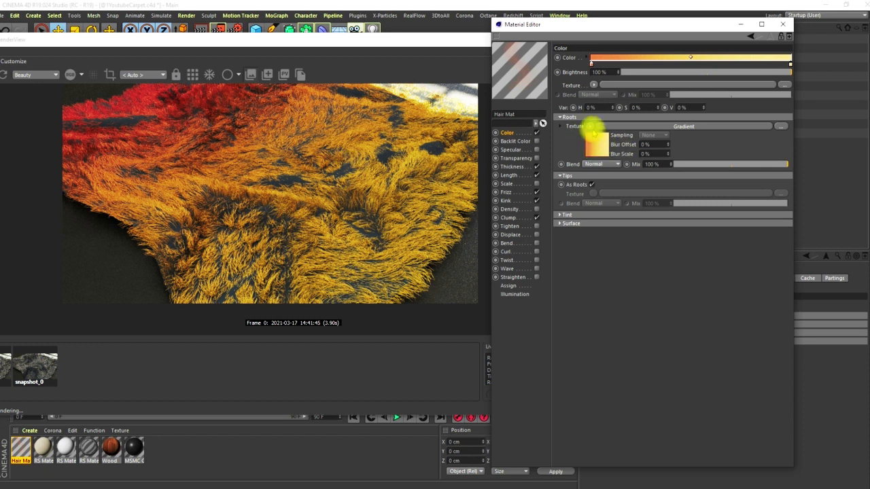
click(592, 126)
click(598, 135)
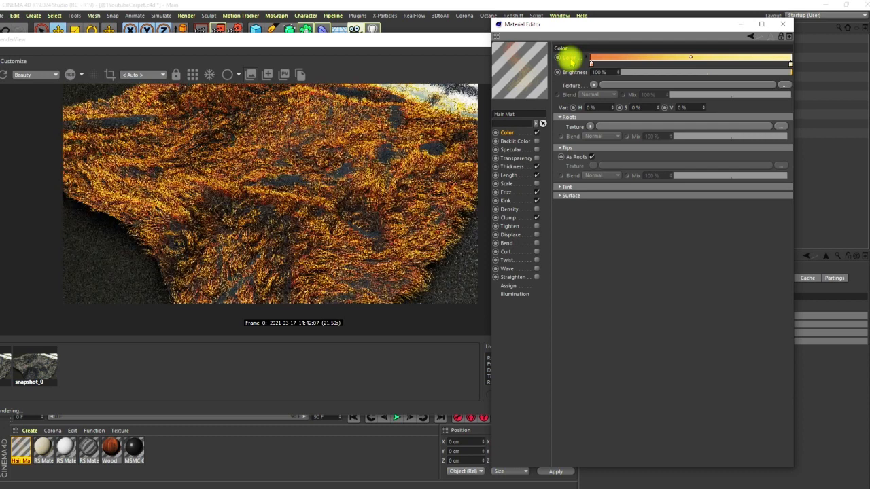
Step: Examine the fur's coloring up close in the render, and check the Color channel's texture shader choices and Surface section
scroll(367, 255, up, 3)
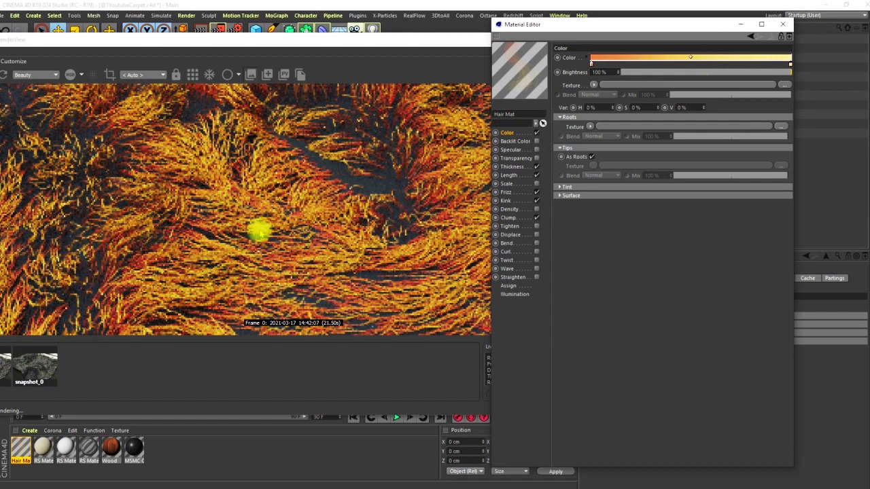
scroll(274, 219, down, 5)
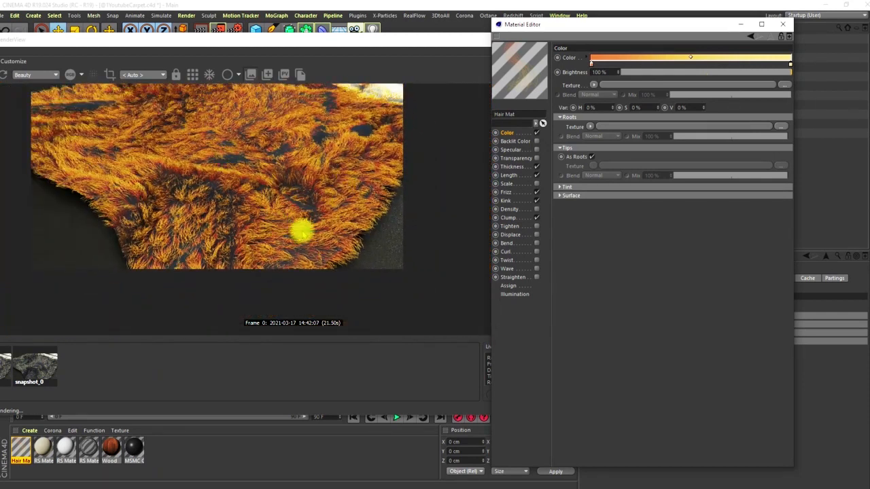
click(593, 85)
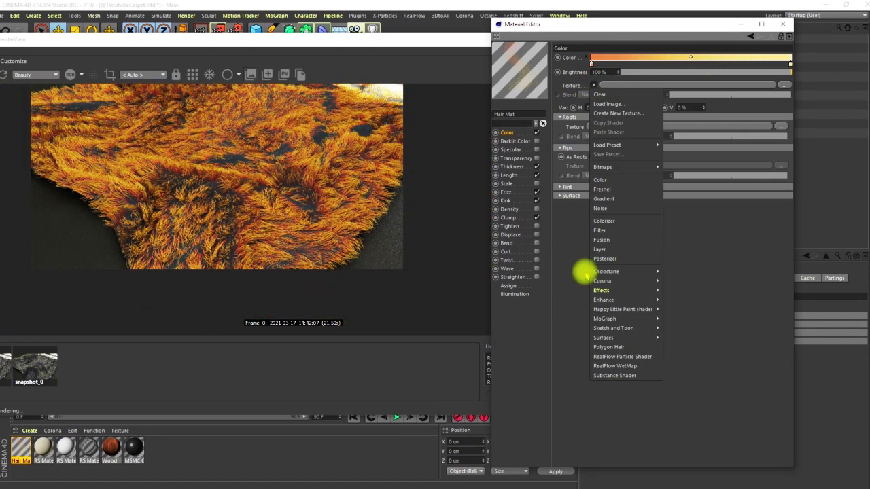
click(561, 258)
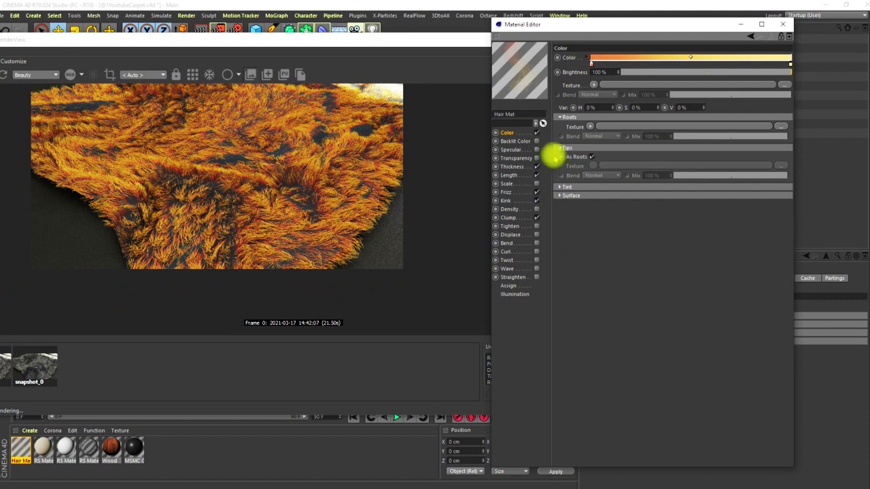
click(559, 196)
click(558, 197)
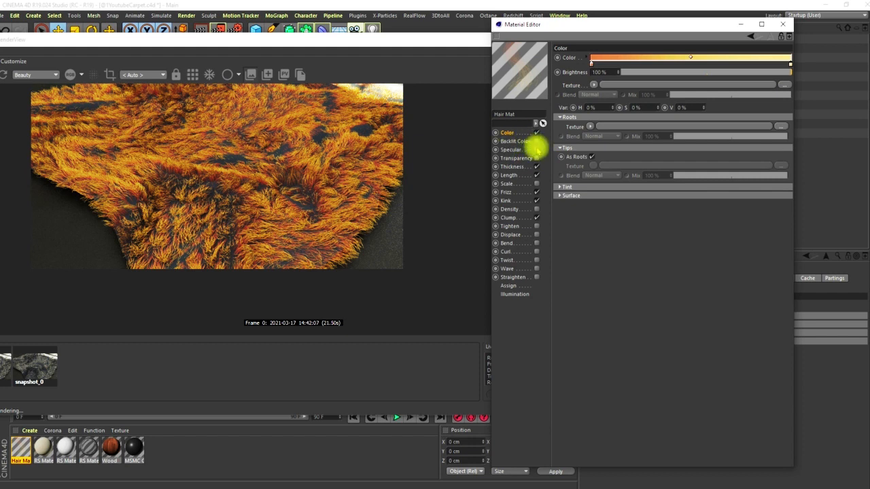
Step: Re-enable the Specular channel and set its primary color to a warm off-white of H 44°, S 16%, V 95%
click(536, 150)
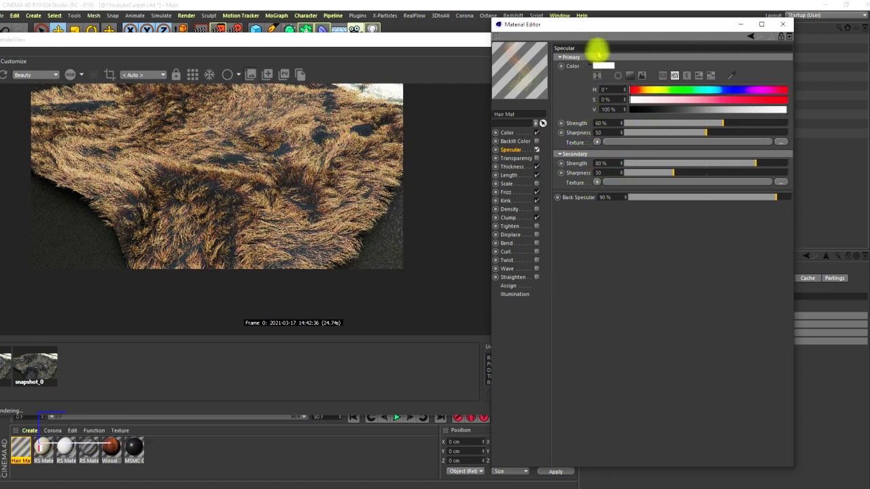
click(605, 65)
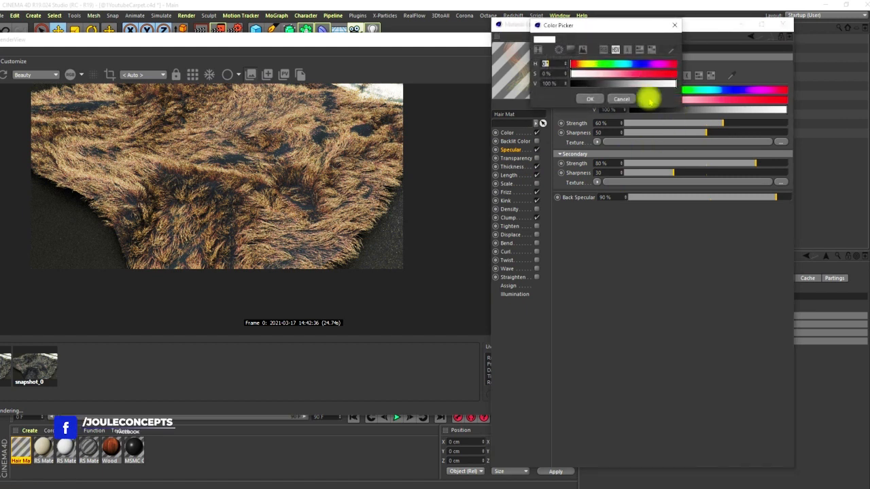
click(584, 64)
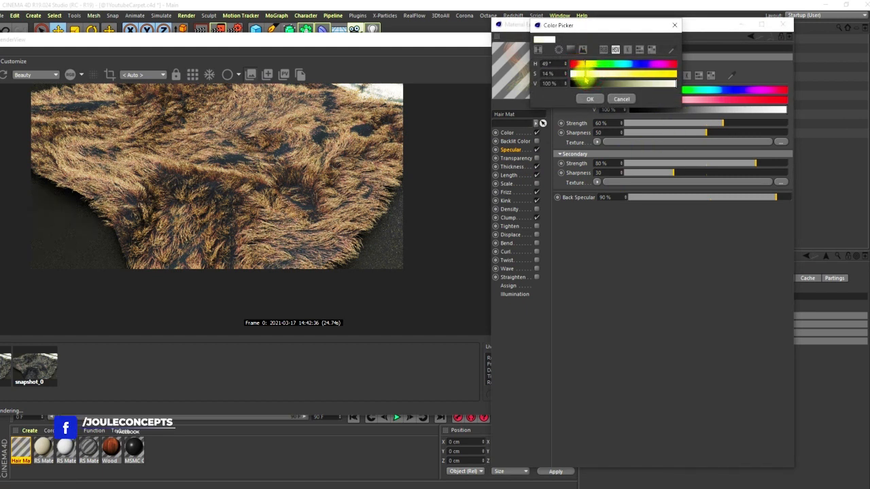
click(672, 84)
click(583, 73)
click(585, 64)
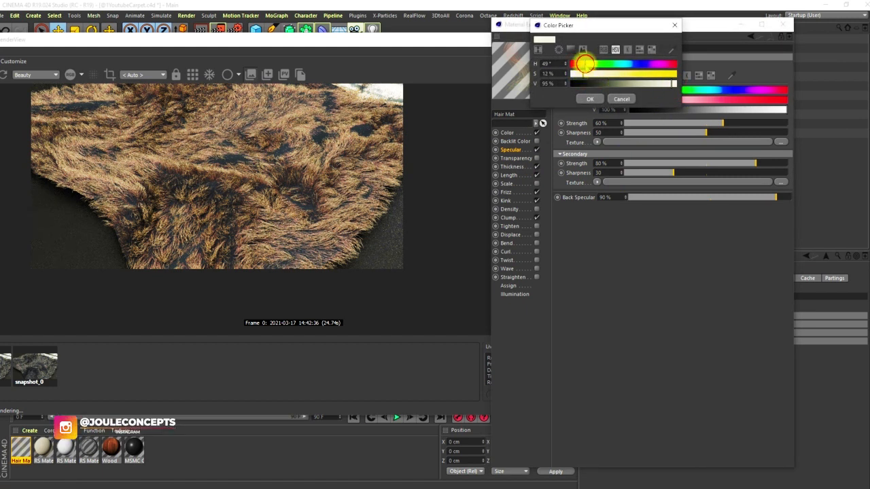
click(590, 99)
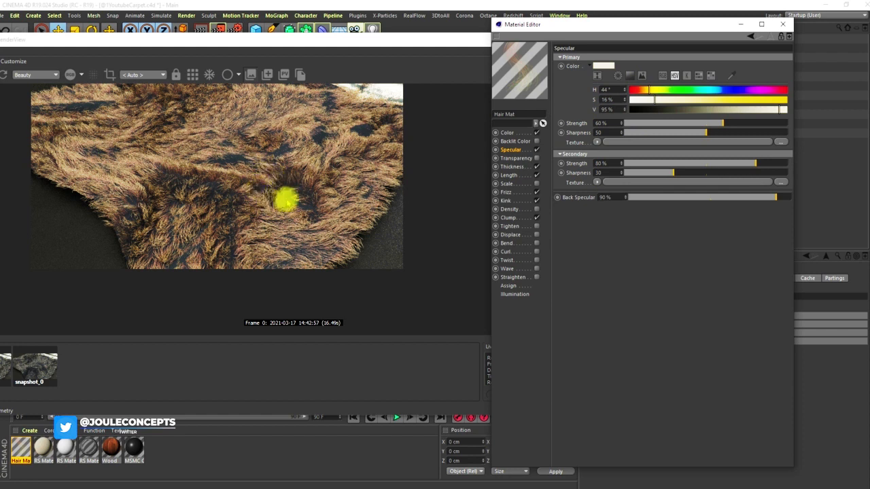
Step: Set the Specular channel's Primary Strength to 25% and its Secondary Strength to 30%
drag(612, 123, 589, 123)
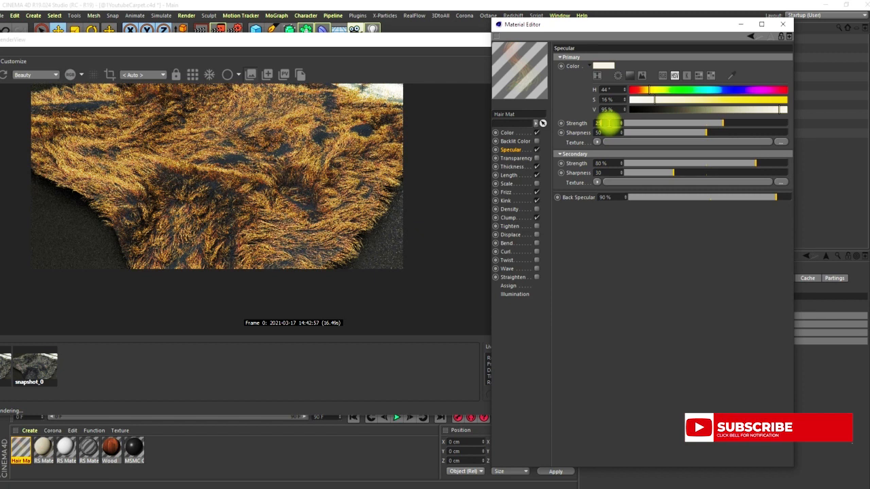
text(25)
key(Return)
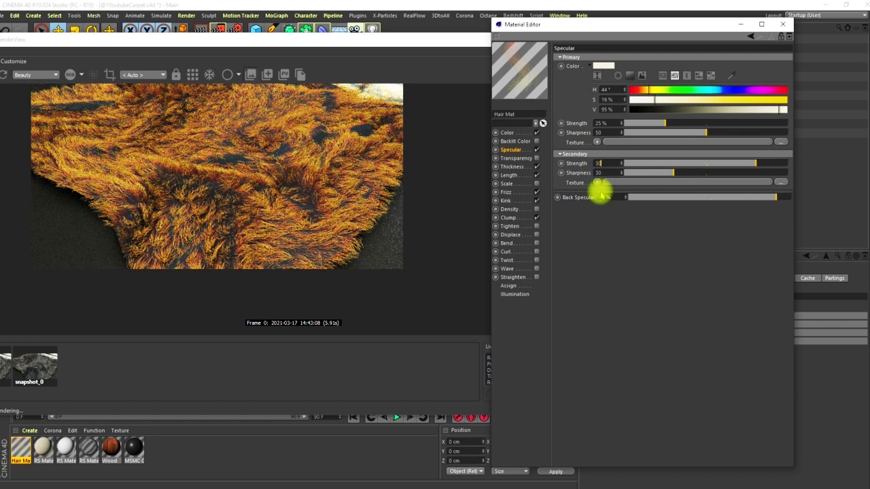
key(Return)
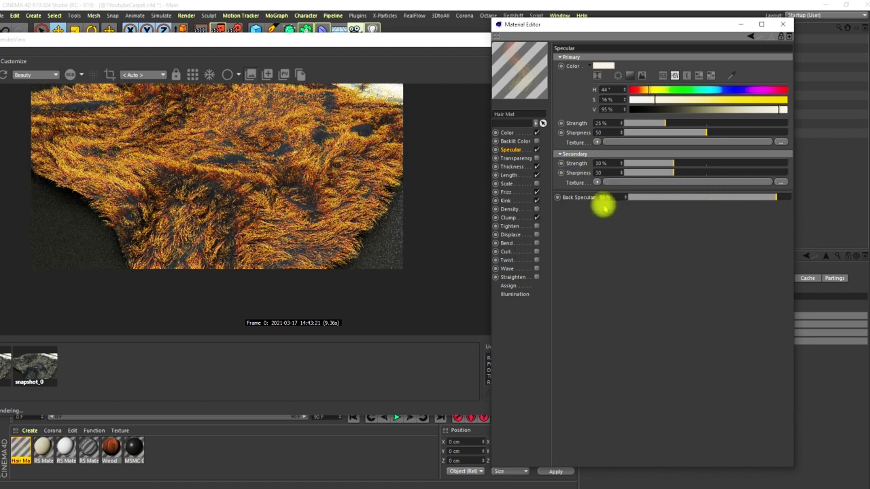
Step: Set the hair material's Back Specular to 35%
click(607, 197)
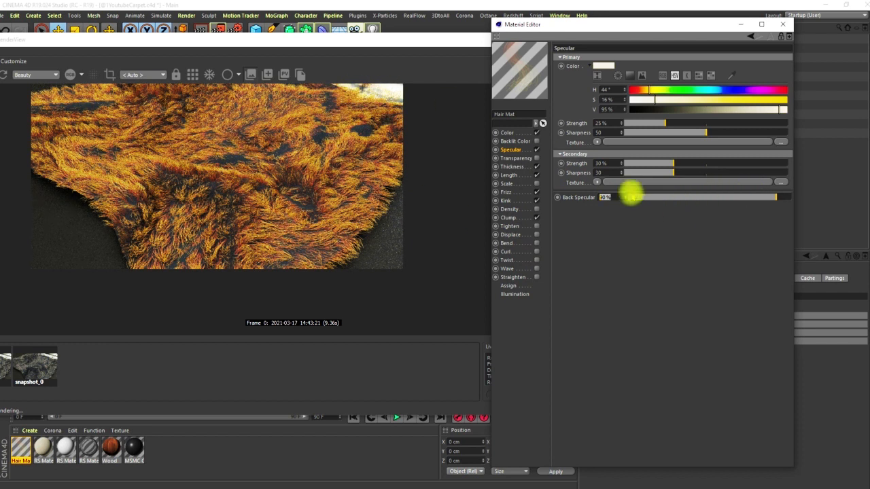
text(35)
key(Return)
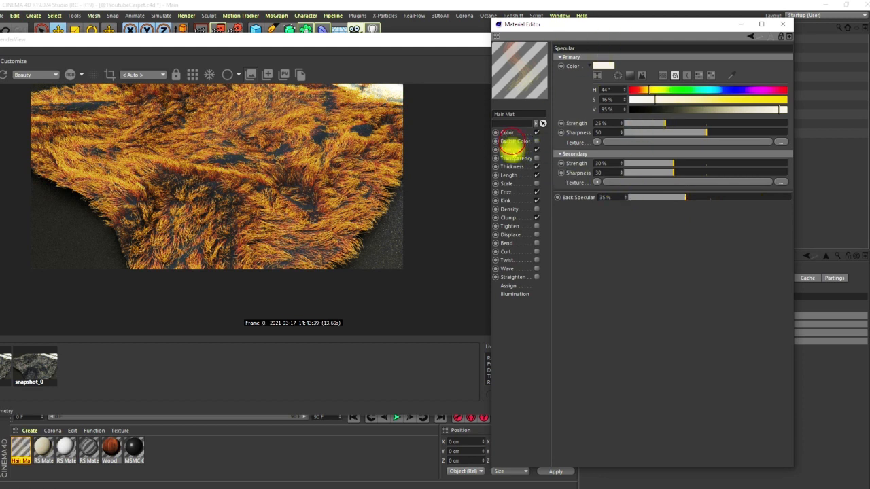
Step: Enable the hair material's Backlit Color channel and give it a copy of the Color channel's gradient
click(515, 140)
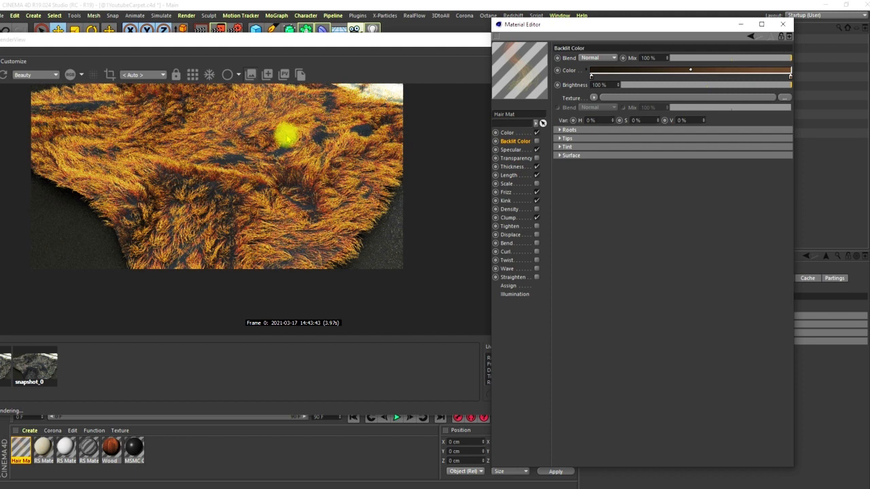
click(536, 140)
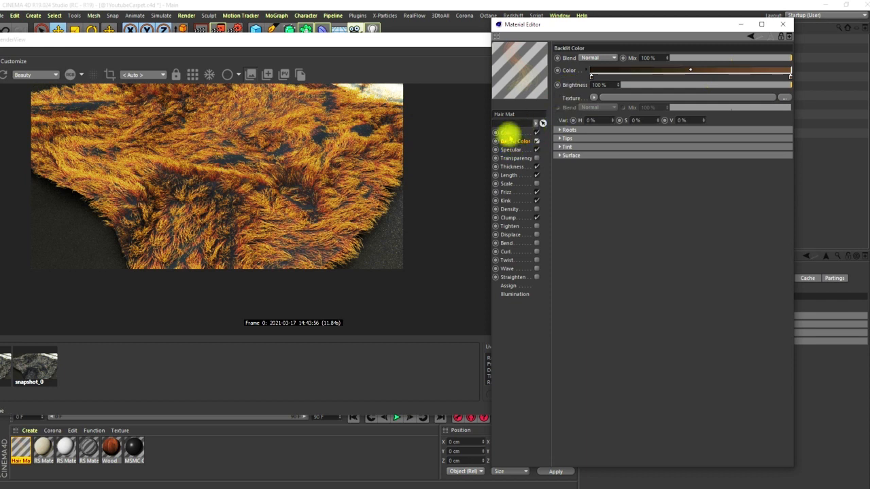
click(508, 132)
right_click(566, 59)
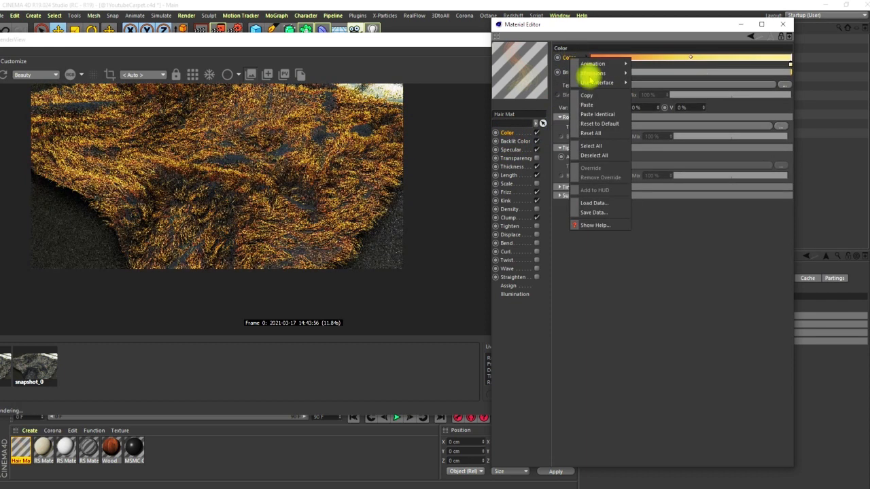
click(586, 95)
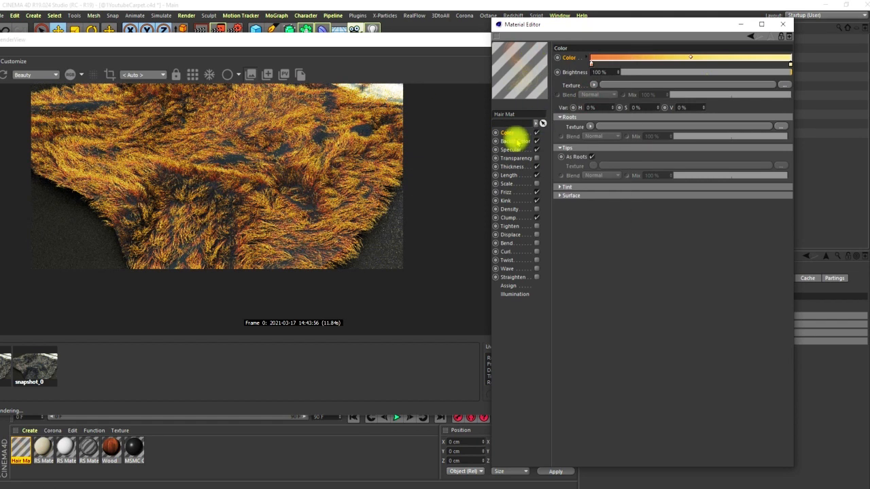
click(516, 140)
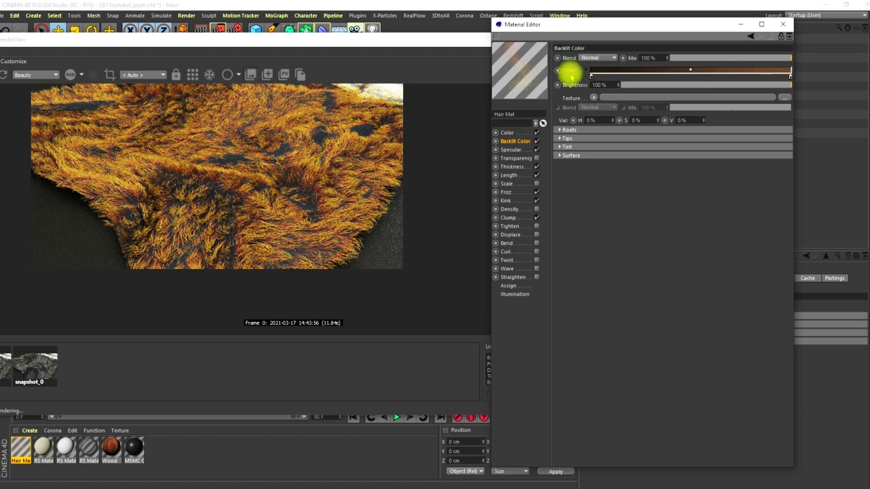
right_click(569, 71)
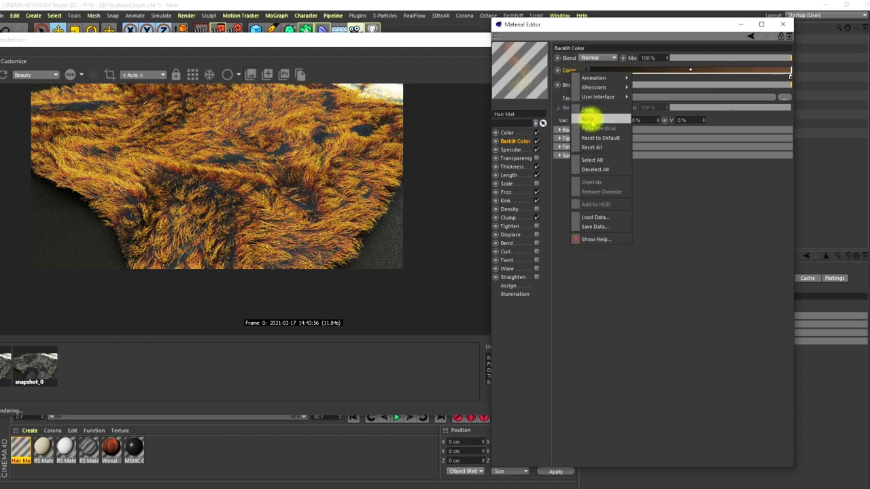
click(587, 119)
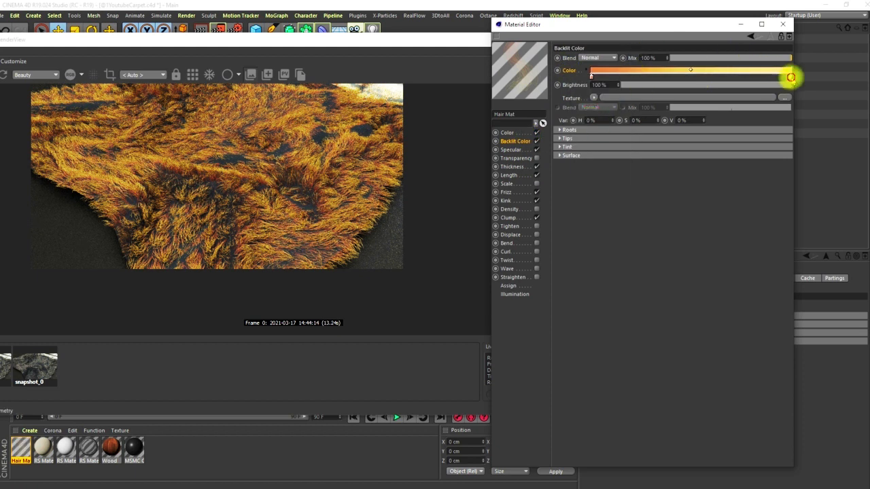
Step: Recolor the Backlit Color gradient's end knot to H 42°, S 26%, V 100% and its start knot to H 17°, S 42%, V 86%
double_click(791, 76)
drag(78, 78, 373, 85)
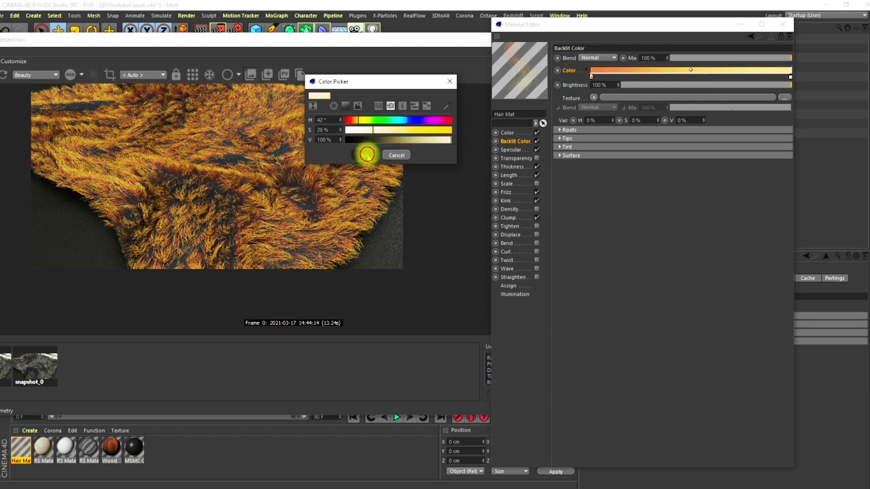
click(367, 155)
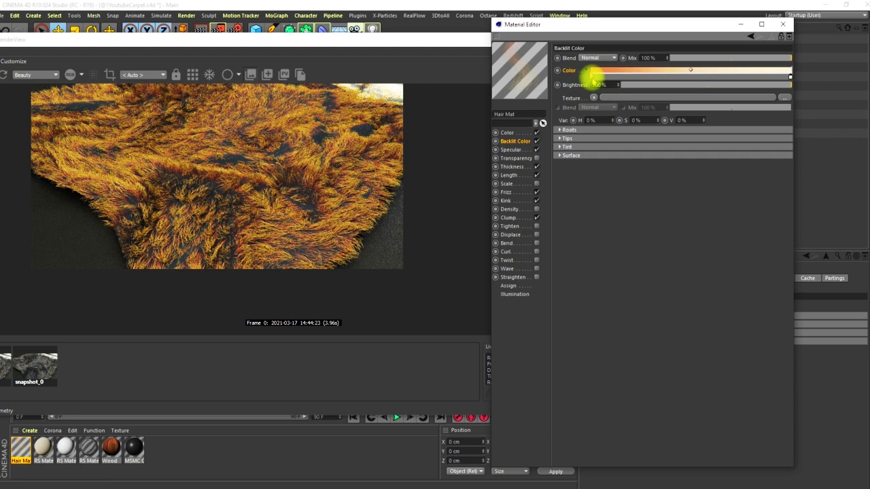
click(592, 72)
click(608, 86)
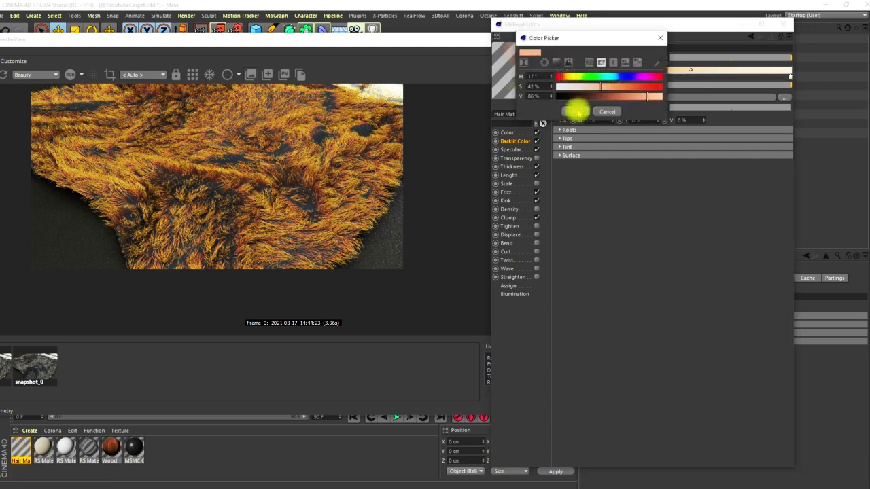
click(576, 112)
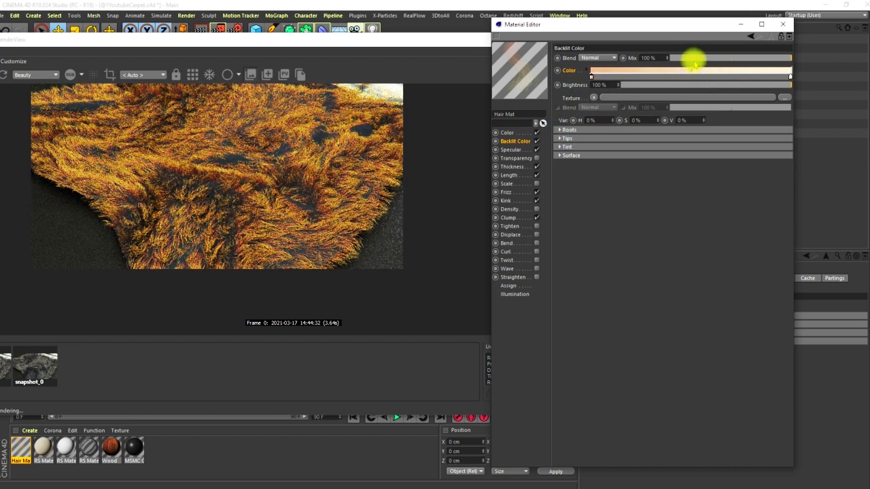
Step: Try lowering the Backlit Color's Mix to 50% and 30%, keeping the blend mode Normal
click(608, 58)
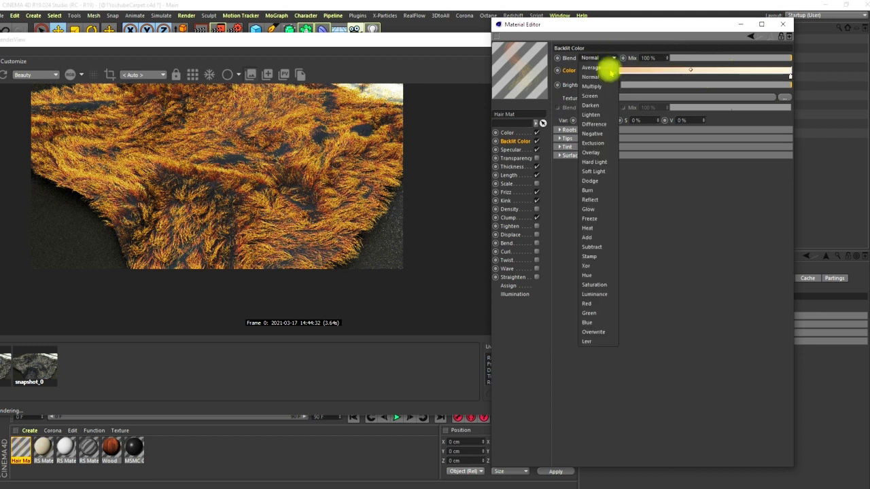
click(703, 260)
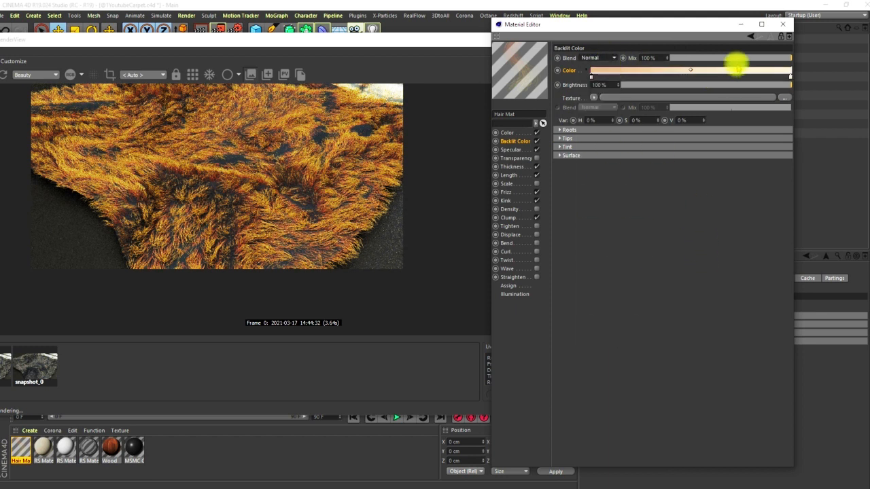
click(731, 58)
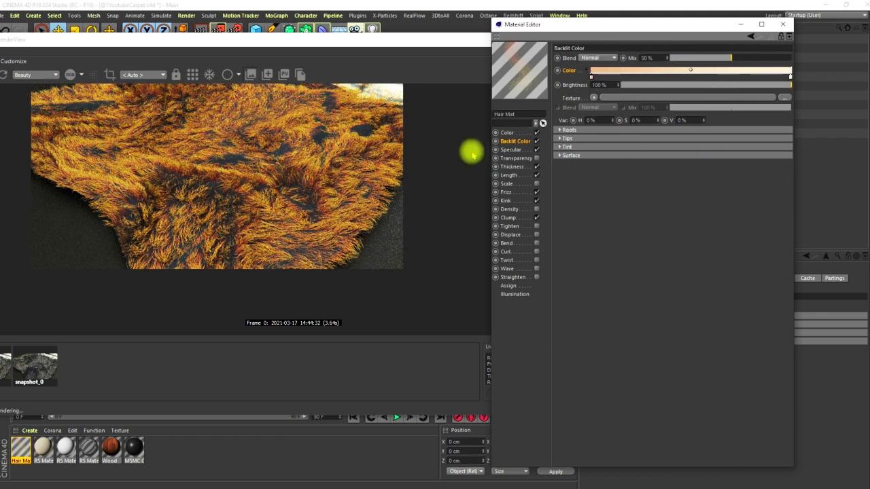
click(670, 58)
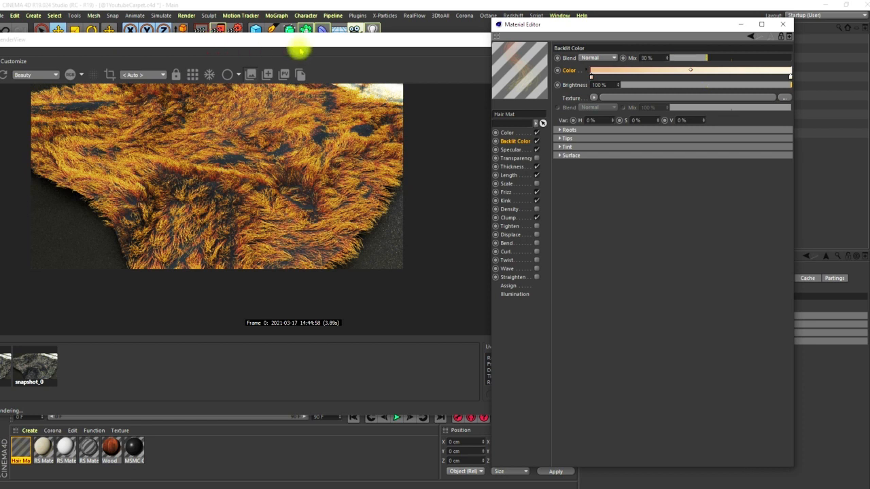
Step: Stop the live Redshift render and bring the Backlit Color's Mix to 84%
key(ctrl+z)
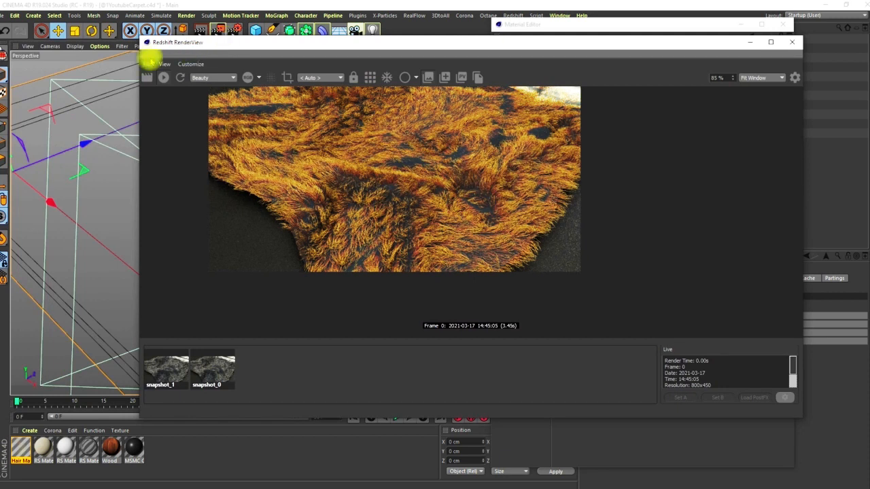
click(163, 77)
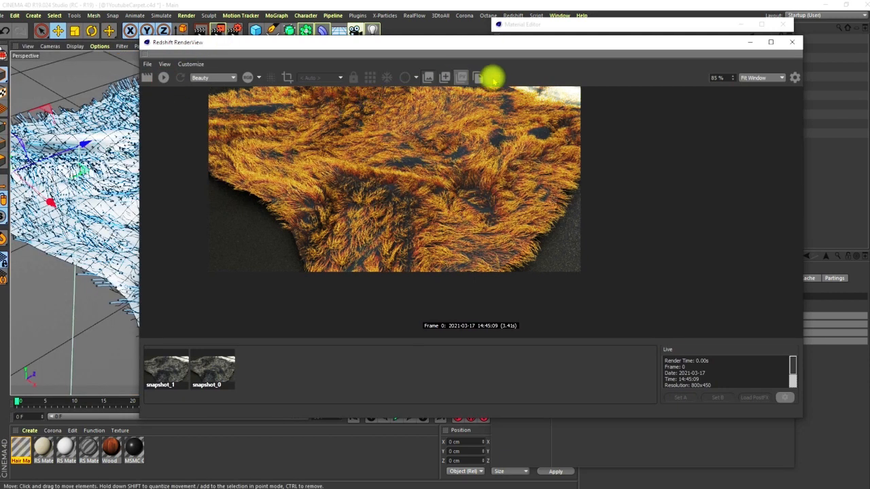
drag(544, 48, 263, 60)
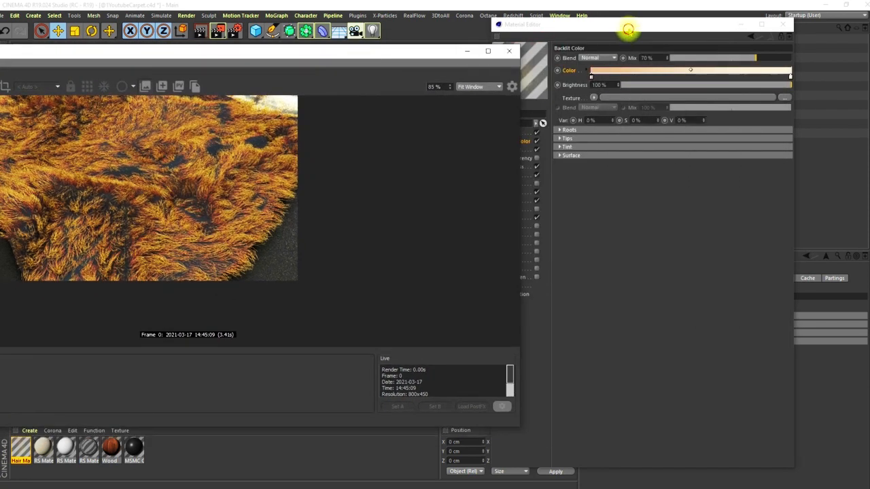
click(629, 31)
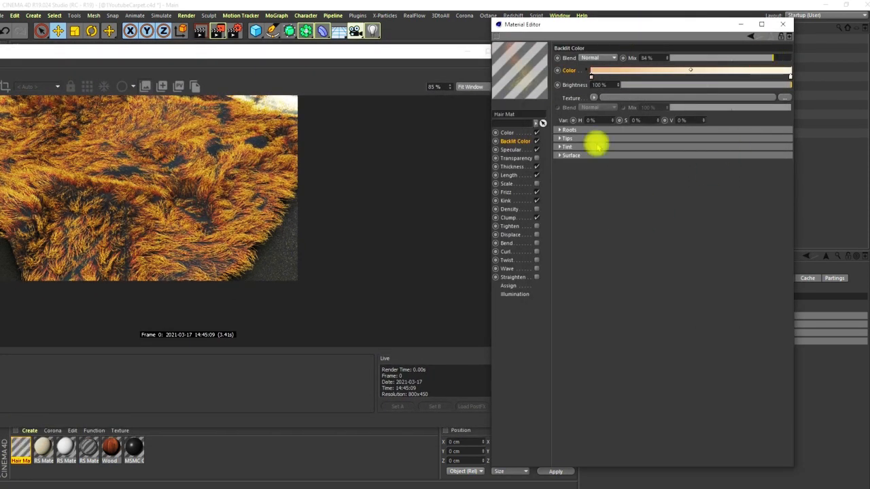
Step: Check the Backlit Color's Surface section and the Color channel's settings against the rendered fur
click(559, 156)
click(558, 155)
click(510, 133)
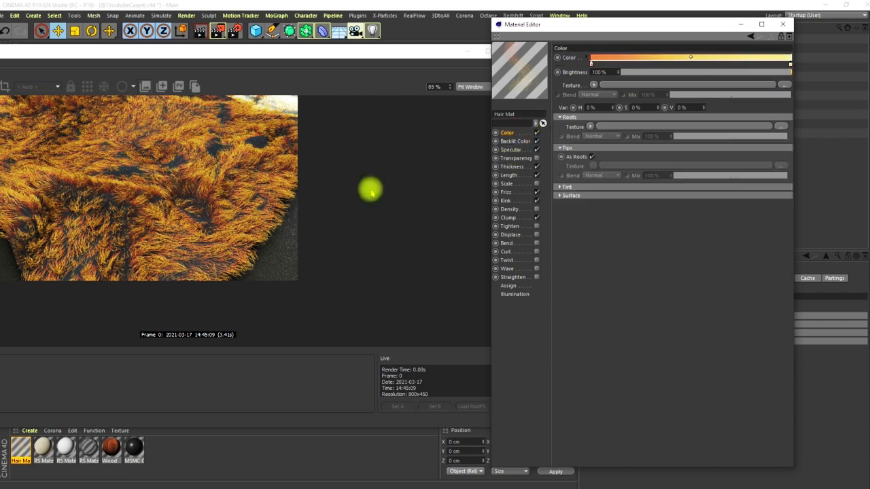
drag(269, 52, 406, 53)
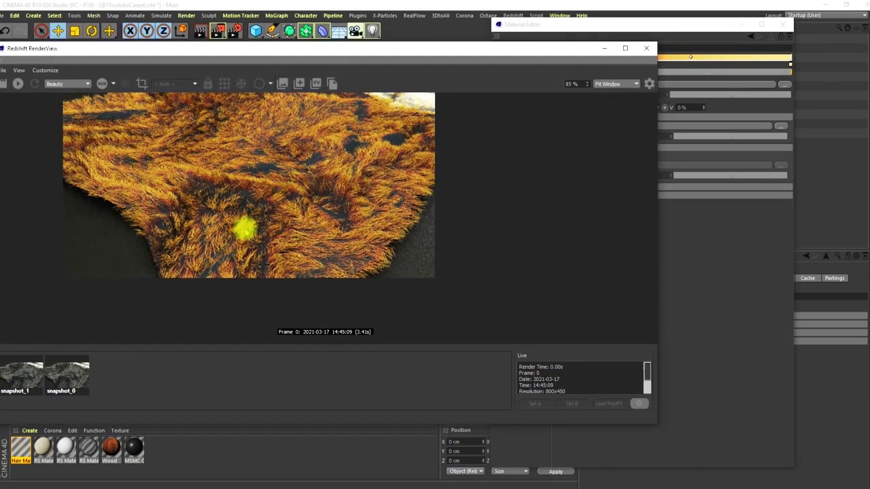
click(626, 25)
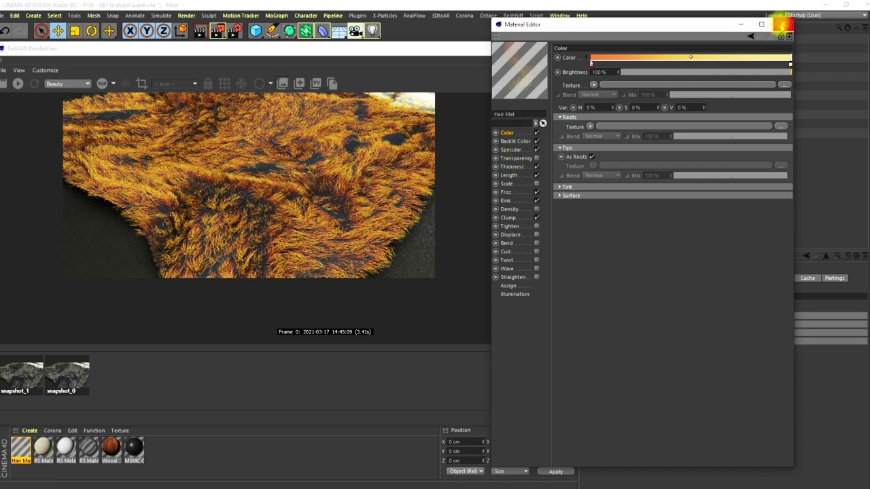
Step: Close the hair material's settings and create a new Redshift Hair material
click(782, 24)
drag(385, 48, 227, 27)
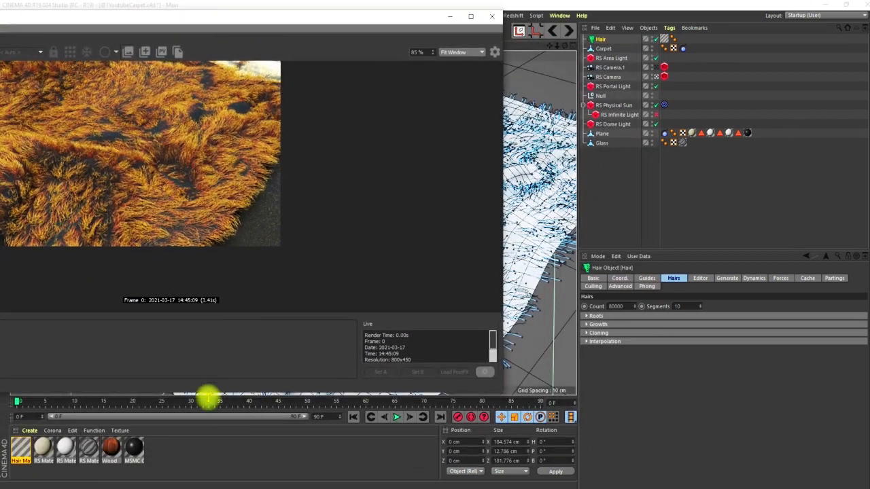
click(29, 431)
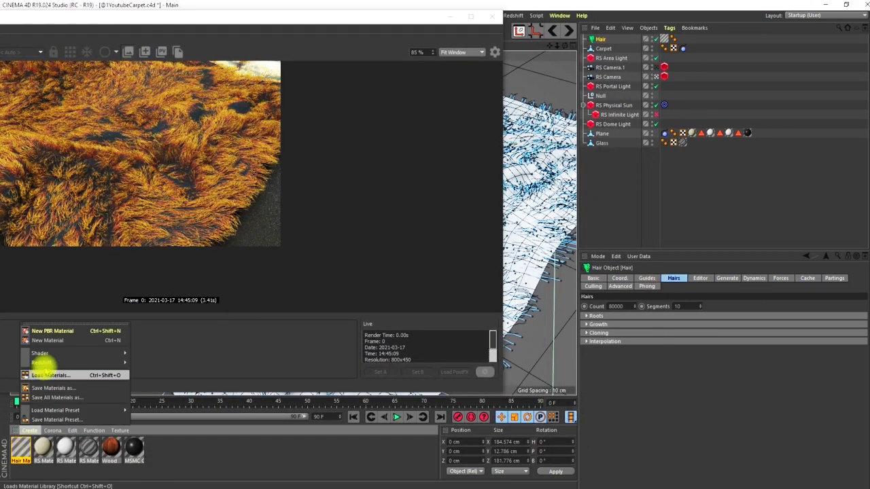
mouse_move(61, 362)
mouse_move(143, 363)
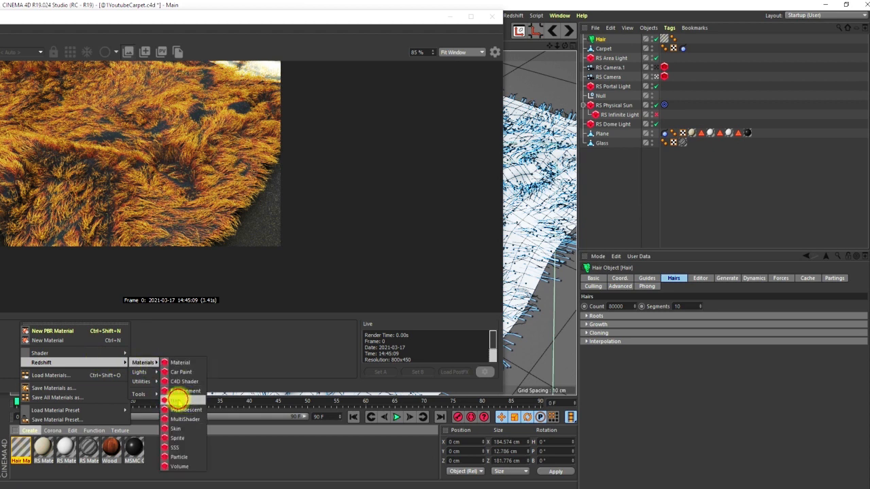
click(177, 399)
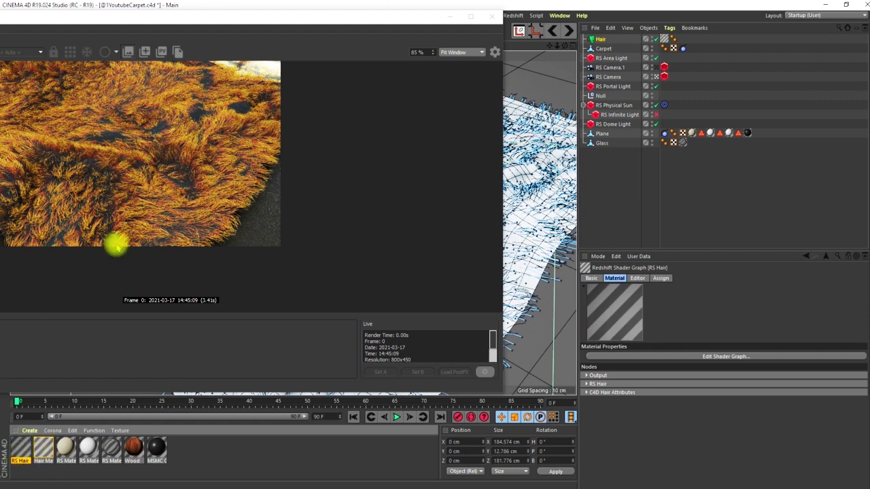
Step: Assign the RS Hair material to the Hair object
drag(245, 24, 298, 16)
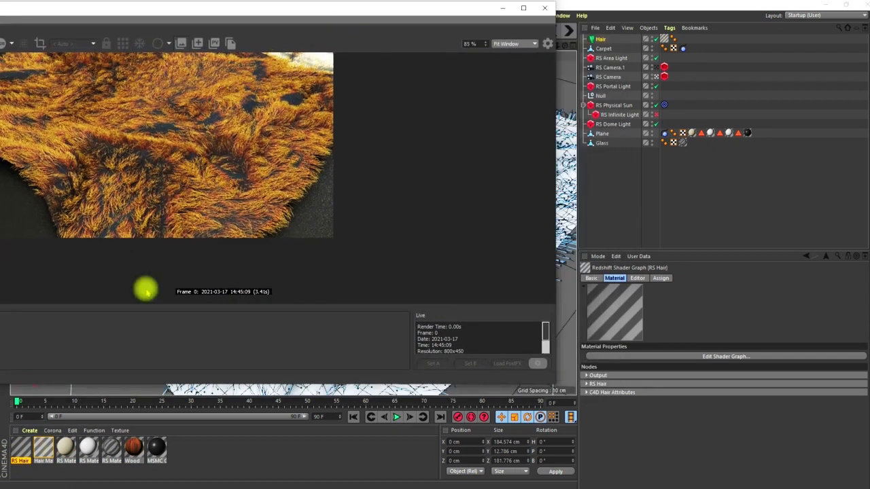
drag(19, 446, 602, 39)
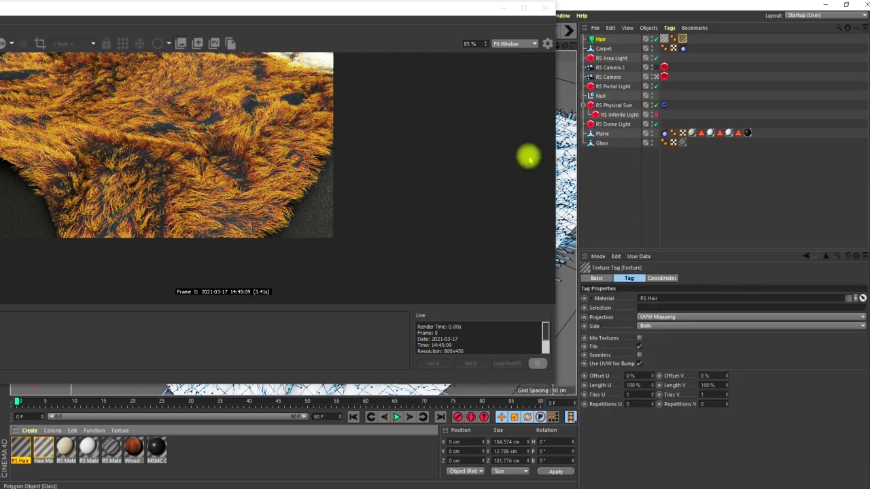
drag(359, 11, 490, 38)
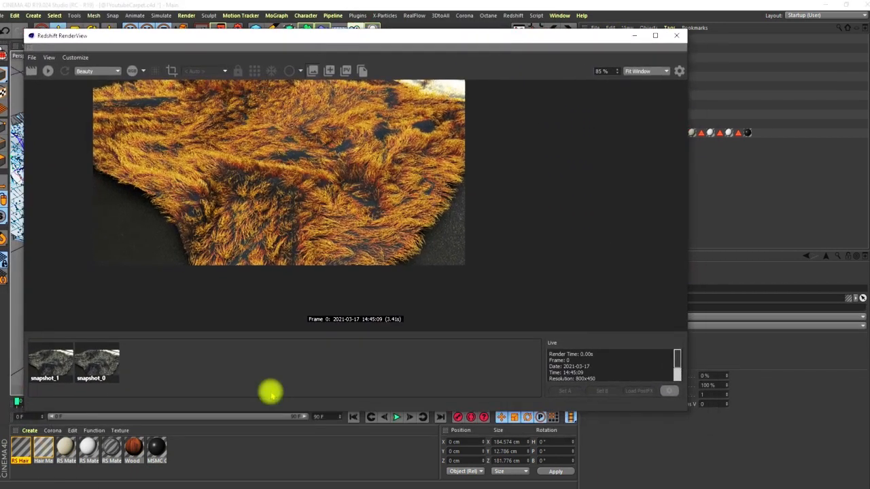
Step: Open the RS Hair material's shader graph and examine the C4D Hair Attributes and RS Hair nodes with their connections
double_click(20, 448)
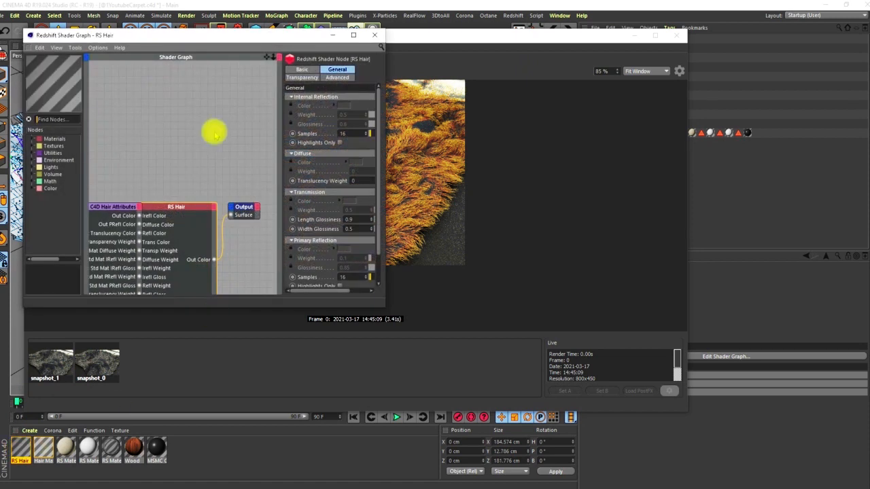
scroll(199, 155, down, 3)
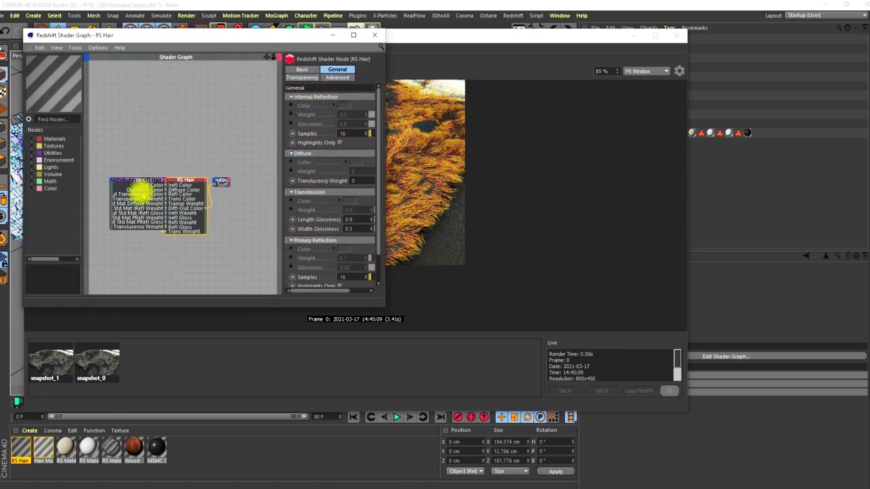
drag(139, 177, 116, 179)
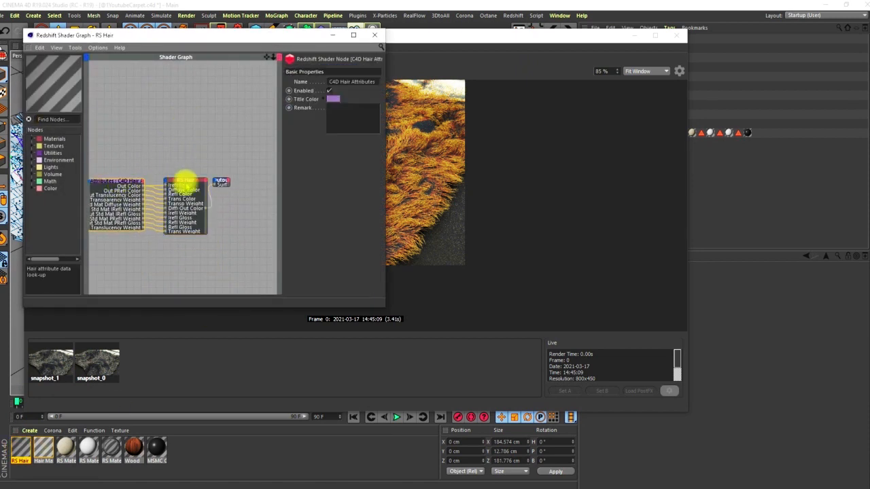
click(185, 183)
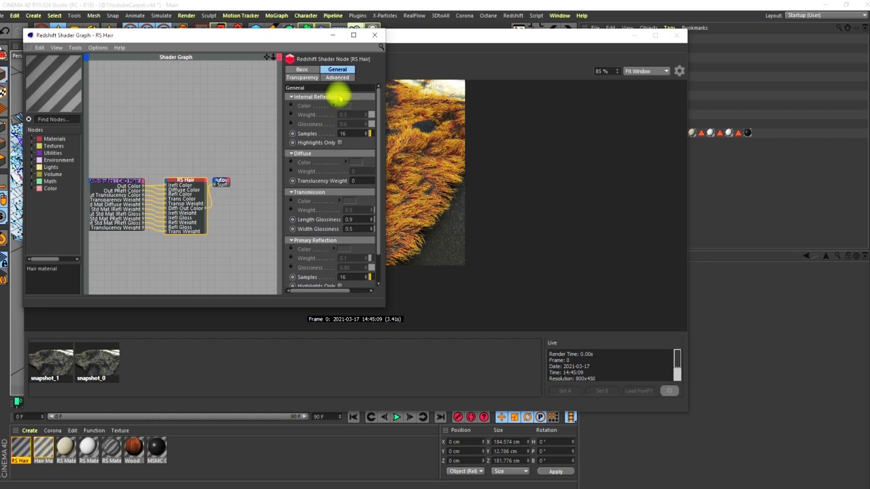
click(113, 182)
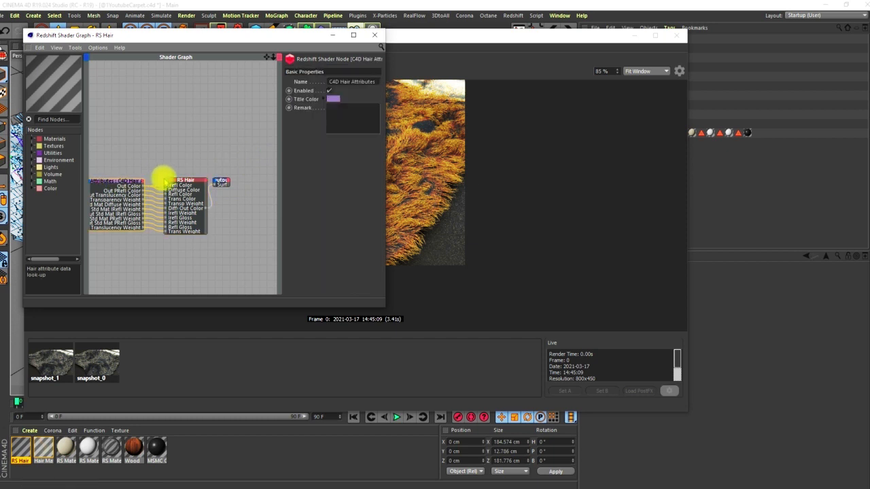
click(180, 177)
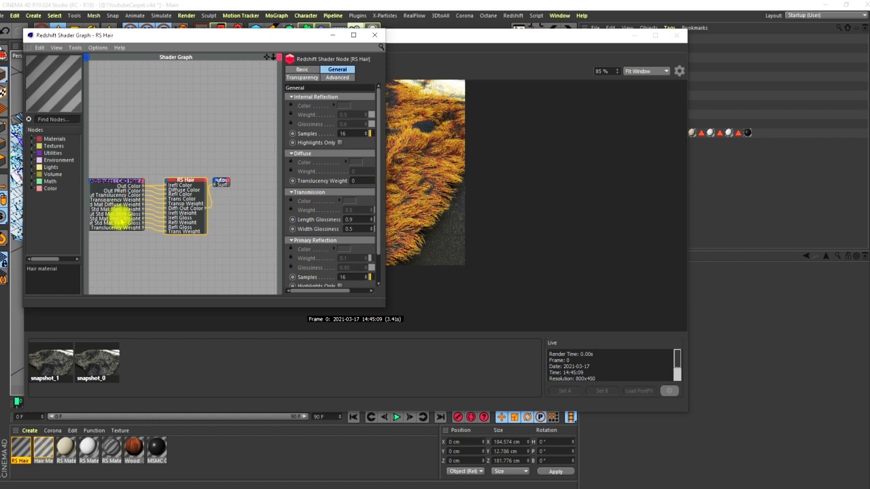
Step: Examine the C4D Hair Attributes node's outputs and how they connect to the RS Hair node's inputs
click(126, 180)
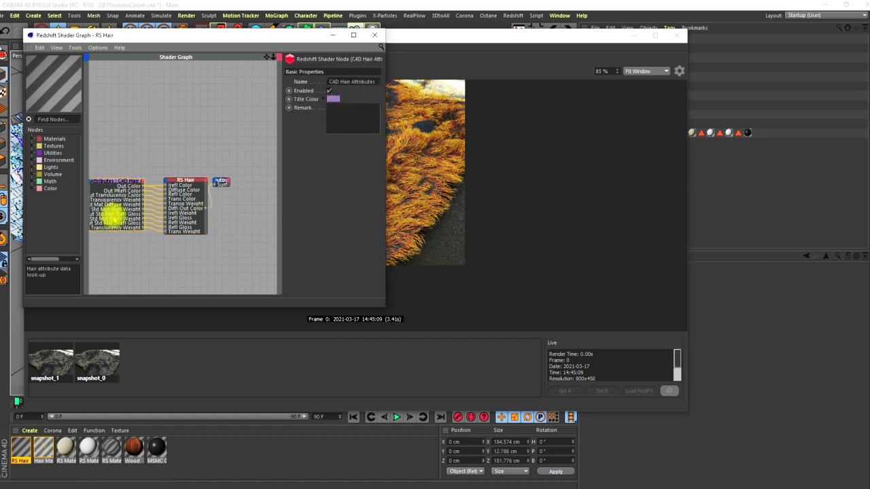
middle_drag(139, 216, 200, 211)
scroll(173, 192, up, 1)
scroll(170, 238, up, 3)
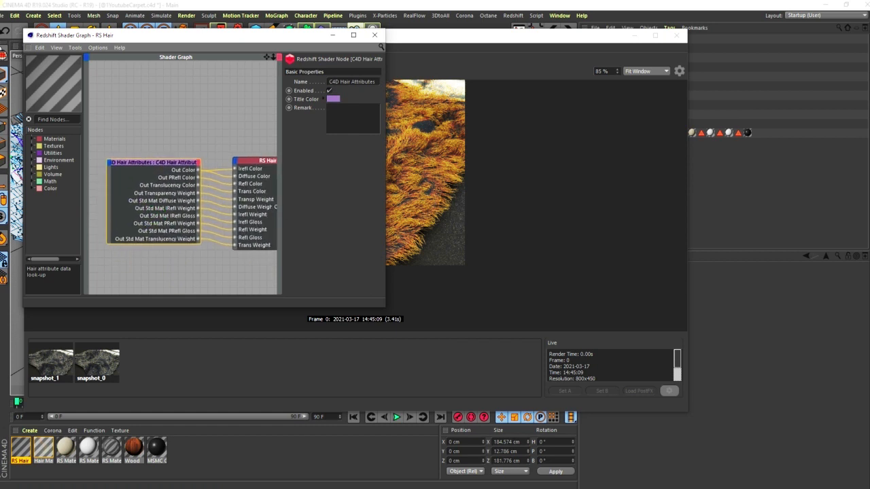
scroll(203, 221, down, 1)
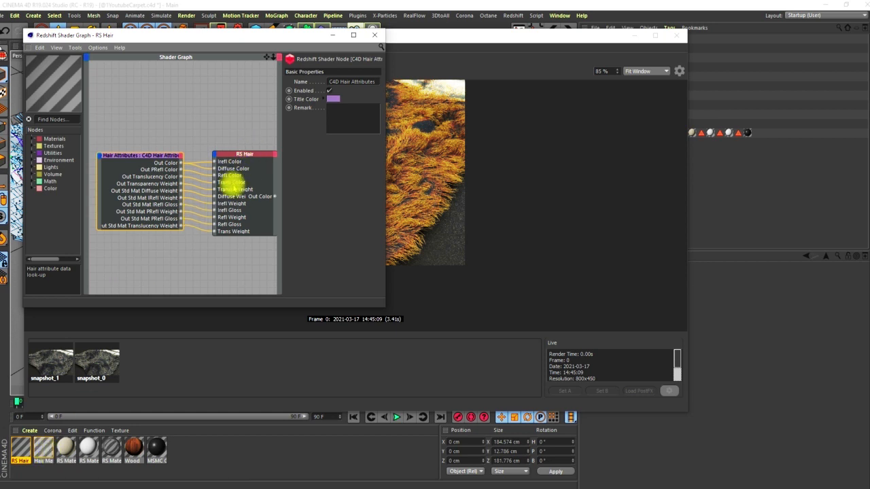
Step: Set the RS Hair node's diffuse Translucency Weight to 0.244
click(171, 142)
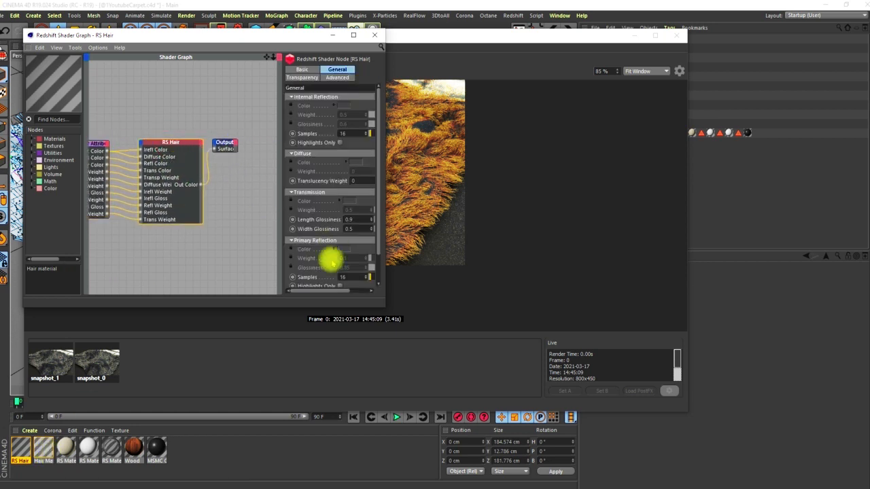
scroll(379, 196, down, 2)
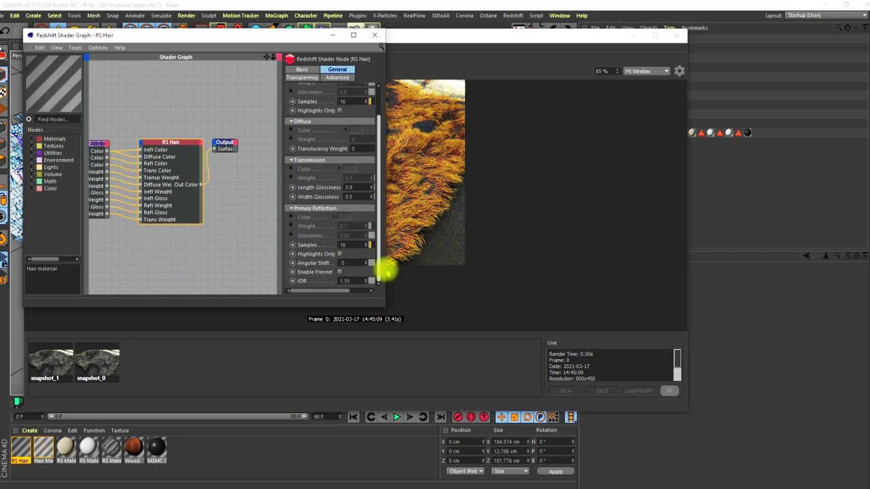
click(358, 187)
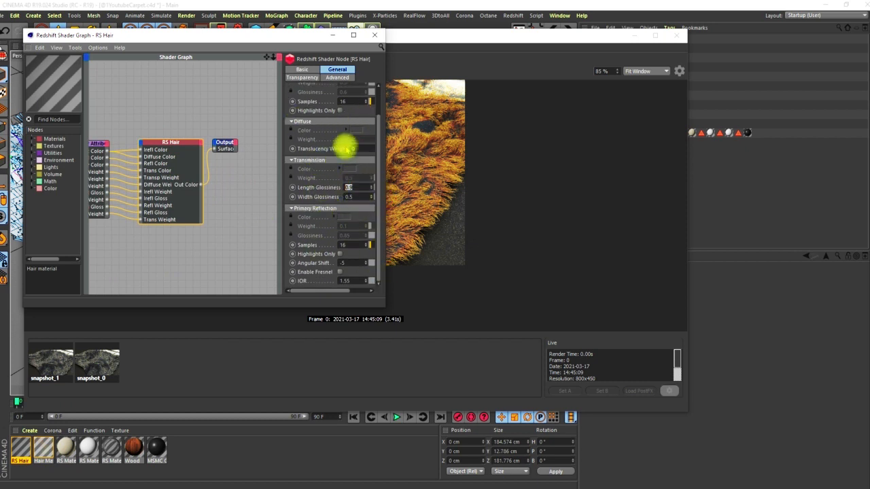
scroll(379, 197, up, 2)
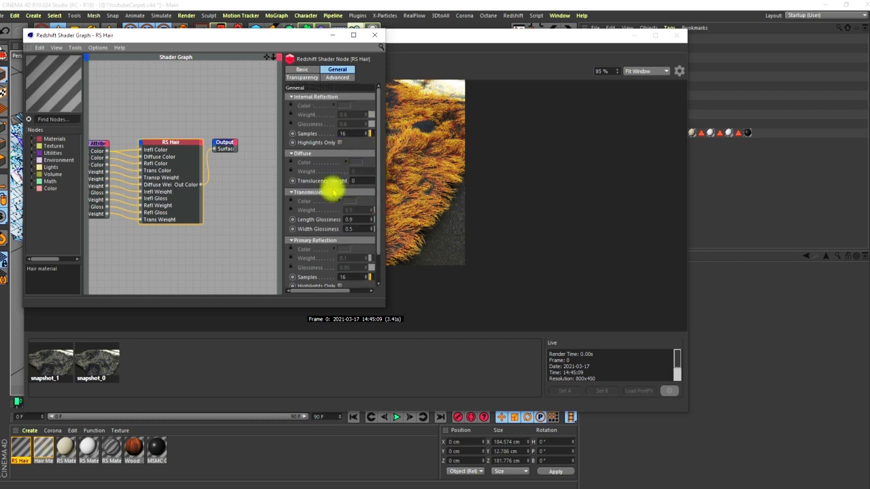
drag(315, 291, 334, 292)
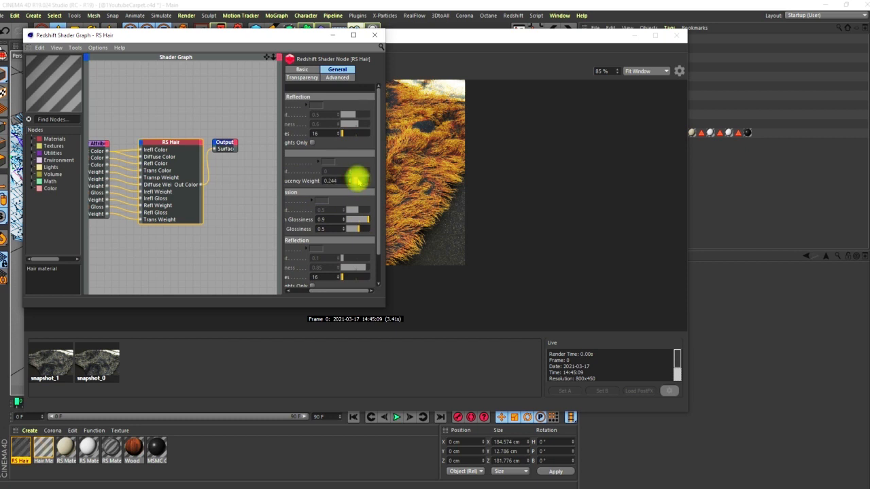
drag(352, 292, 326, 289)
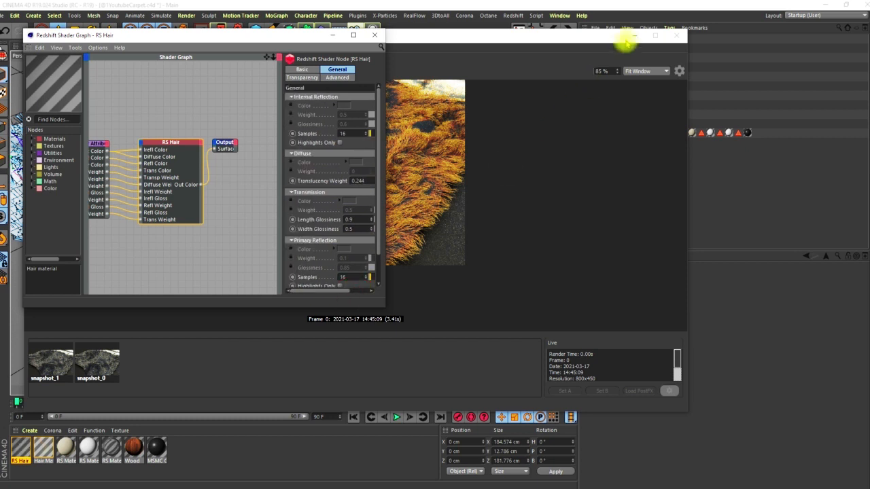
click(377, 161)
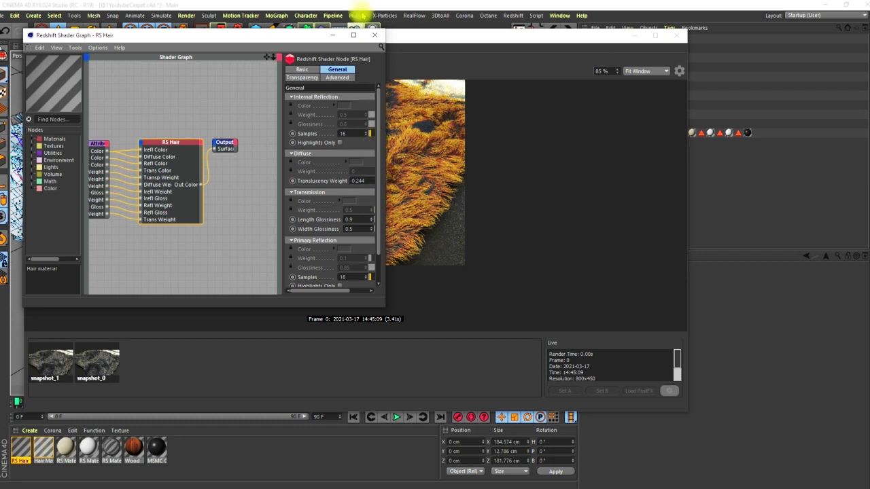
Step: Close the shader graph and start the live Redshift render to inspect the fur up close and as a whole
click(374, 34)
drag(495, 44, 455, 30)
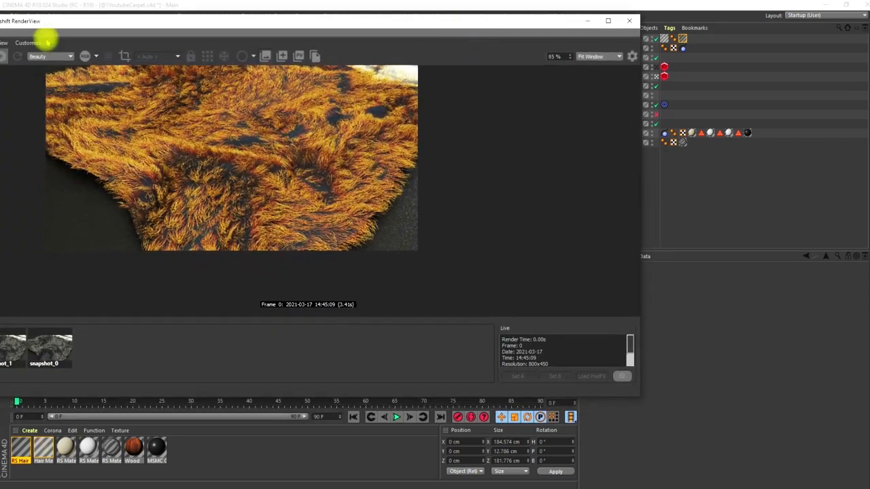
drag(140, 27, 203, 35)
click(65, 63)
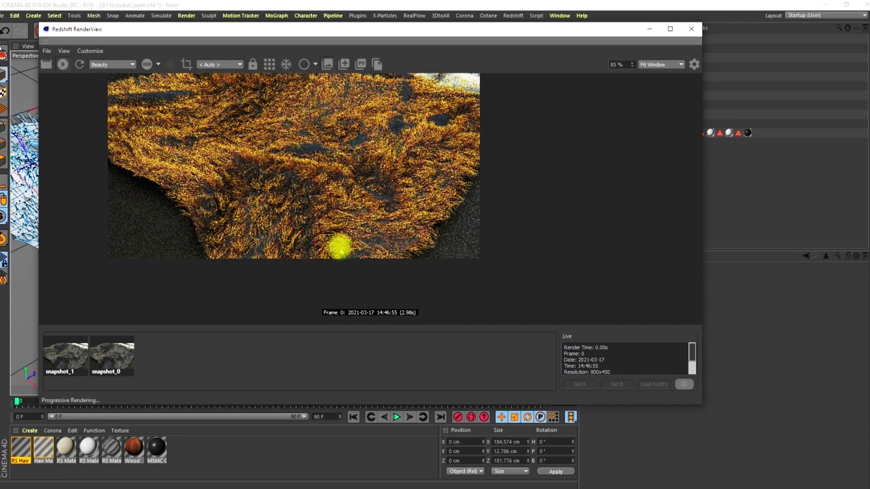
scroll(342, 175, up, 5)
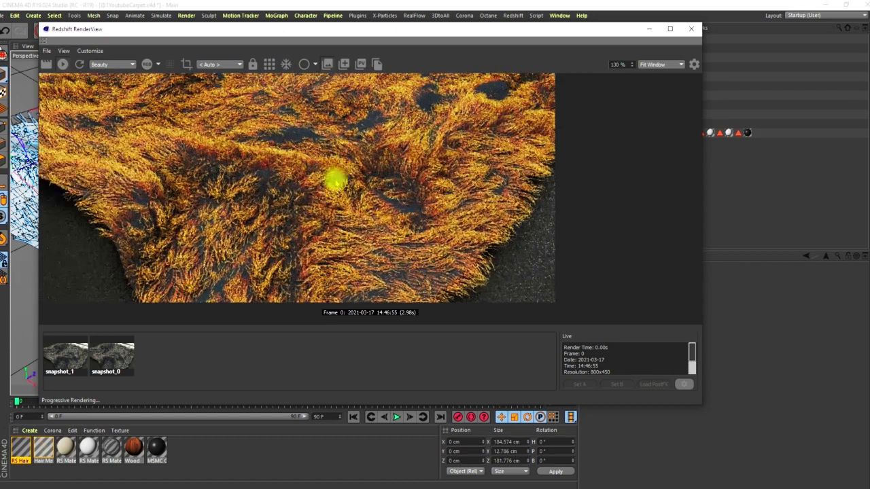
scroll(333, 179, down, 7)
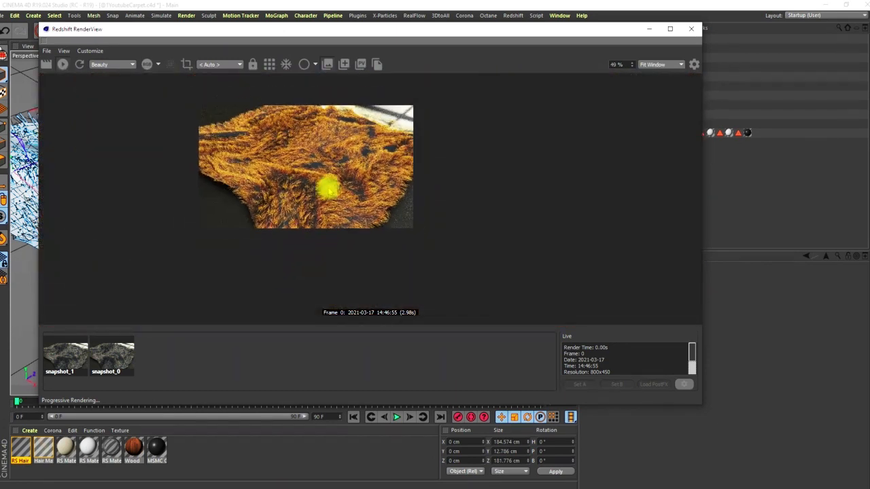
scroll(328, 185, up, 2)
Step: Switch the active camera to RS Camera.1 for the live render
drag(614, 31, 414, 75)
click(656, 68)
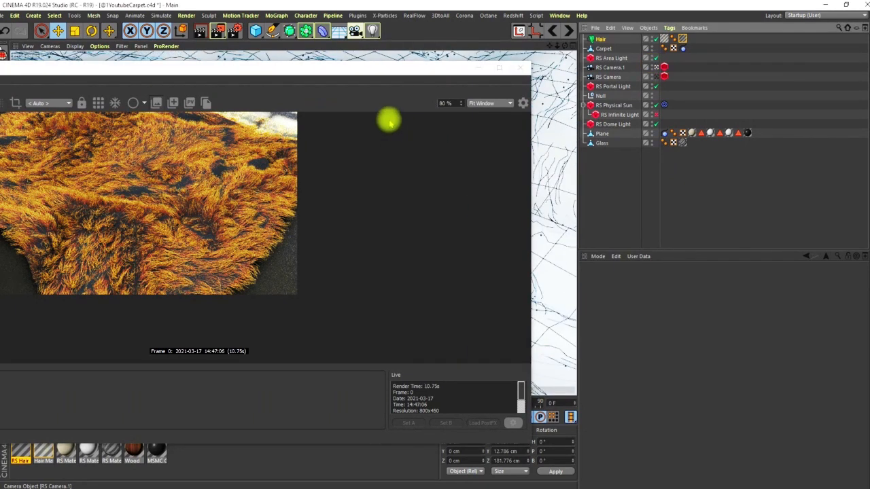
drag(374, 75, 519, 41)
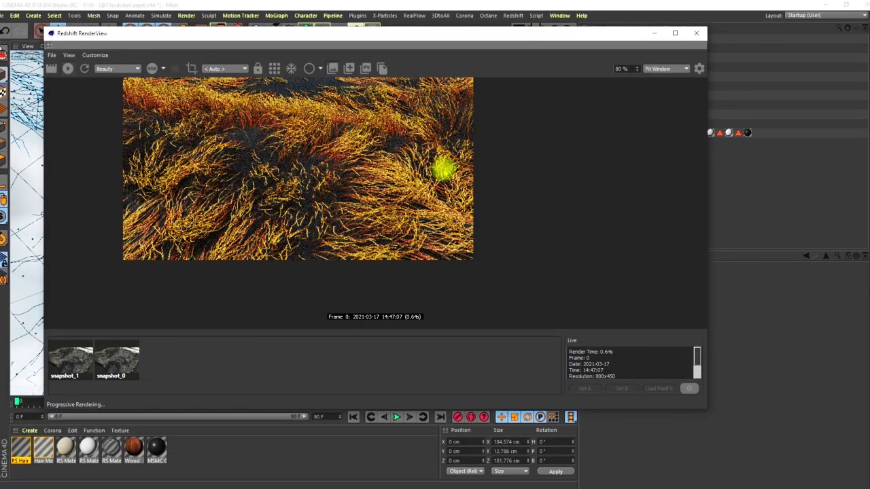
Step: Reframe RS Camera.1 to a low close-up of the carpet's fur and check it in the live render
drag(367, 46, 652, 62)
alt+drag(255, 191, 233, 237)
scroll(246, 238, down, 1)
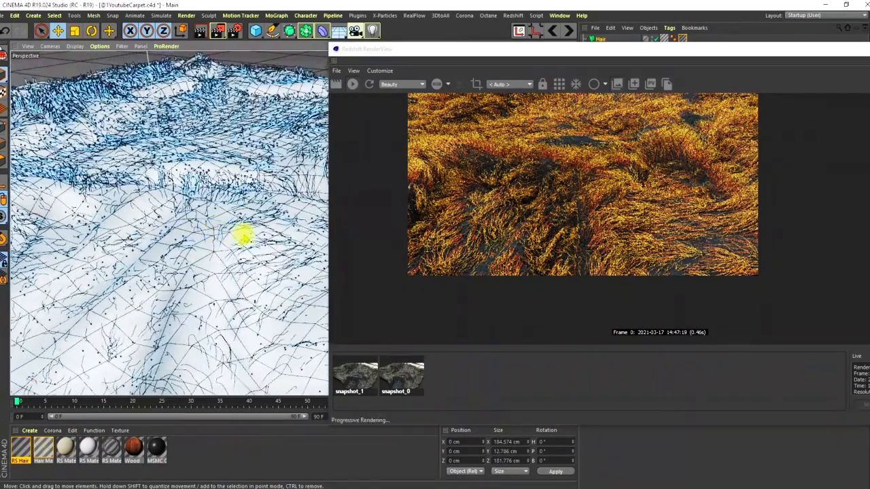
mouse_move(641, 57)
mouse_down()
mouse_move(604, 54)
mouse_move(654, 68)
mouse_up()
alt+drag(257, 248, 233, 281)
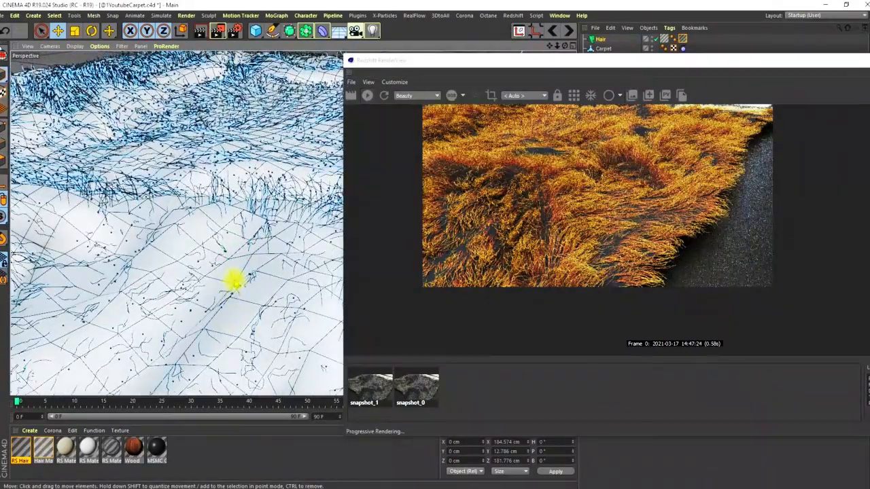
drag(657, 58, 238, 47)
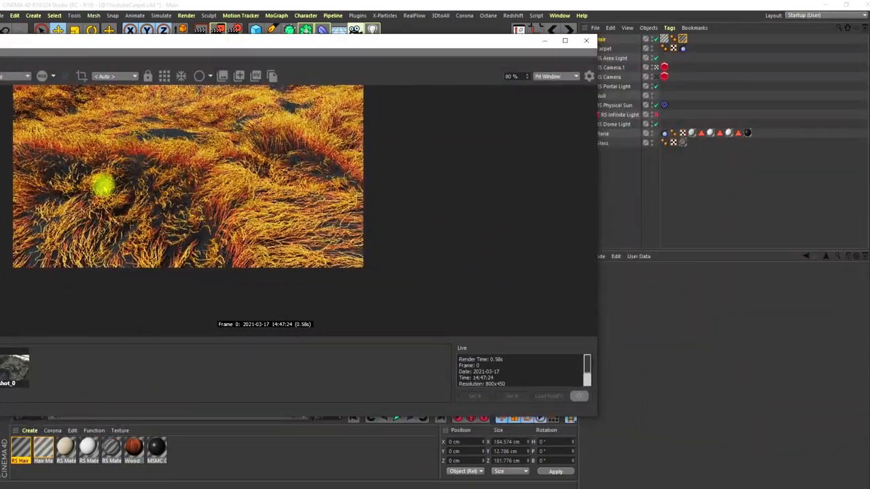
Step: Set the Hair object's editor preview Detail to 5%
drag(361, 48, 344, 81)
click(601, 39)
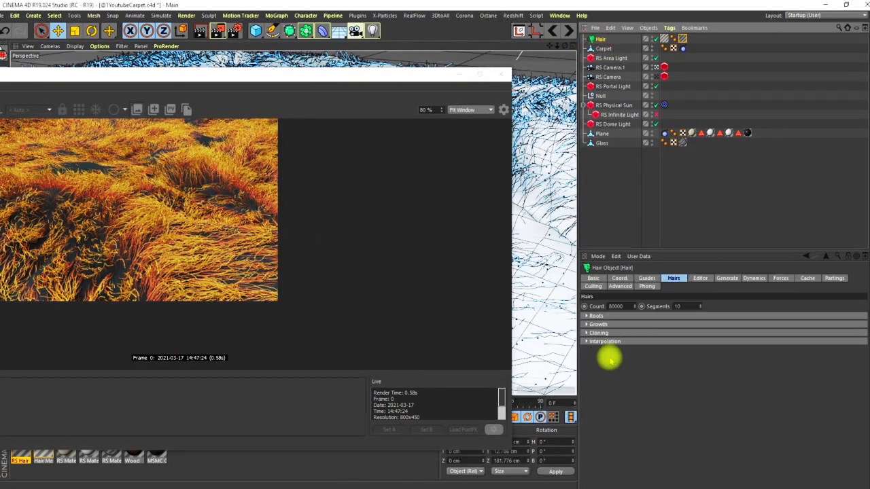
click(701, 278)
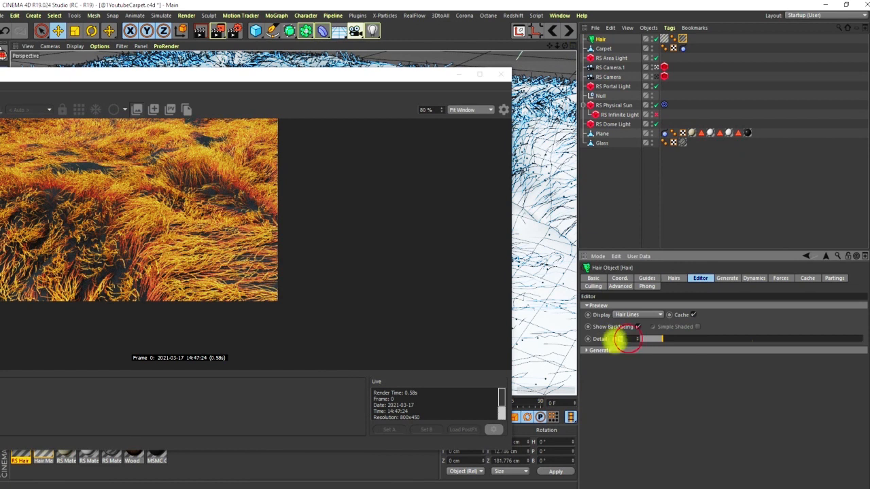
double_click(617, 339)
key(Return)
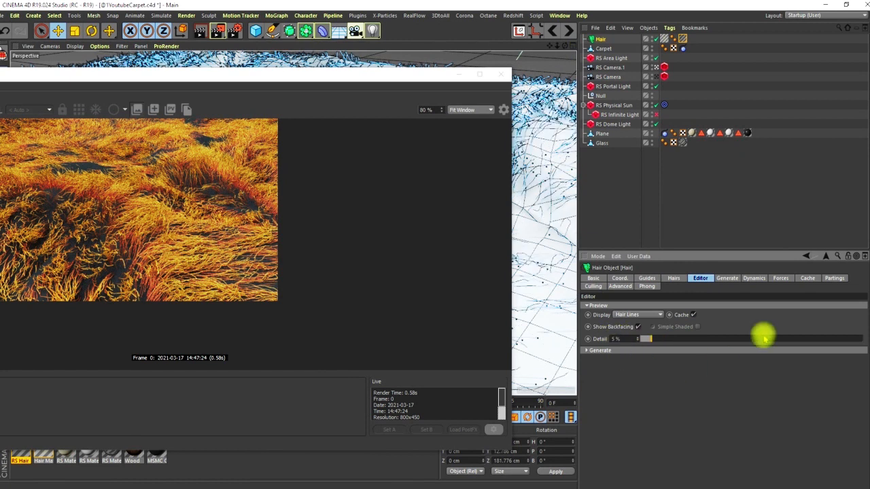
Step: Set the Hair object's hair Count to 200000
click(674, 278)
double_click(615, 306)
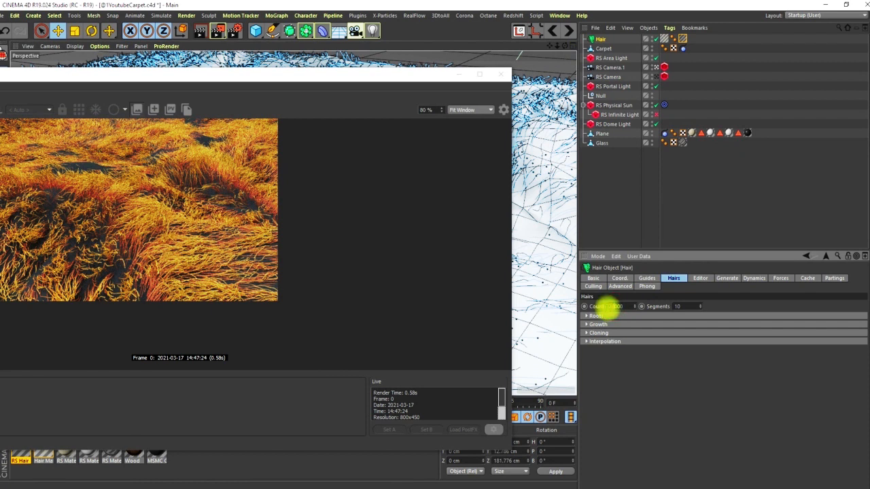
text(200000)
key(Return)
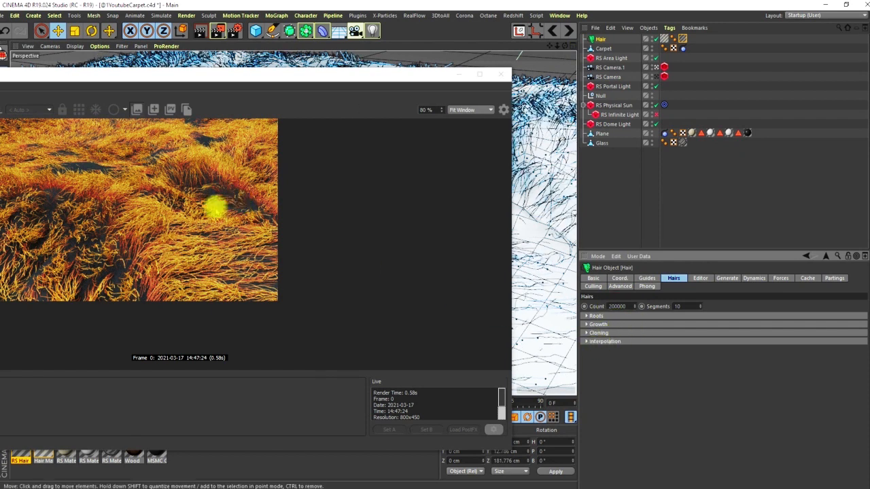
Step: Deselect the Hair object and restart the live render to check the denser fur
drag(279, 79, 423, 68)
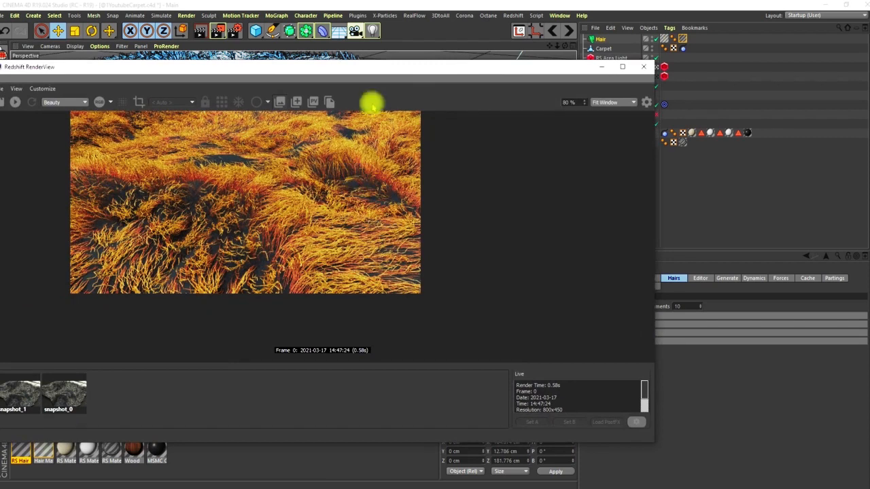
drag(369, 77, 427, 64)
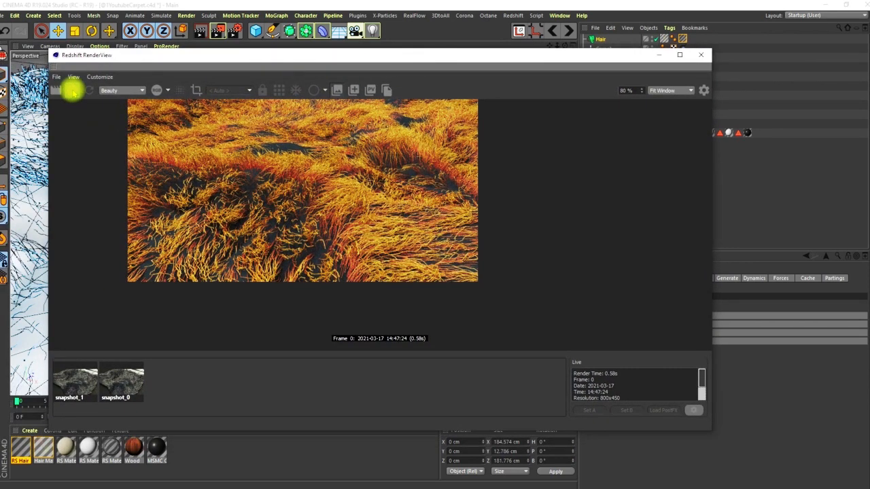
click(768, 172)
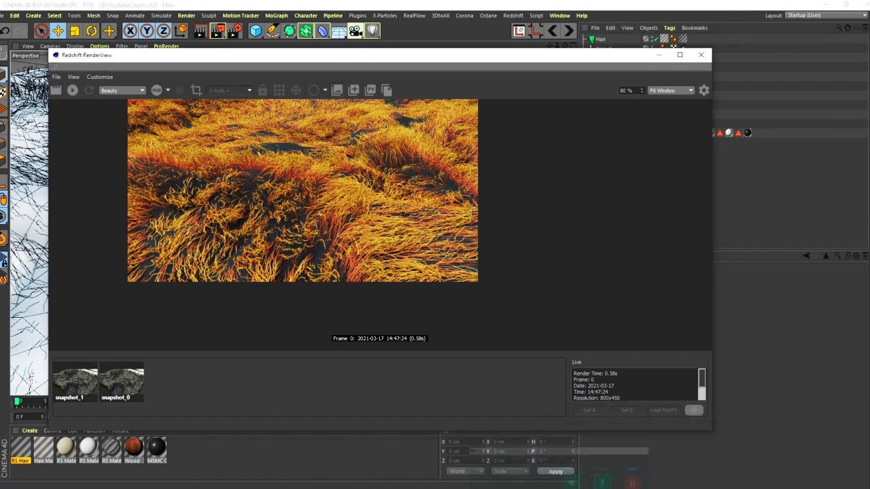
click(72, 90)
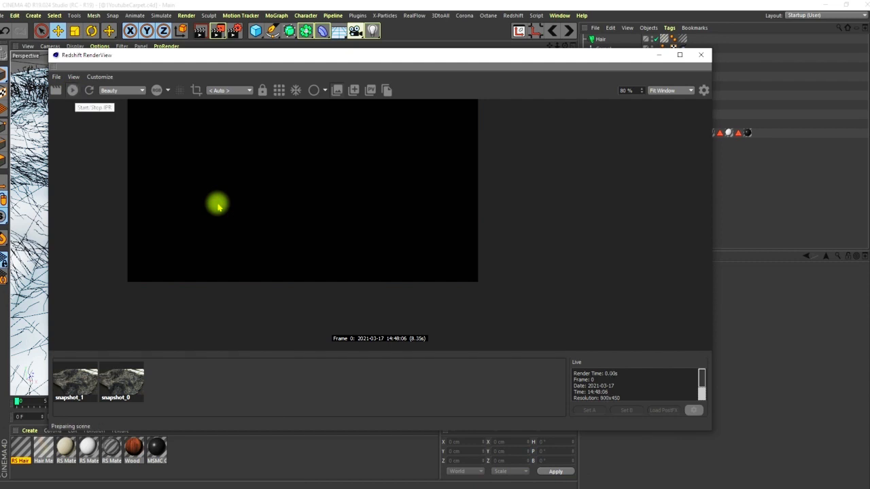
Step: Switch the active camera back to RS Camera and render the wider view of the carpet
drag(315, 61, 355, 92)
drag(499, 91, 314, 299)
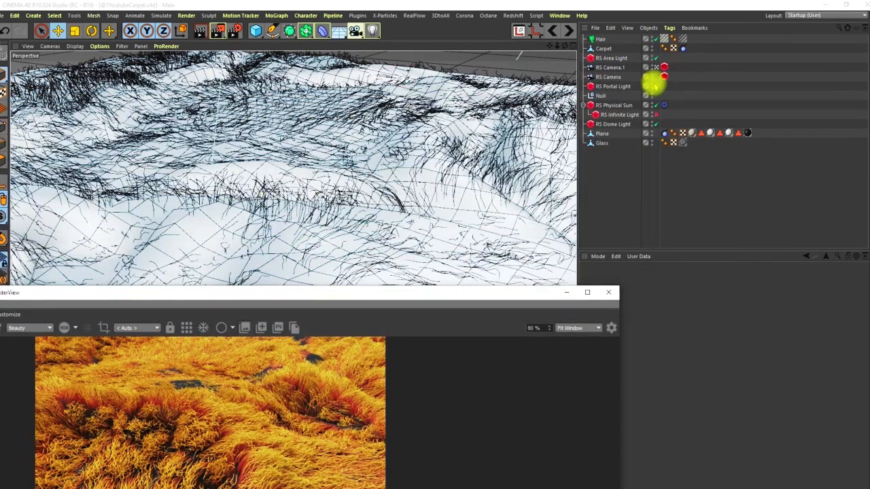
click(656, 75)
drag(339, 295, 464, 85)
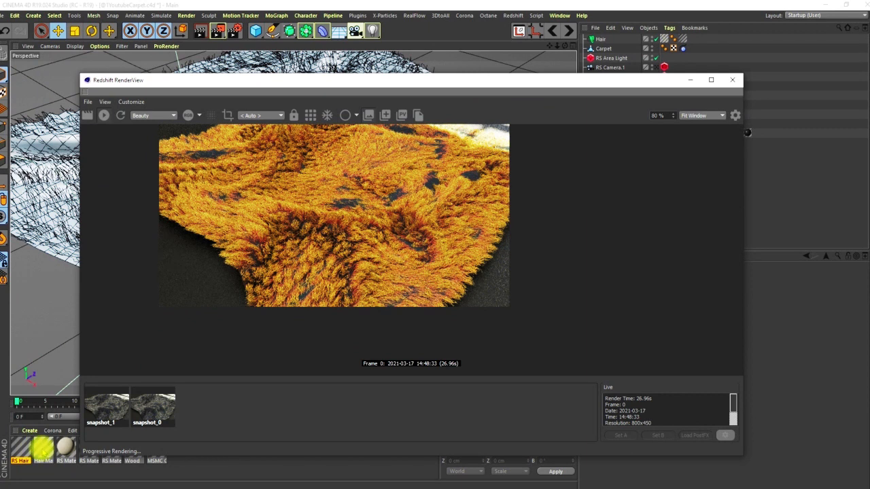
Step: Pause the live render and set Hair Mat's Clump to 20%, its Radius to 5 cm and the radius Variation to 1.5 cm
double_click(43, 447)
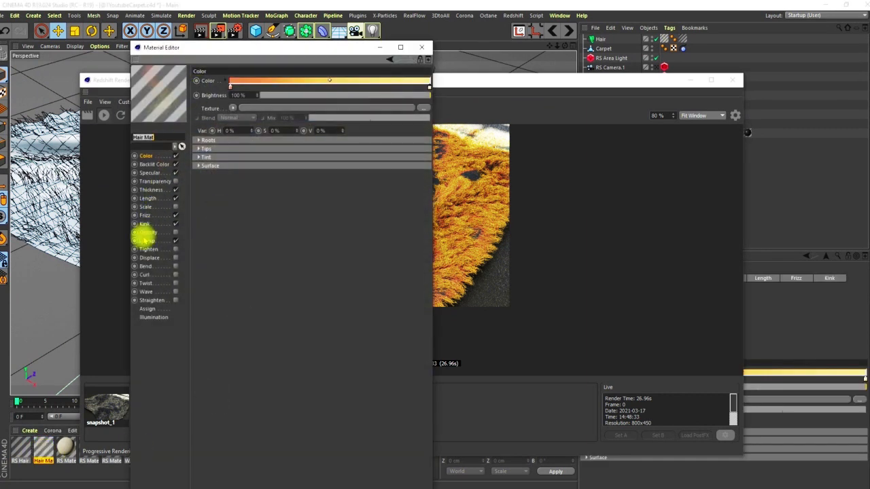
drag(320, 49, 514, 61)
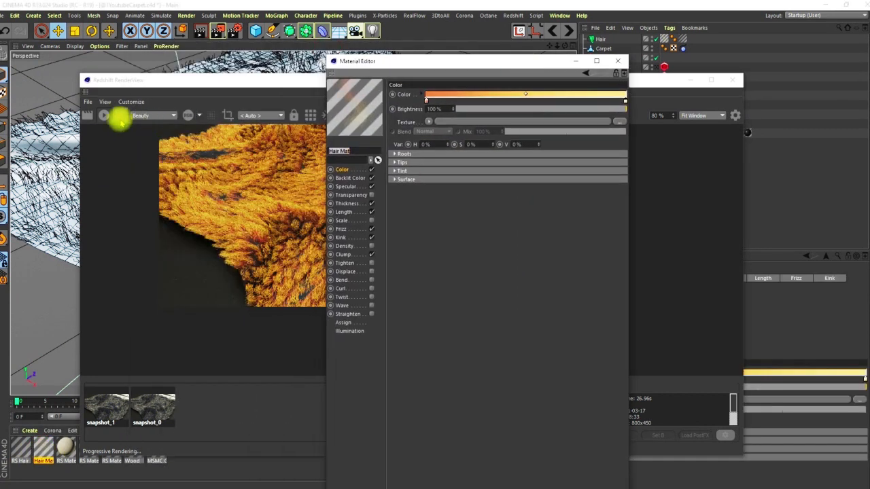
click(102, 115)
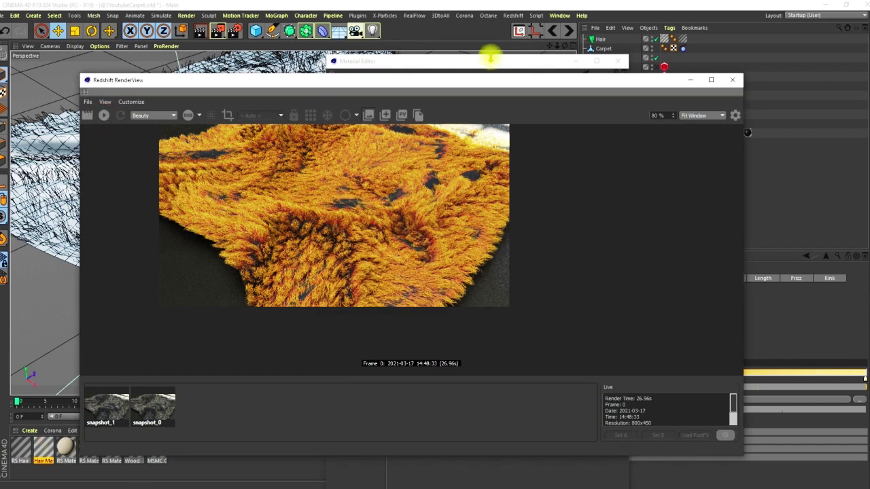
click(490, 60)
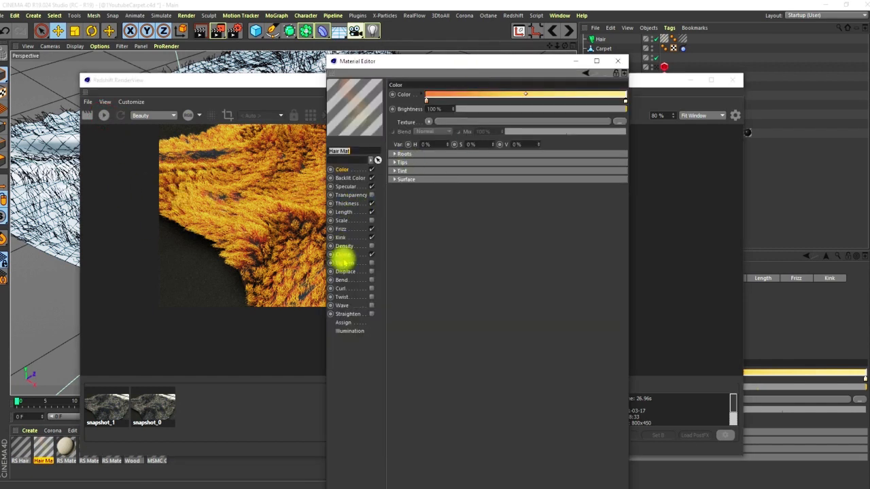
click(344, 256)
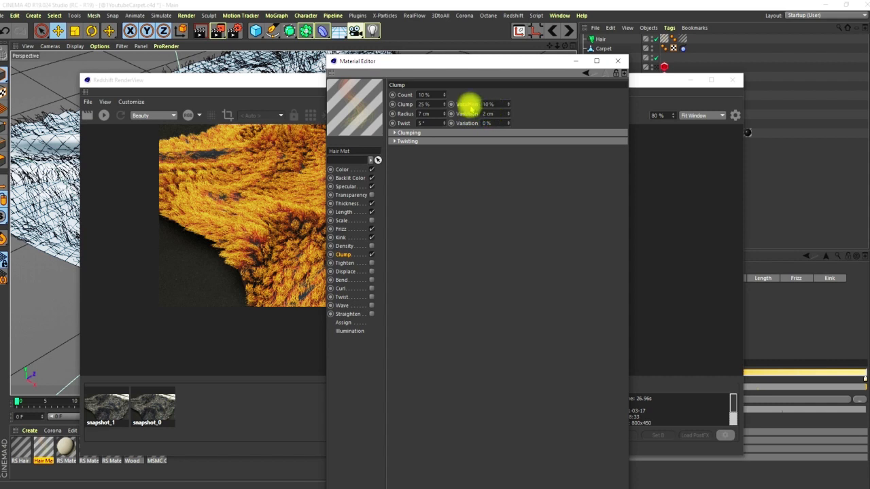
click(424, 104)
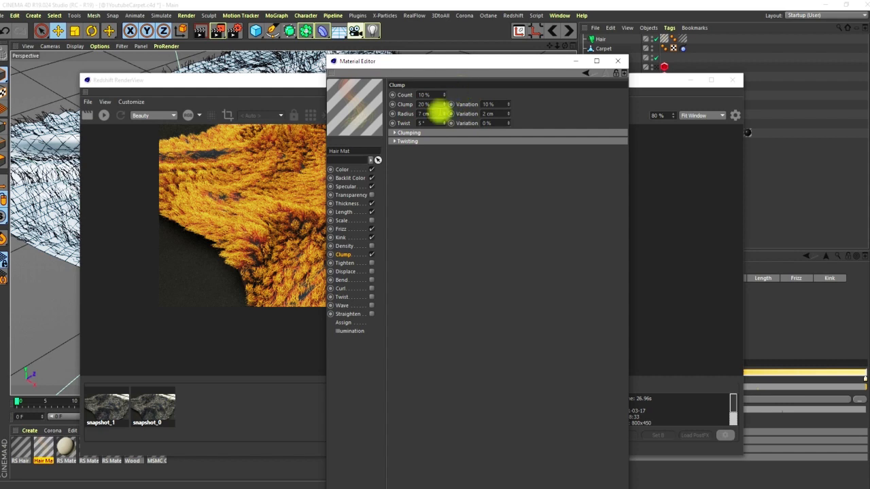
click(423, 115)
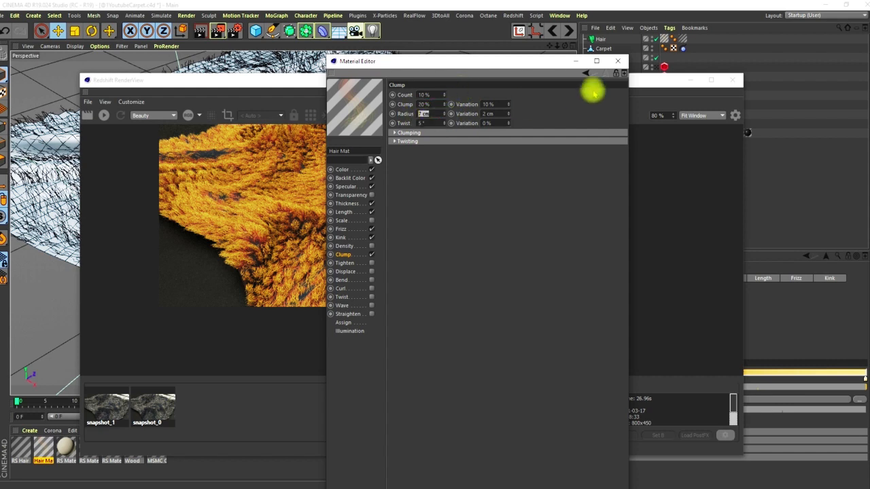
click(496, 124)
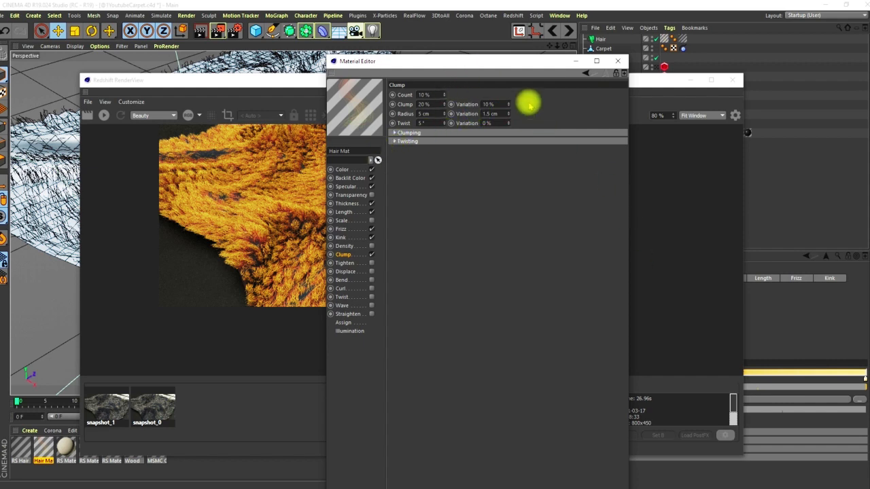
Step: Restart the live render with the render window unobstructed to check the reduced clumping on the carpet
drag(507, 62, 726, 97)
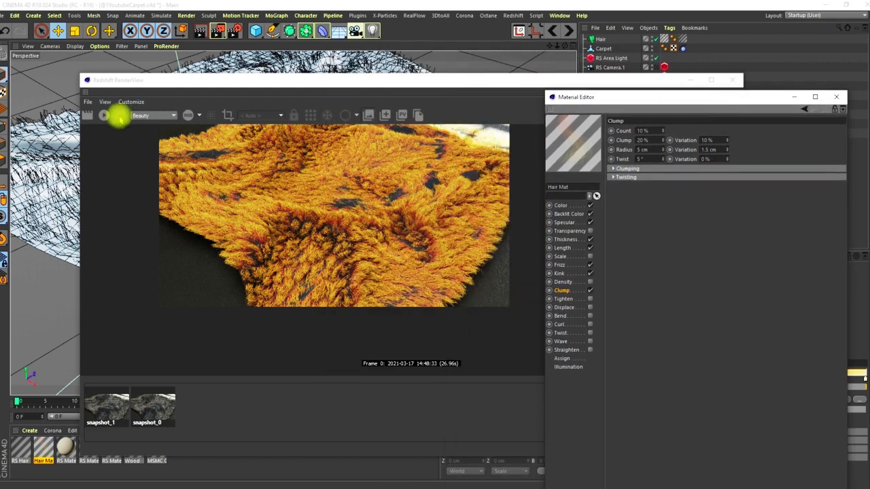
click(104, 115)
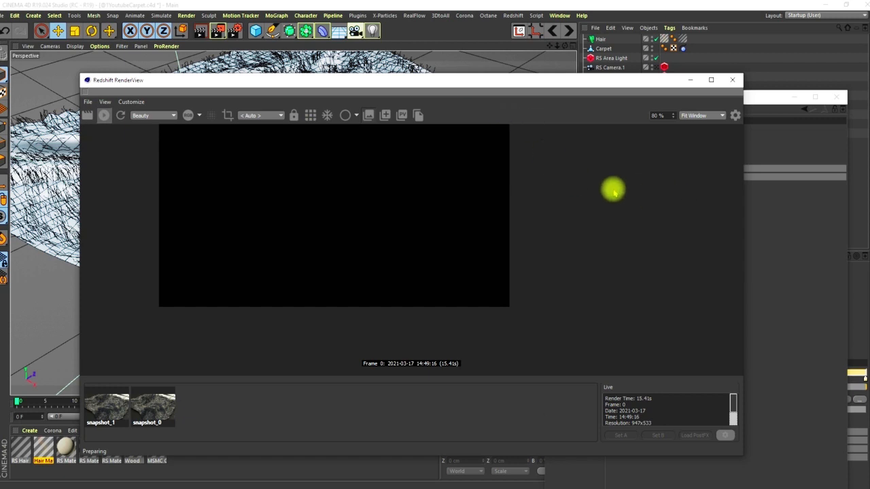
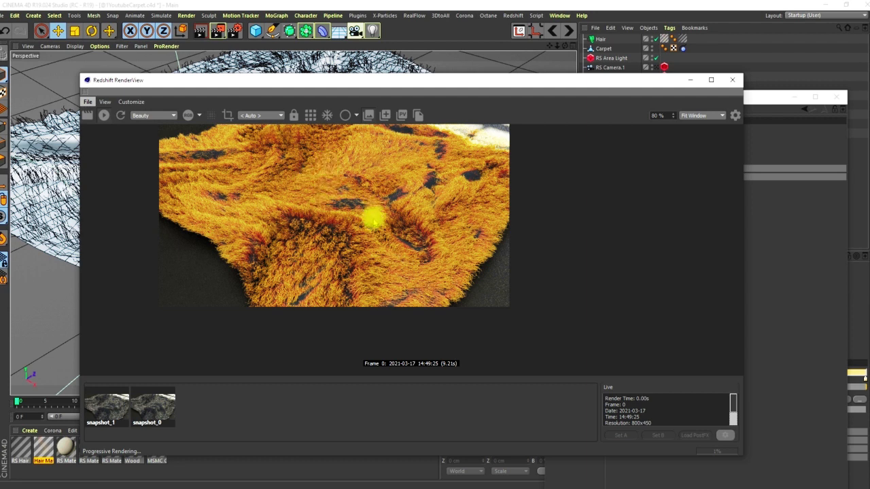
drag(575, 78, 500, 57)
drag(350, 68, 378, 113)
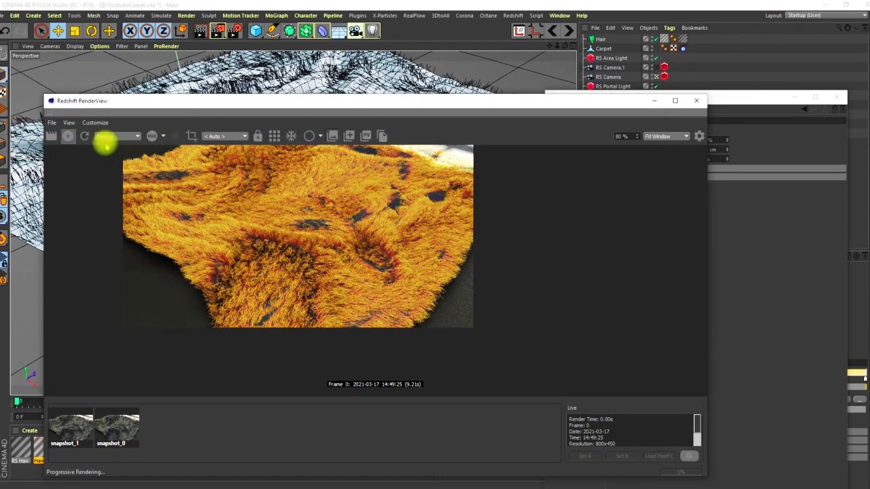
Step: Pause the live render and set Hair Mat's Clump to 18%, its Radius to 4 cm and the radius Variation to 1 cm
click(777, 271)
click(644, 150)
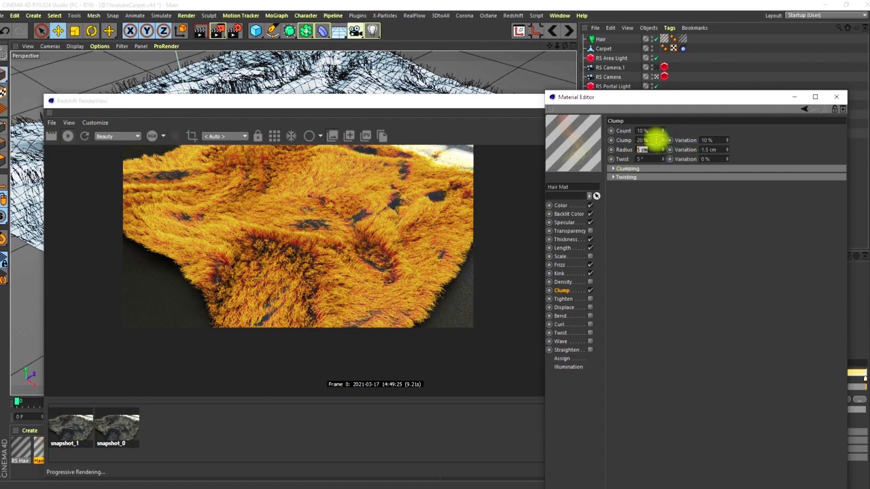
click(640, 140)
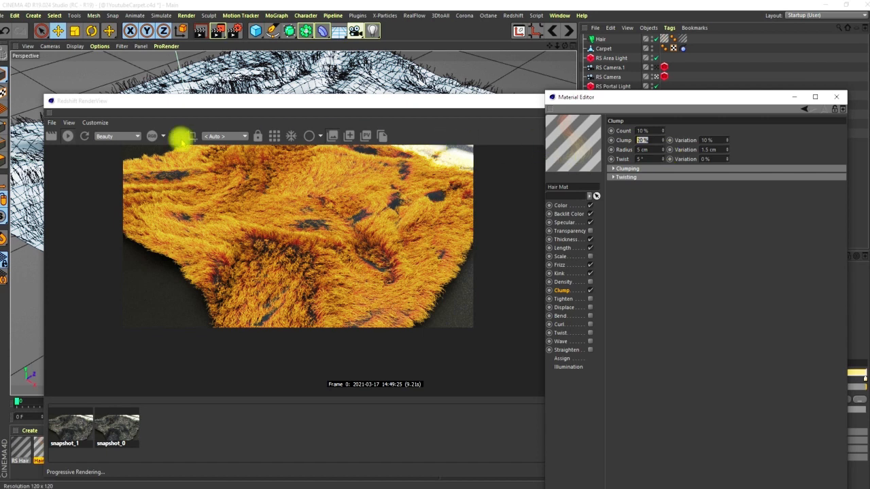
click(68, 136)
click(819, 238)
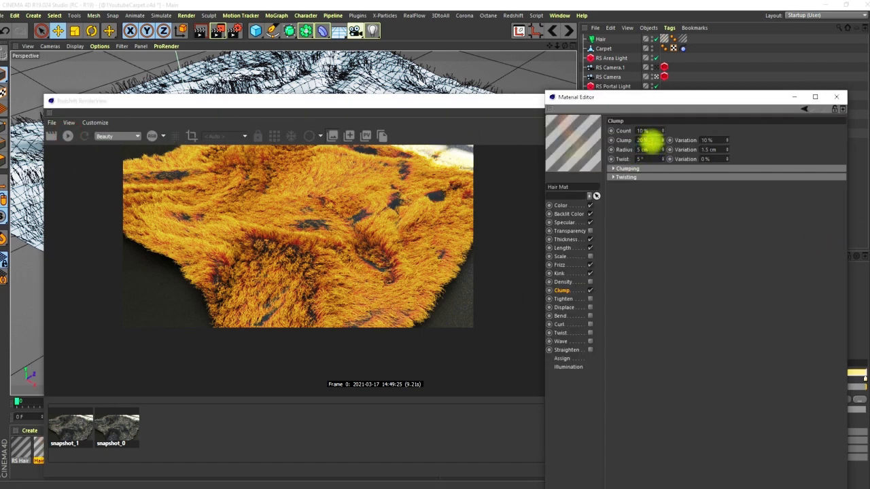
click(649, 140)
text(18)
click(650, 150)
text(4)
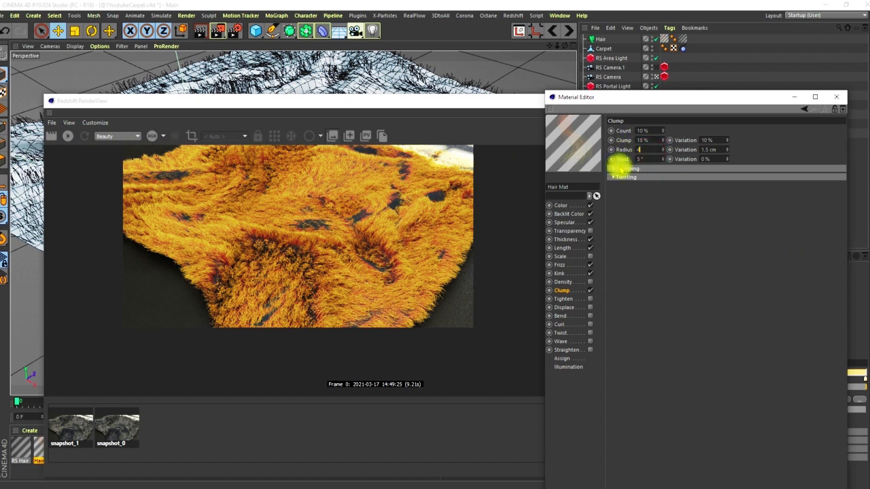
click(713, 150)
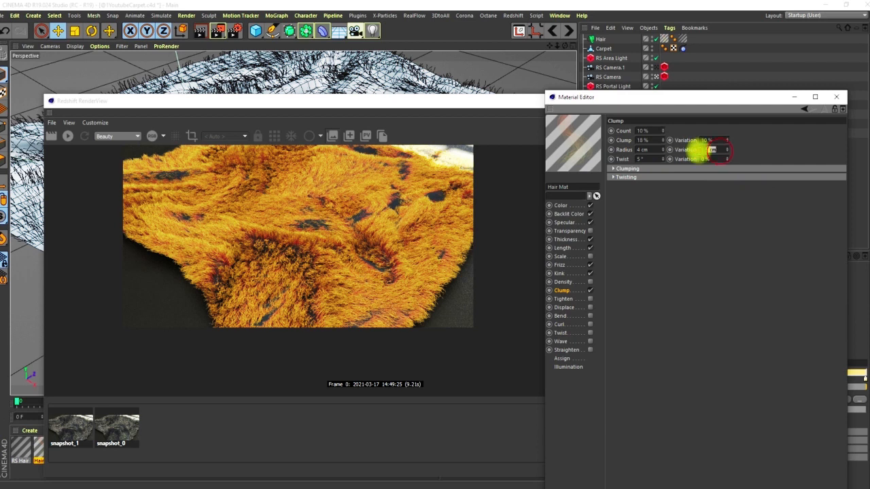
key(Return)
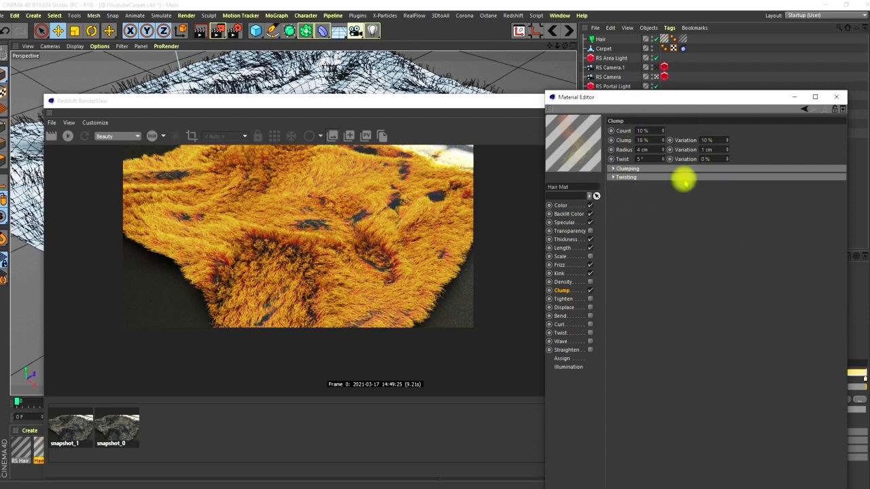
Step: Set Hair Mat's Kink to 10% and close the material editor
click(560, 265)
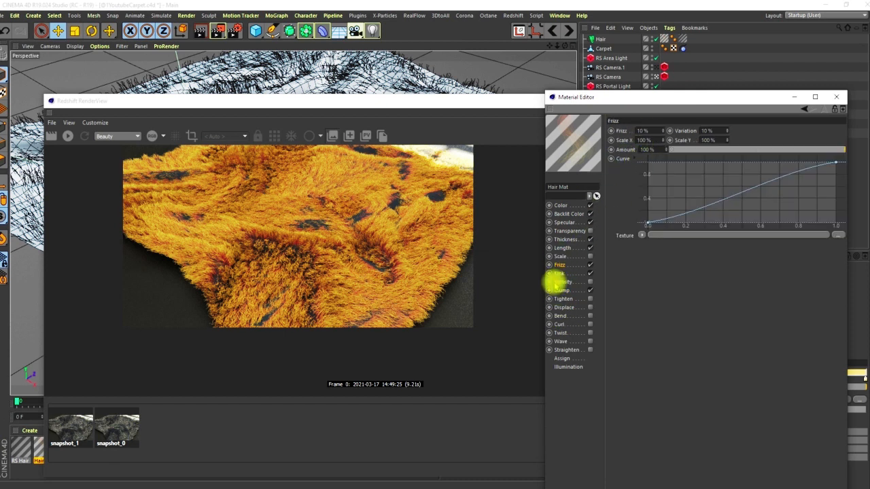
double_click(641, 130)
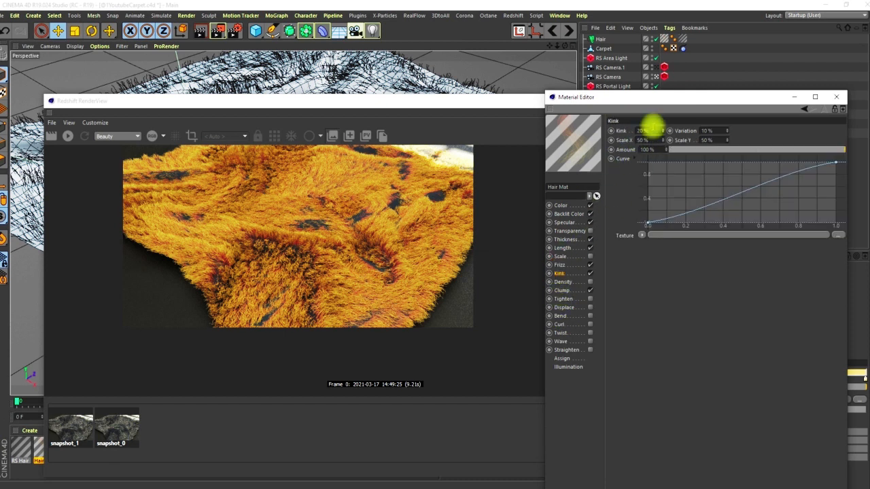
text(10)
key(Return)
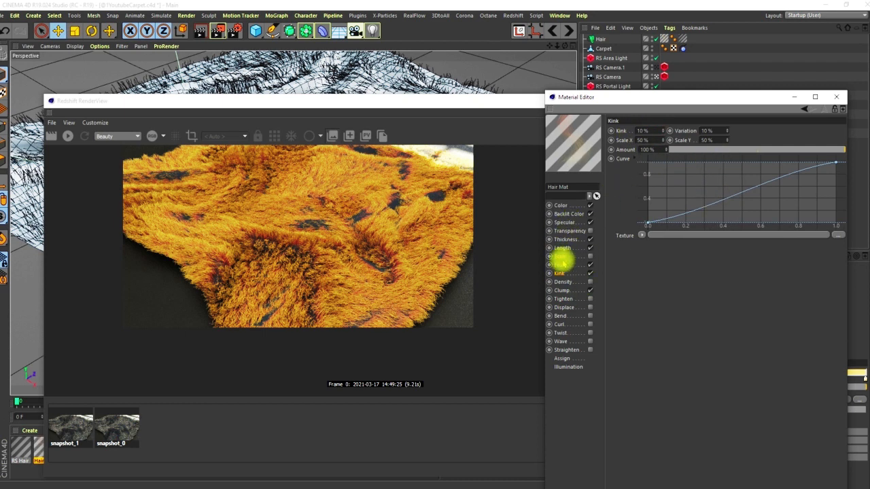
click(562, 240)
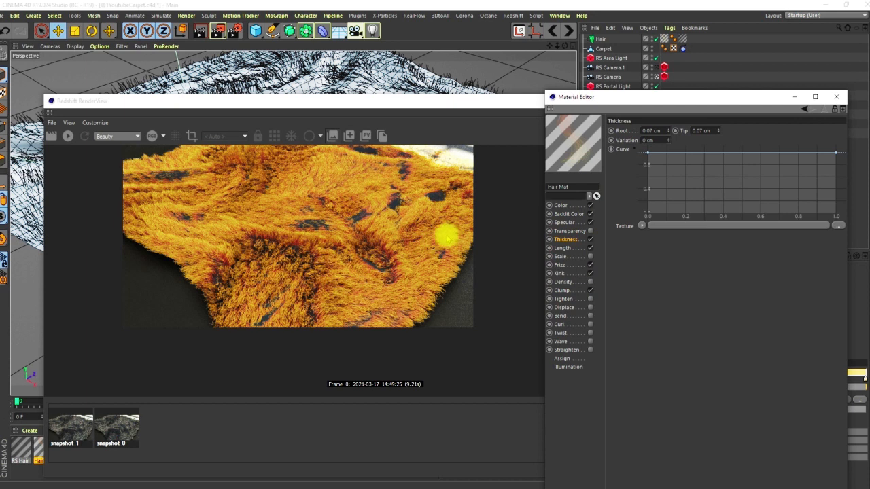
drag(635, 97, 560, 90)
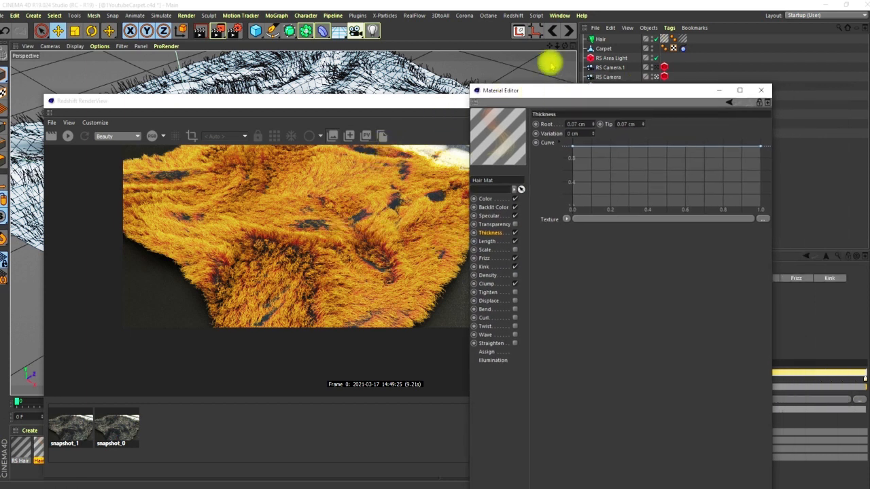
click(760, 90)
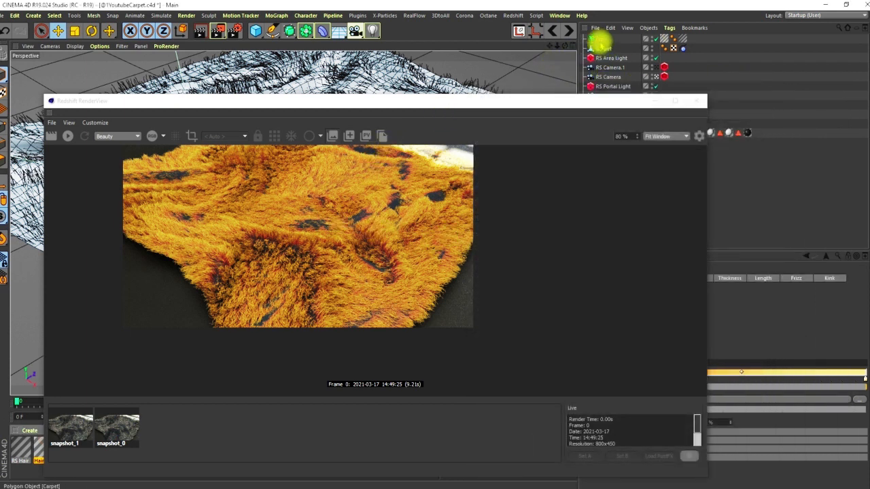
Step: Set the Hair object's hair Count to 500000
click(599, 39)
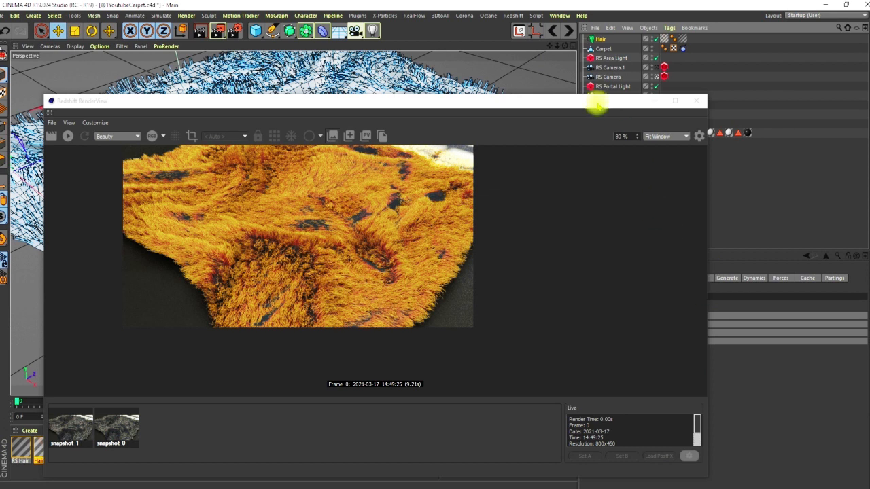
drag(597, 105, 388, 97)
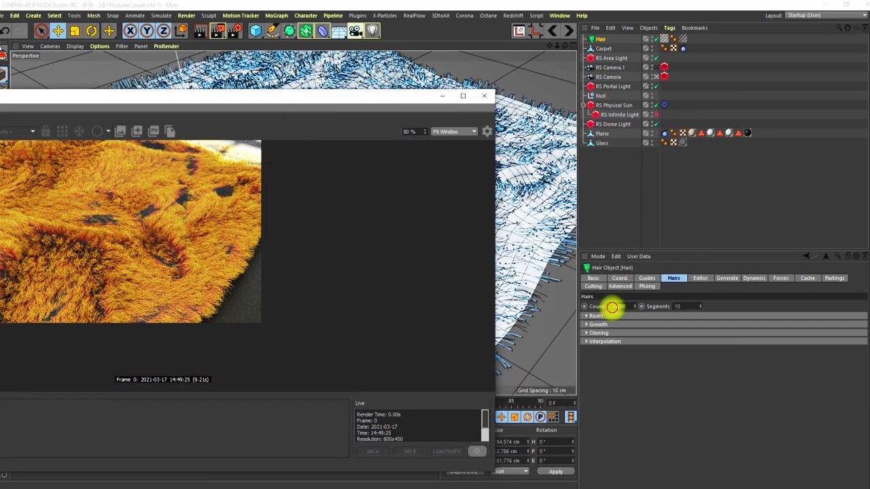
click(617, 306)
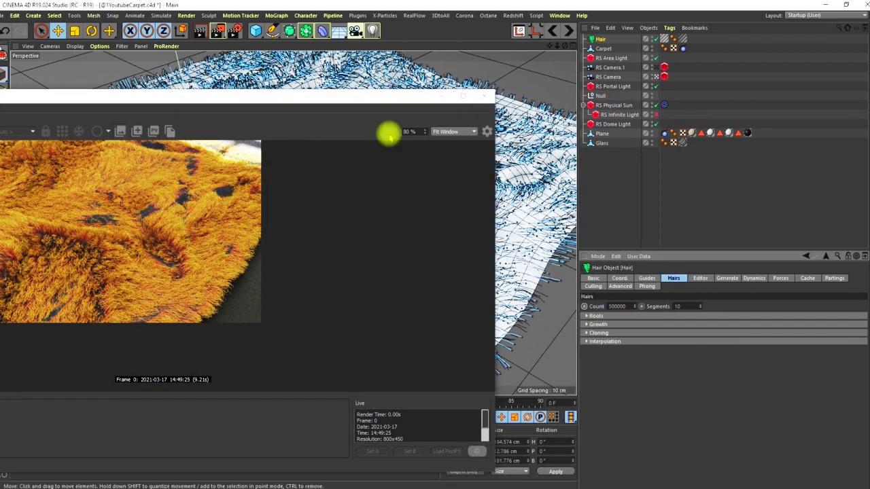
Step: Store a snapshot of the previous render, rerun the live render with the denser fur and store a second snapshot
drag(364, 100, 636, 79)
drag(576, 68, 565, 60)
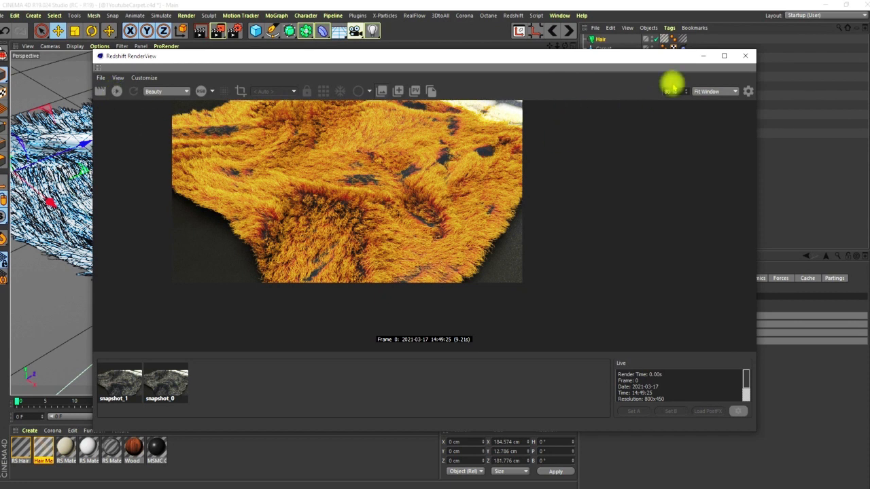
click(396, 91)
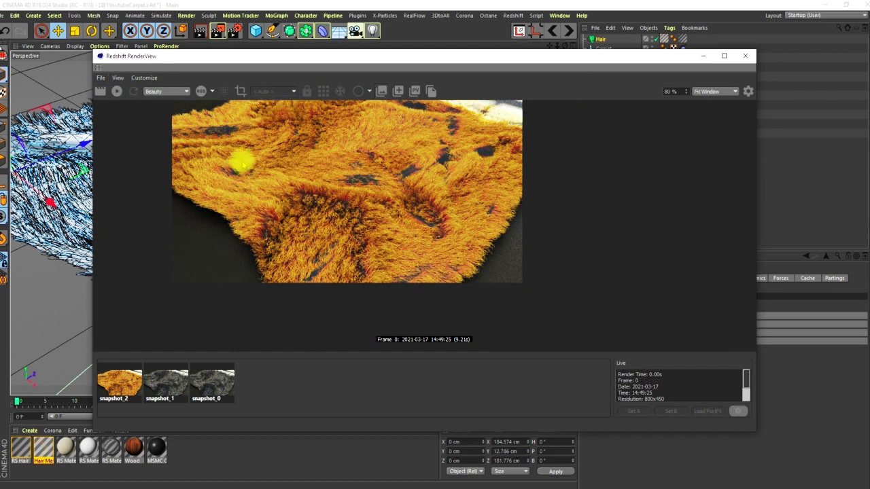
click(398, 91)
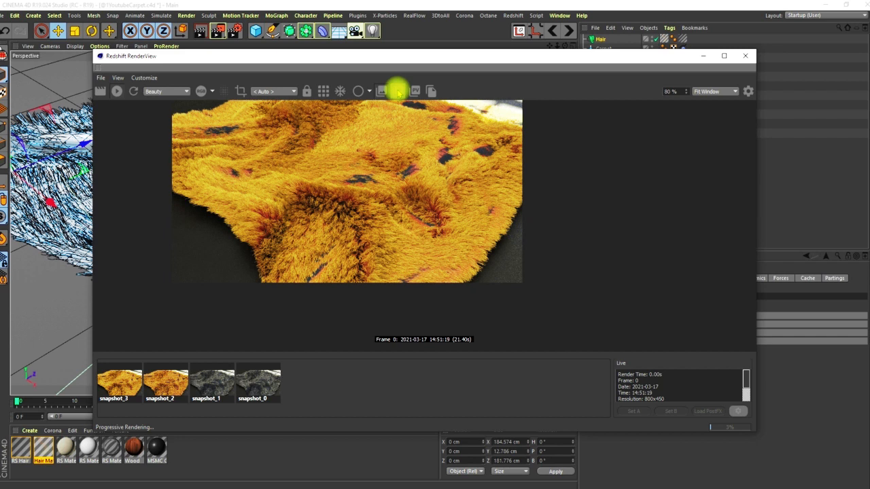
Step: Compare snapshot_2 and snapshot_3 by switching between them to judge the fur before and after the changes
click(166, 378)
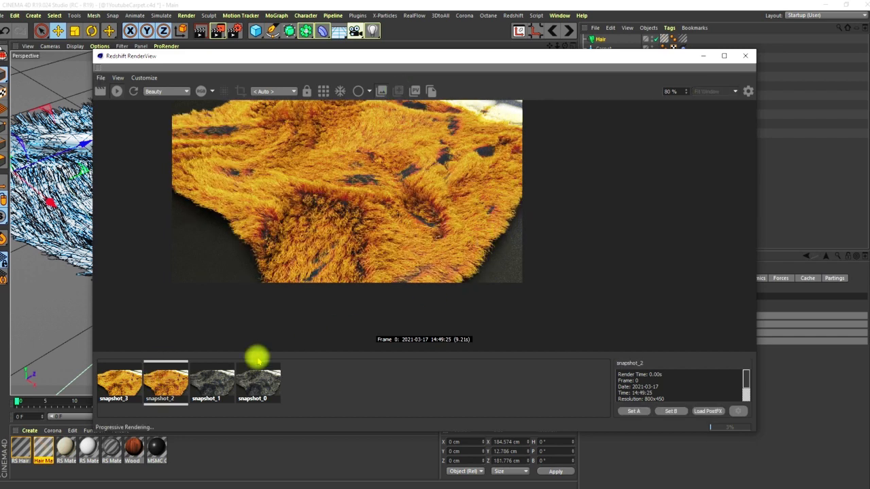
click(120, 382)
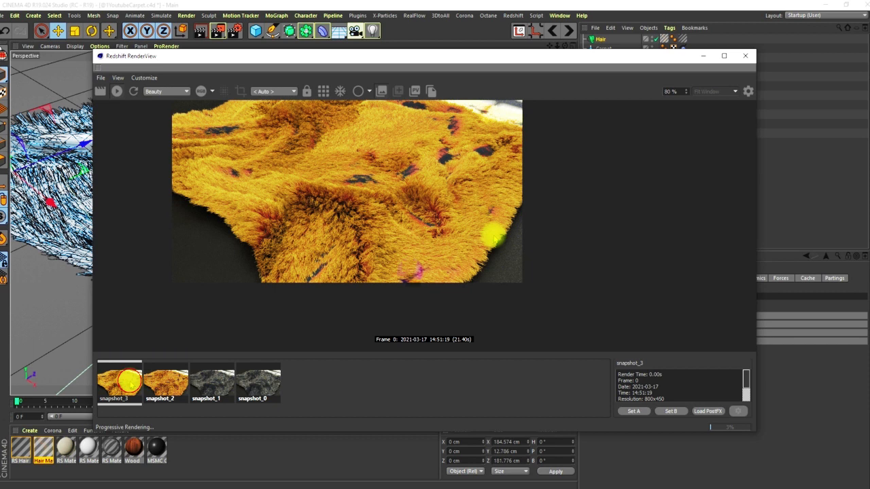
click(167, 382)
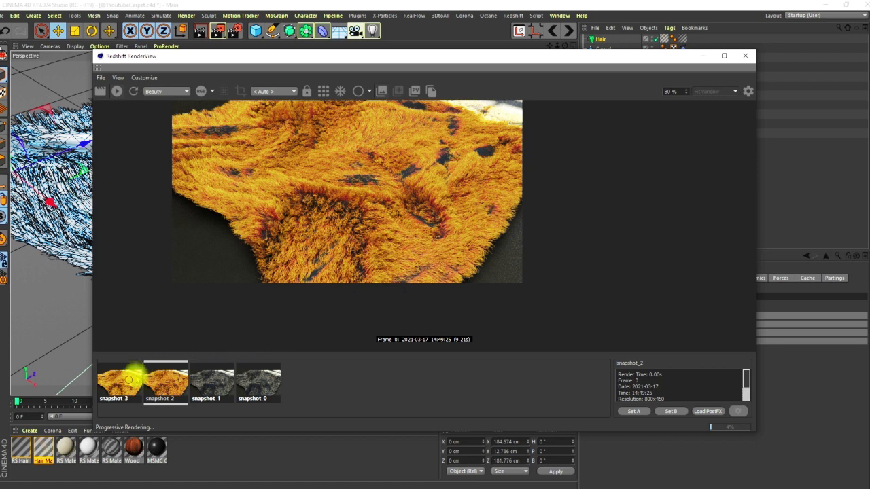
click(136, 373)
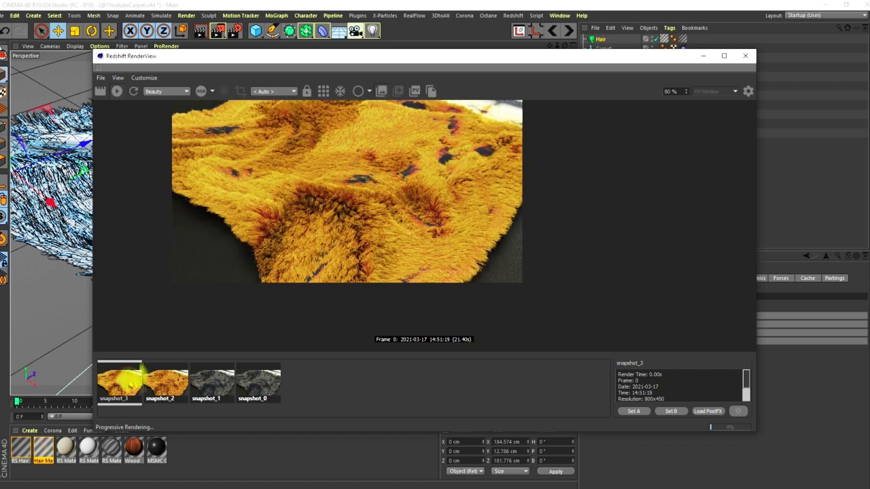
click(163, 379)
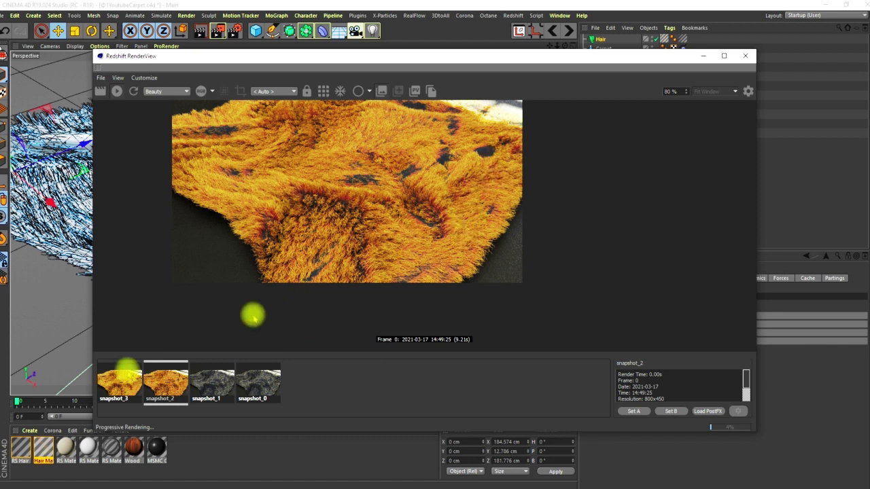
Step: Alternate between snapshot_3 and snapshot_2 again to check the fur's density in the folds, finishing on snapshot_3
click(117, 379)
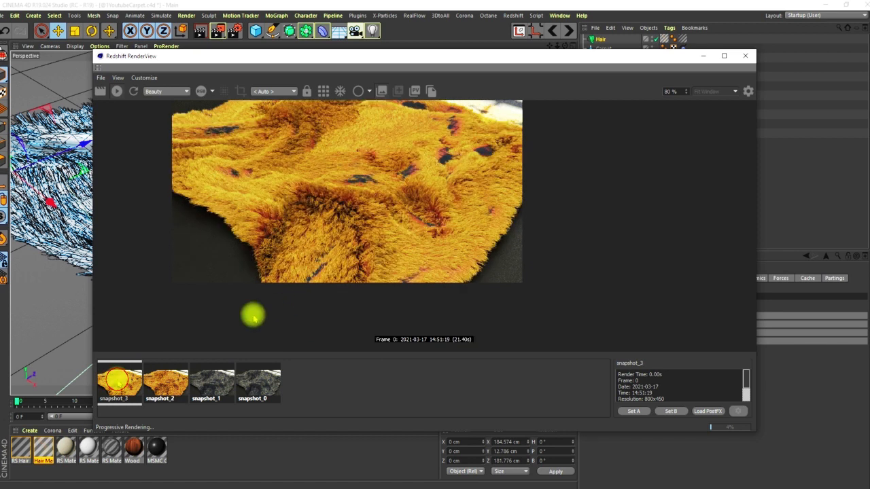
click(158, 383)
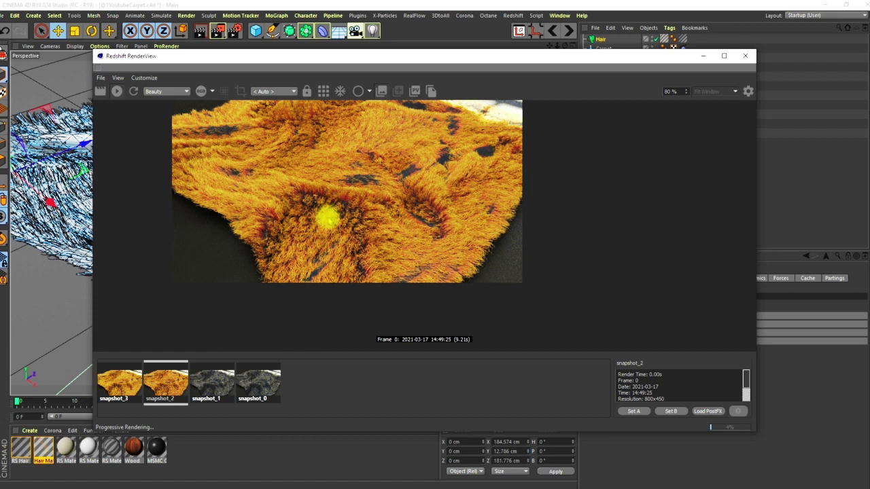
click(117, 377)
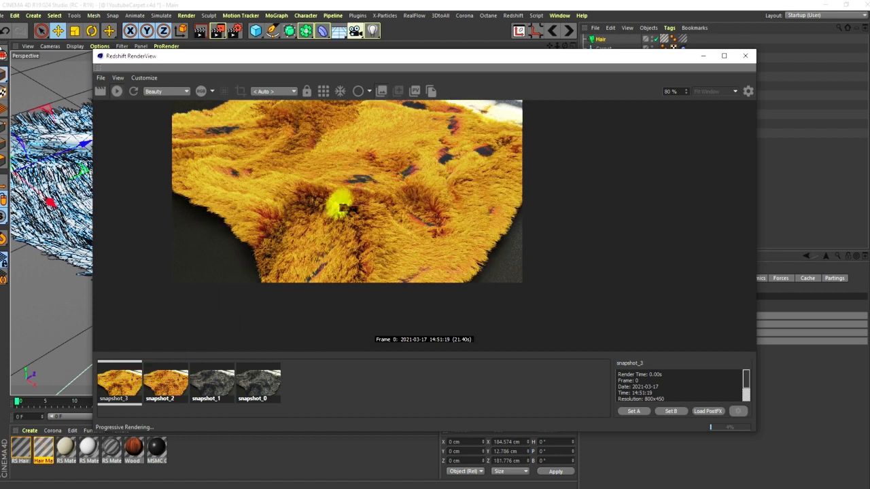
Step: Set the Hair object's hair Count to 300000, moving the render window aside to reach the setting
drag(592, 58, 339, 76)
click(140, 84)
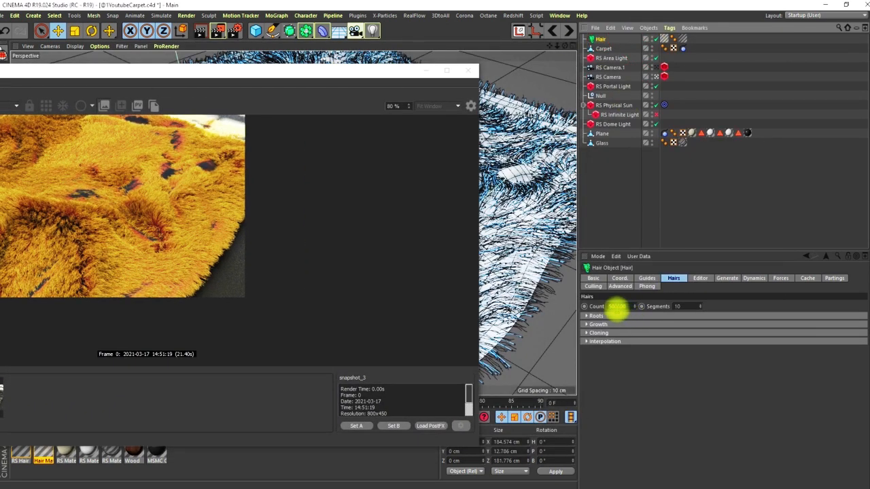
click(615, 307)
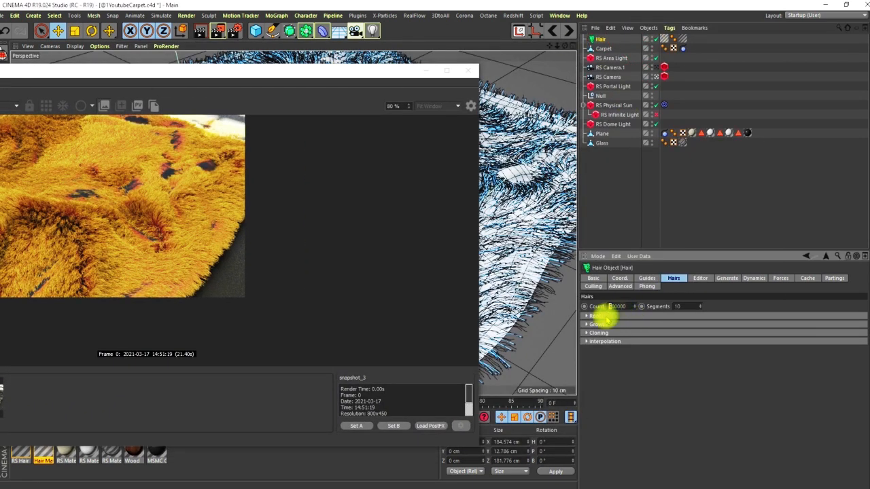
key(Return)
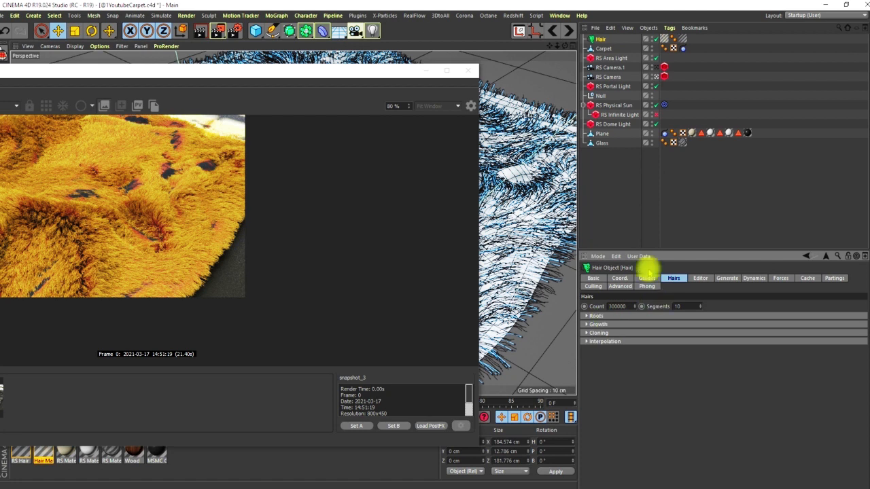
drag(252, 62, 369, 10)
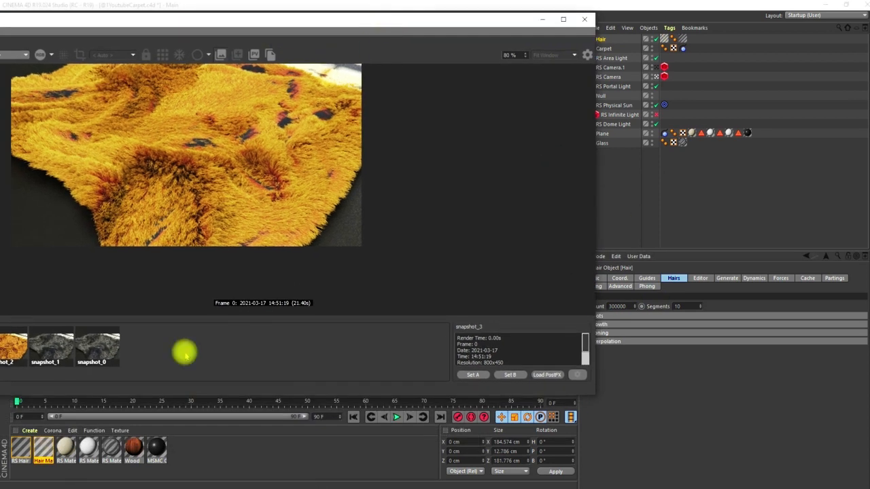
Step: Set Hair Mat's Clump Radius to 5 cm with a Radius Variation of 1.5 cm and close the material editor
double_click(43, 446)
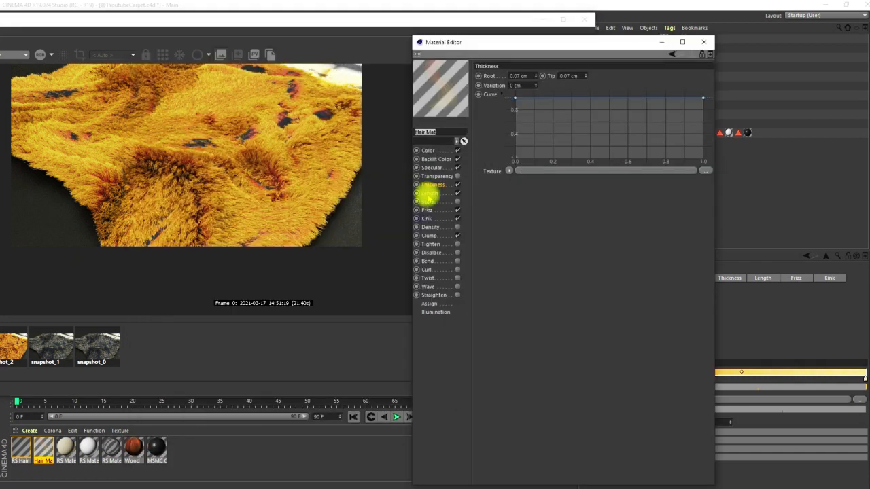
click(426, 209)
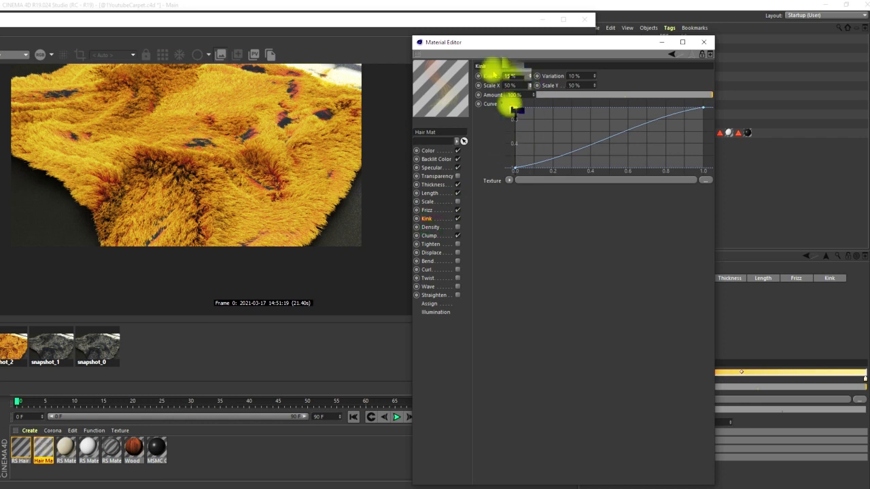
click(427, 236)
click(510, 94)
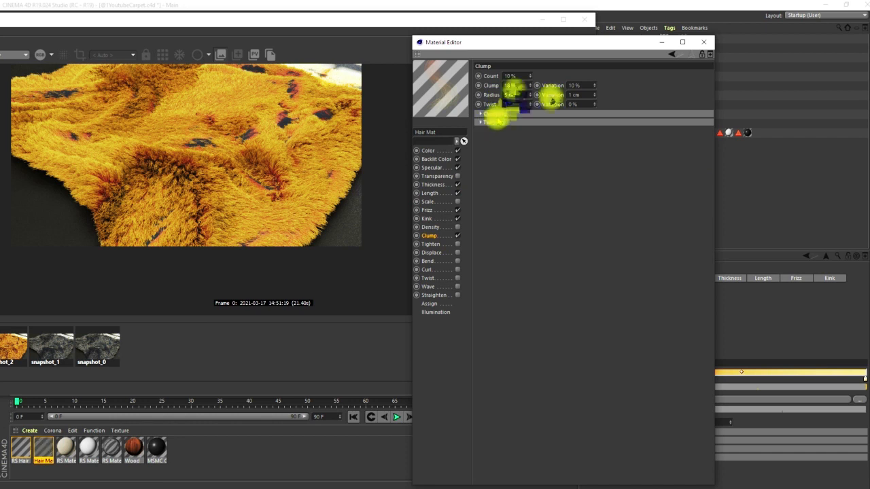
click(574, 94)
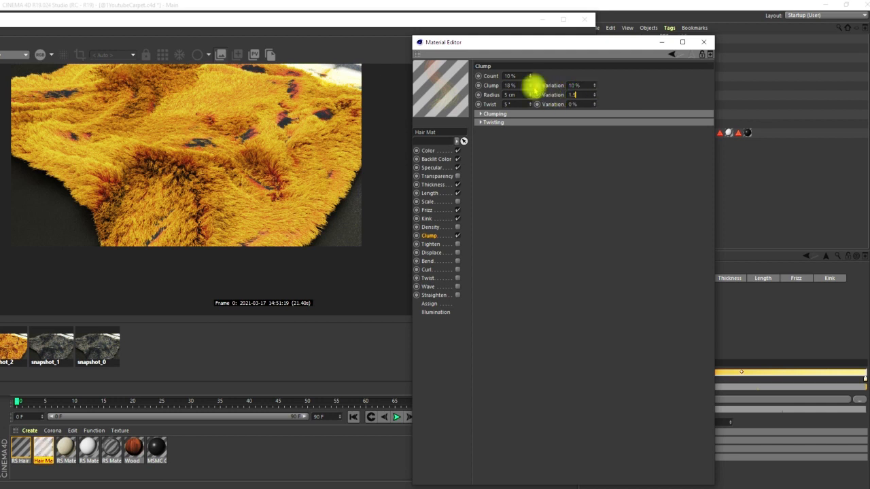
click(703, 42)
drag(352, 20, 597, 72)
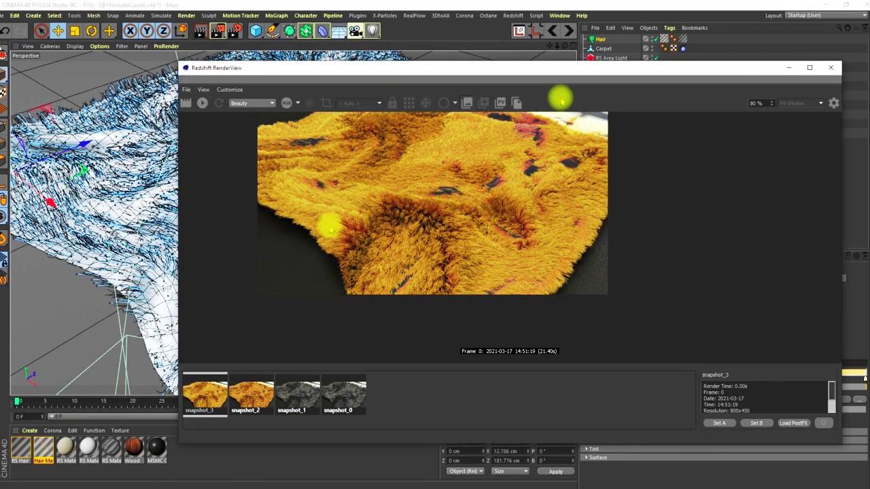
drag(465, 68, 406, 33)
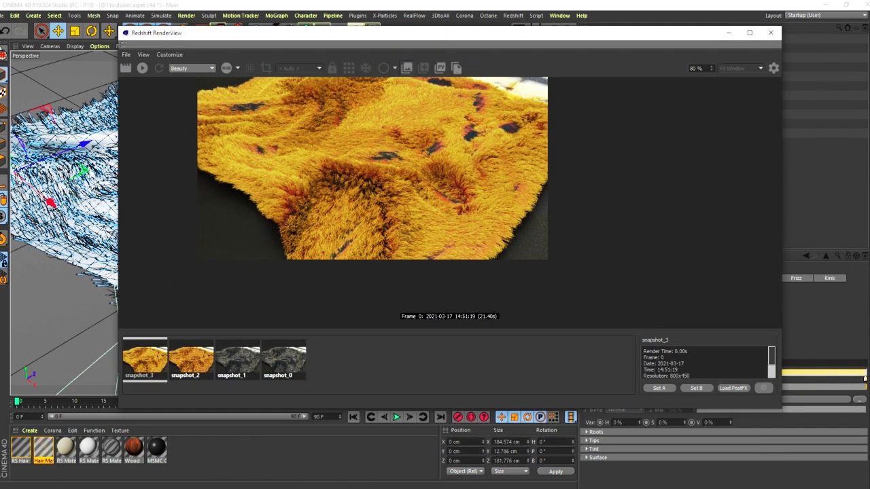
mouse_move(202, 487)
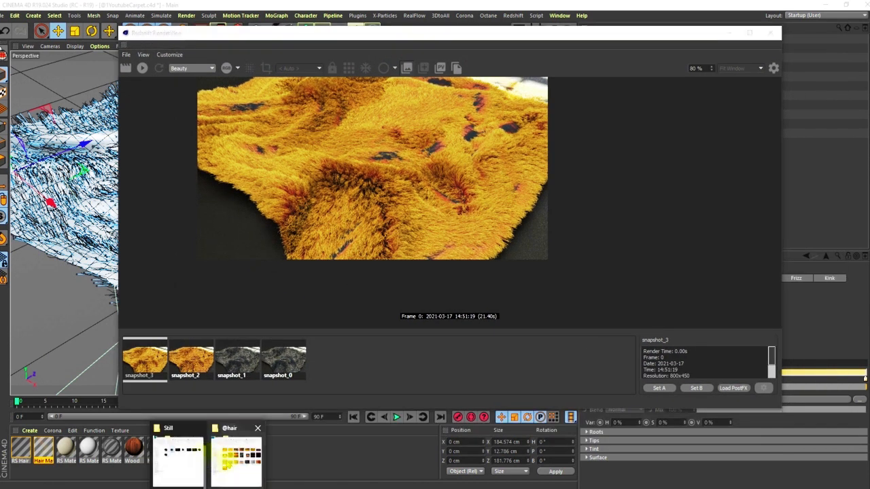
click(233, 453)
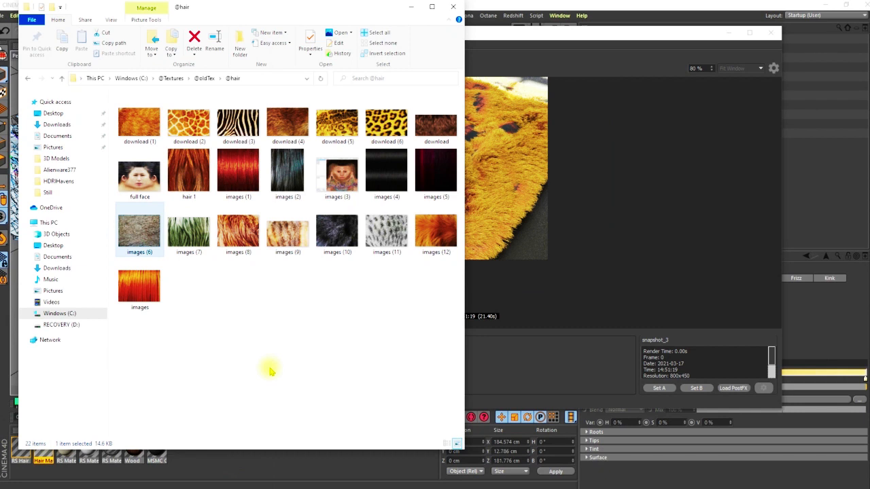
drag(372, 7, 397, 29)
click(290, 99)
key(ctrl+c)
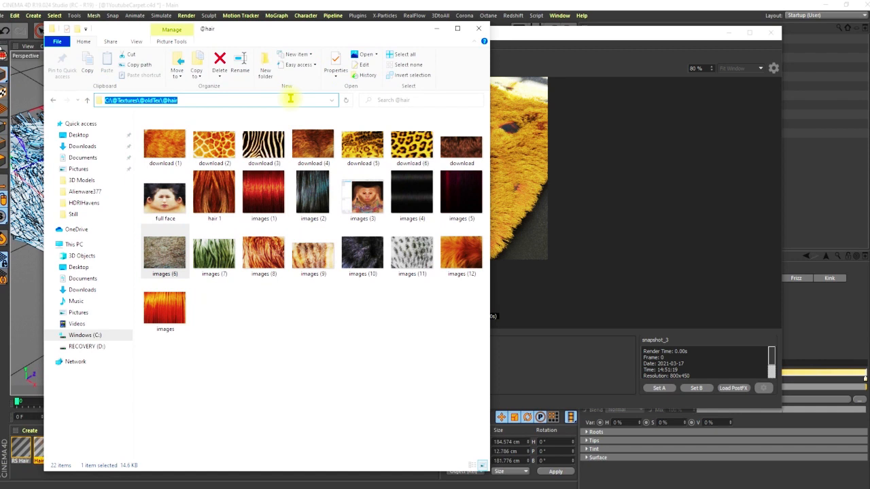
key(alt+Tab)
double_click(48, 446)
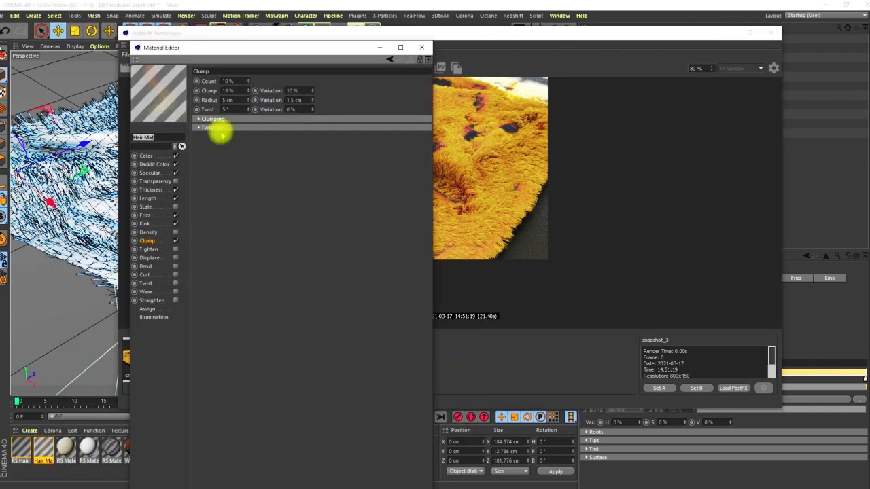
click(146, 156)
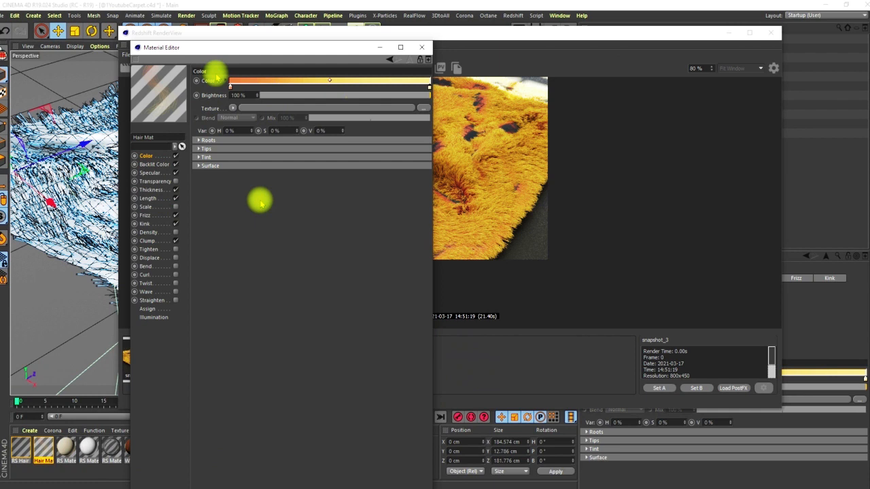
click(204, 140)
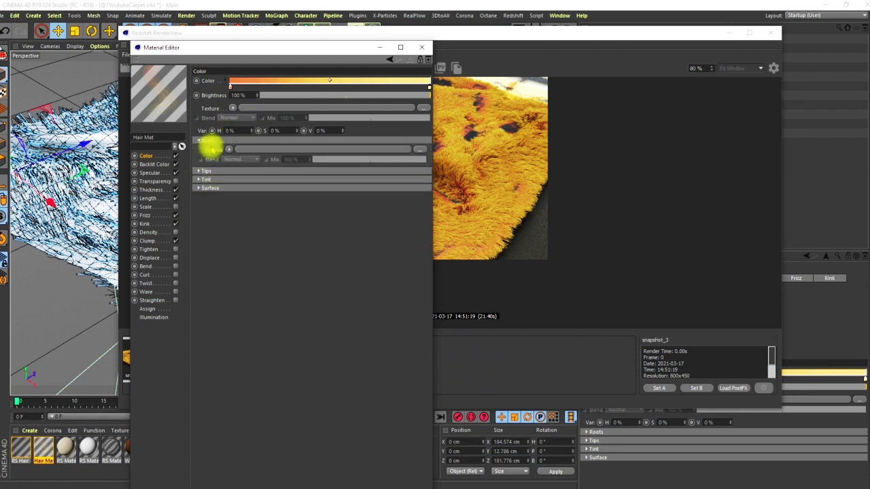
click(203, 140)
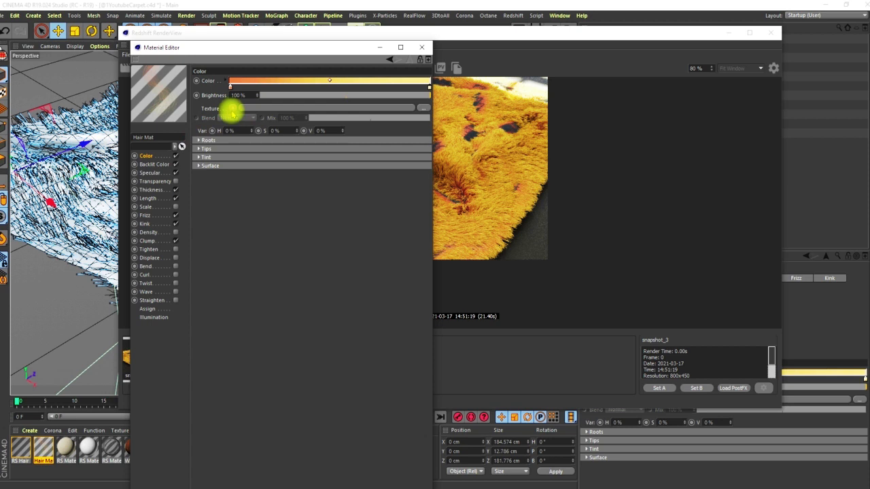
click(333, 109)
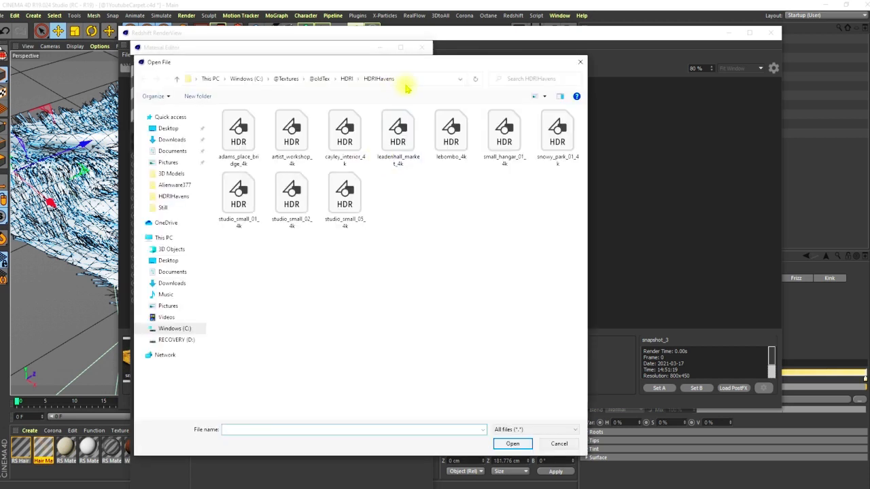
click(411, 81)
key(ctrl+v)
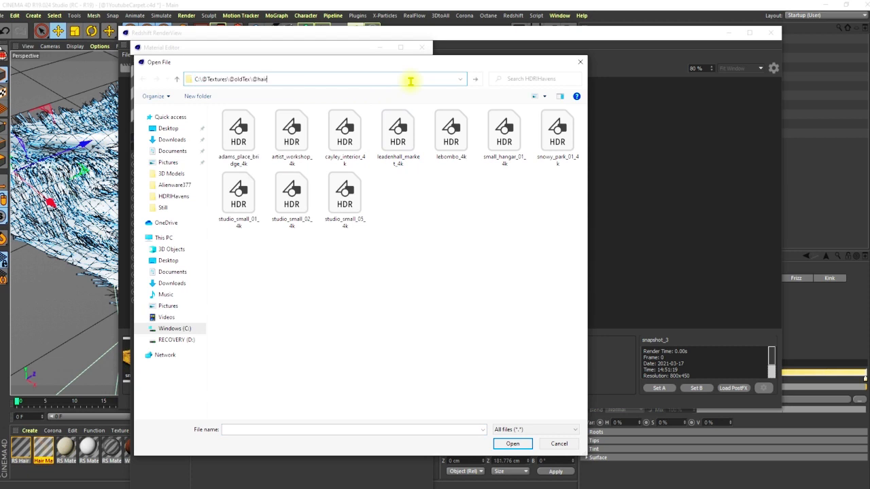
key(Return)
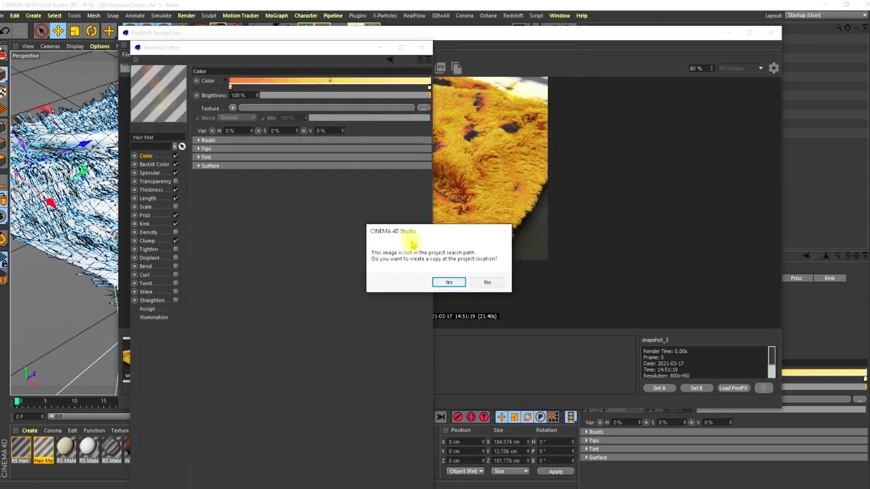
click(449, 282)
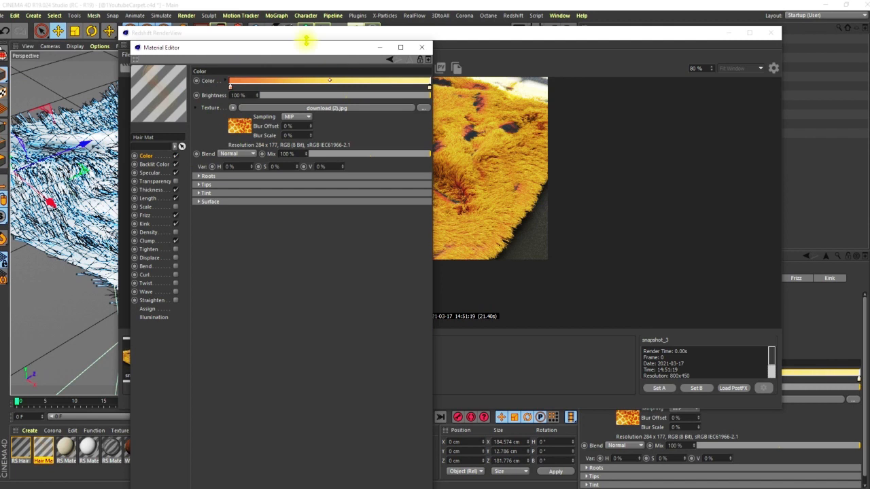
drag(302, 46, 620, 75)
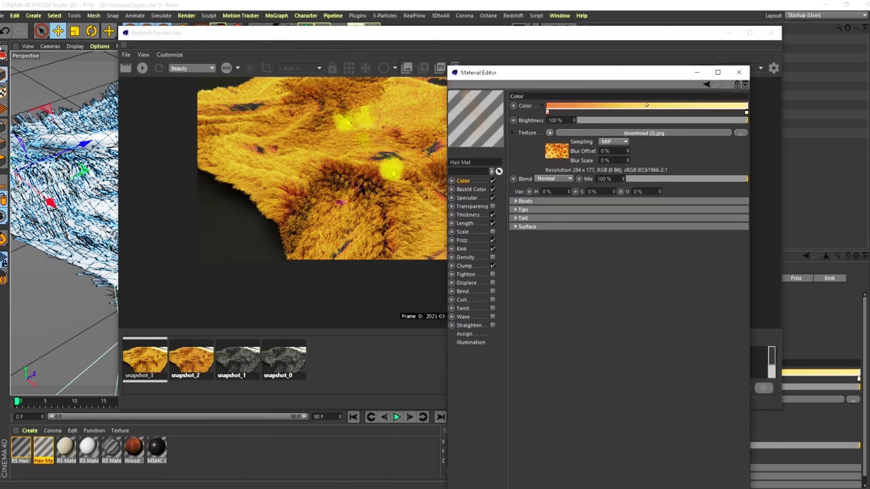
drag(621, 72, 492, 58)
click(611, 59)
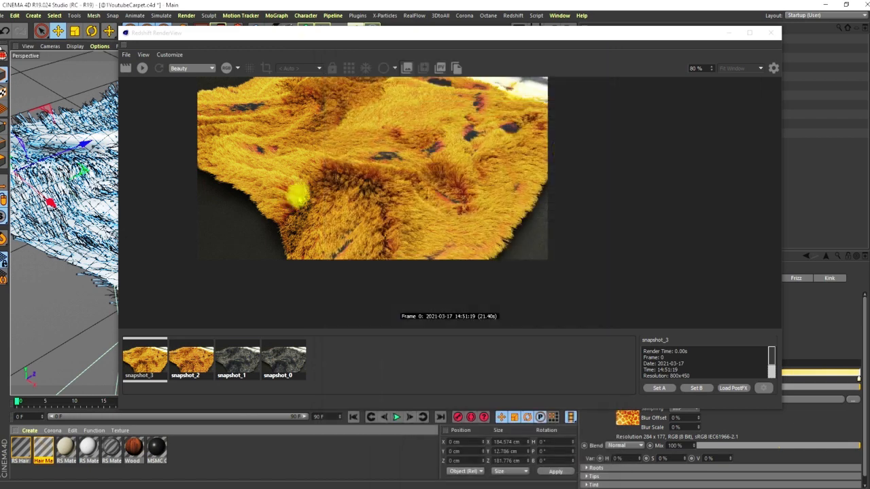
Step: Select the Carpet object beneath the hair and create a new standard Redshift Material
drag(670, 38, 497, 348)
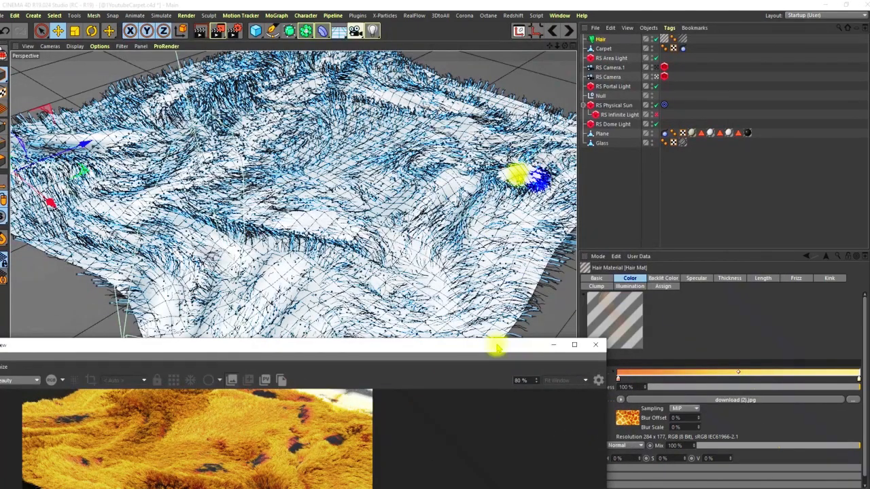
click(548, 208)
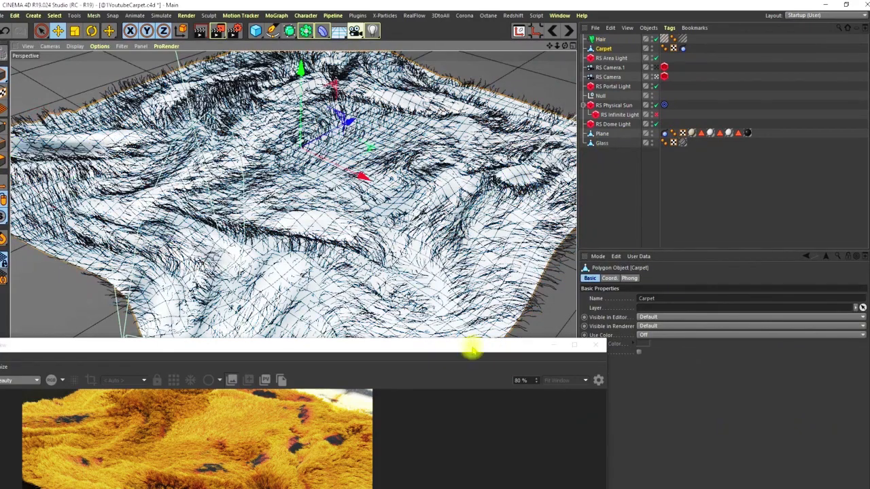
drag(463, 351, 667, 363)
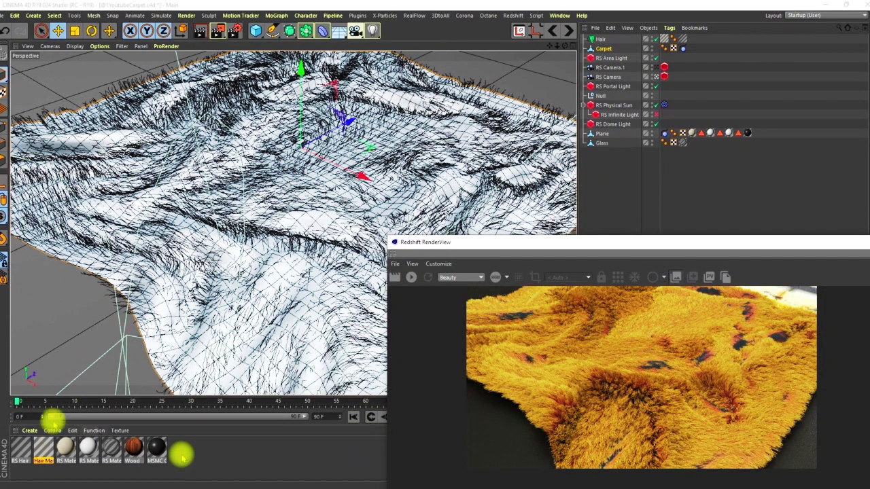
click(31, 430)
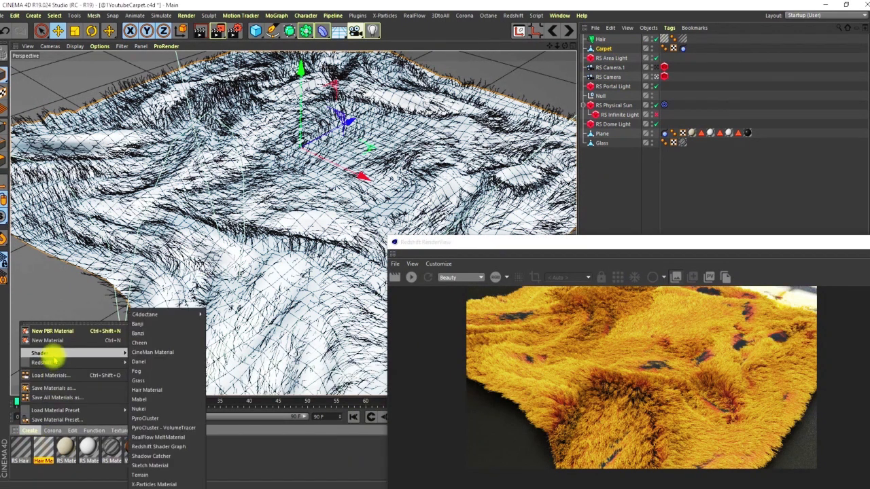
mouse_move(75, 363)
mouse_move(146, 364)
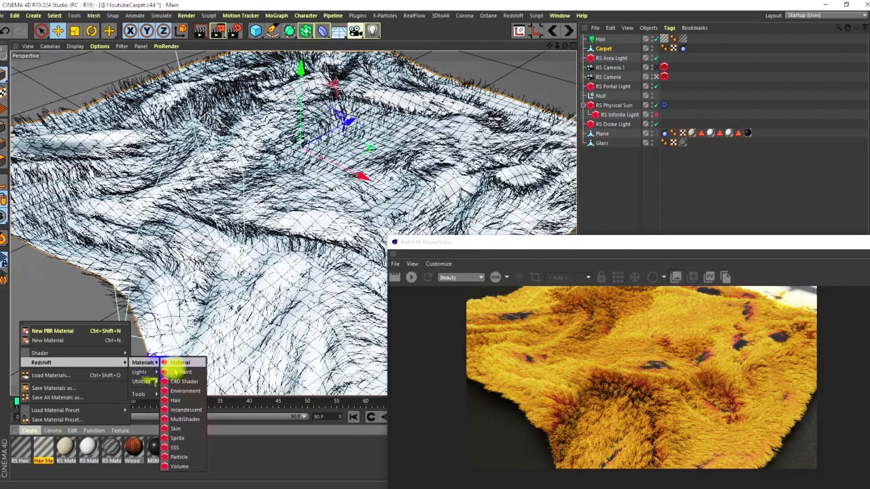
click(178, 363)
Step: Open the new RS Material's shader graph and add a Texture node to it
double_click(21, 449)
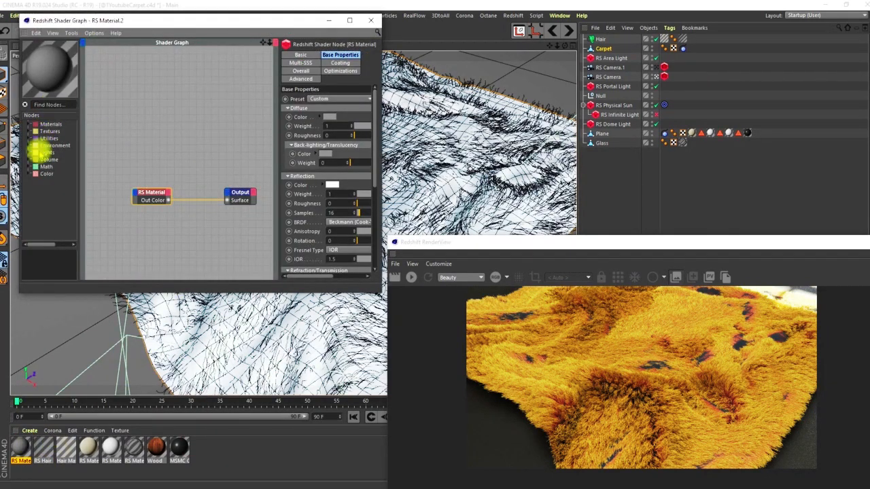
click(61, 107)
text(tr)
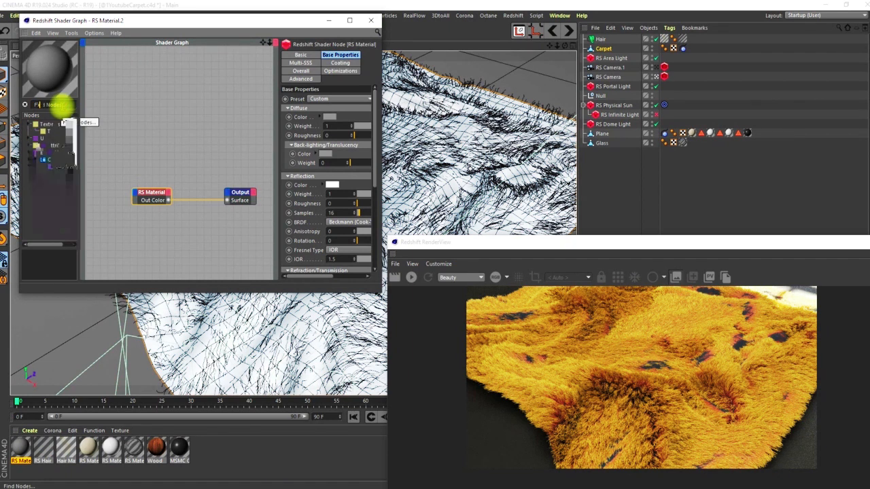
drag(57, 132, 115, 158)
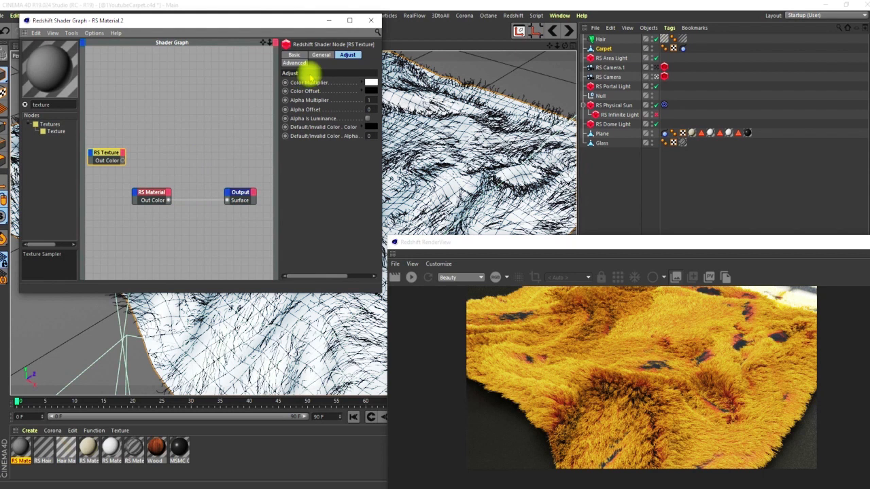
Step: Set the Texture node's image to download (2).jpg, copying the file name from Hair Mat's Color texture
click(321, 55)
click(348, 133)
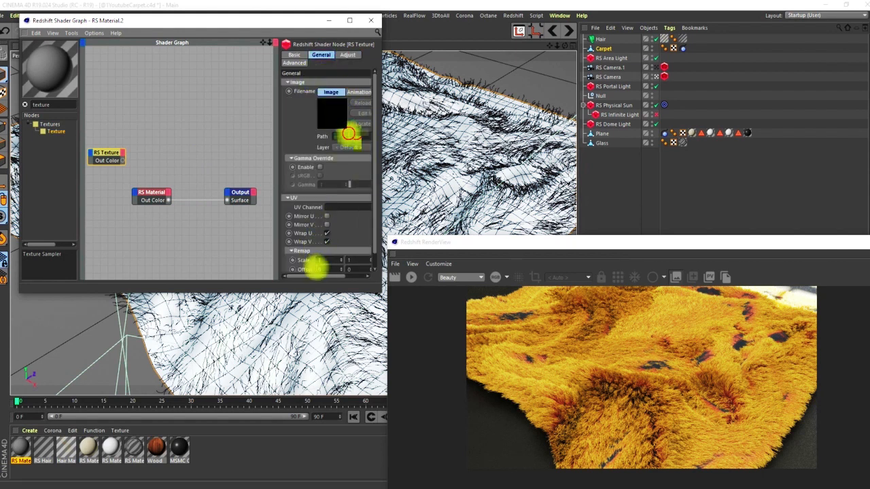
double_click(66, 447)
click(242, 126)
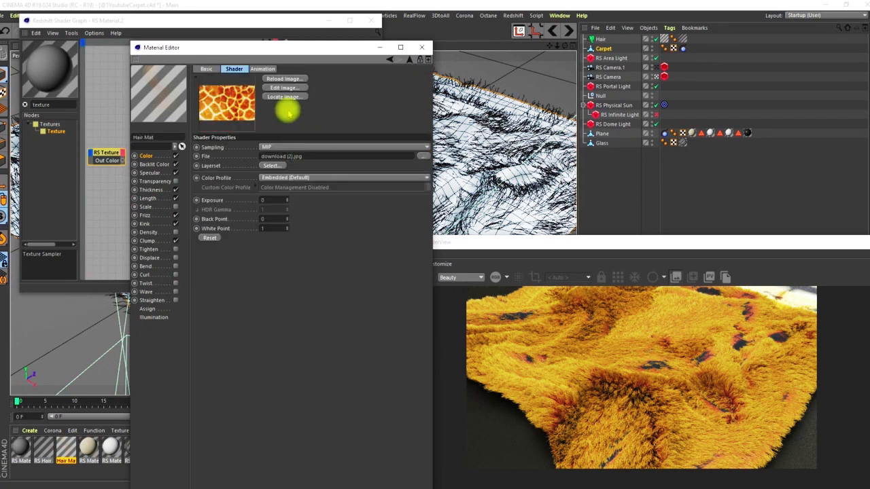
click(314, 157)
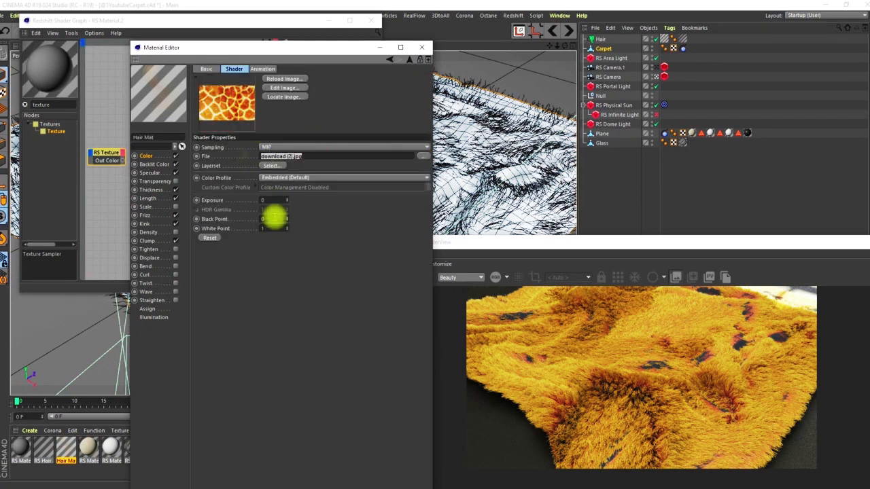
click(381, 45)
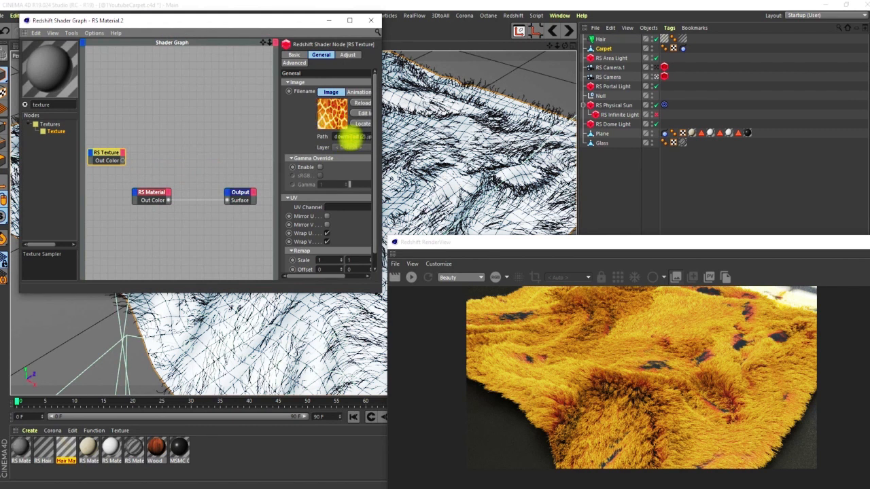
Step: Connect the RS Texture's Out Color to the RS Material's Diffuse Color and space out the Material and Output nodes
drag(124, 160, 136, 195)
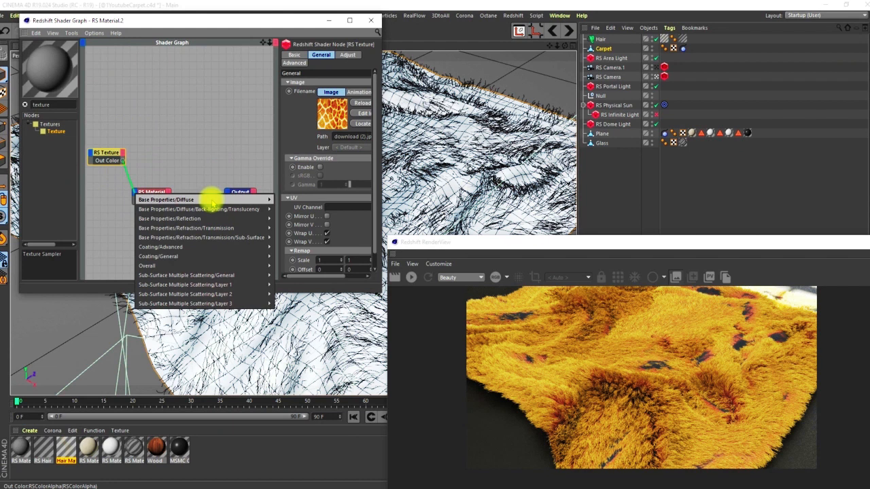
click(212, 201)
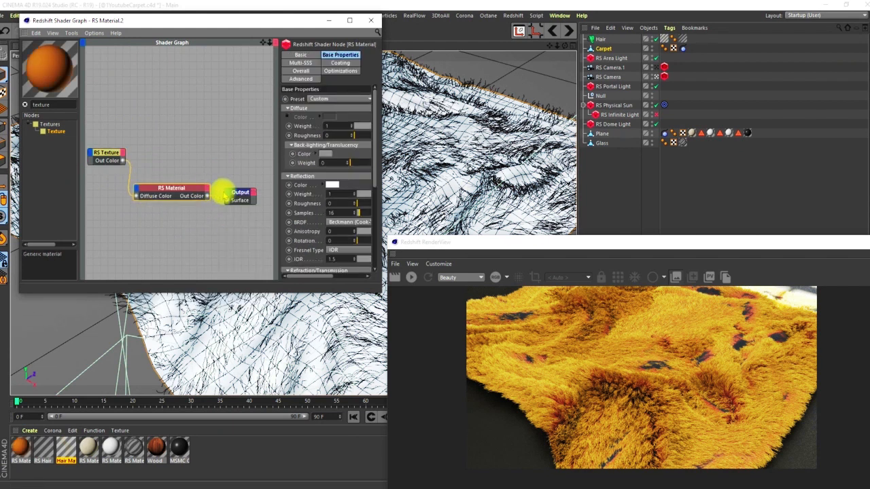
drag(233, 192, 239, 192)
drag(186, 186, 192, 187)
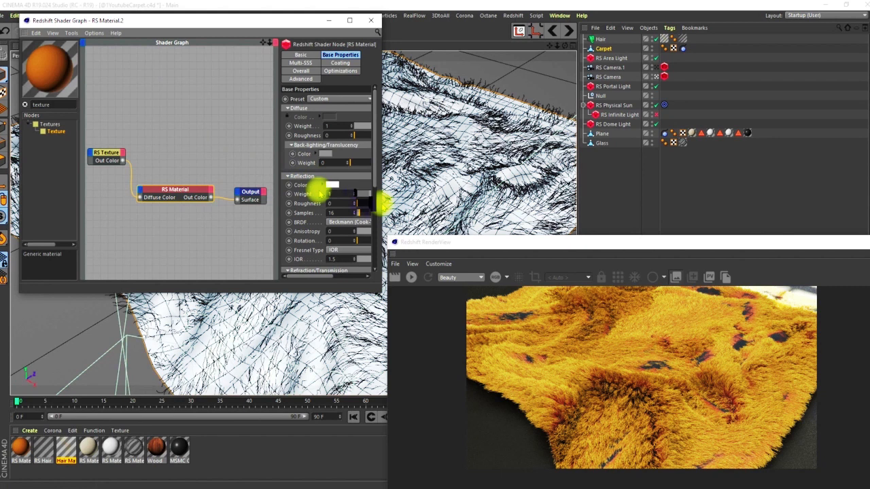
Step: Set the RS Material's Reflection Weight to 0 and Diffuse Roughness to 0.104, tidy the nodes and close the shader graph
drag(367, 194, 320, 194)
drag(355, 135, 362, 135)
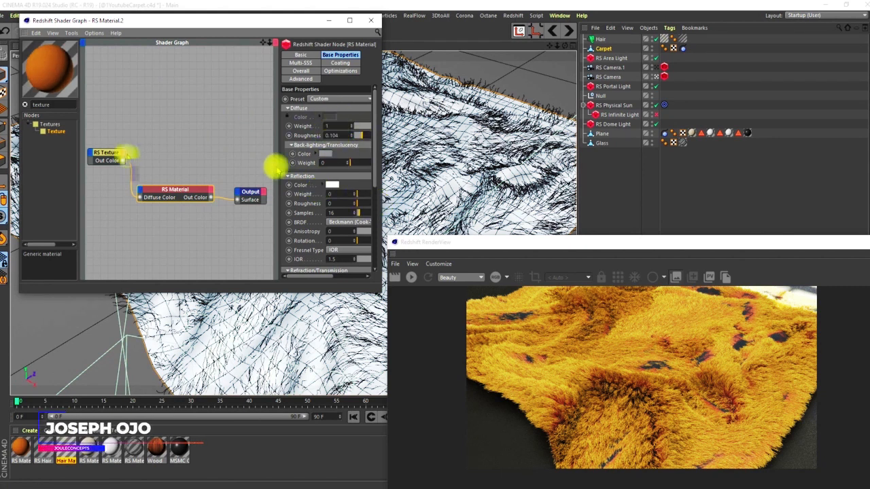
drag(110, 152, 105, 172)
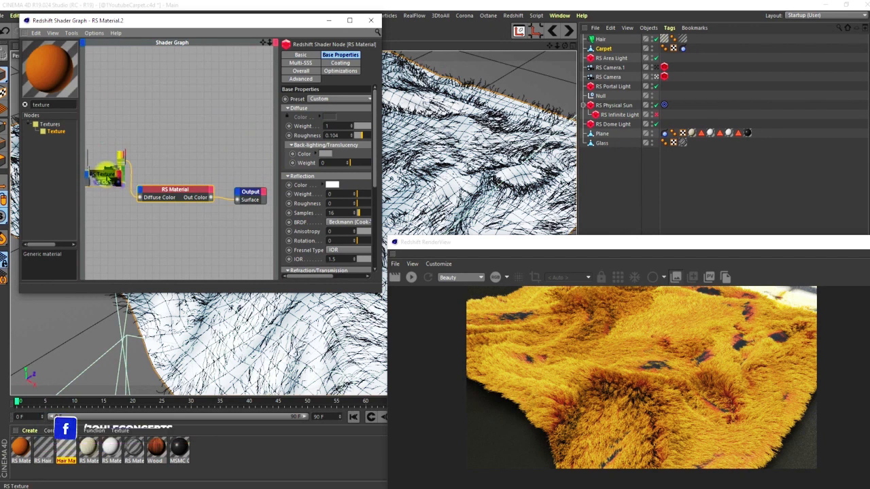
click(186, 179)
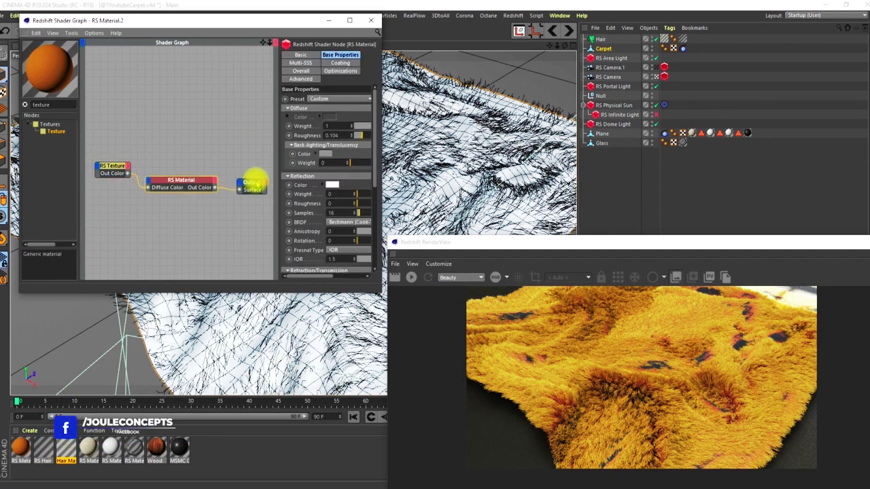
click(251, 185)
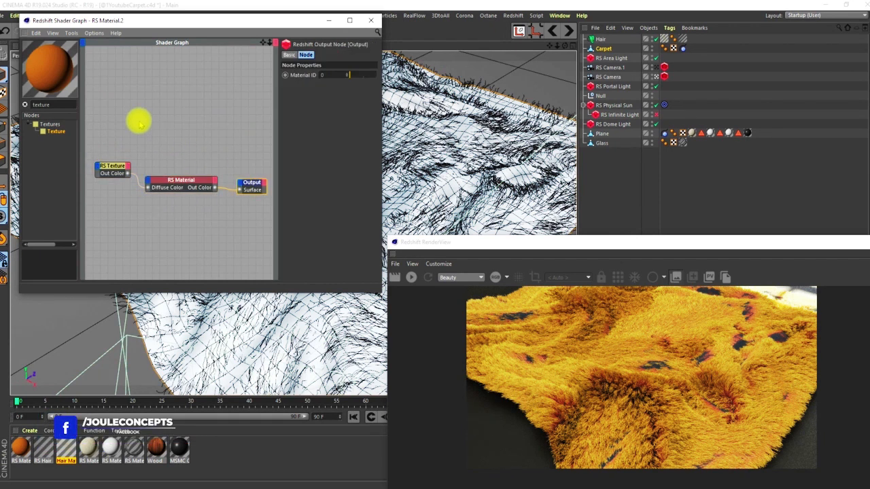
click(370, 21)
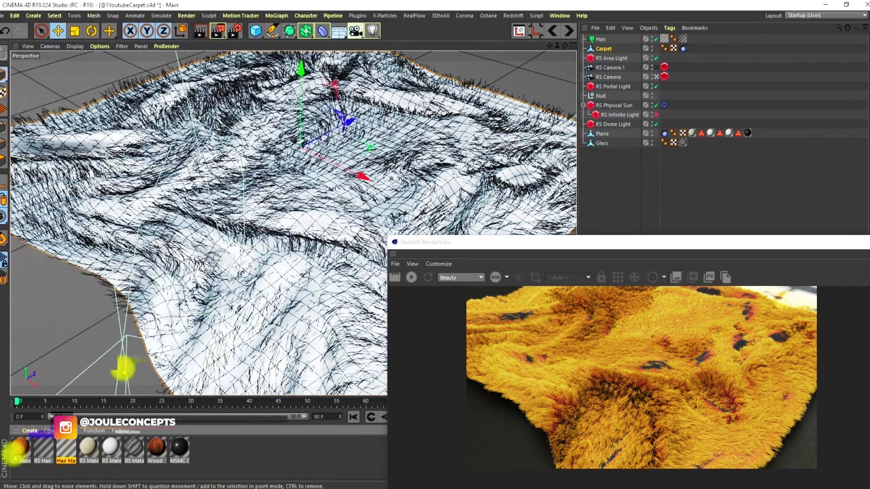
Step: Apply the new textured RS Material to the Carpet object and reposition the Redshift RenderView window over the viewport
drag(122, 369, 735, 49)
drag(562, 247, 394, 212)
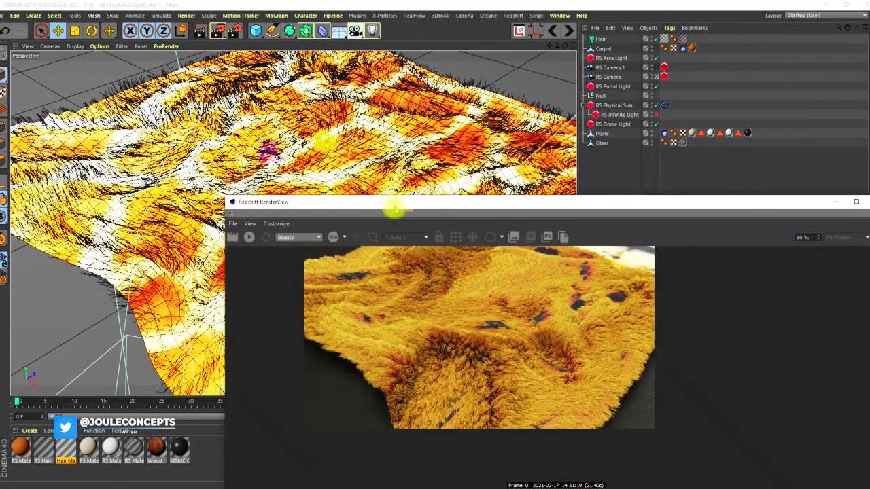
drag(446, 204, 395, 300)
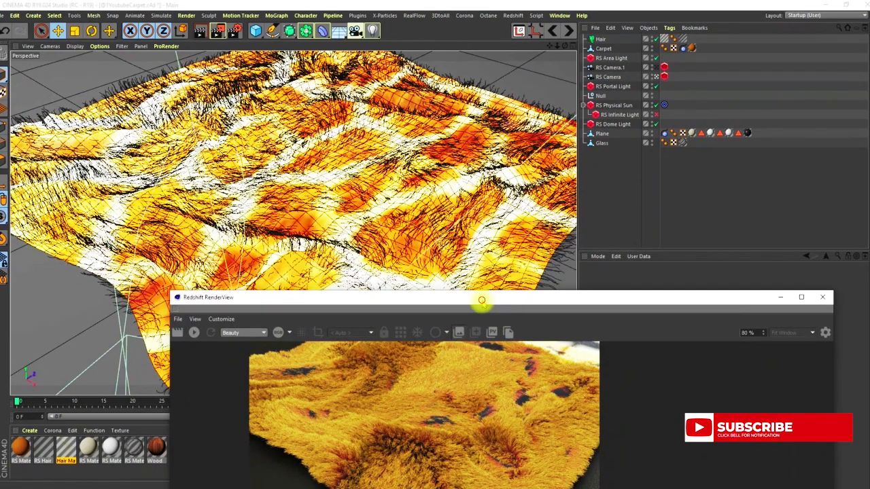
drag(482, 301, 382, 111)
drag(471, 110, 408, 119)
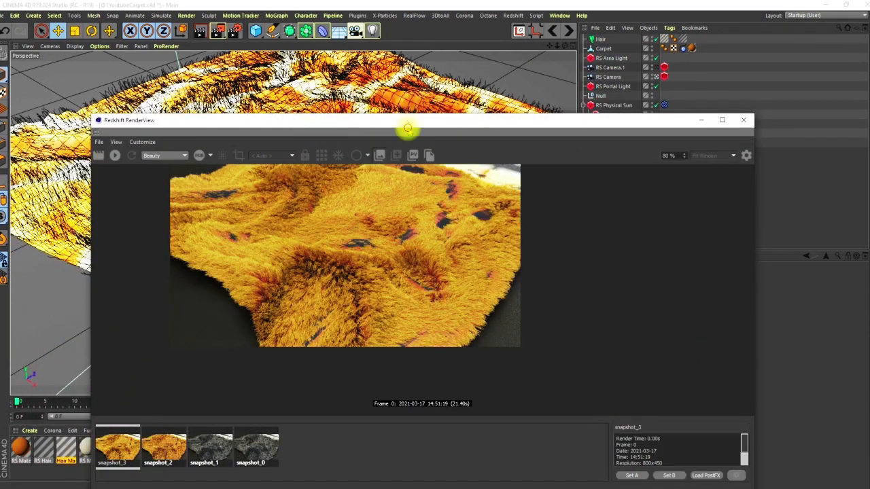
drag(408, 121, 416, 92)
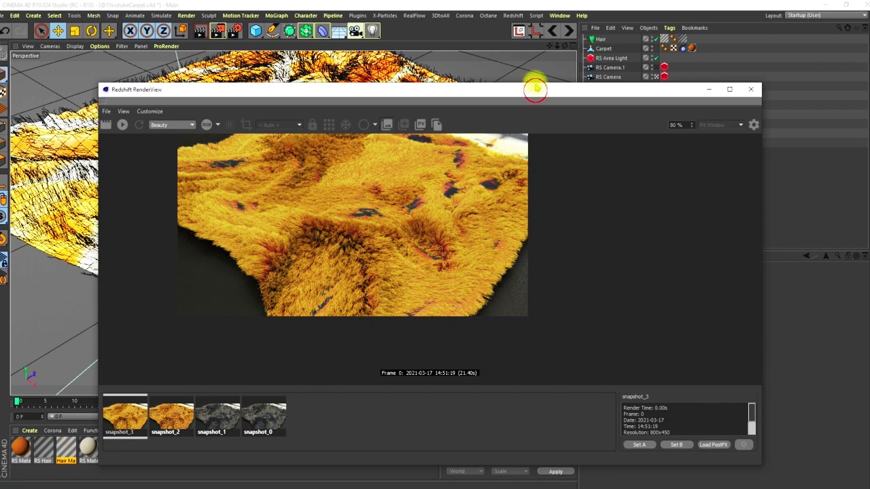
drag(524, 88, 516, 58)
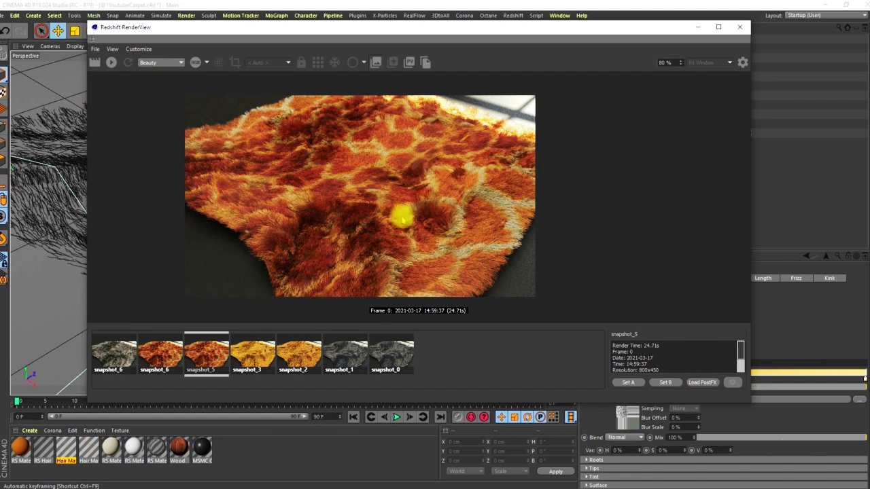
Step: Examine the giraffe-pattern fur render up close and compare snapshot_5 with the orange snapshot_6
scroll(395, 180, up, 3)
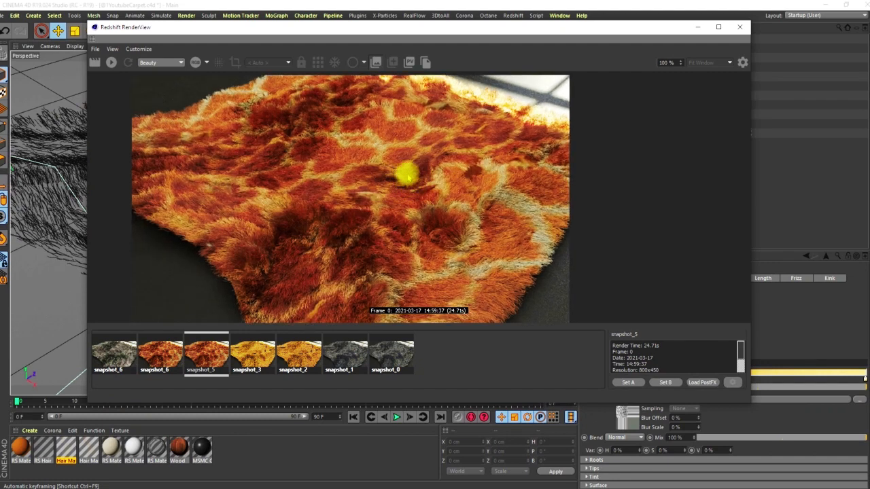
scroll(407, 183, up, 6)
scroll(433, 178, down, 6)
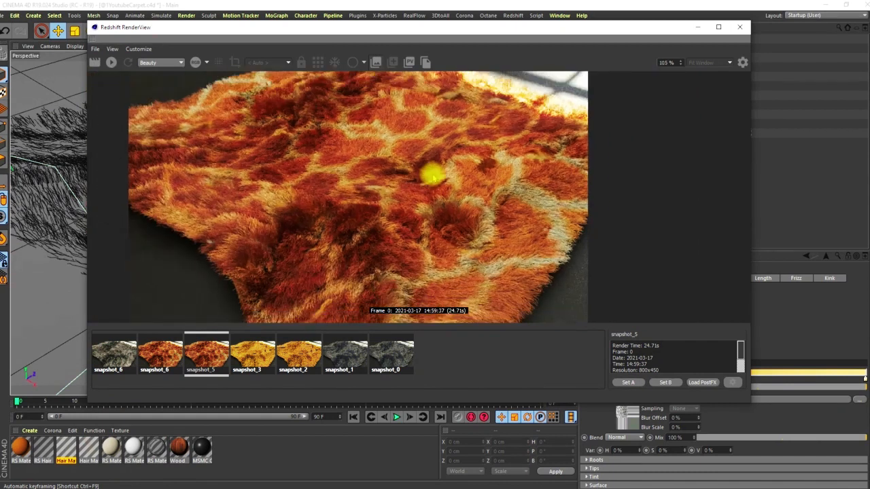
click(155, 348)
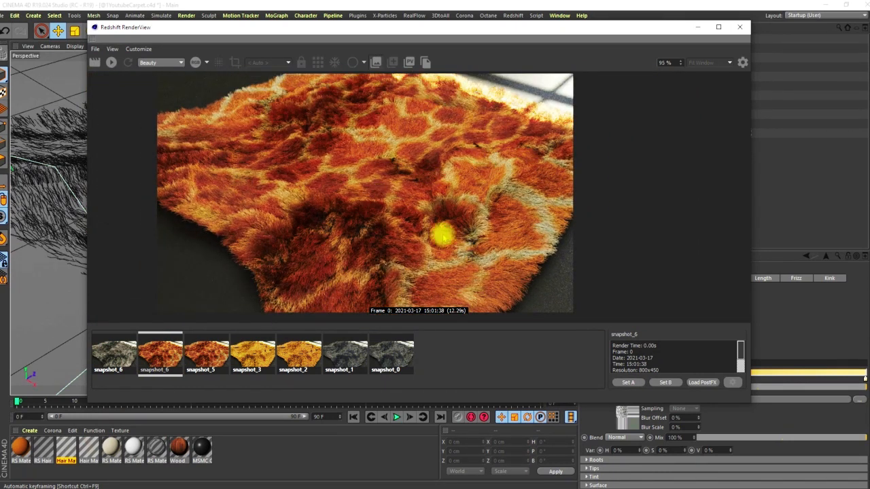
click(207, 351)
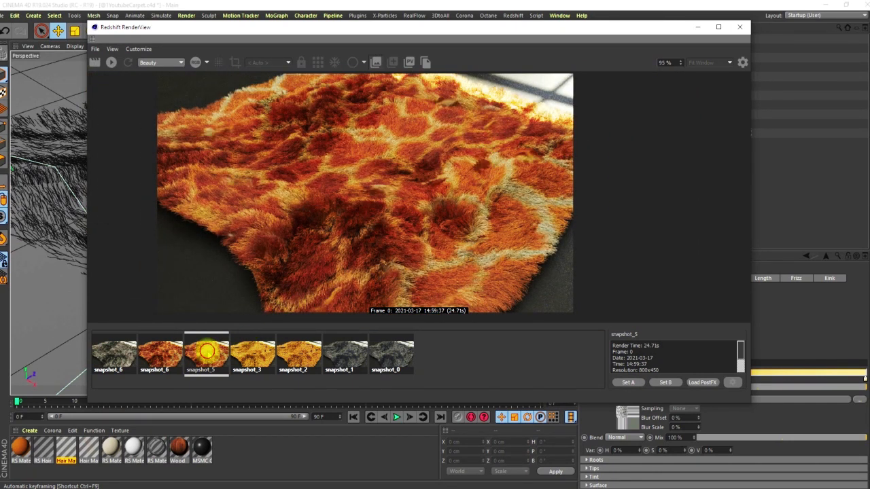
click(165, 352)
click(203, 354)
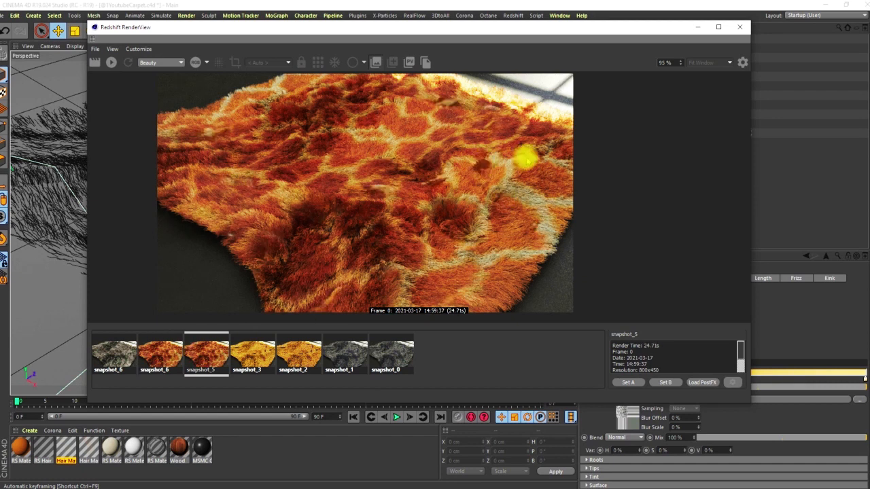
Step: Compare the yellow fur render in snapshot_3 with the giraffe-pattern render in snapshot_5
click(250, 352)
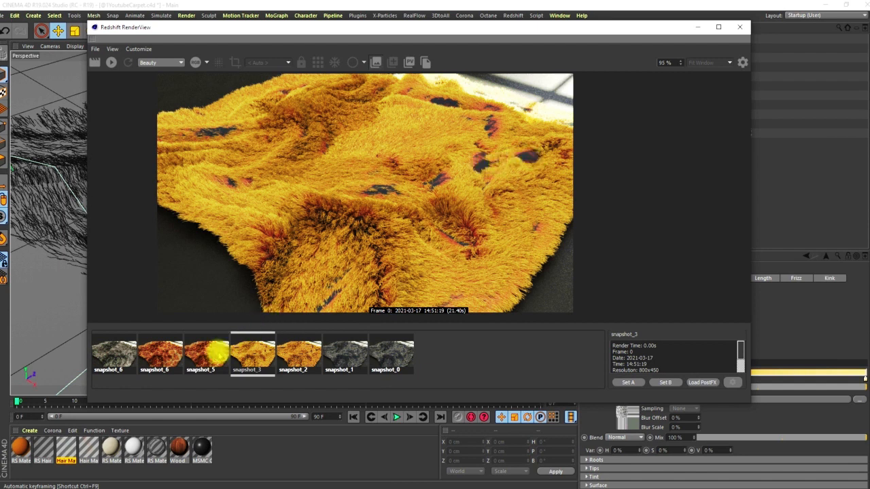
click(212, 354)
click(243, 354)
click(214, 354)
click(255, 357)
click(222, 354)
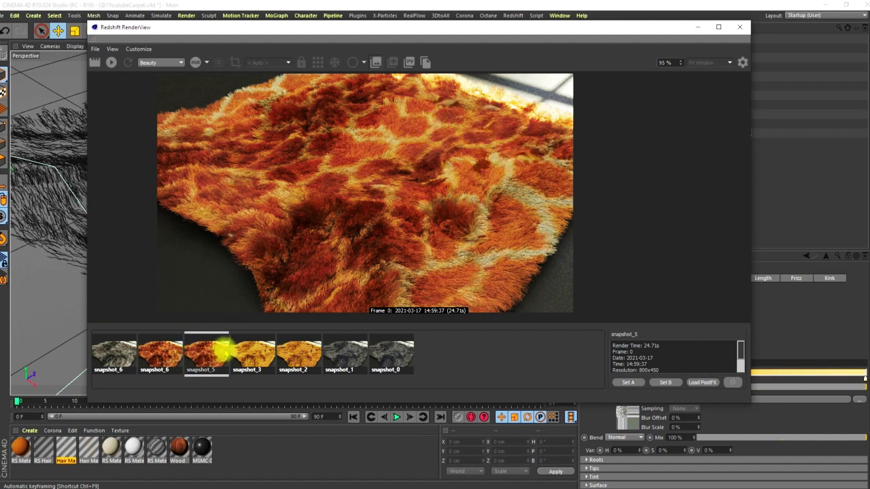
click(253, 347)
click(211, 352)
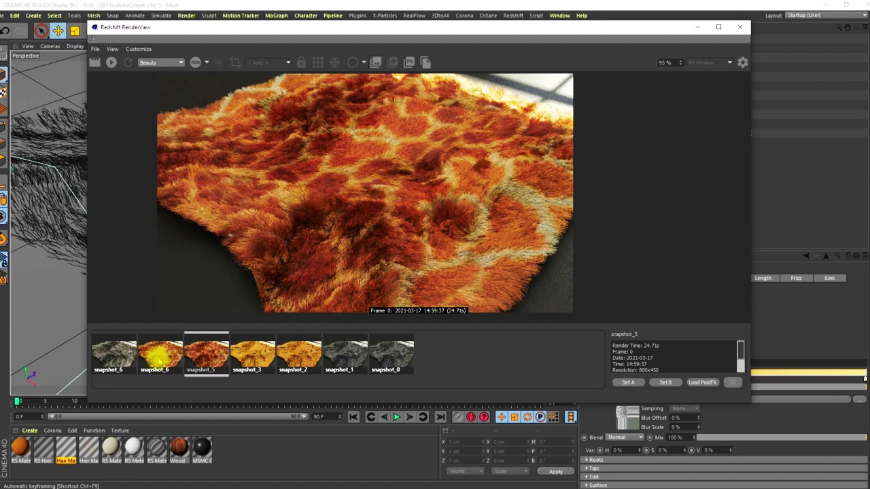
Step: View the orange and grey snapshot_6 renders of the carpet in turn, repositioning the RenderView window
click(159, 357)
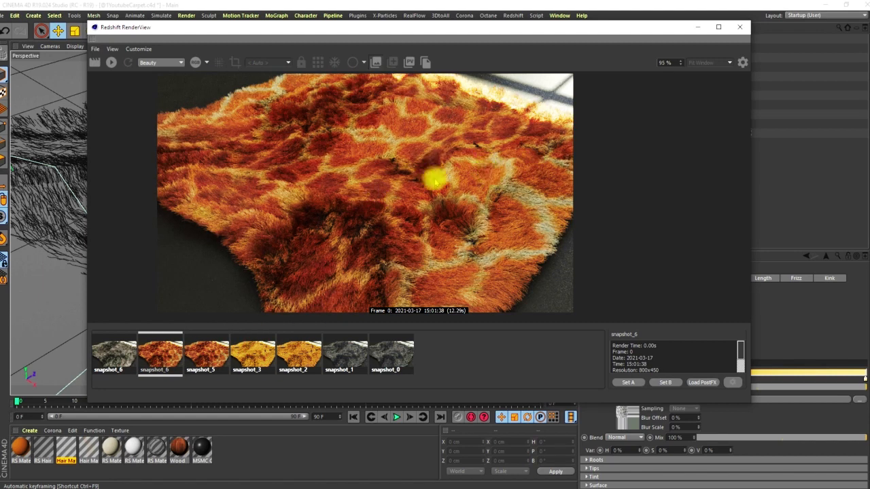
drag(615, 28, 664, 78)
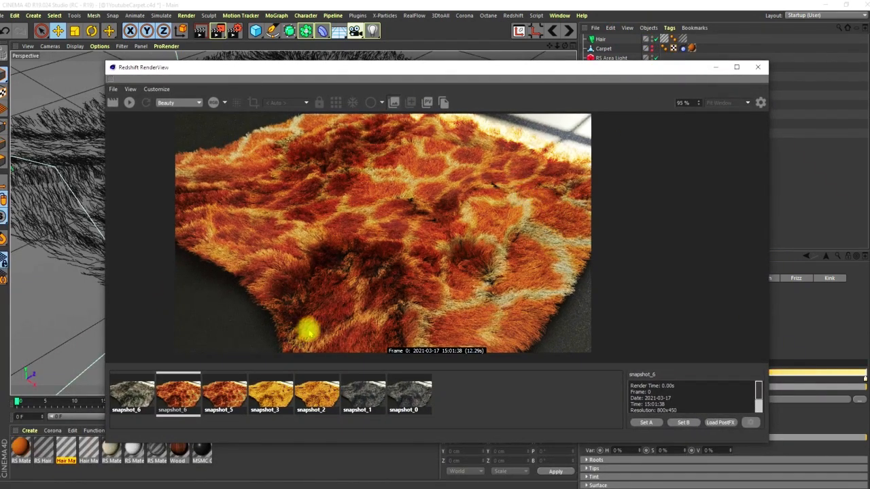
click(141, 398)
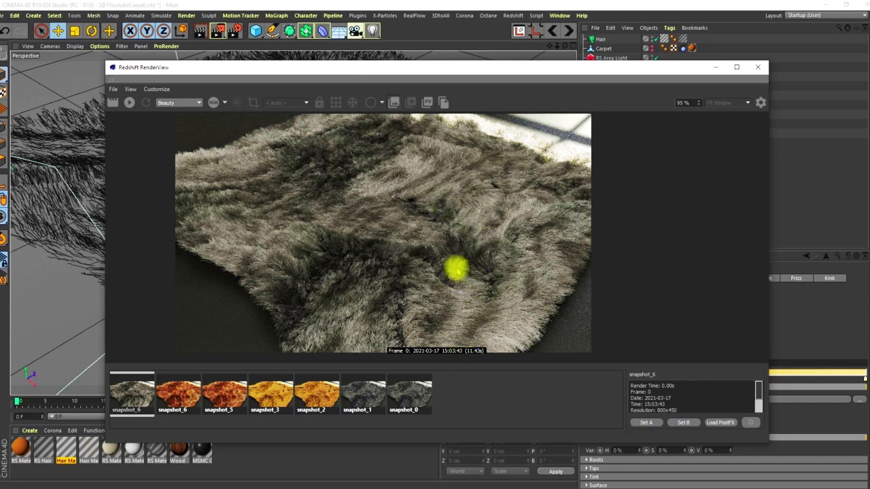
drag(477, 72, 432, 65)
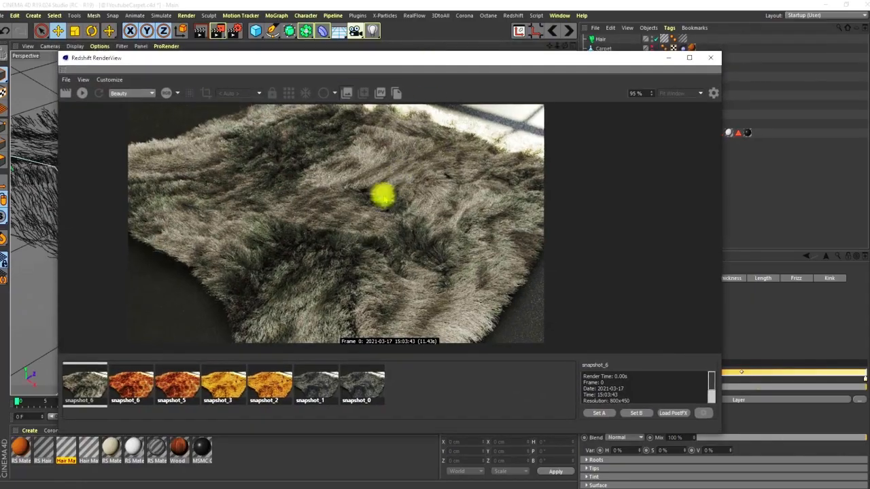